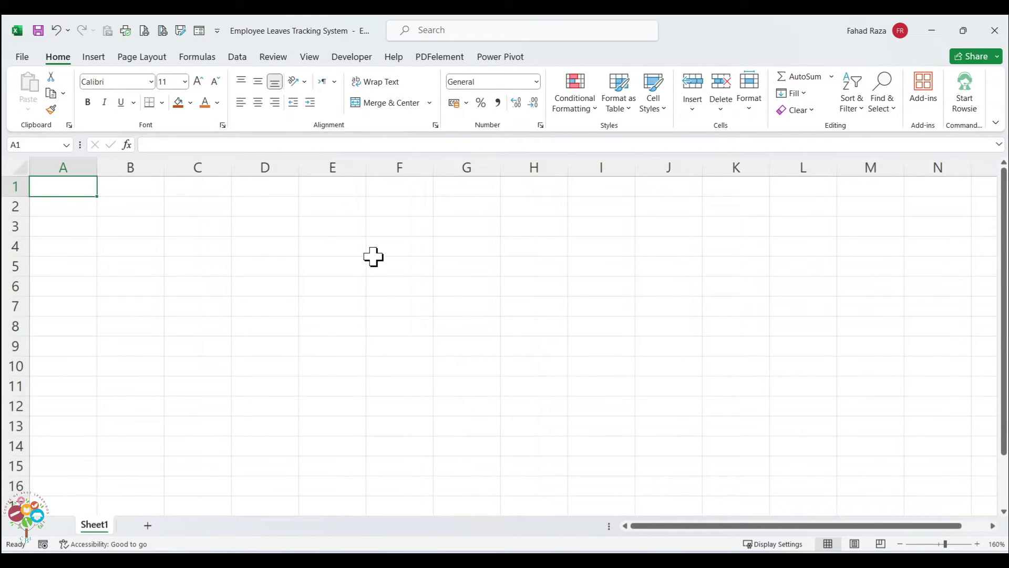
Step: Enter the title Employee Leave Tracking System in A1 and the headings Empl Name and Leave Type in A2 and B2
type("Employee Leave Tracking System")
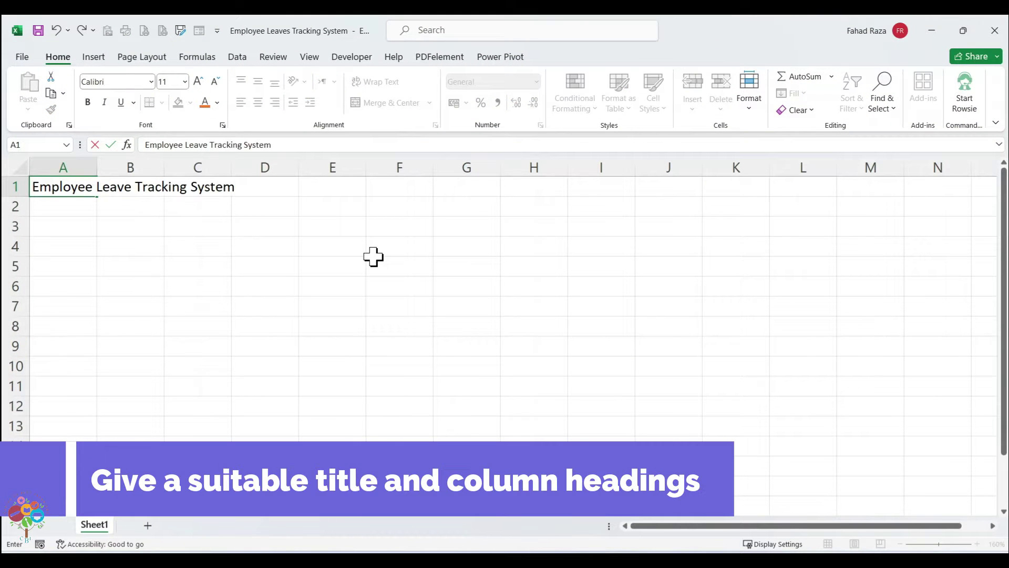
key("Return")
type("Empl")
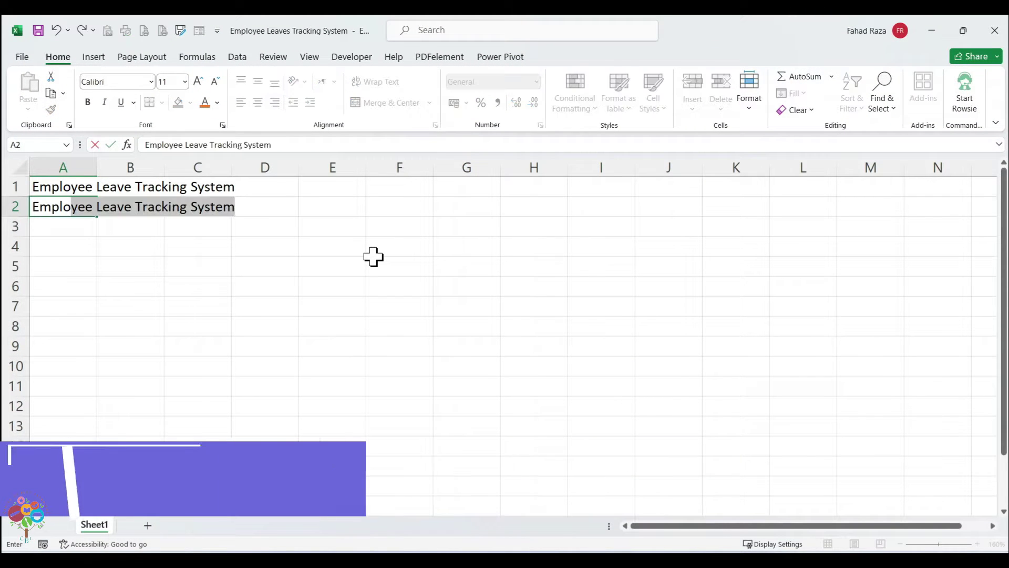
type(" Name")
key("Tab")
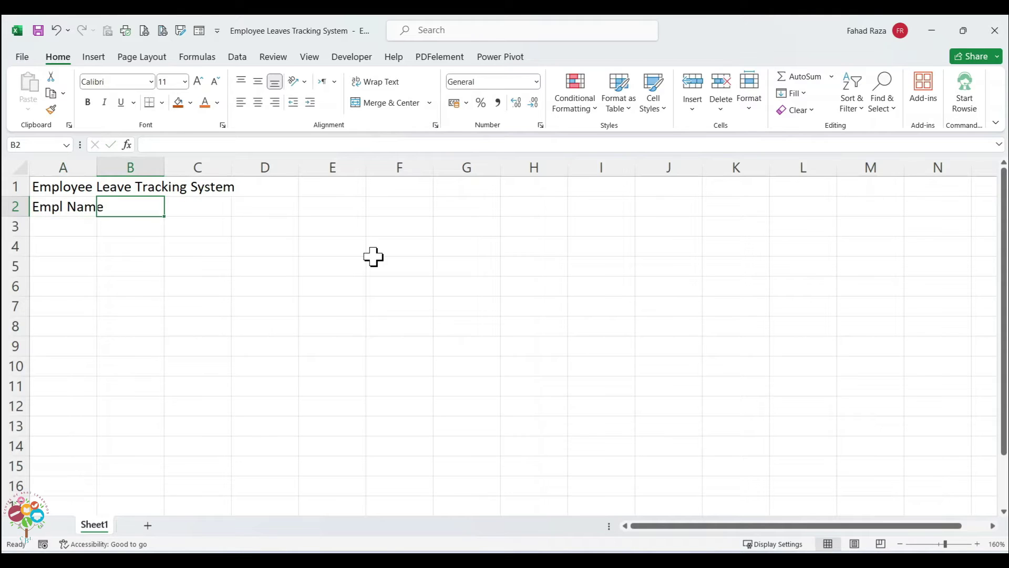
type("Sta")
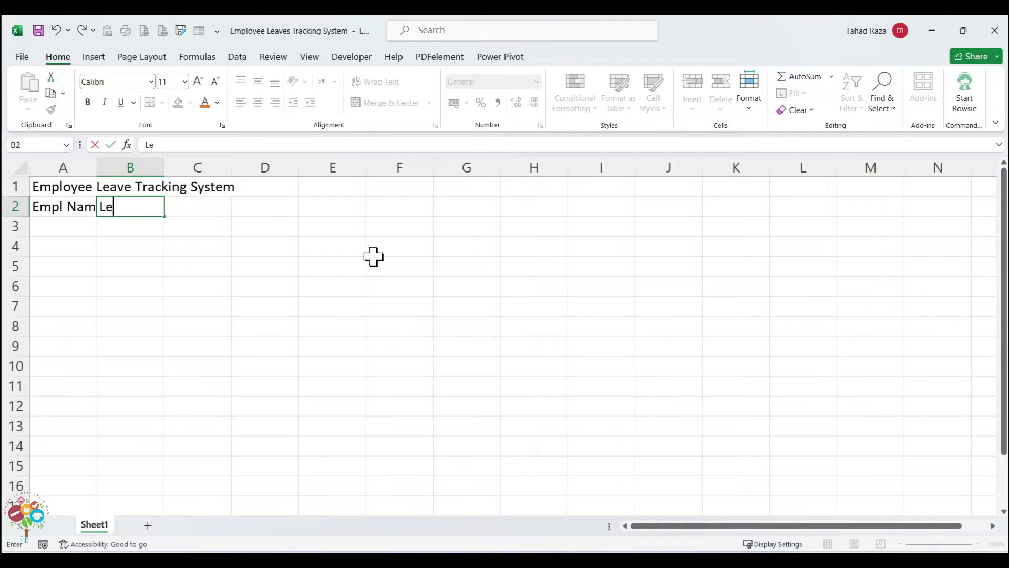
type("ve Type")
key("Tab")
Step: Add the headings Start Date, End Date, Month, Total Leaves and Remarks in cells C2 to G2
type("Start")
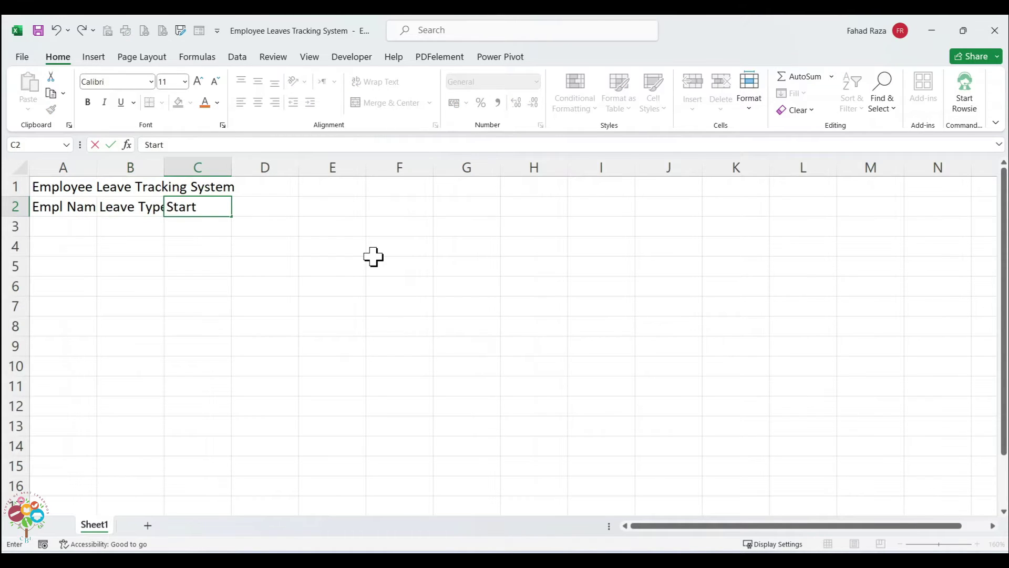
type(" Date")
key("Tab")
type("End Date")
key("Tab")
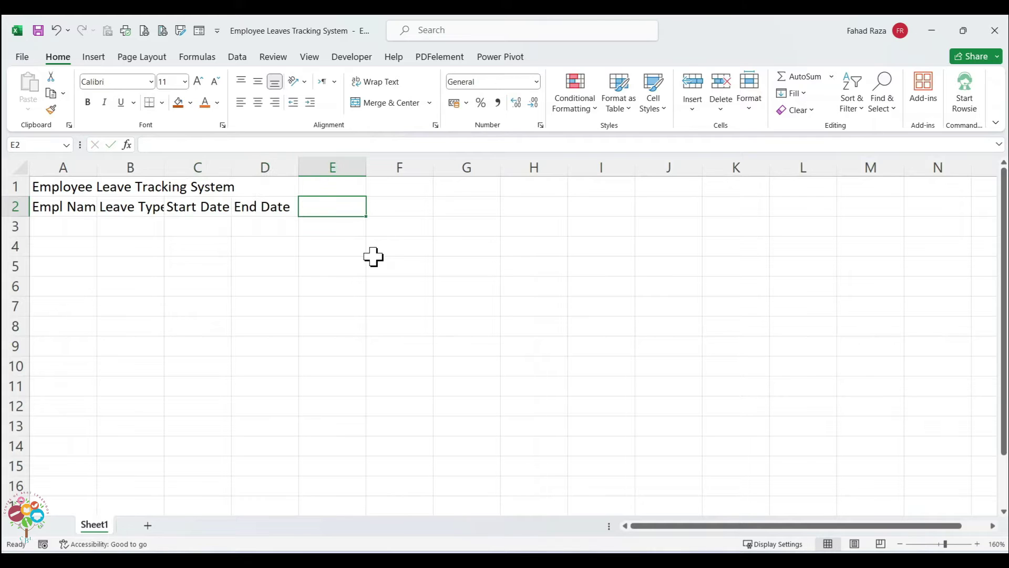
type("Month")
key("Tab")
type("Tota")
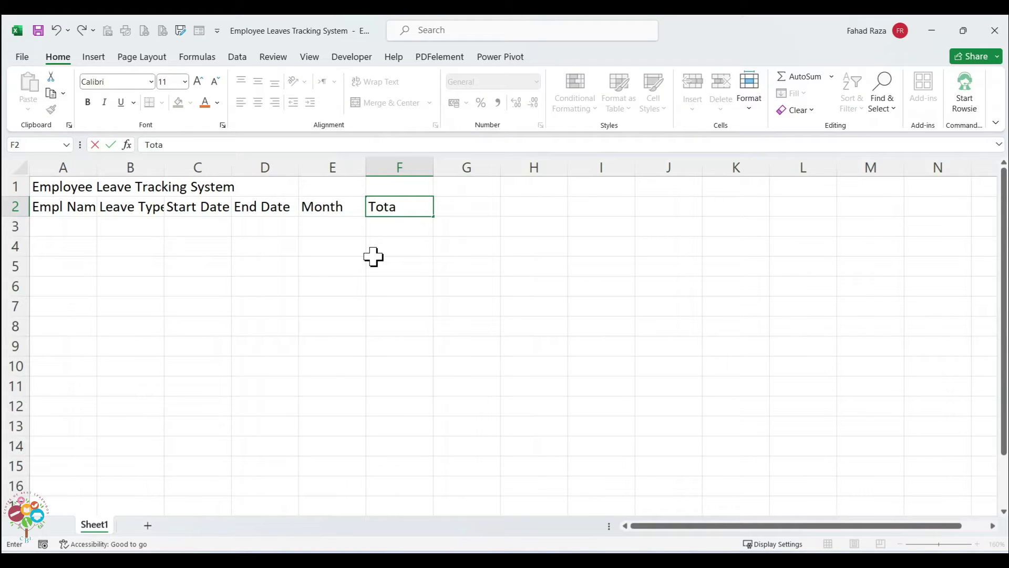
key("Tab")
type("Rem")
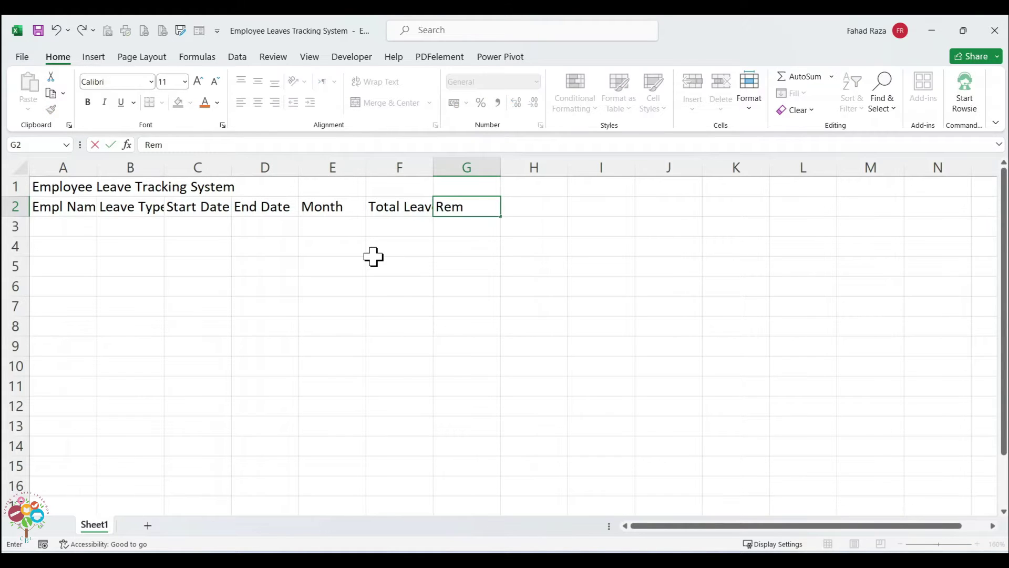
type("arks")
key("Return")
Step: Merge and center the title across A1:G1 and format it bold, size 18, in light blue
left_click_drag(35, 187, 463, 188)
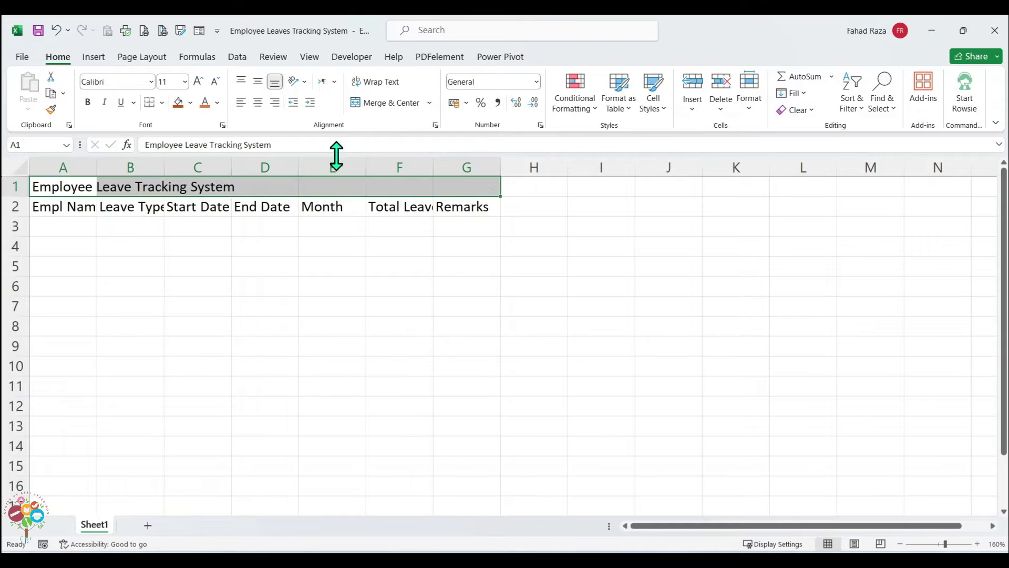
left_click(391, 103)
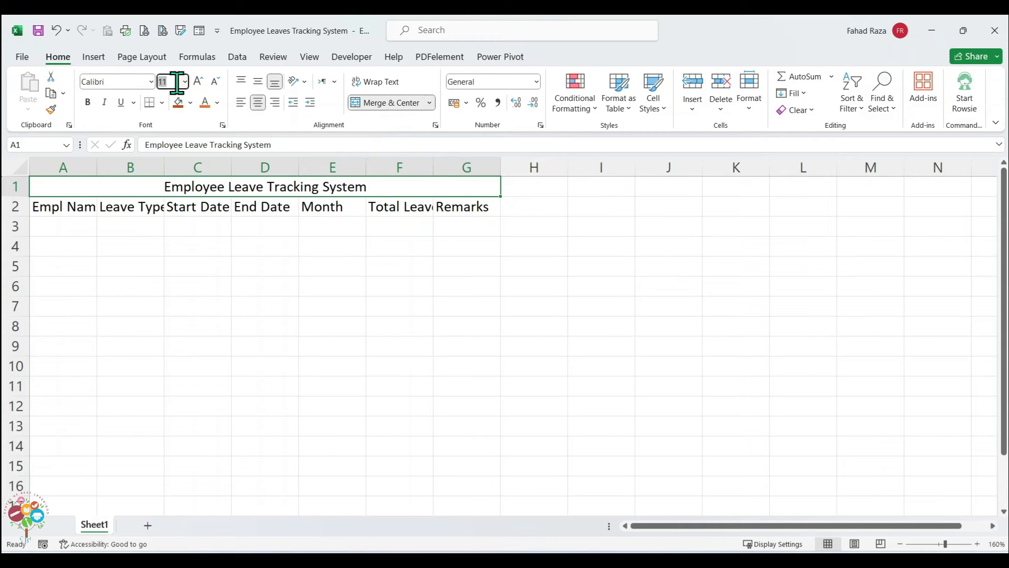
type("18")
key("Return")
left_click(87, 102)
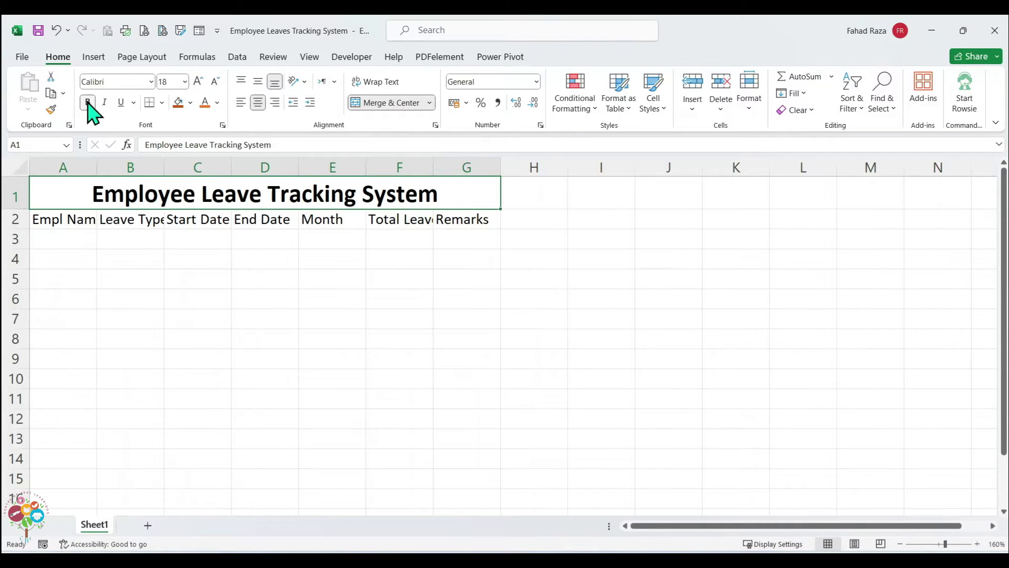
left_click(216, 103)
left_click(266, 243)
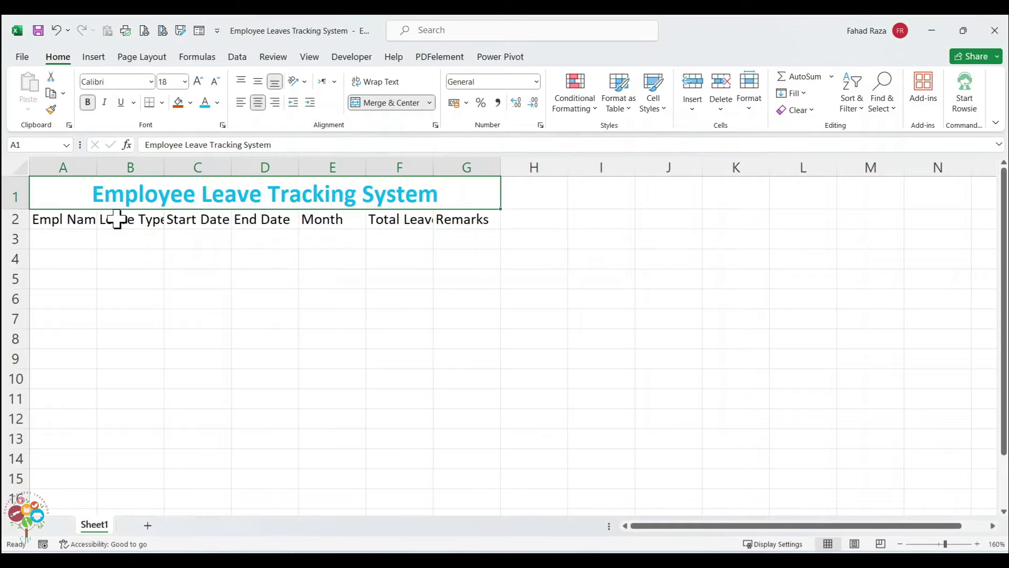
Step: Autofit the widths of columns A to G to their headings
left_click_drag(79, 221, 454, 213)
left_click_drag(466, 168, 21, 169)
double_click(97, 168)
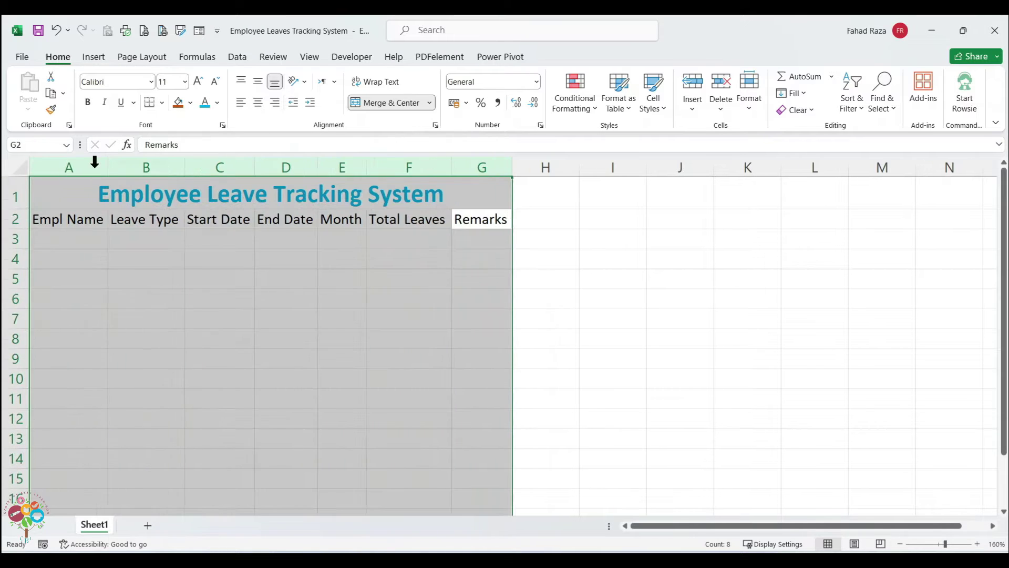
left_click(235, 295)
Step: Format the headings in A2:G2 as bold white text on a dark blue fill
left_click_drag(63, 220, 465, 211)
left_click(88, 102)
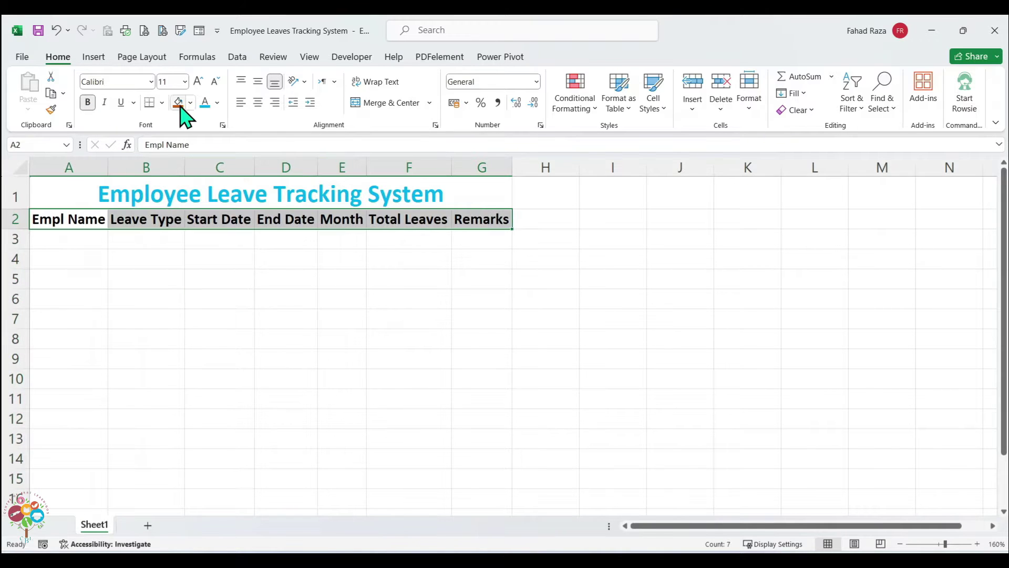
left_click(190, 103)
left_click(224, 185)
left_click(217, 103)
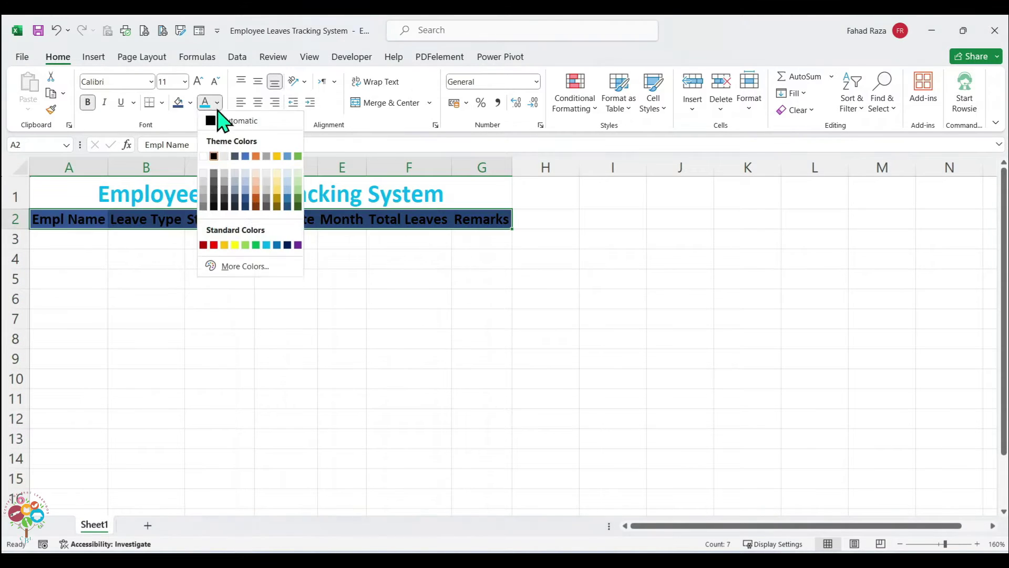
left_click(203, 156)
left_click(146, 259)
Step: Apply all borders to the table range from A2 down to G223
left_click_drag(94, 225, 473, 491)
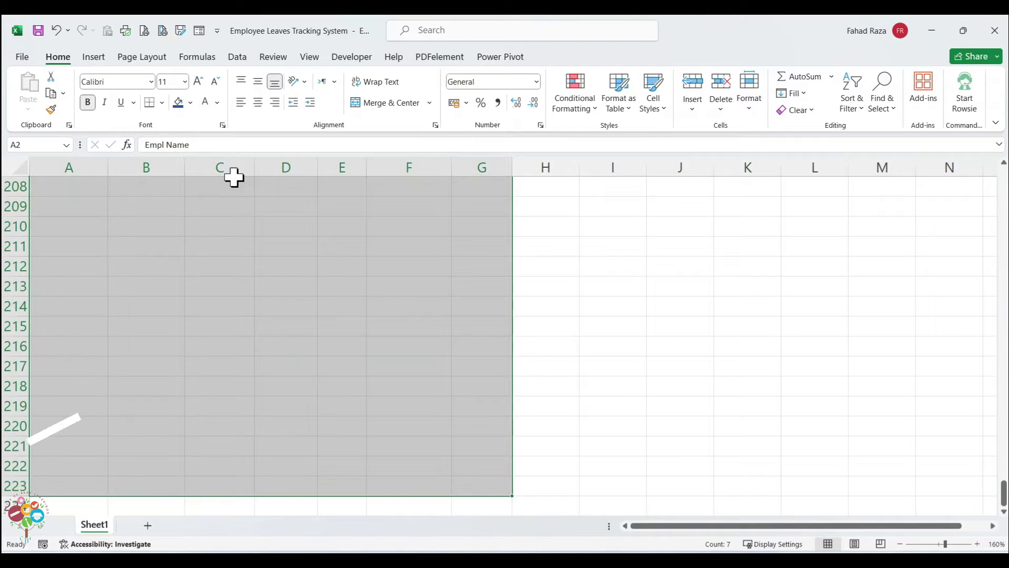
left_click(162, 102)
left_click(184, 234)
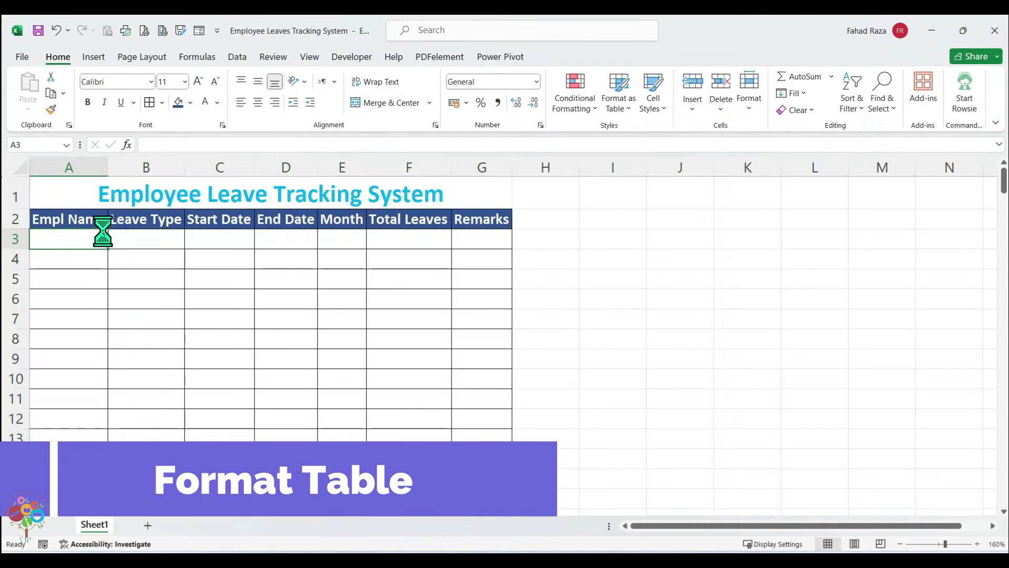
left_click(87, 241)
Step: Widen the Start Date and End Date columns to the same width
left_click(219, 221)
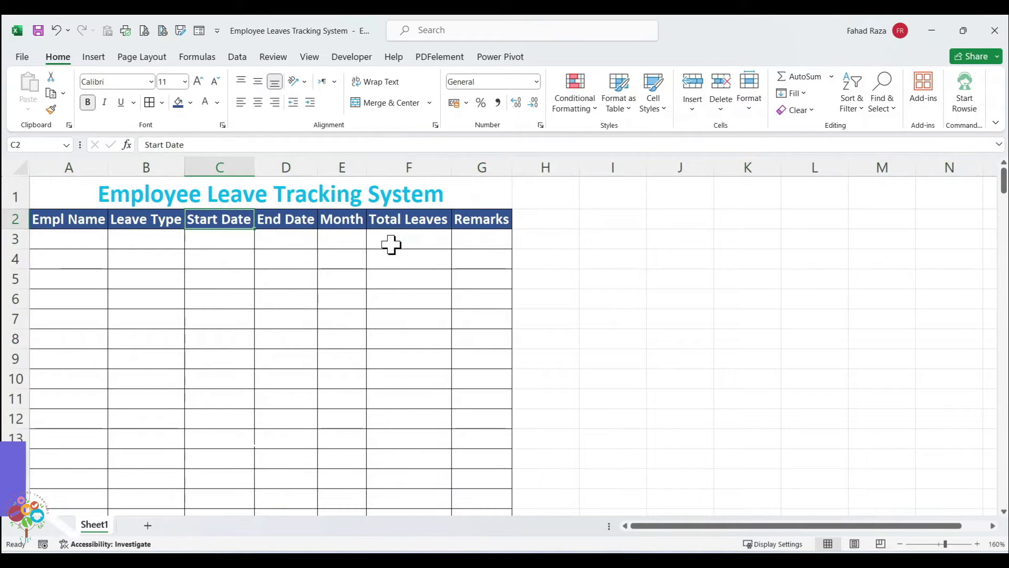
left_click_drag(292, 166, 259, 163)
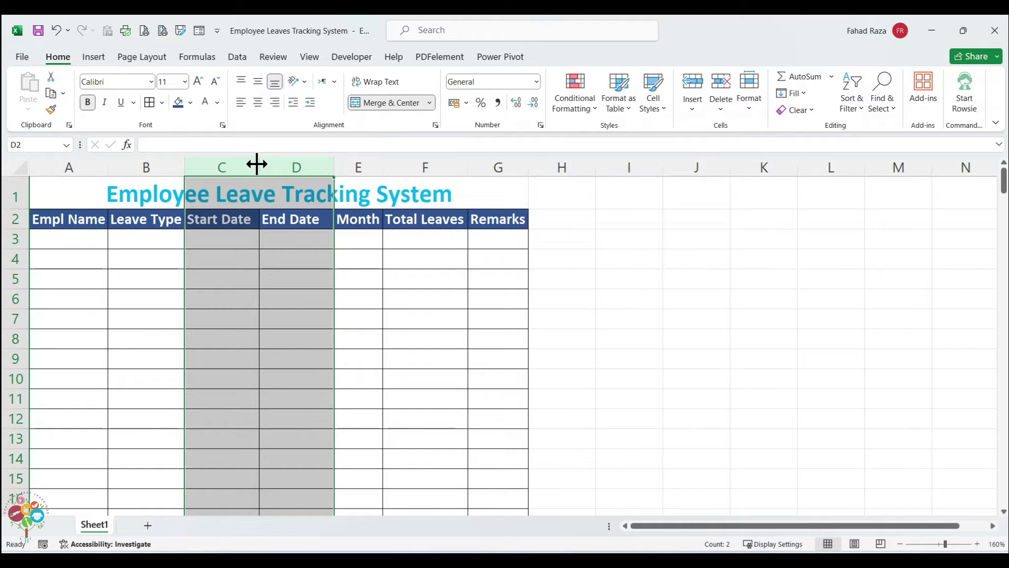
left_click(231, 238)
Step: Center the row 2 headings horizontally and middle-align all cells of the sheet vertically
left_click(15, 219)
left_click(258, 103)
left_click(21, 166)
left_click(257, 81)
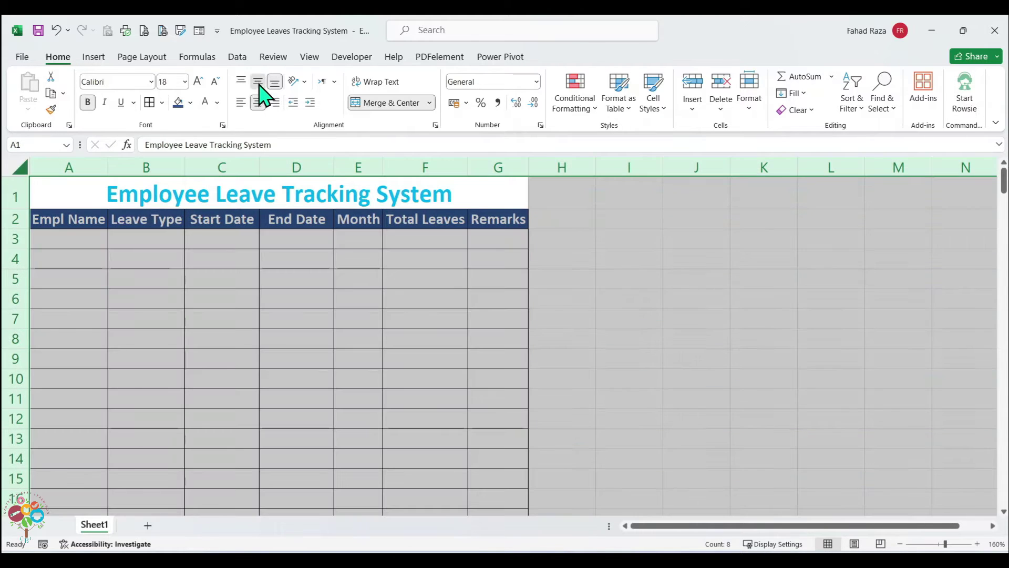
left_click(220, 274)
Step: Widen the Empl Name and Remarks columns clearly, and the Leave Type and Total Leaves columns slightly
left_click(150, 278)
left_click_drag(109, 170, 146, 170)
left_click(127, 258)
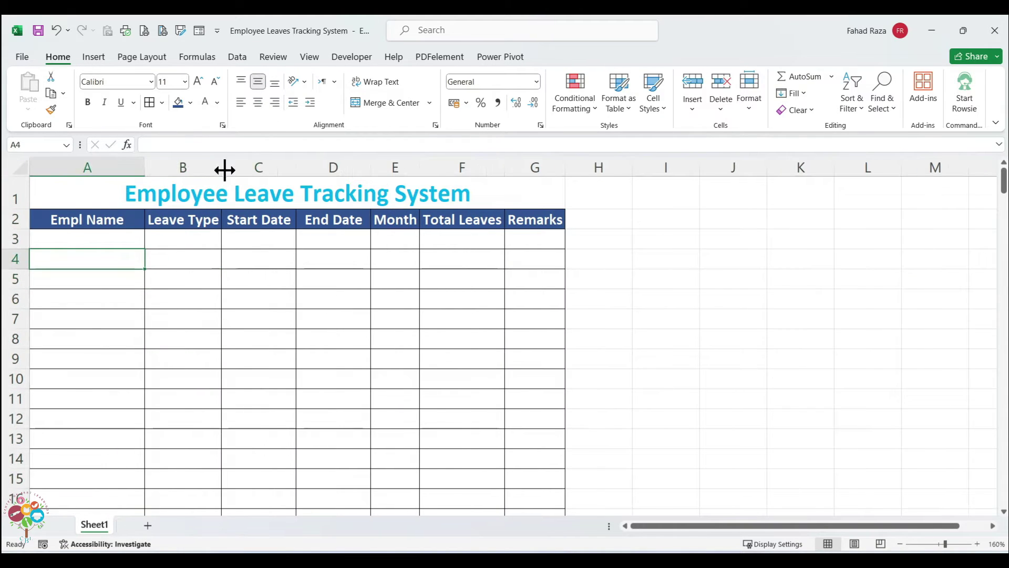
left_click_drag(224, 170, 227, 171)
left_click(257, 241)
left_click_drag(508, 161, 586, 163)
left_click_drag(575, 163, 608, 163)
left_click(501, 304)
left_click(557, 165)
left_click(463, 298)
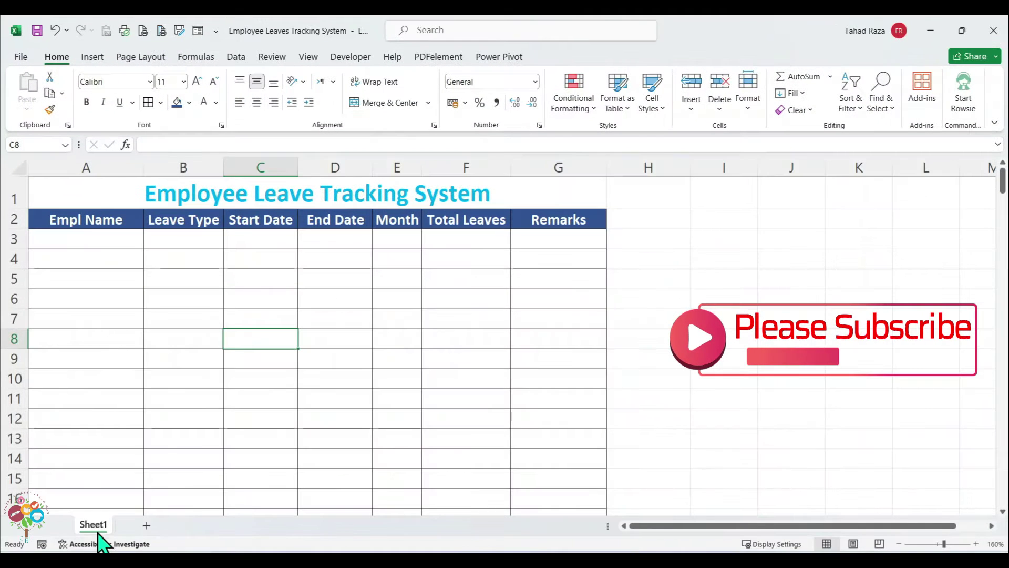
Step: Rename the Sheet1 worksheet as Leave Record
double_click(97, 529)
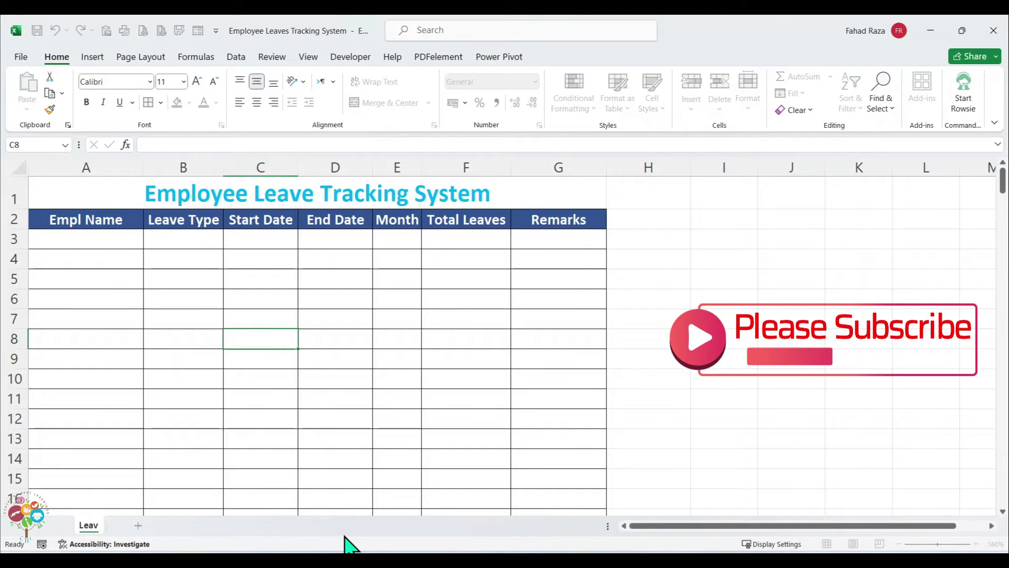
key("Return")
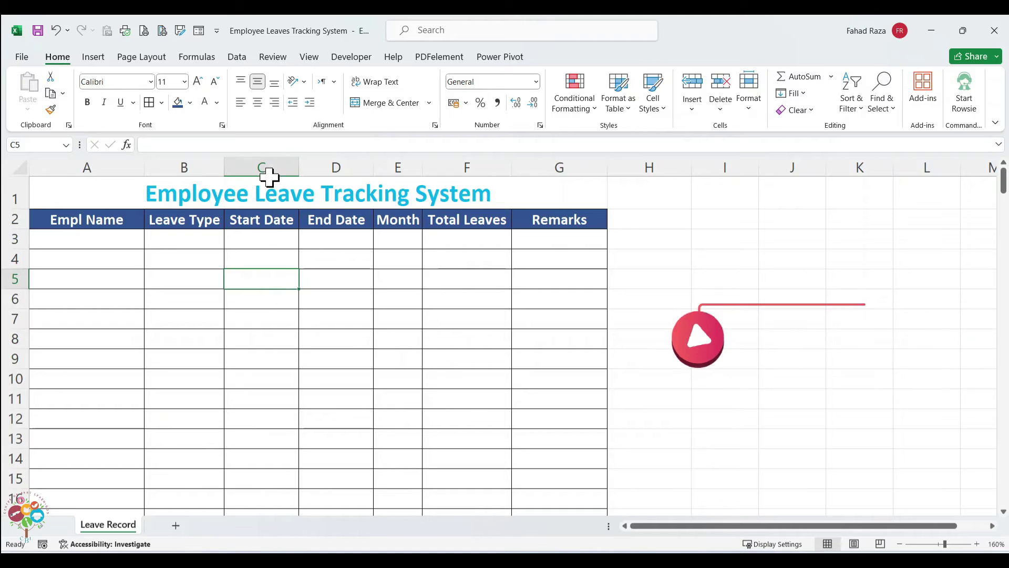
Step: Center the contents of the Start Date and End Date columns horizontally
left_click_drag(268, 169, 337, 167)
left_click(191, 260)
left_click(184, 164)
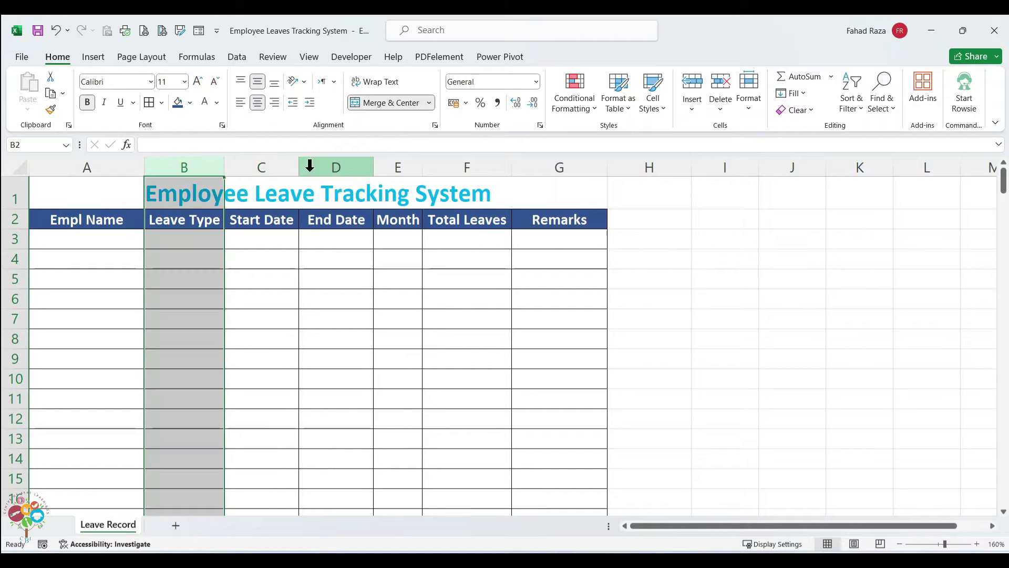
left_click_drag(273, 161, 324, 159)
left_click(262, 107)
left_click(286, 234)
left_click_drag(342, 321, 349, 335)
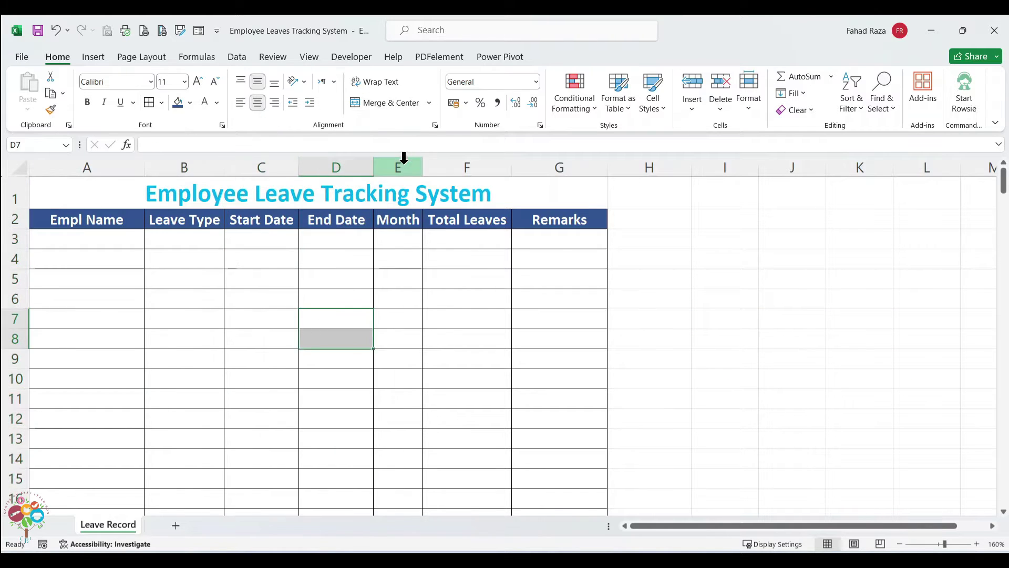
left_click_drag(404, 161, 468, 163)
left_click(214, 299)
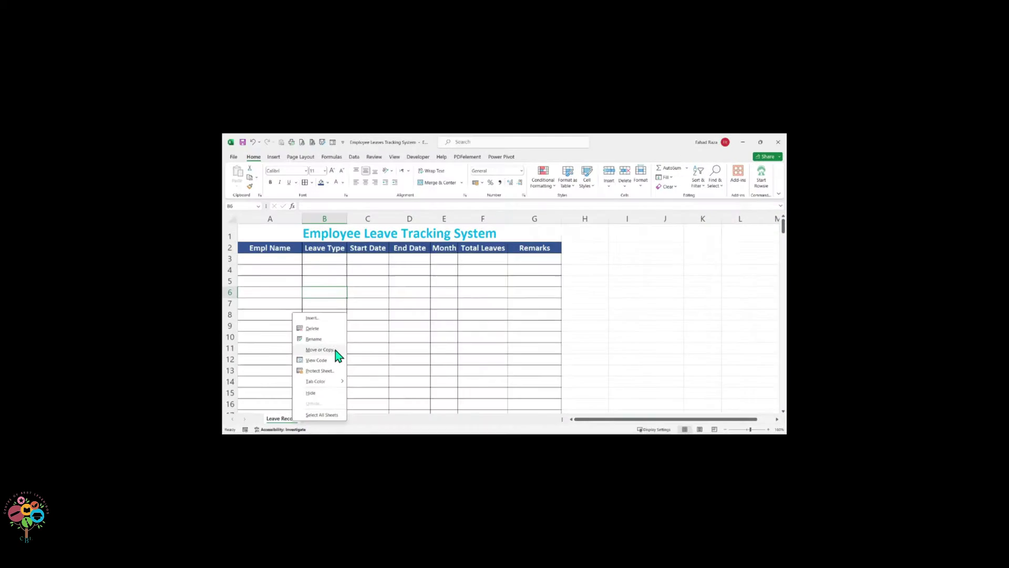
Step: Create a copy of the Leave Record sheet at the end of the workbook
left_click(337, 355)
left_click(294, 391)
left_click(129, 405)
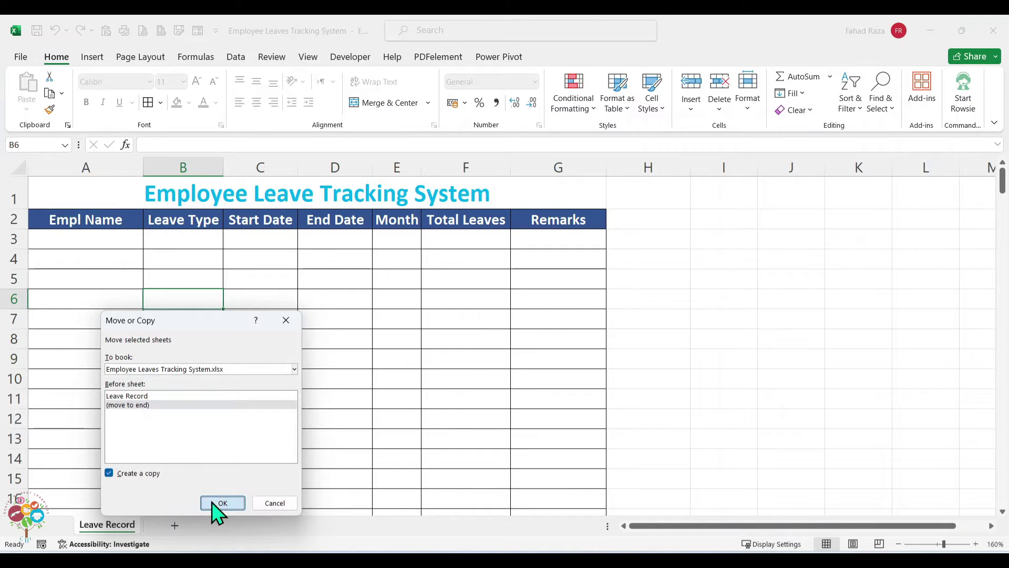
left_click(218, 505)
Step: Rename the copied worksheet as Lists
right_click(209, 526)
left_click(193, 527)
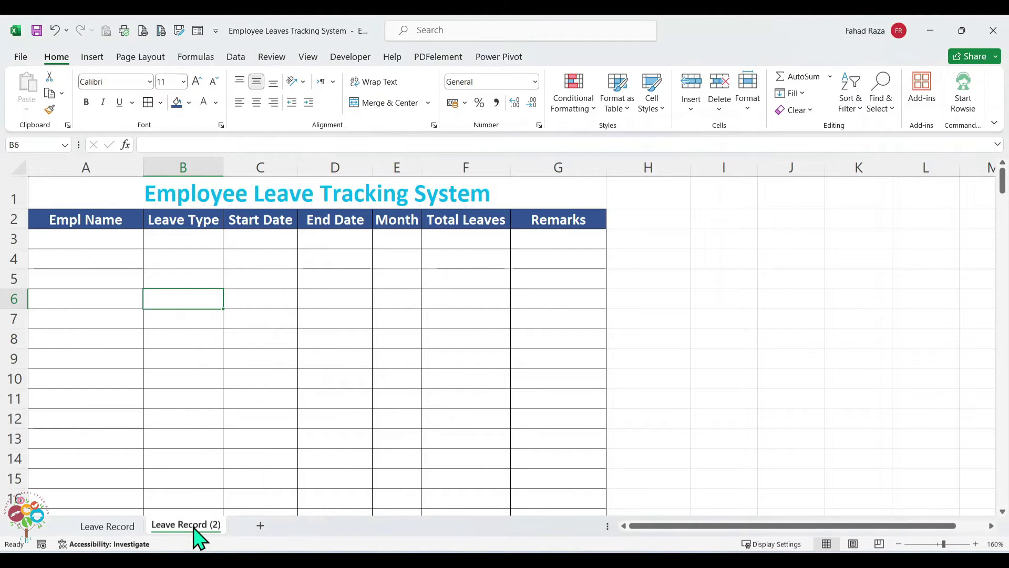
double_click(193, 528)
key("Return")
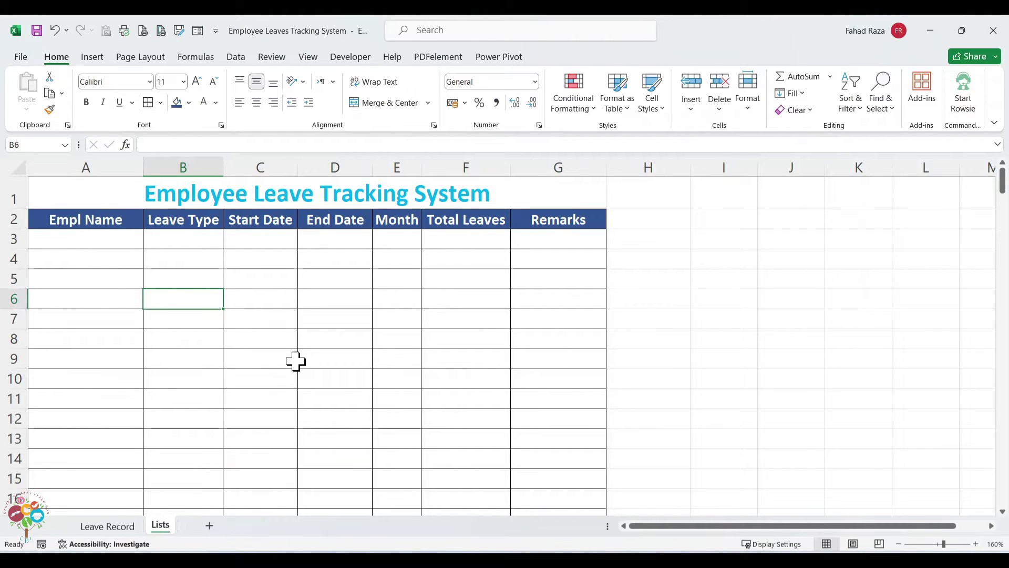
Step: Delete the Month, Total Leaves and Remarks columns from the Lists sheet
left_click(247, 195)
left_click(286, 276)
left_click_drag(549, 169, 406, 168)
right_click(405, 168)
left_click(439, 390)
Step: Replace the title in A1 of the Lists sheet with List of Employees
key("ctrl+Home")
type("E")
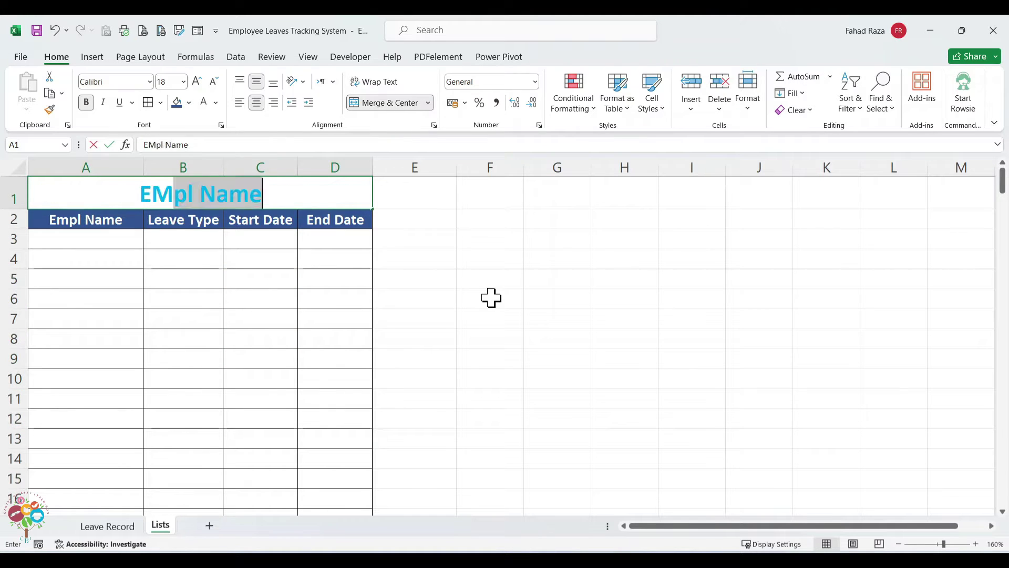
key("BackSpace")
key("BackSpace")
type("List of Employe")
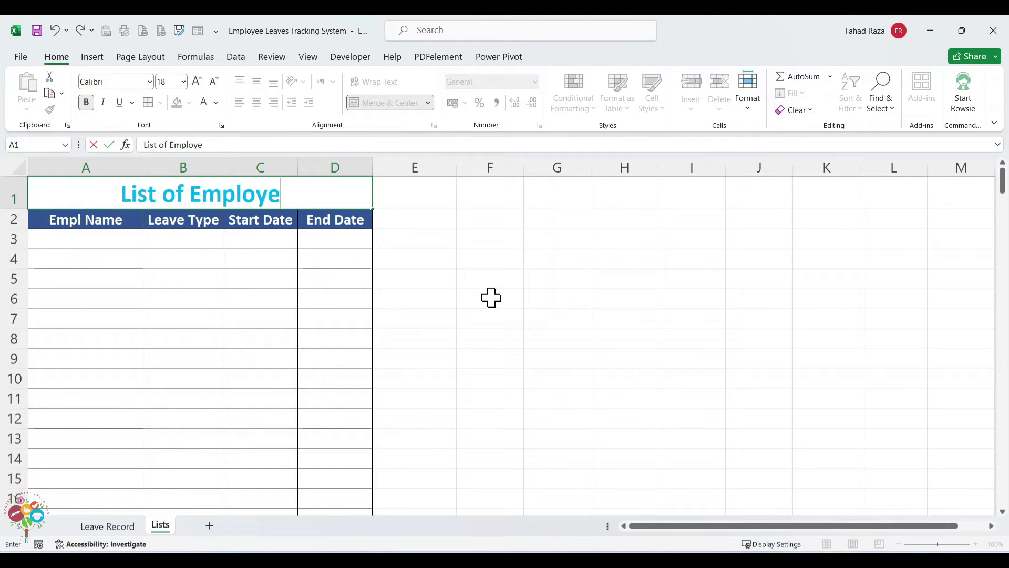
type("es")
key("ctrl+Return")
Step: Clear the copied headings in row 2, narrow column A and widen column B
key("Down")
key("ctrl+shift+Right")
key("Delete")
left_click_drag(141, 171, 86, 171)
left_click(102, 283)
left_click_drag(169, 171, 219, 173)
Step: Enter the headings Sr. No., Empl Name, Joining Date and Status in A2:D2 and autofit the Joining Date column
key("ctrl+Home")
key("Down")
type("Sr. No.")
key("Tab")
type("Empl Name")
key("Tab")
type("Joining Date")
key("Tab")
type("Status")
key("Return")
double_click(292, 167)
Step: Copy the List of Employees block A1:D10 and paste it at F1
left_click_drag(38, 226, 340, 378)
key("ctrl+c")
left_click(421, 190)
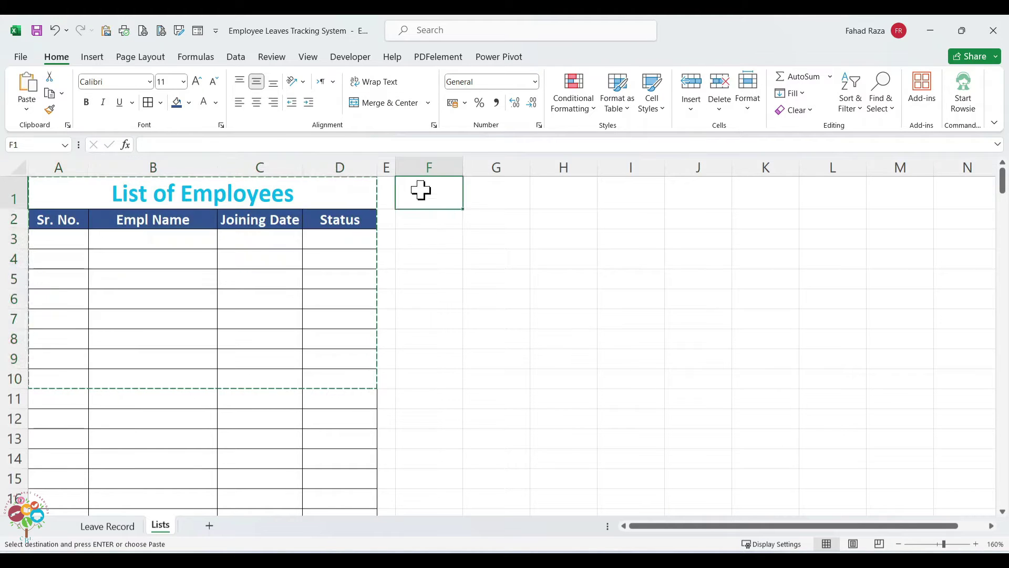
key("ctrl+v")
Step: Delete the Joining Date and Status columns H and I from the pasted table
left_click(571, 216)
left_click_drag(625, 169, 556, 170)
right_click(555, 171)
left_click(590, 318)
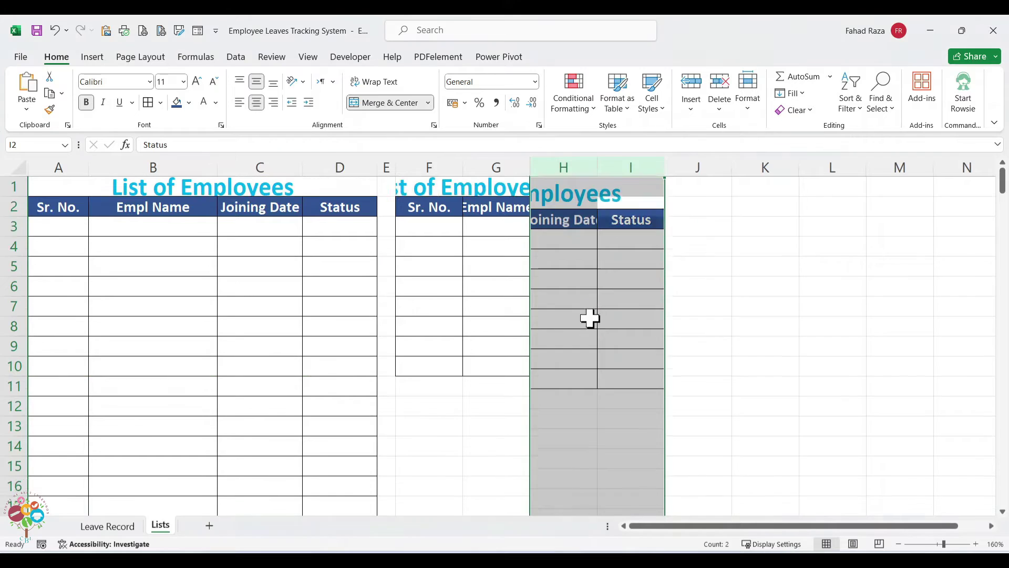
left_click(439, 194)
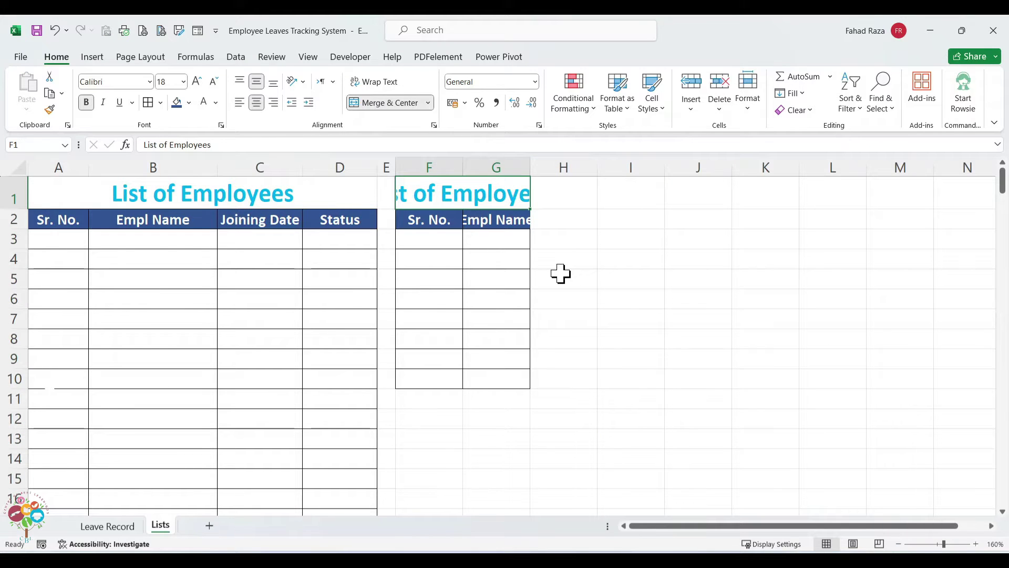
Step: Title the pasted table Leave Type, widen column G and change the G2 heading to Type
type("Leave Type")
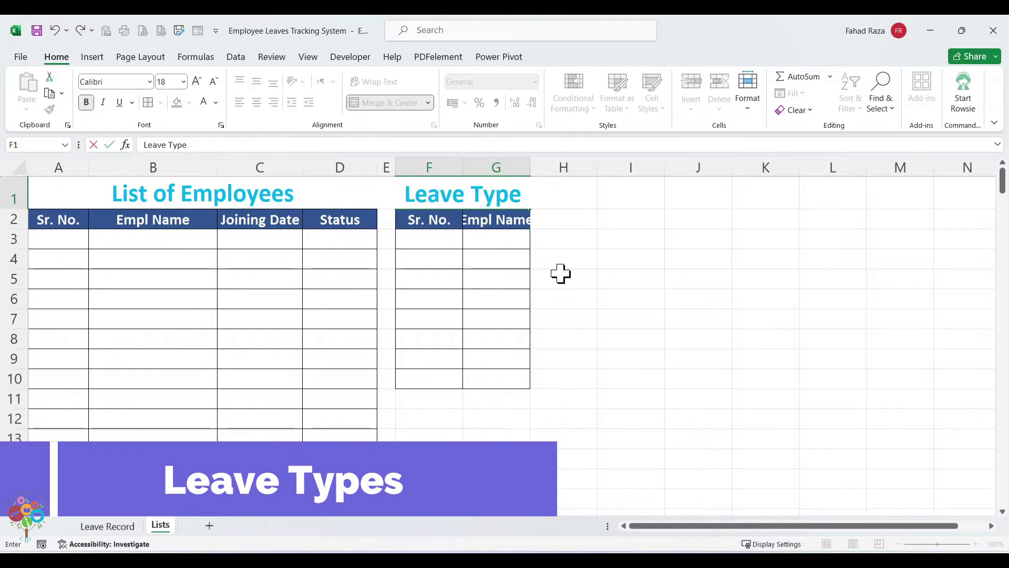
key("Return")
left_click_drag(530, 169, 554, 169)
left_click(465, 225)
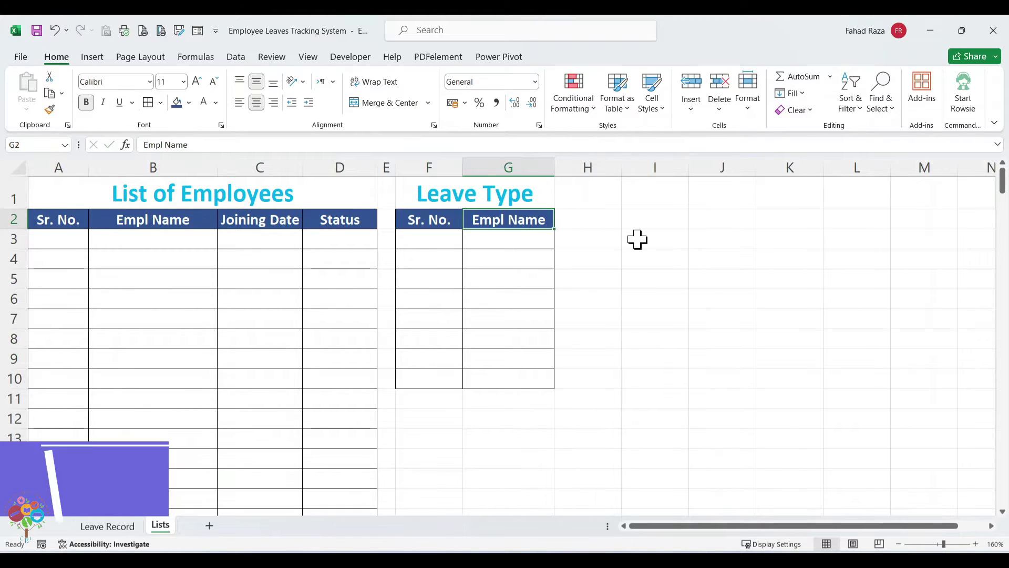
type("Type")
key("Tab")
Step: Copy the Leave Type block F1:G10, paste it at I1 and narrow the spacer column H
left_click_drag(431, 194, 480, 381)
key("ctrl+c")
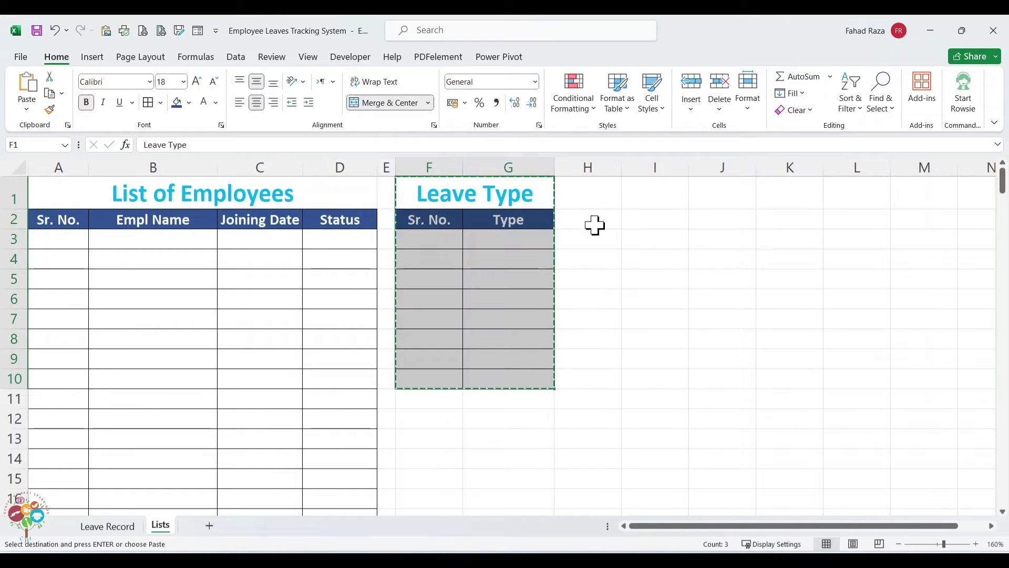
left_click(604, 199)
left_click(636, 194)
key("ctrl+v")
left_click(588, 167)
left_click_drag(620, 165, 596, 165)
key("Escape")
Step: Title the table at I1 Holidays, change the J2 heading to Date and widen column J
left_click(700, 196)
type("Holida")
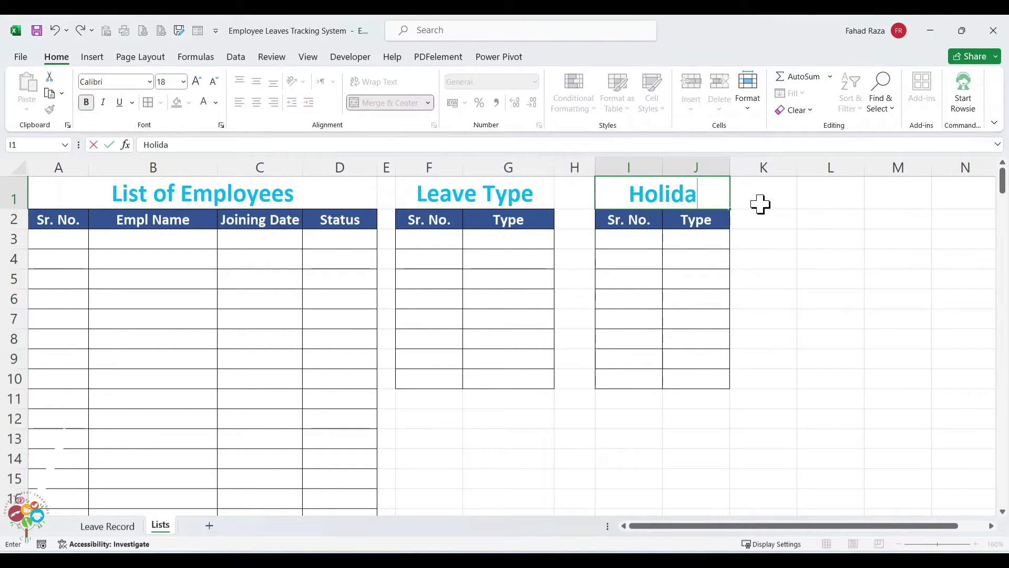
type("ys")
key("Return")
key("Tab")
type("Date")
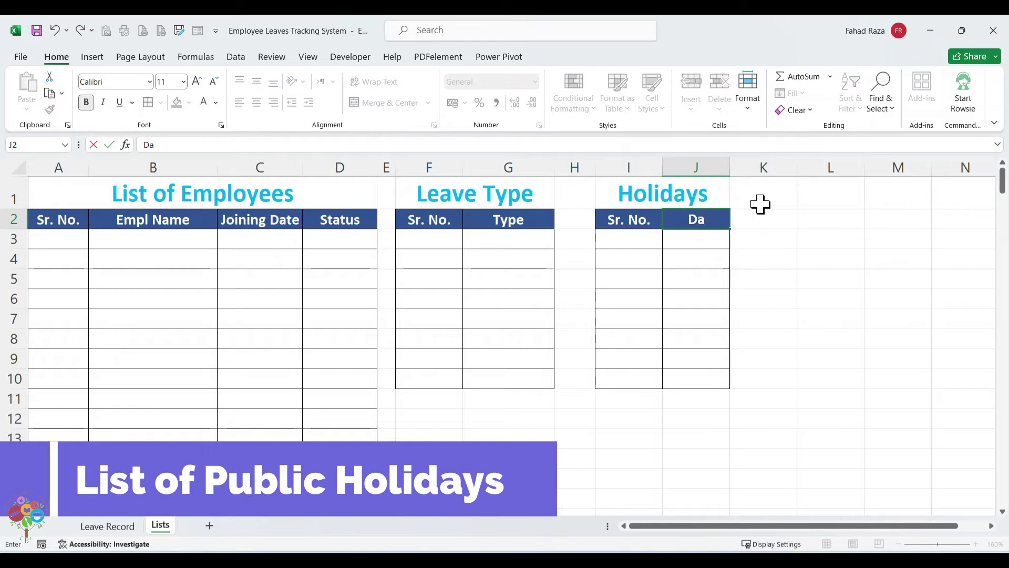
key("Return")
left_click_drag(731, 167, 761, 166)
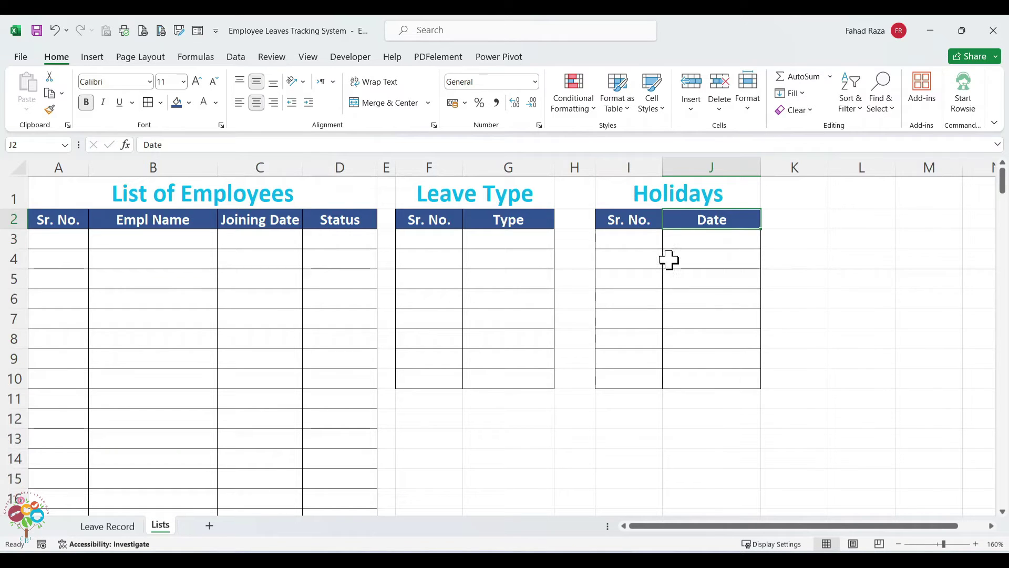
Step: Narrow the spacer column H further and slightly widen the Joining Date column C
left_click(667, 259)
left_click(653, 245)
left_click(578, 167)
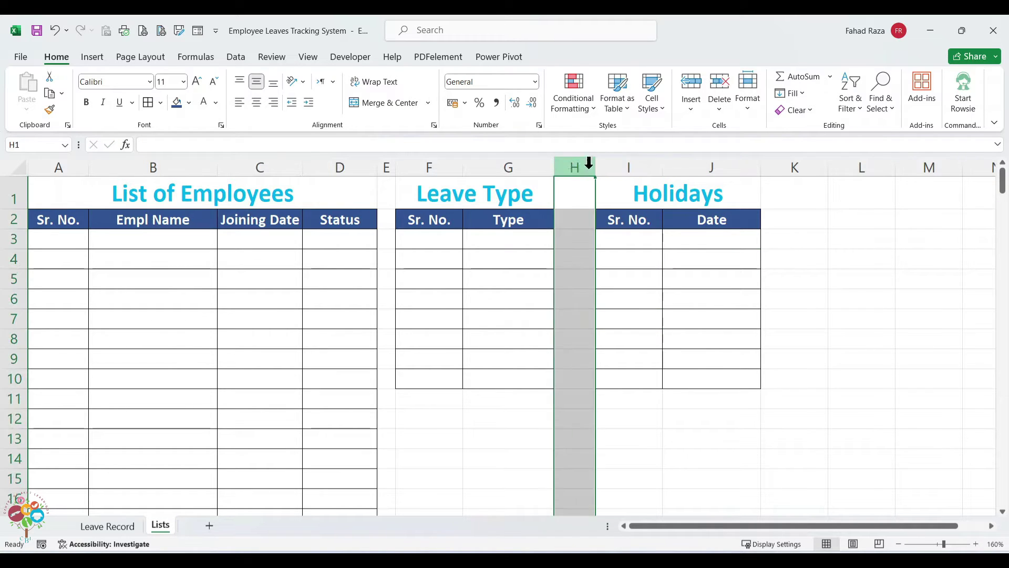
left_click_drag(596, 167, 582, 167)
left_click(637, 278)
left_click_drag(303, 168, 305, 169)
left_click(331, 262)
double_click(495, 217)
left_click(496, 269)
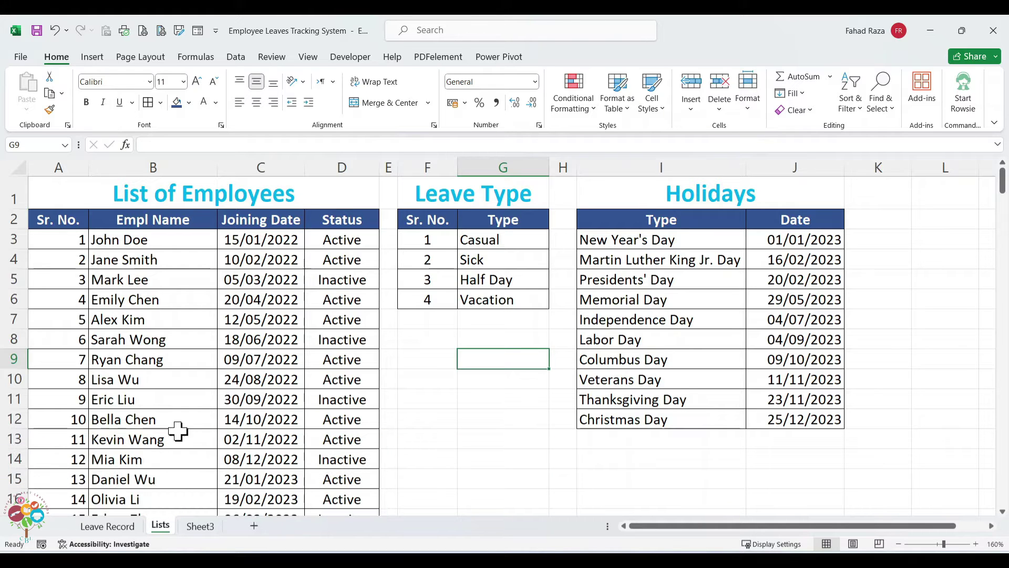
Step: Add a list validation to A3 on the Leave Record sheet, sourced from the employee names starting at Lists!$B$3
left_click(110, 528)
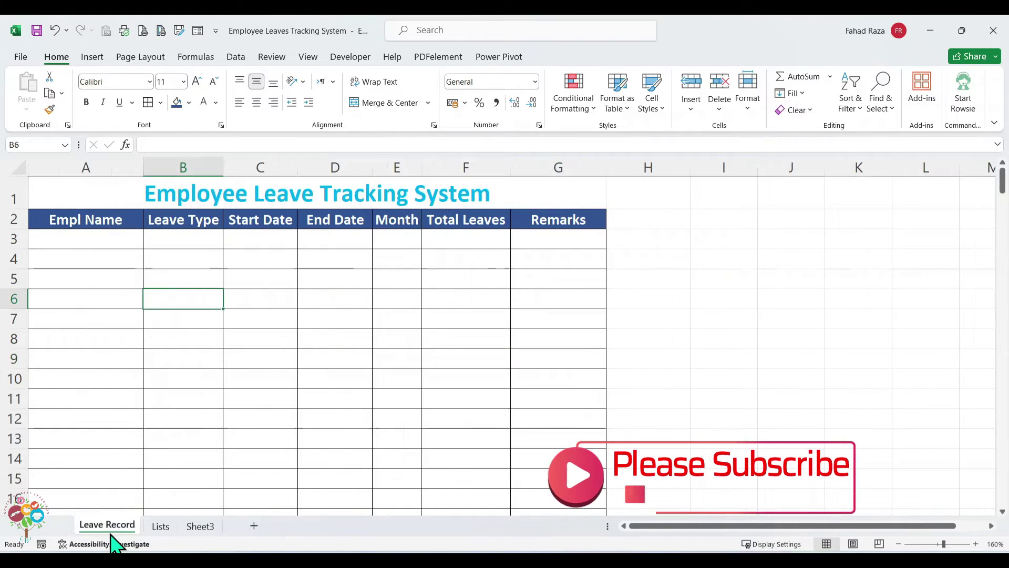
left_click(89, 241)
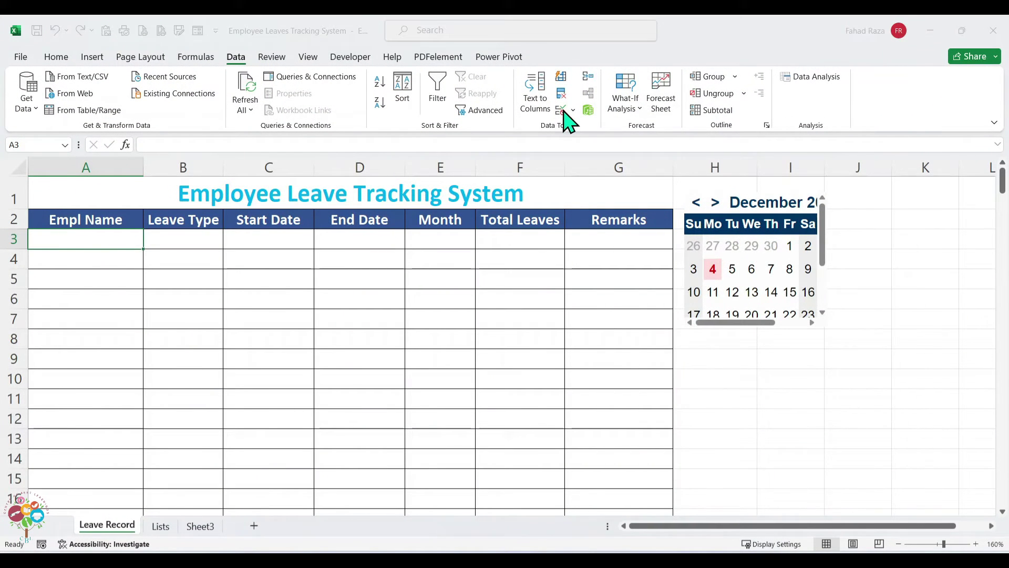
left_click(565, 111)
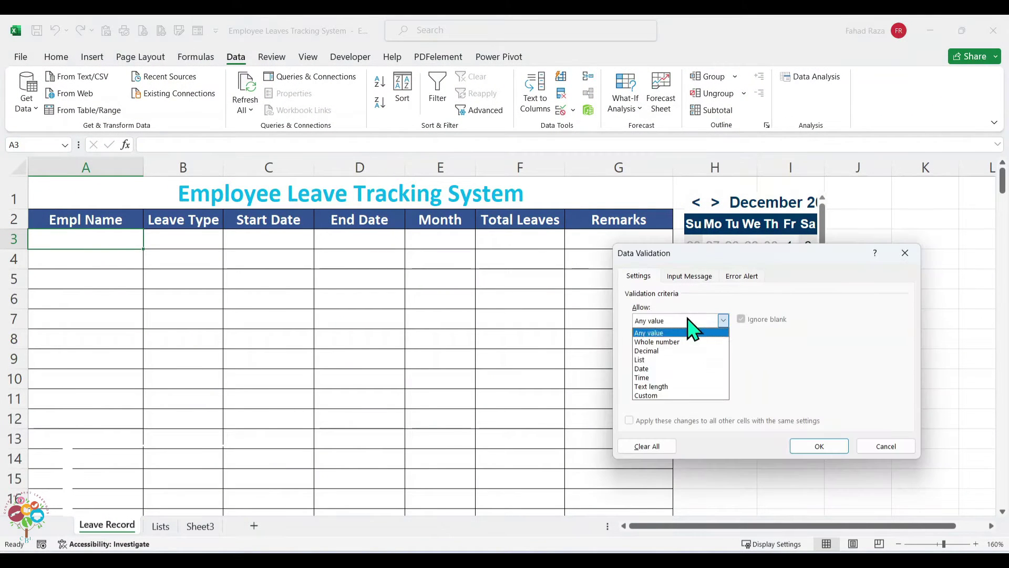
left_click(689, 322)
left_click(654, 362)
left_click(653, 376)
type("=")
left_click(161, 526)
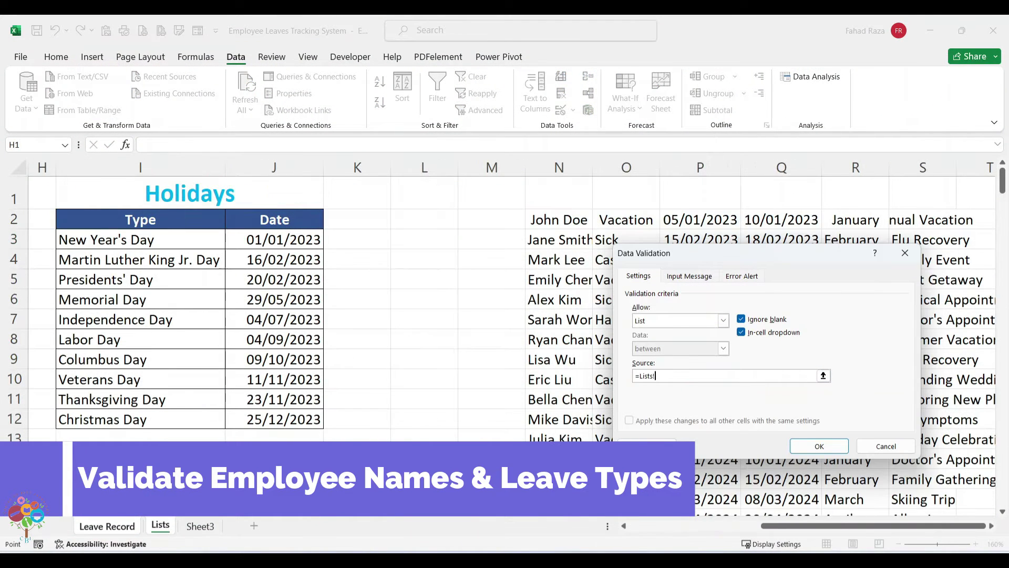
left_click_drag(862, 526, 506, 546)
left_click(137, 242)
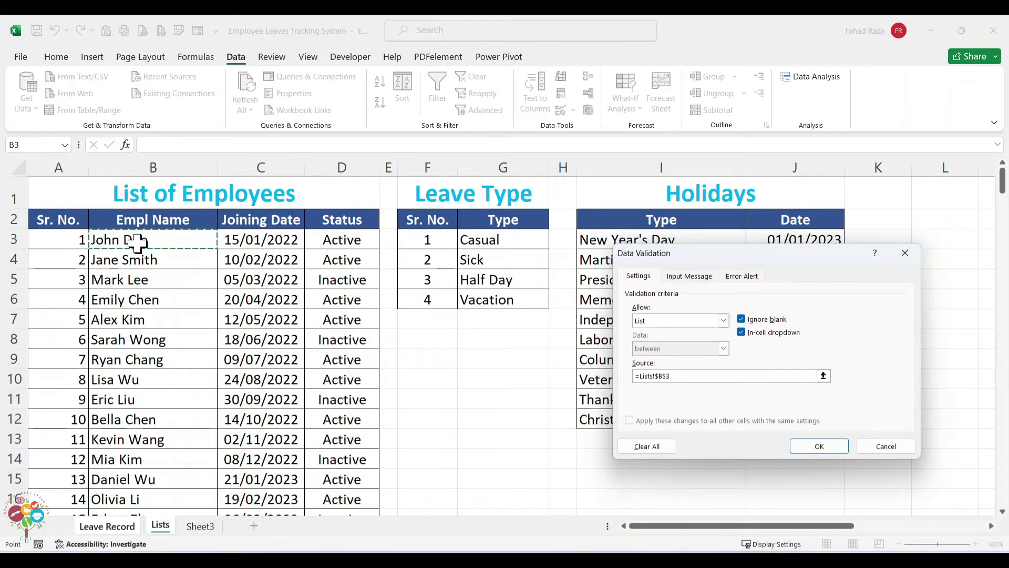
left_click_drag(138, 243, 199, 243)
left_click(819, 445)
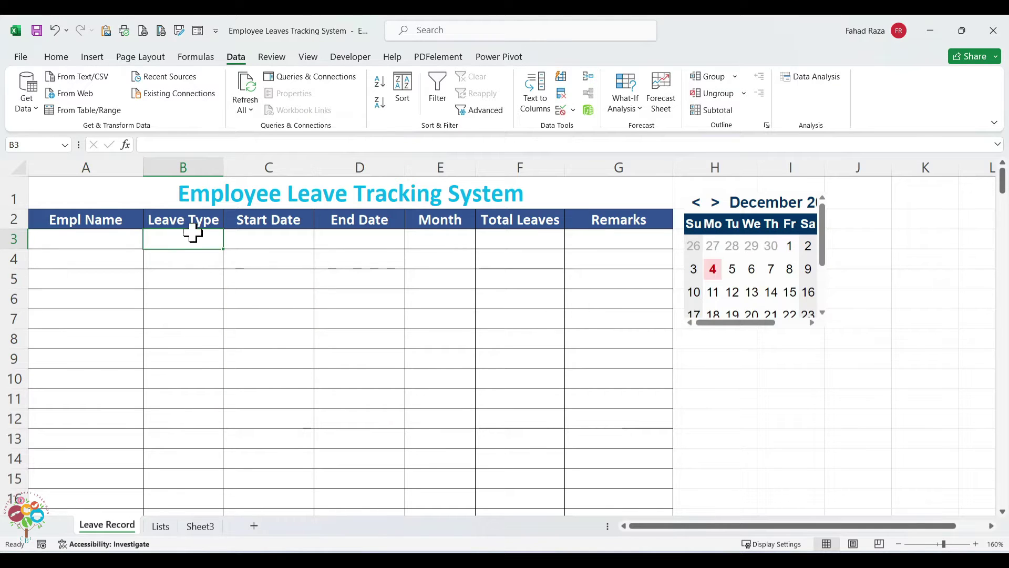
Step: Add a list validation to B3 sourced from Lists!$G$3:$G$6, and extend the A3:B3 dropdowns down to row 222
right_click(192, 239)
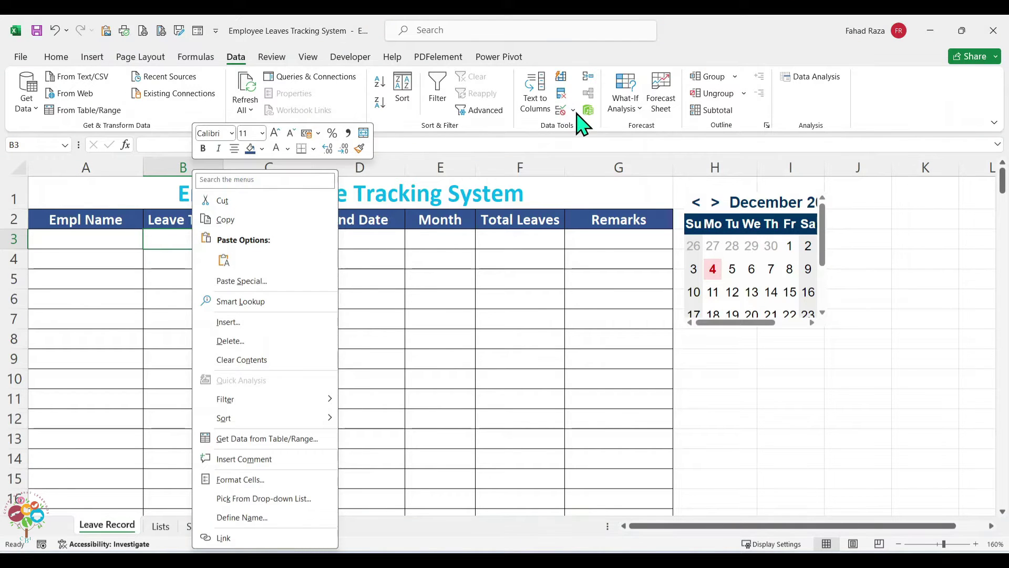
left_click(561, 110)
left_click(681, 321)
left_click(664, 362)
left_click(662, 375)
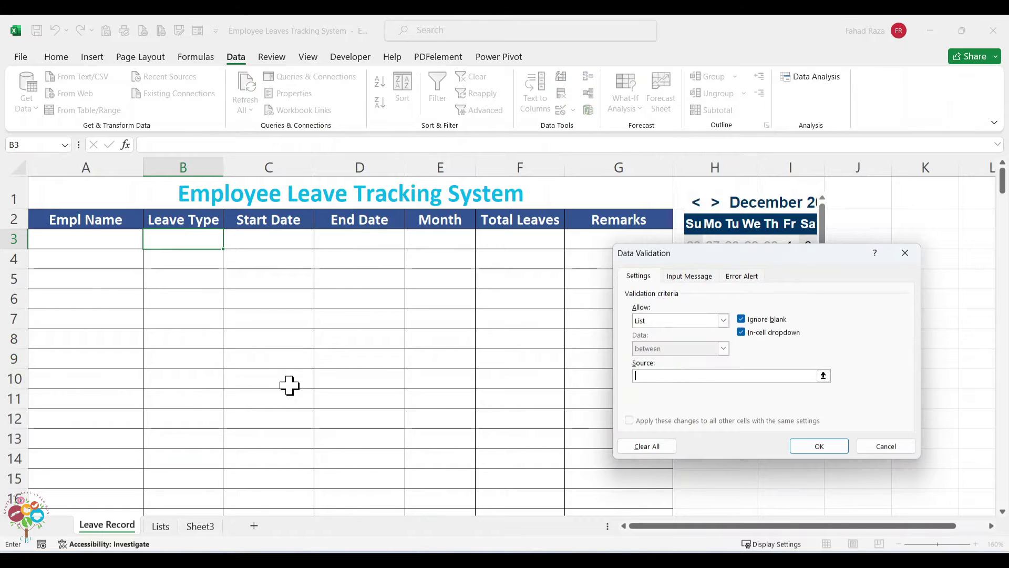
left_click(159, 526)
scroll(331, 322, "up", 5)
left_click_drag(485, 240, 489, 299)
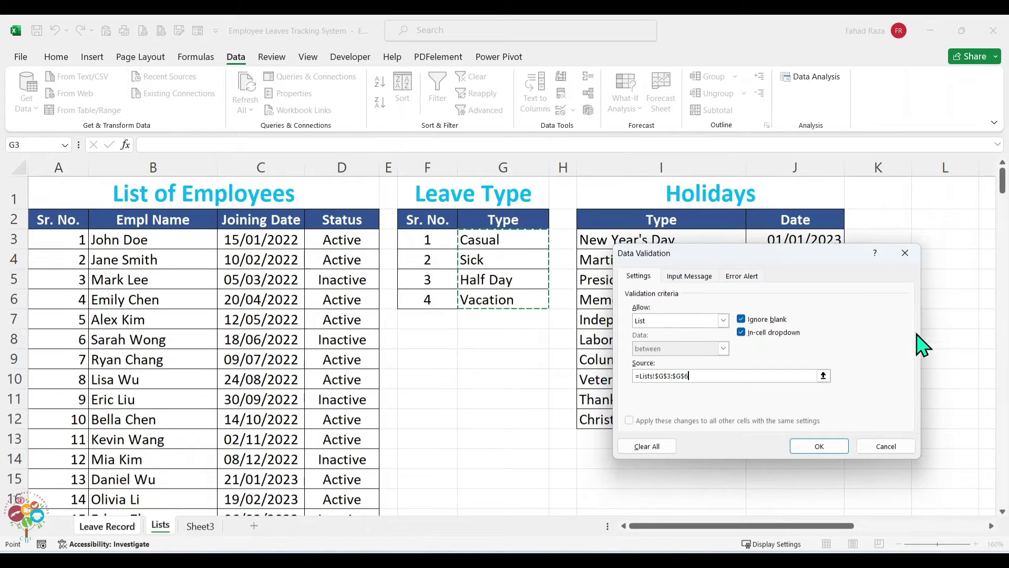
left_click(819, 445)
left_click_drag(102, 232, 150, 459)
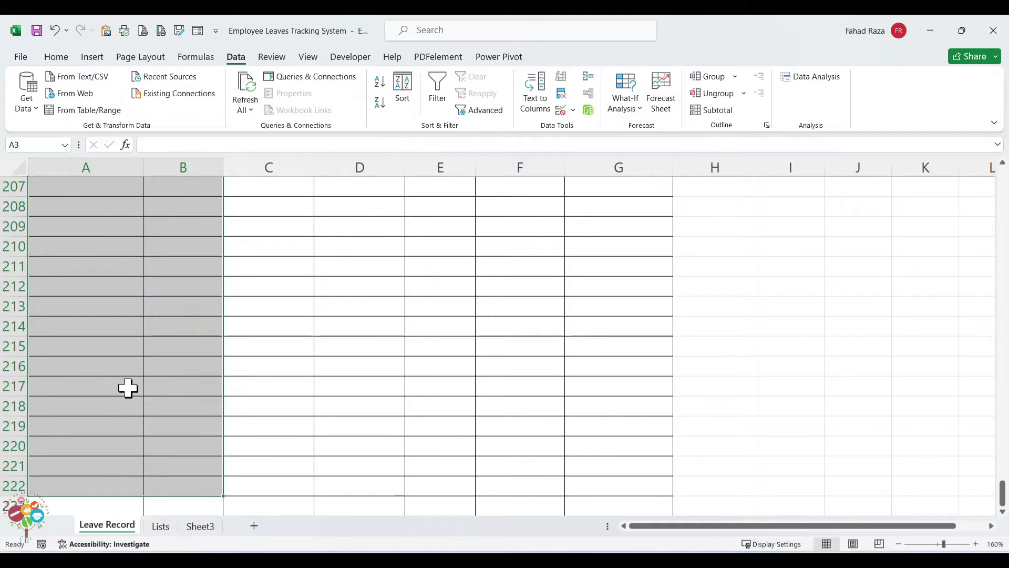
scroll(133, 279, "up", 20)
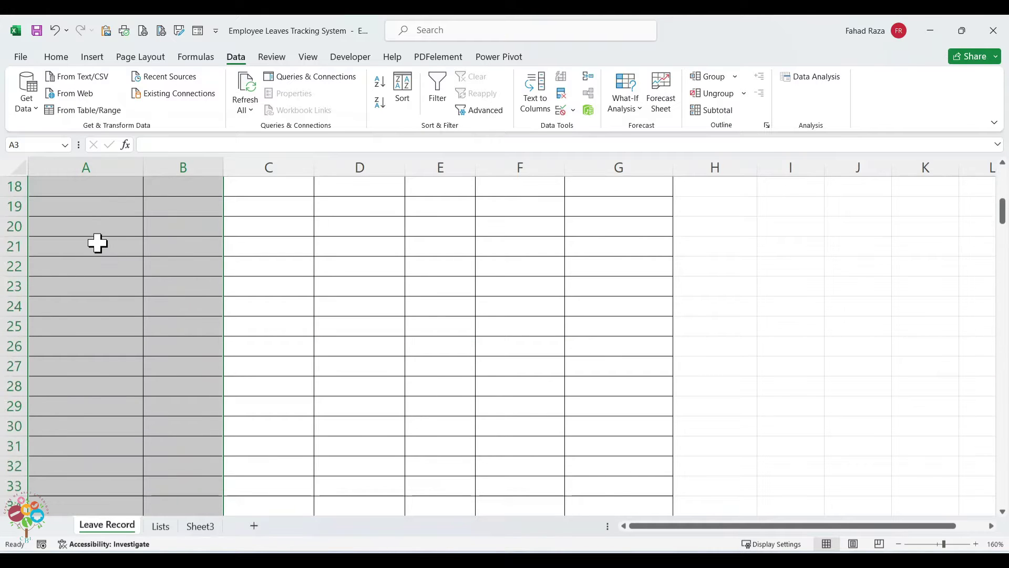
Step: Apply the Date number format to the Start Date and End Date columns from C3:D3 downwards
left_click_drag(263, 239, 410, 504)
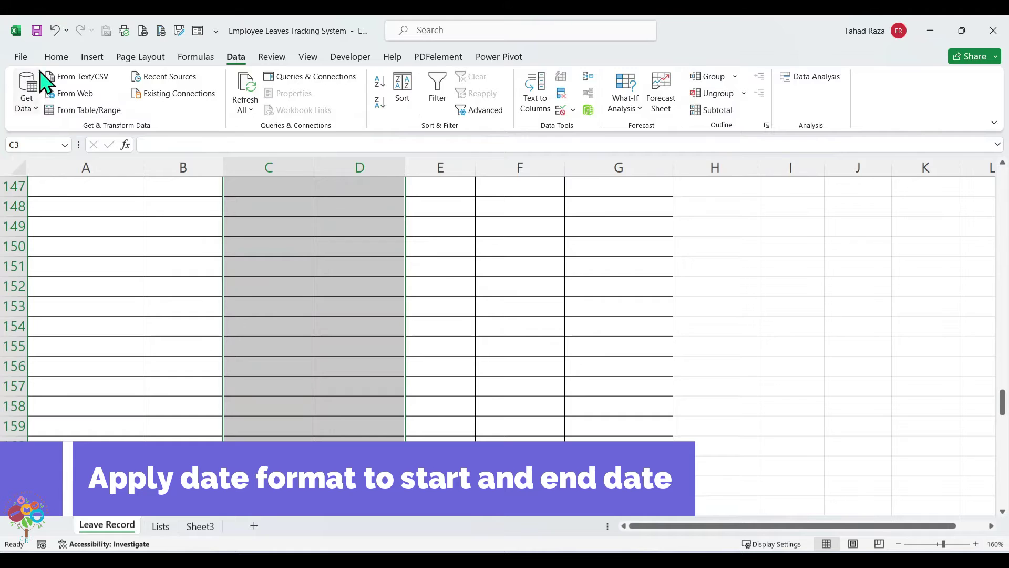
left_click(56, 56)
left_click(534, 82)
left_click(509, 221)
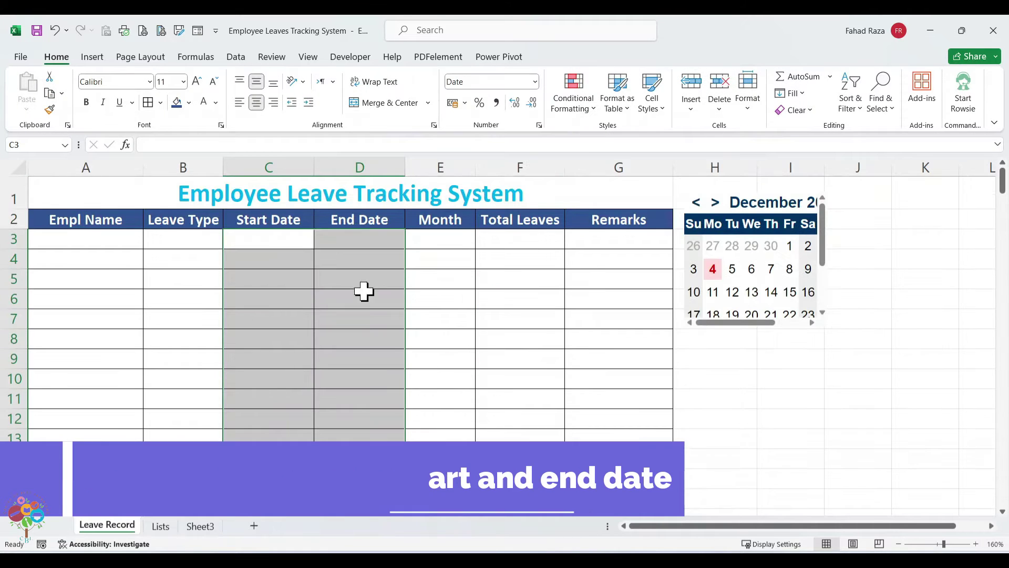
Step: Enter an IF formula in E3 that returns TEXT(C3,"MMMM") when C3<>"" and a blank otherwise
left_click(441, 239)
left_click(484, 240)
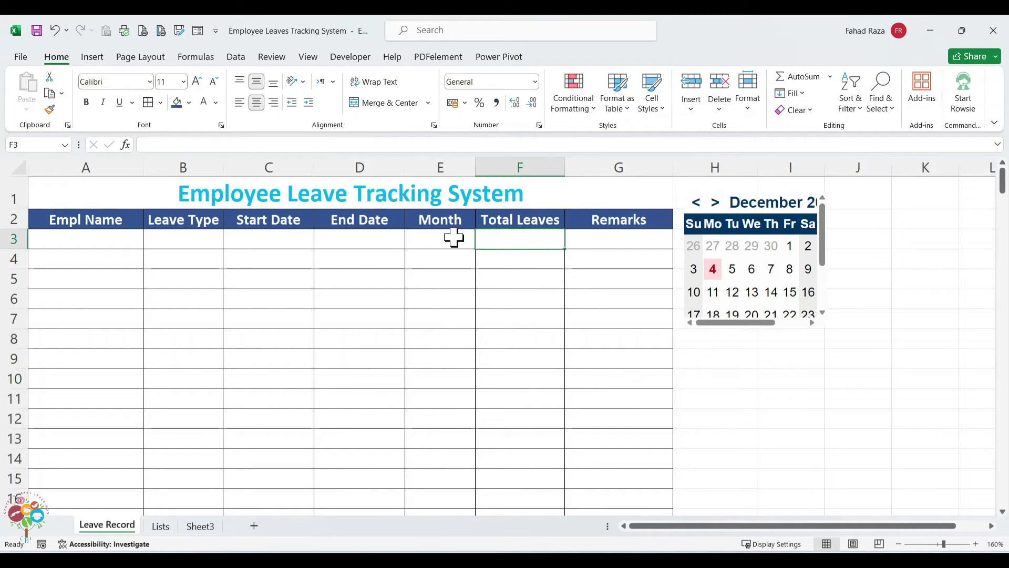
left_click(455, 238)
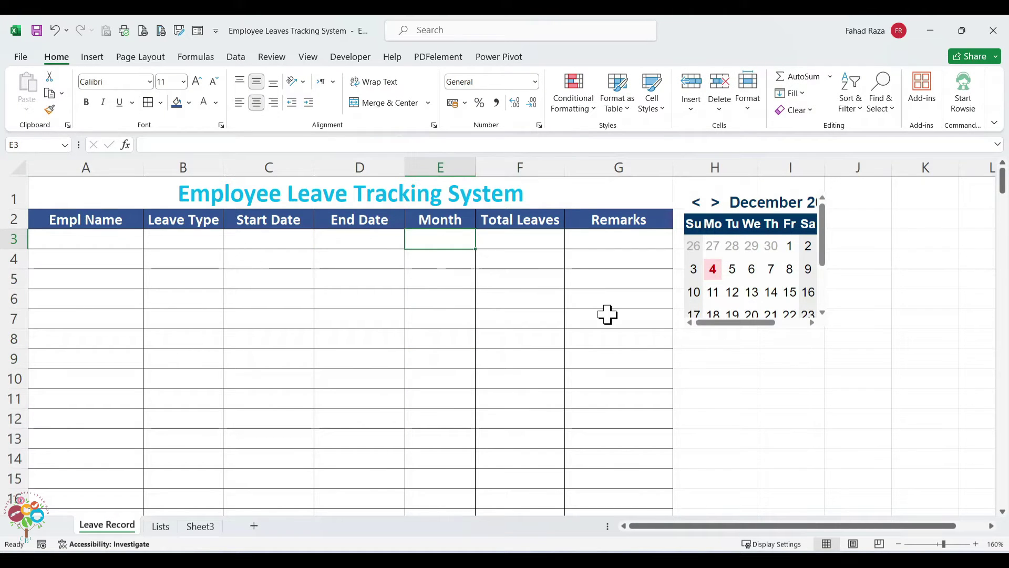
type("=IF(")
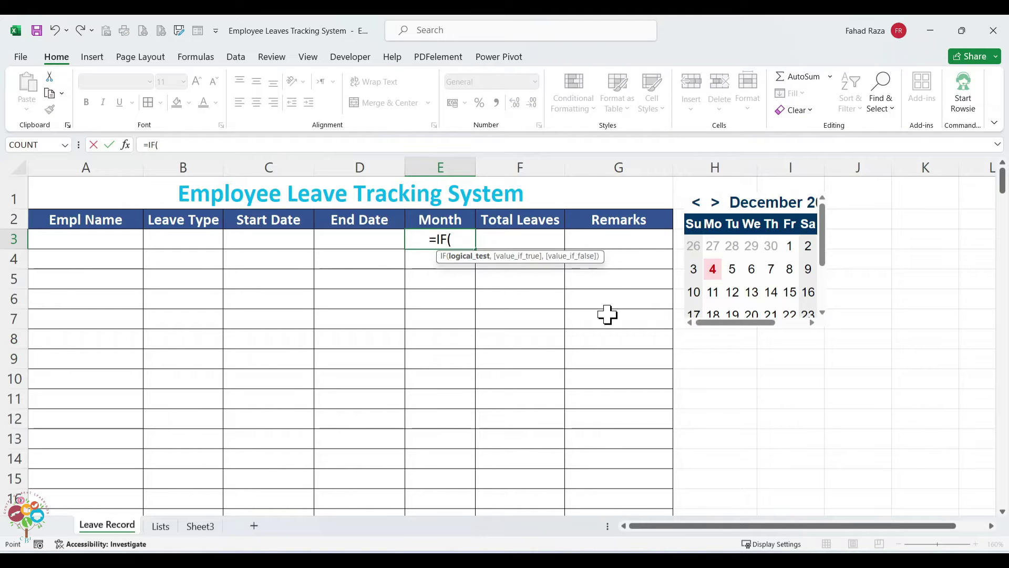
key("Left")
key("Left")
key("Left")
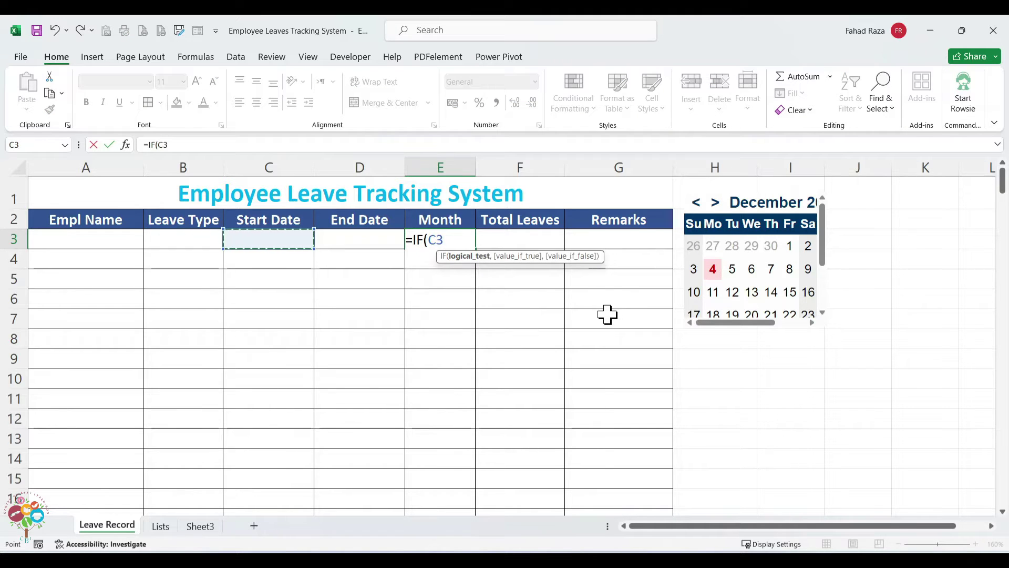
type("<>")
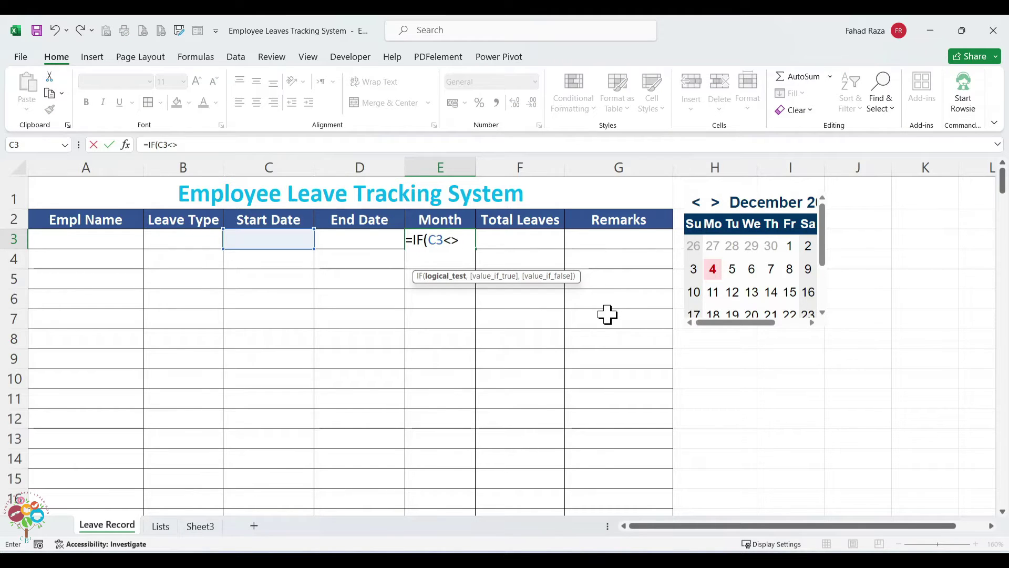
type("\"\",")
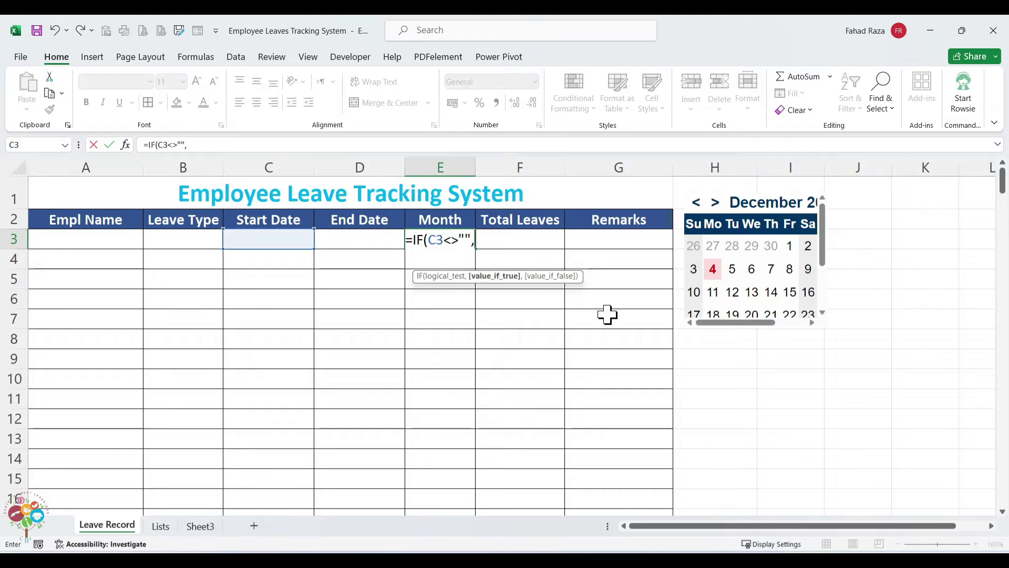
type("TEXT(")
key("Left")
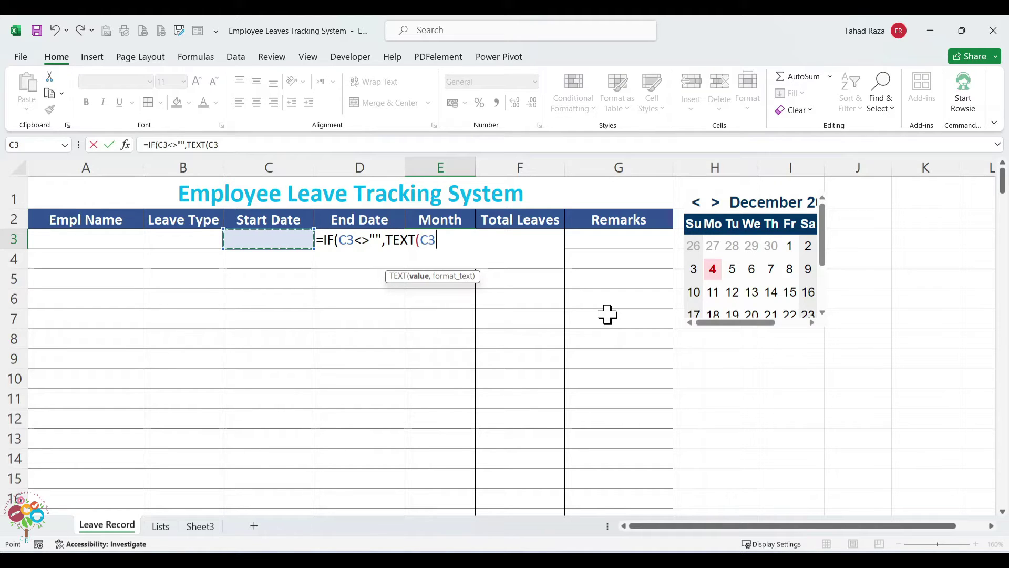
type(",\"\"))")
key("F2")
key("Left")
key("Left")
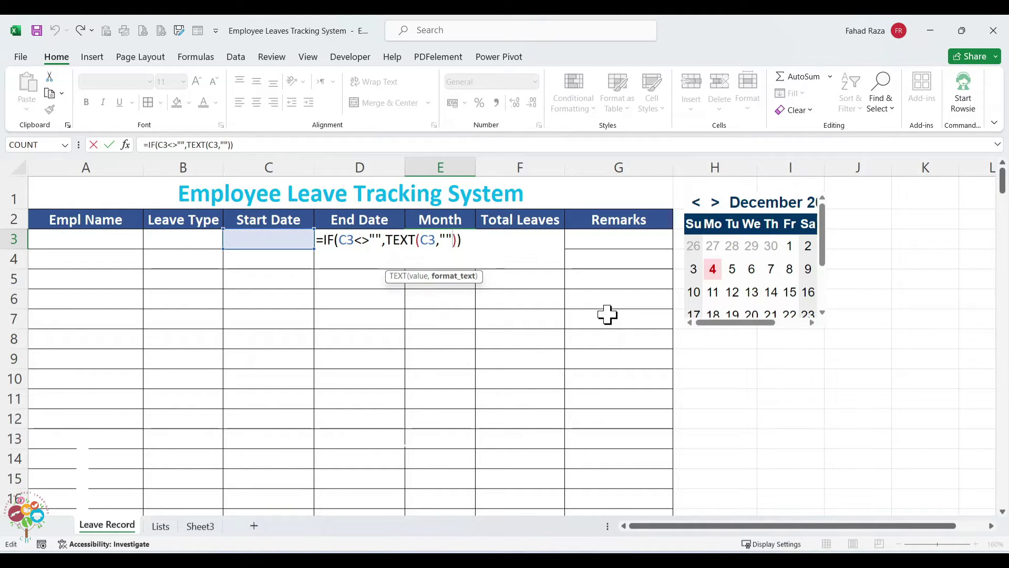
key("BackSpace")
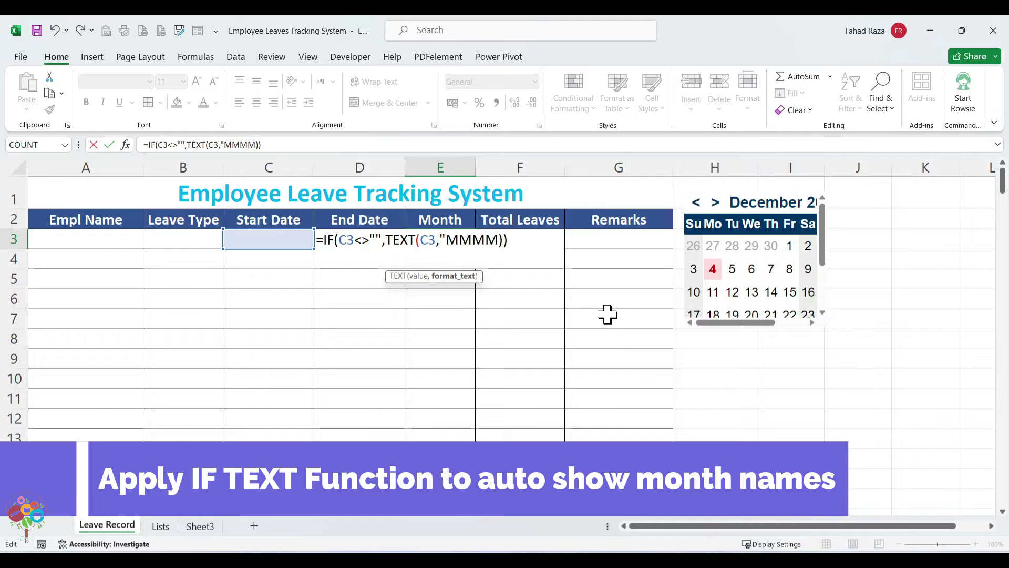
type("\"")
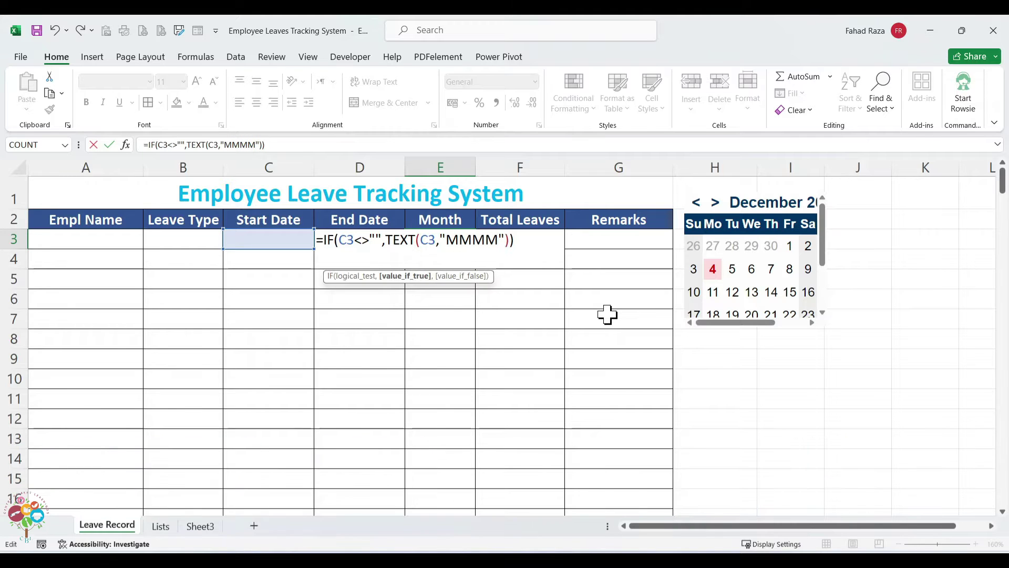
key("Return")
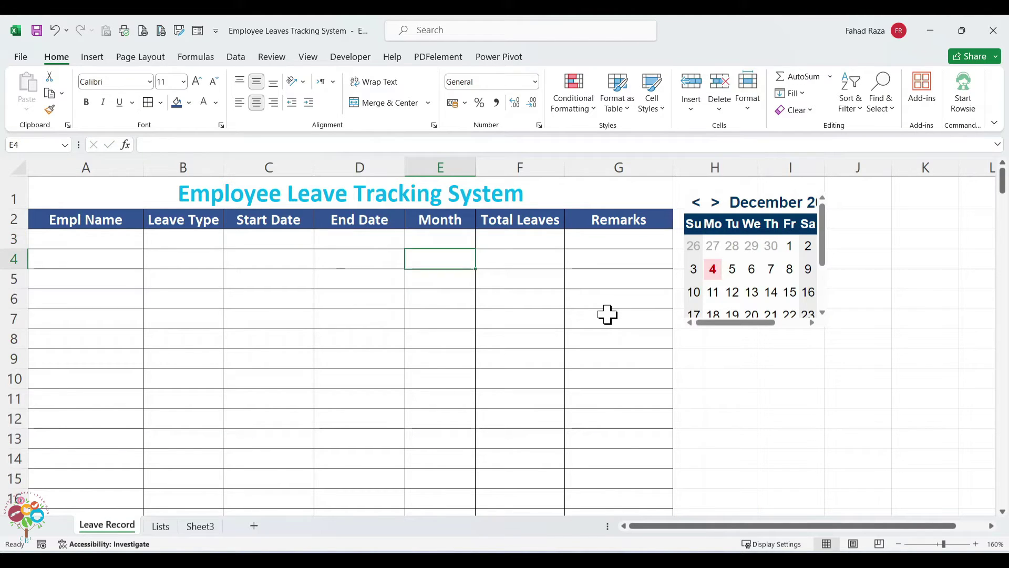
Step: Test the Month formula by inserting 05/12/2023 in C3 from the mini calendar, and clear that date again
key("Left")
key("Left")
left_click(733, 268)
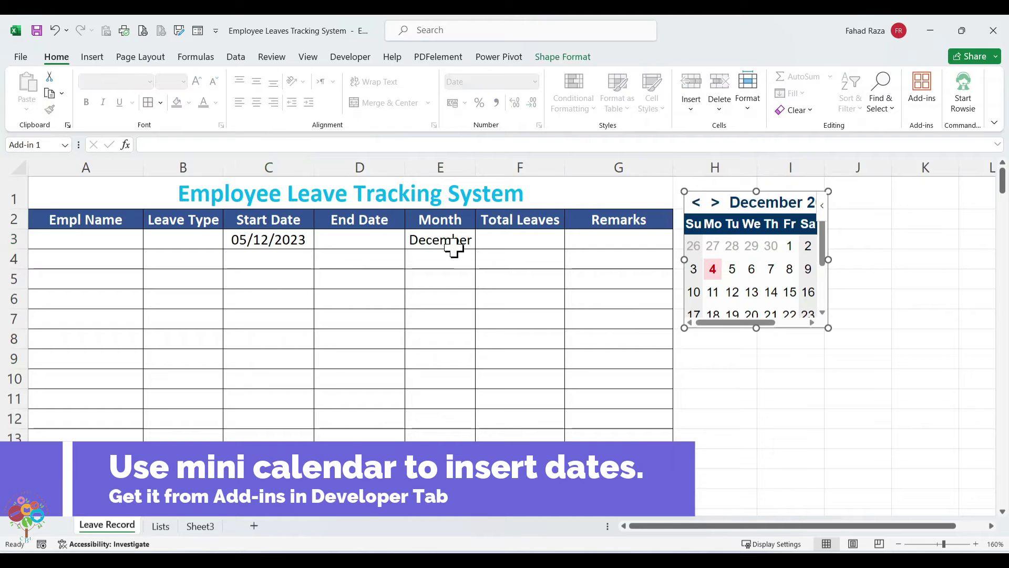
left_click(287, 244)
key("Delete")
Step: Start an IF formula in F3 that tests D3<>"" and wraps NETWORKDAYS(C3,D3) in IFERROR
key("Right")
key("Right")
key("Right")
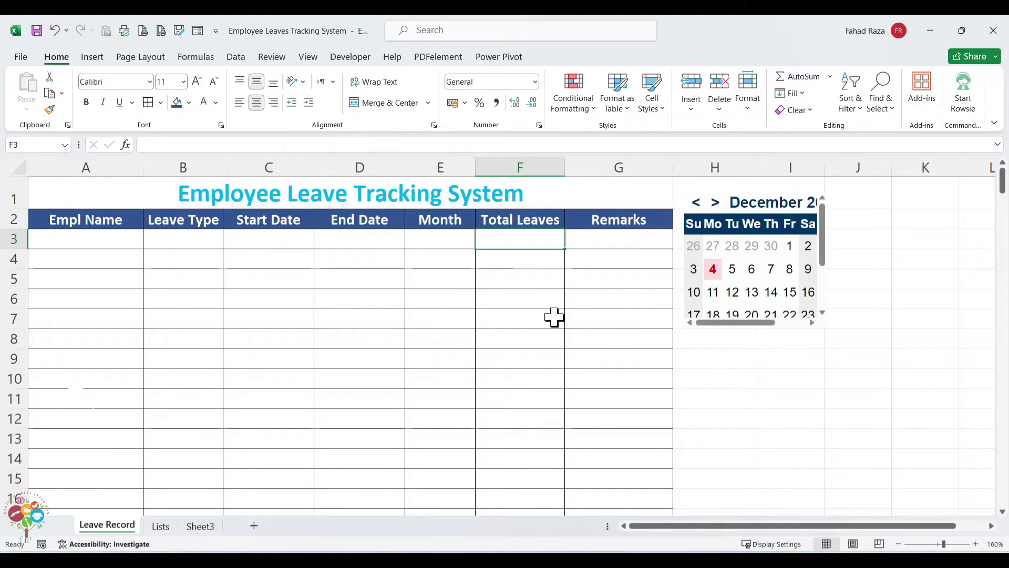
type("=IF(")
key("Left")
key("Left")
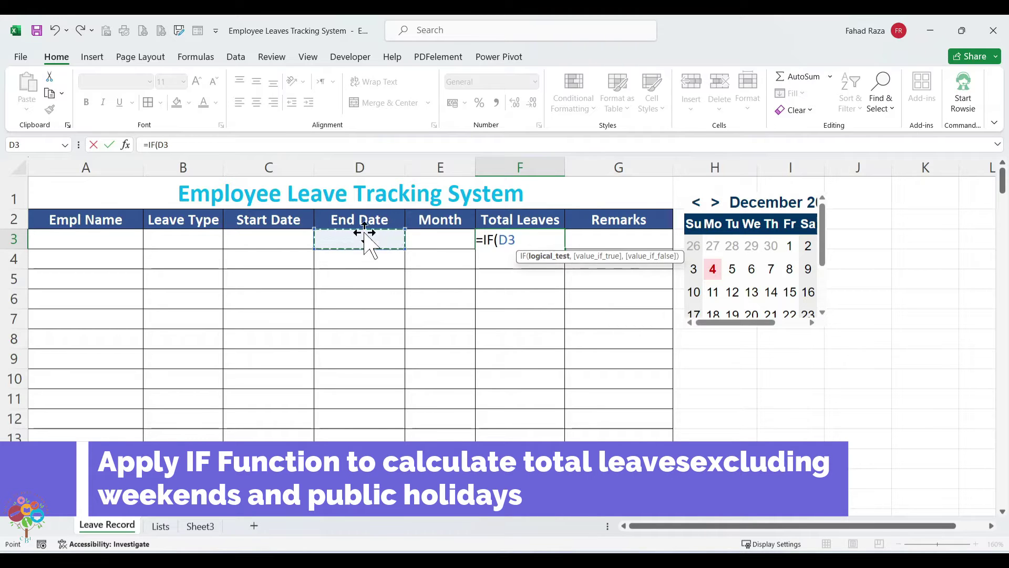
type("<>\"\",IF")
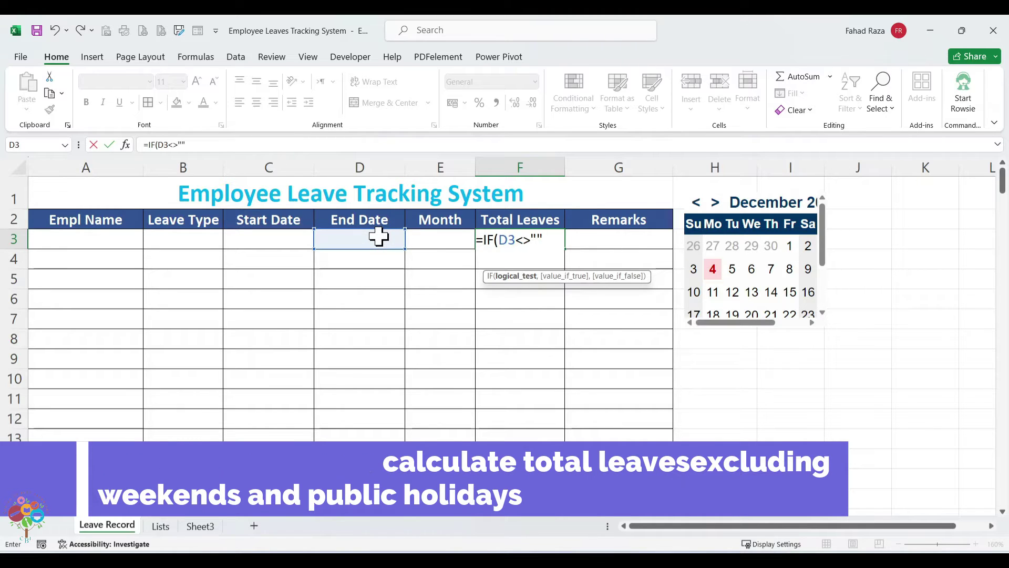
type("ERROR")
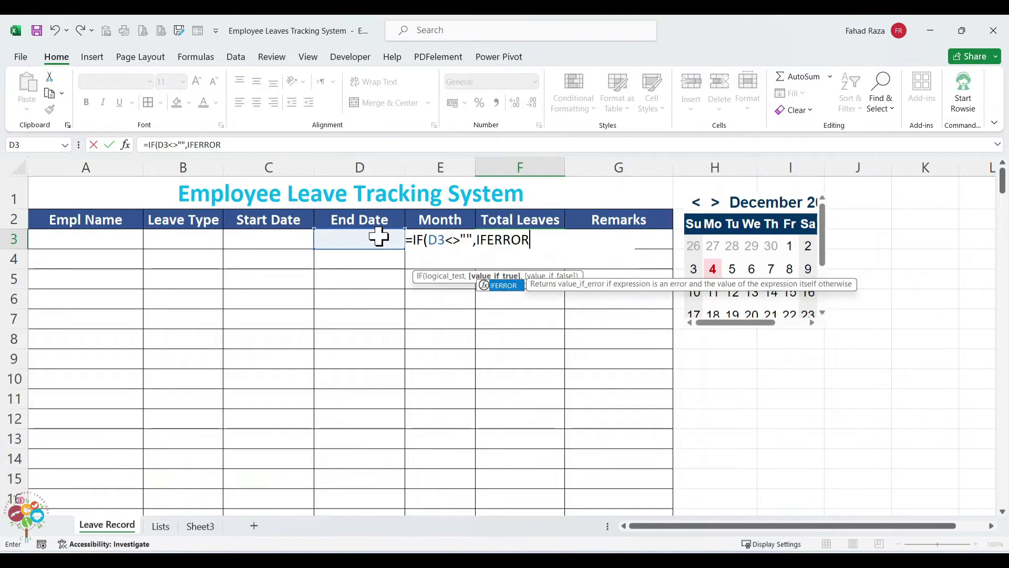
type("(NETWORKDAYS(")
key("Left")
key("Left")
key("Left")
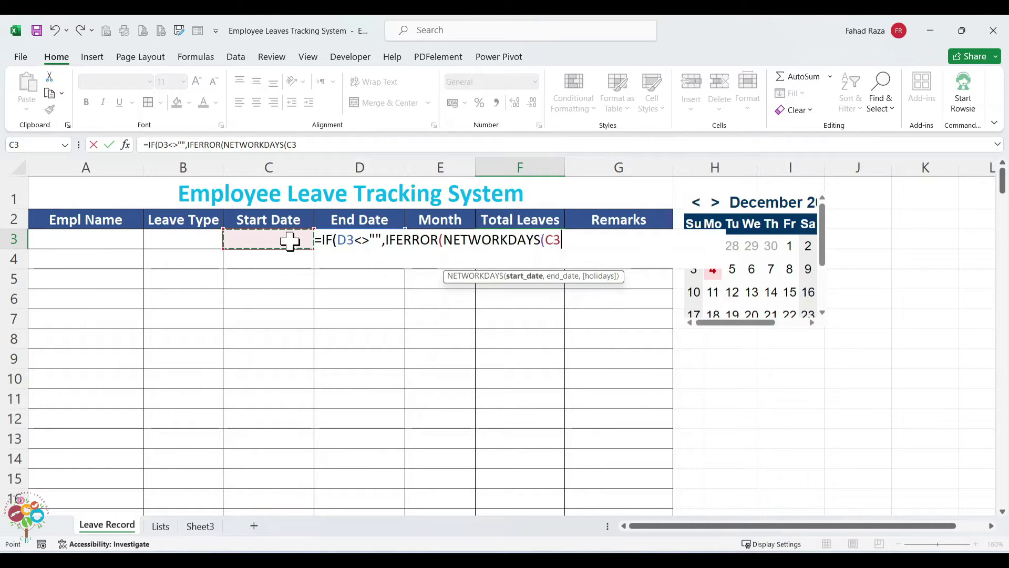
key("Left")
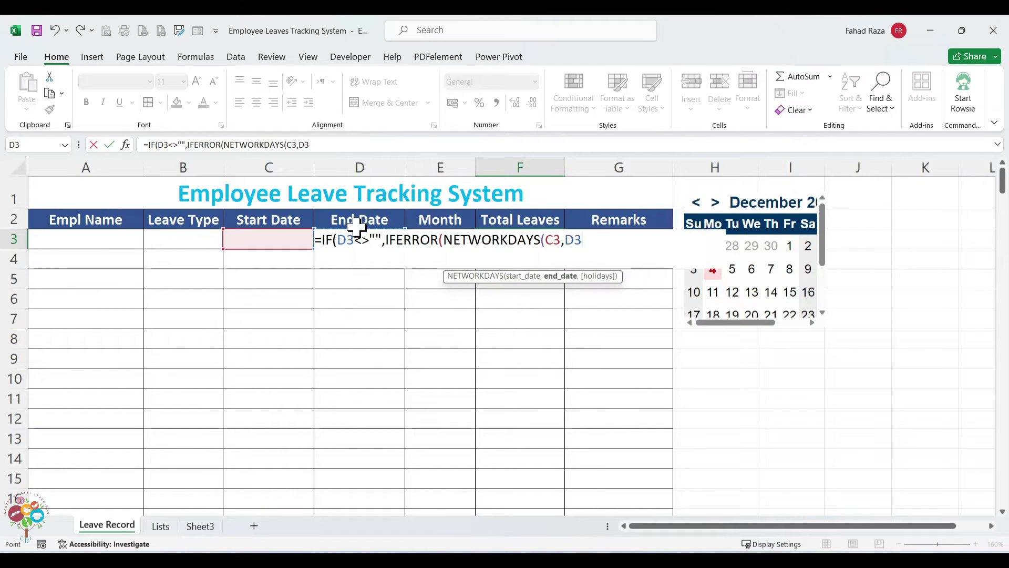
type("),")
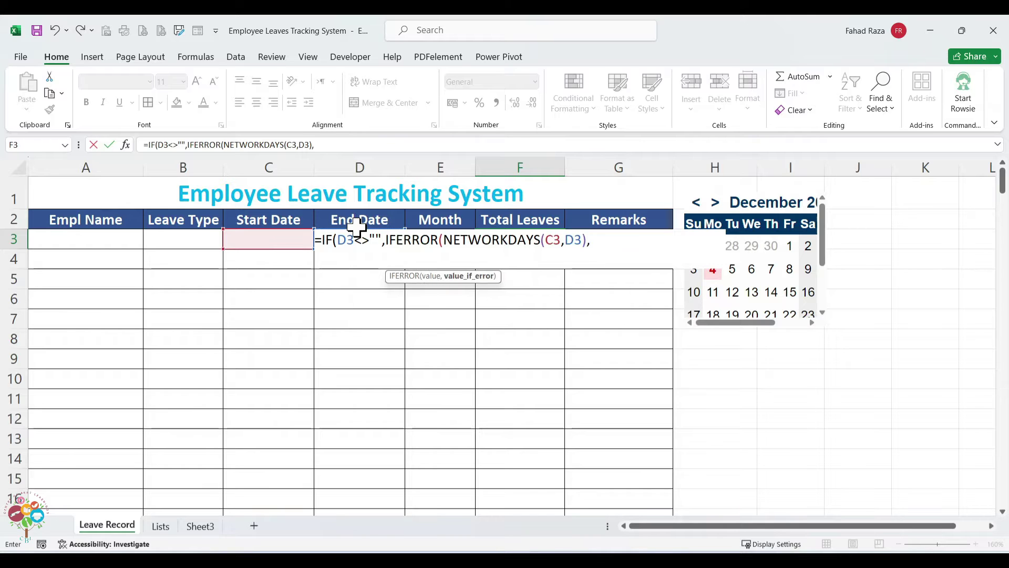
Step: Complete the F3 formula with 'Leave Record'!$J$3:$J$12 as the absolute IFERROR fallback and "" as the false value
left_click(168, 528)
left_click_drag(773, 241, 796, 421)
left_click(135, 531)
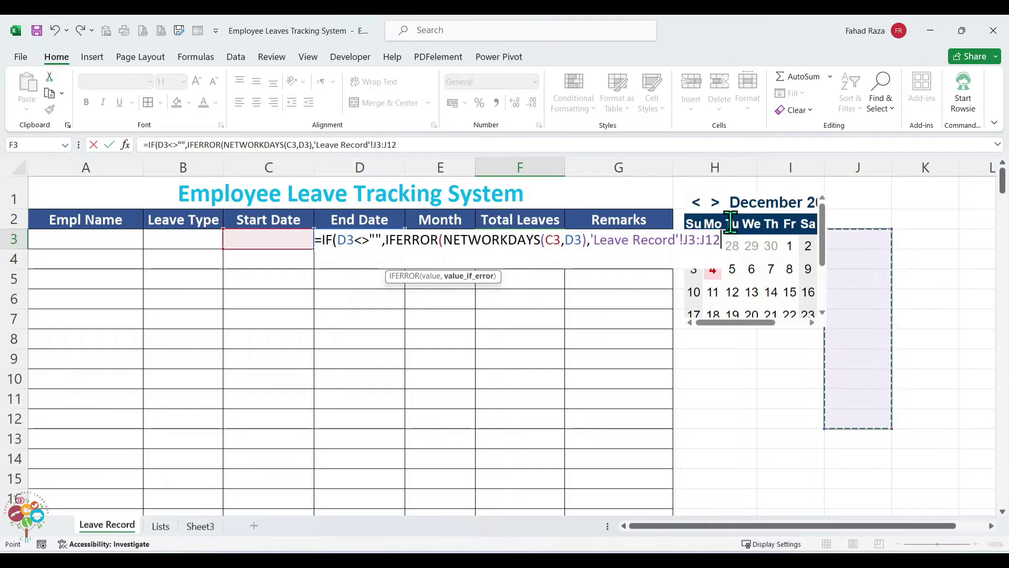
type("),\"\"")
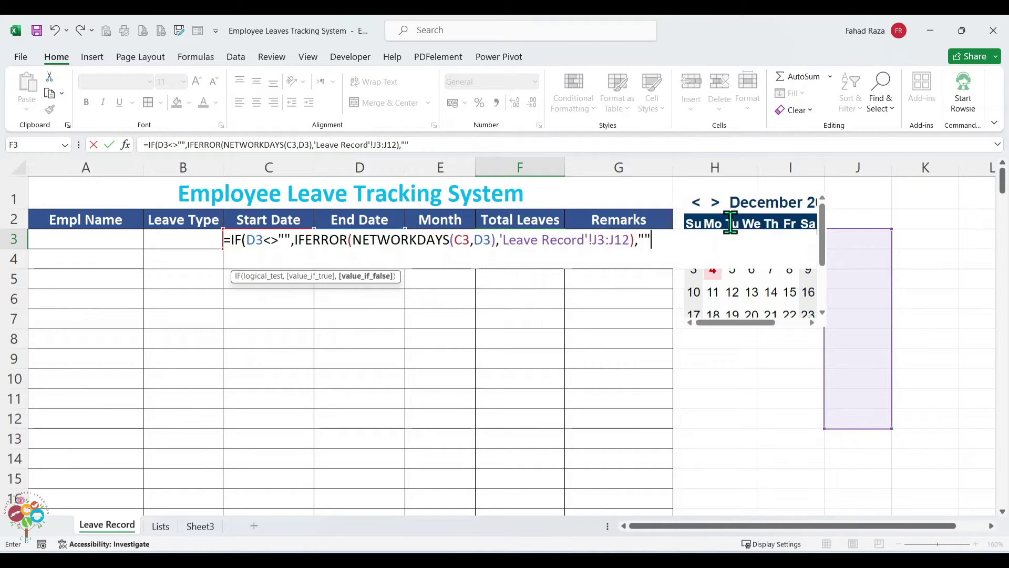
type(")")
left_click(593, 239)
key("F4")
key("ctrl+Return")
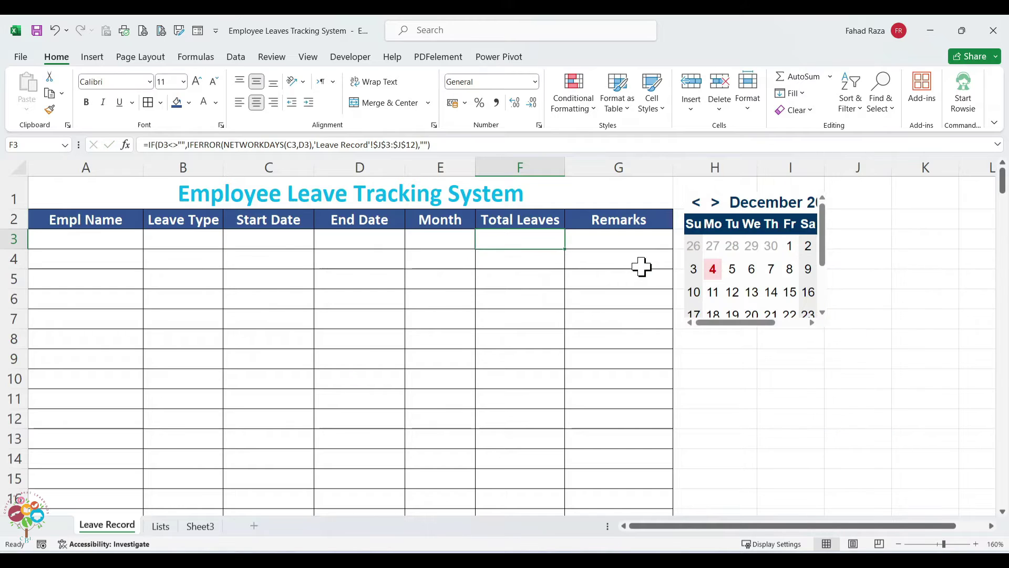
Step: Test the Total Leaves formula with start date 04/12/2023 and end date 05/12/2023, and clear both dates
key("Left")
key("Left")
key("Left")
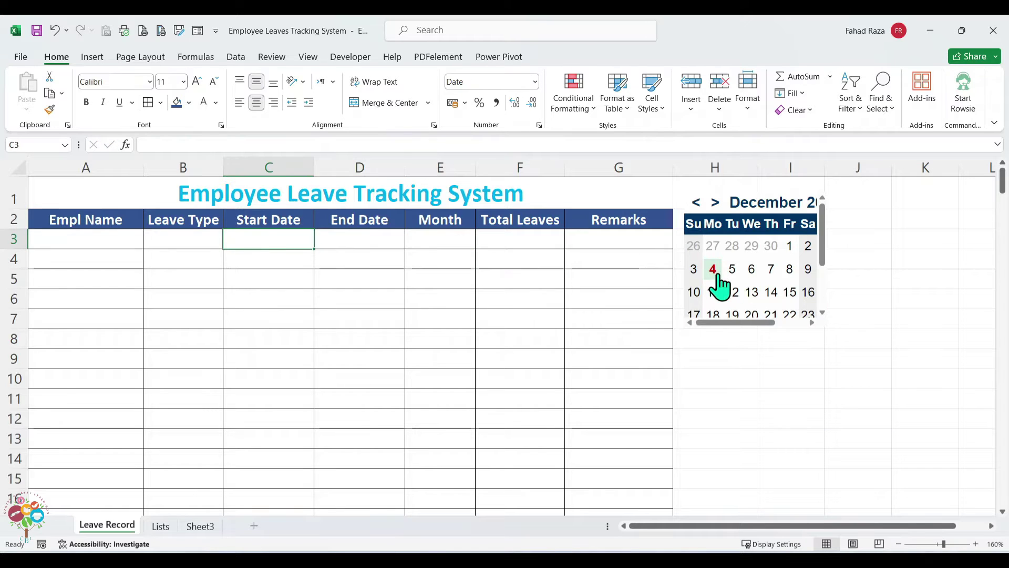
left_click(717, 274)
left_click(733, 269)
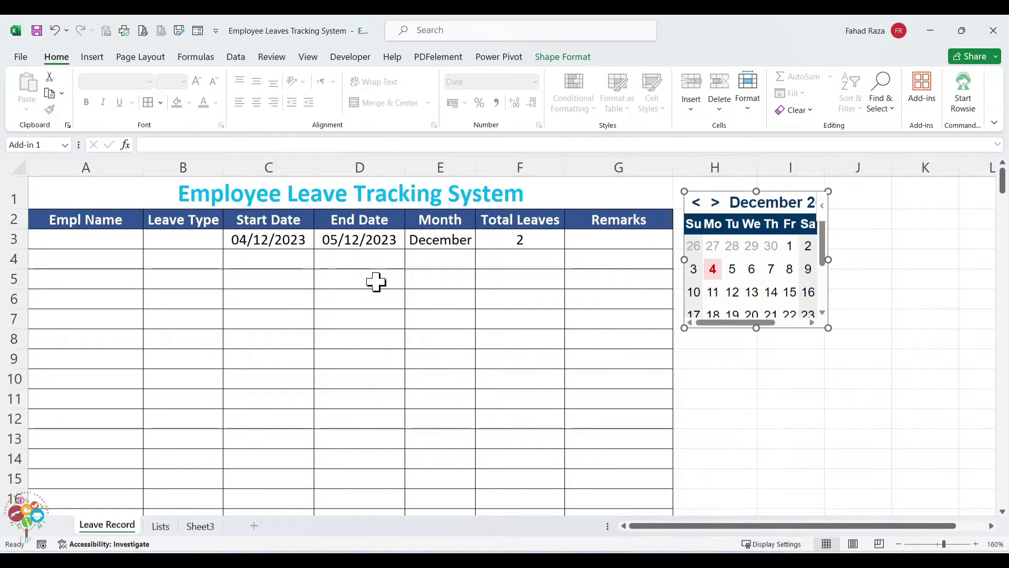
left_click_drag(283, 243, 354, 253)
key("Delete")
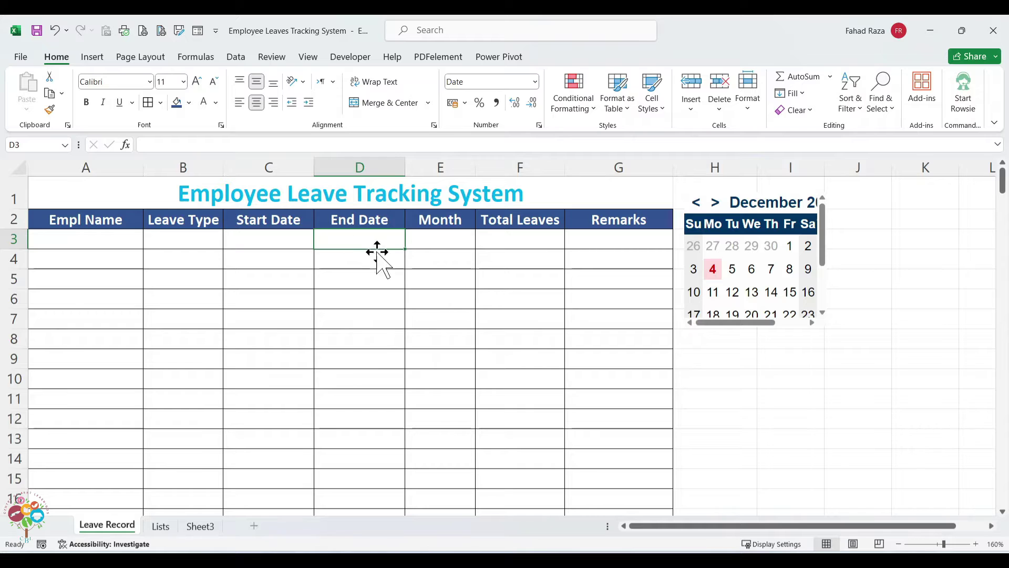
Step: Copy the Month and Total Leaves formulas from E3:F3 and paste only the formulas from row 4 down to row 221
left_click_drag(447, 241, 528, 238)
right_click(528, 238)
left_click(564, 219)
left_click_drag(441, 239, 565, 510)
right_click(444, 210)
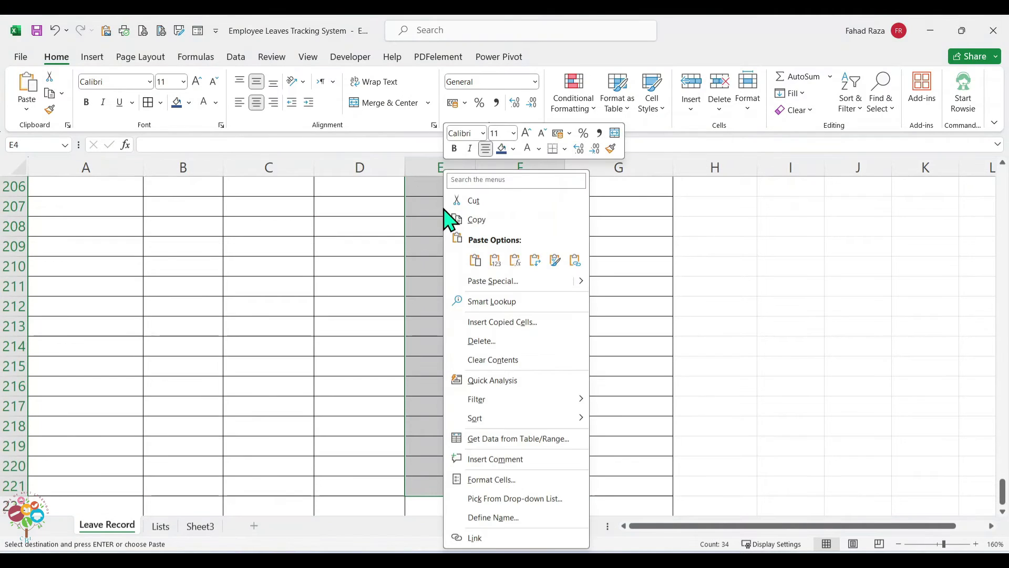
left_click(515, 260)
key("ctrl+BackSpace")
left_click(508, 258)
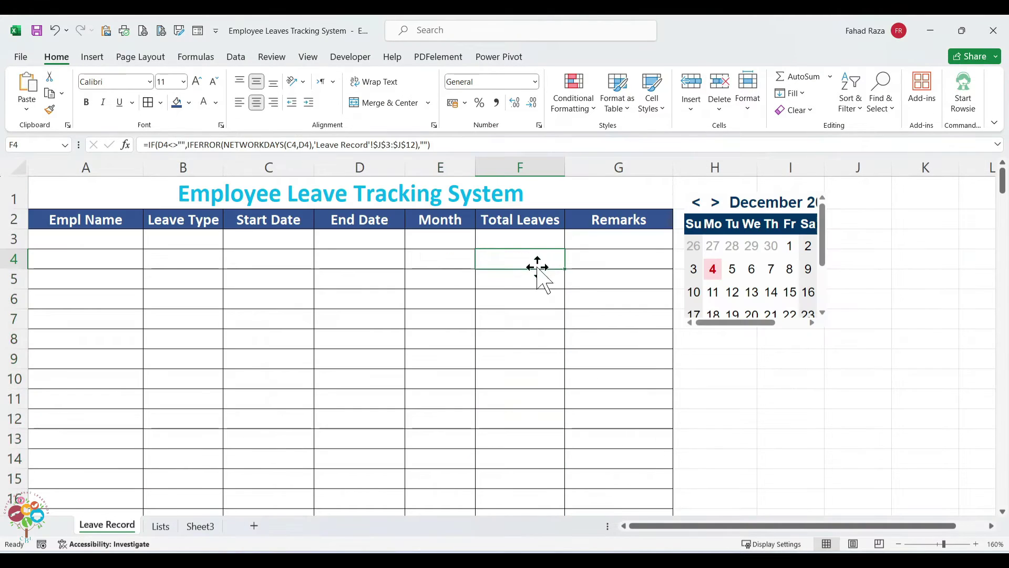
Step: Pick the first employee from the A3 dropdown and the leave type Vacation in B3
left_click(131, 232)
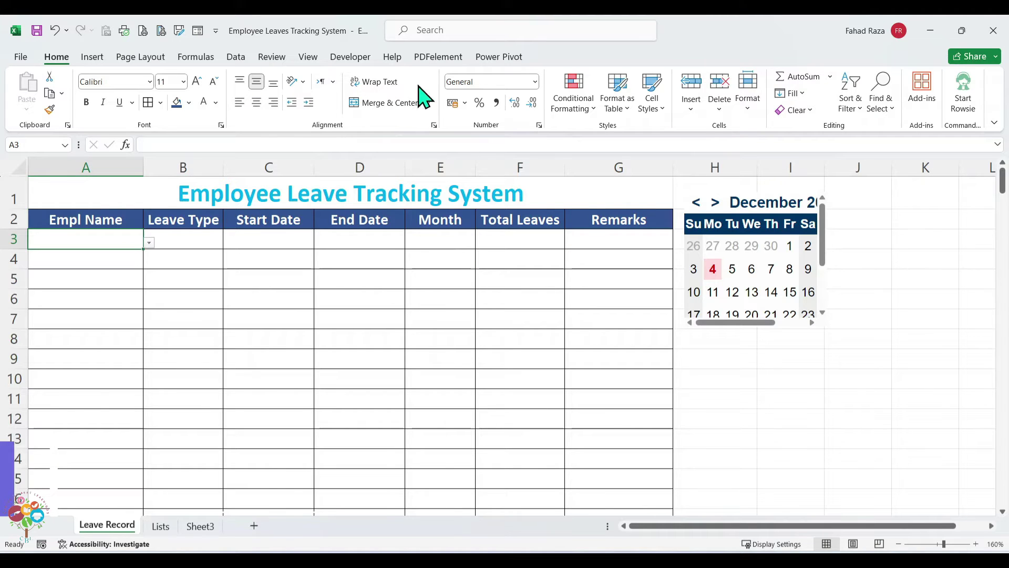
left_click(149, 242)
left_click(66, 259)
left_click(213, 241)
left_click(227, 243)
left_click(135, 299)
Step: Fill row 3 with start date 04/12/2023, end date 05/12/2023 and the remark "Annual Vacation"
left_click(265, 243)
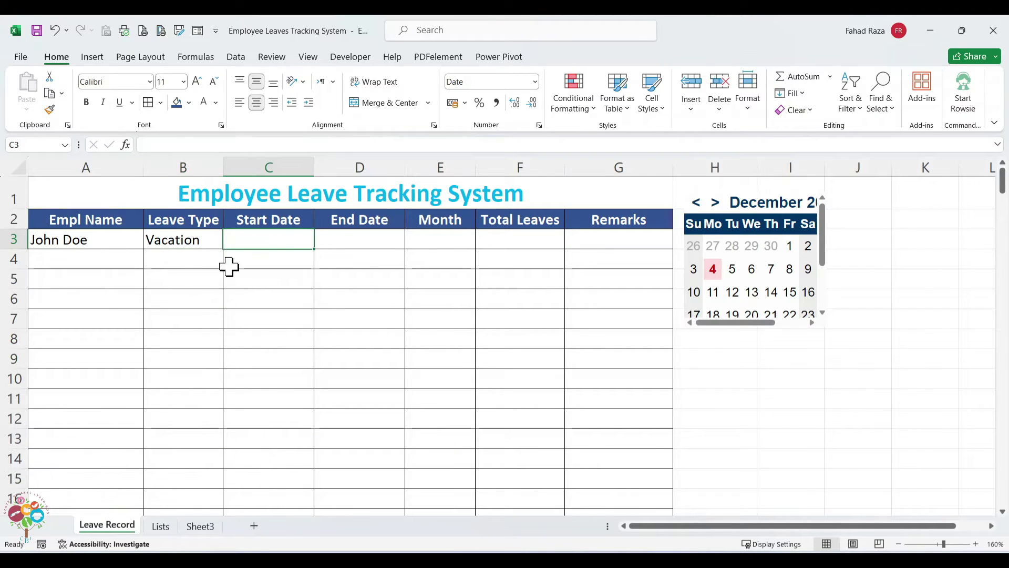
left_click(715, 273)
left_click(384, 243)
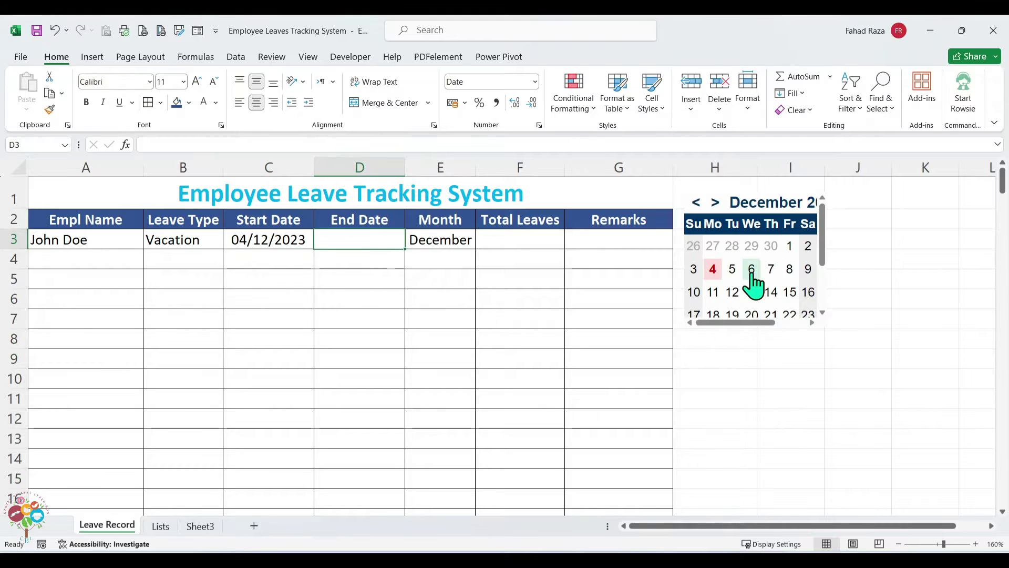
left_click(733, 270)
left_click(596, 241)
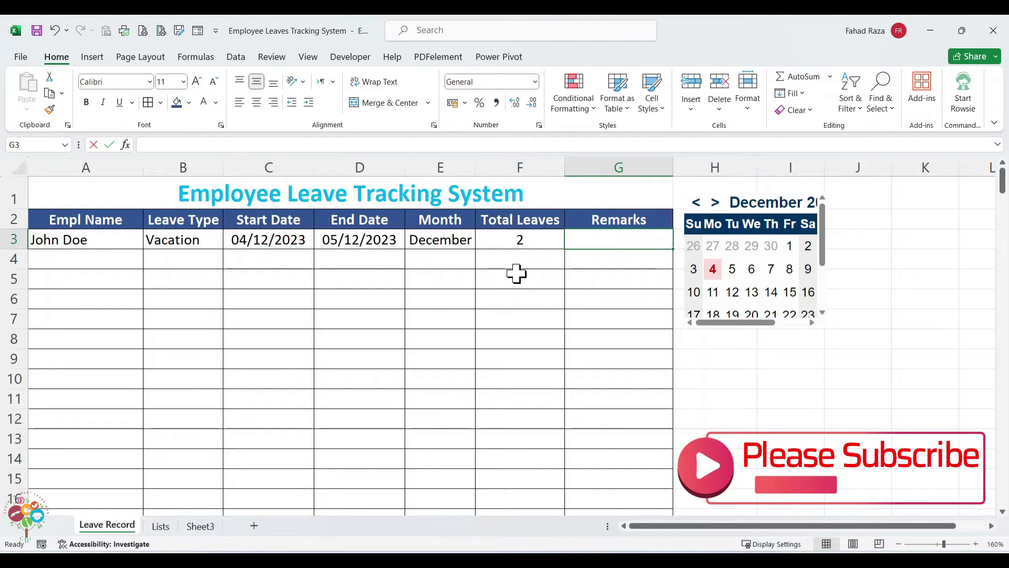
type("Annual Vacation")
key("ctrl+Return")
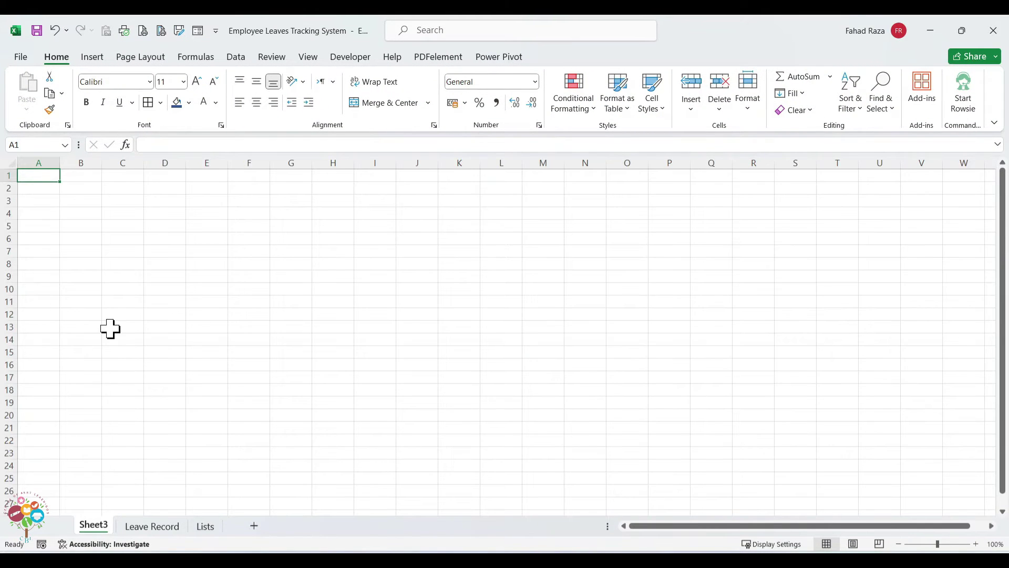
Step: Narrow columns C through AS of Sheet3 to a uniform small width
scroll(110, 328, "up", 1)
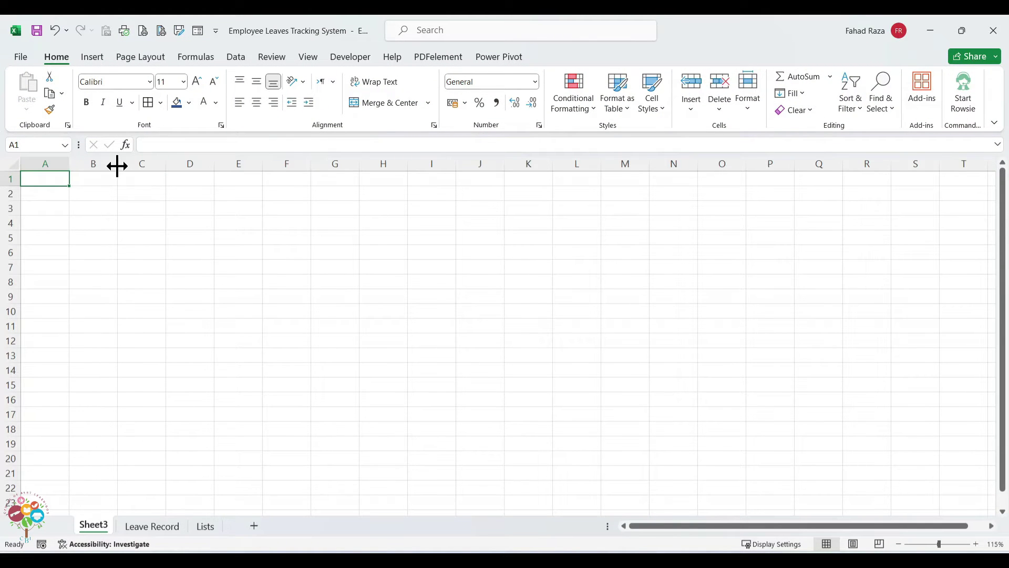
left_click_drag(155, 158, 866, 204)
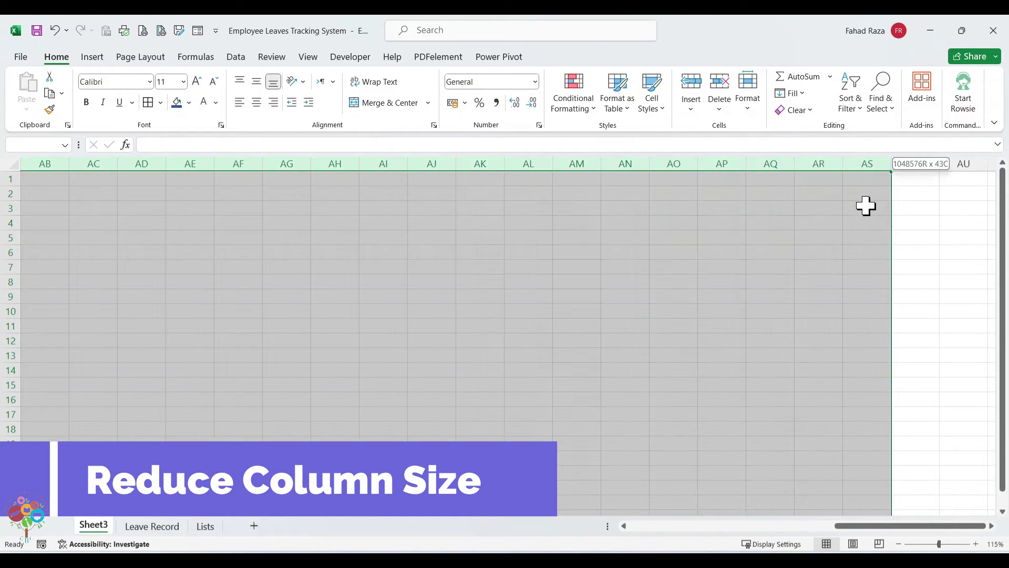
left_click_drag(843, 164, 817, 162)
left_click_drag(820, 526, 631, 526)
left_click_drag(181, 166, 155, 166)
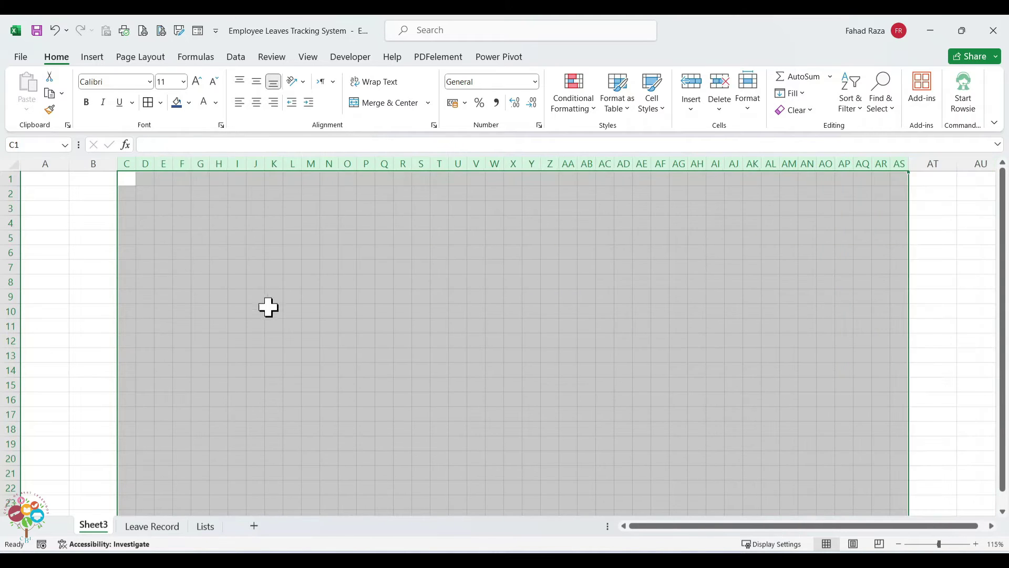
left_click(311, 267)
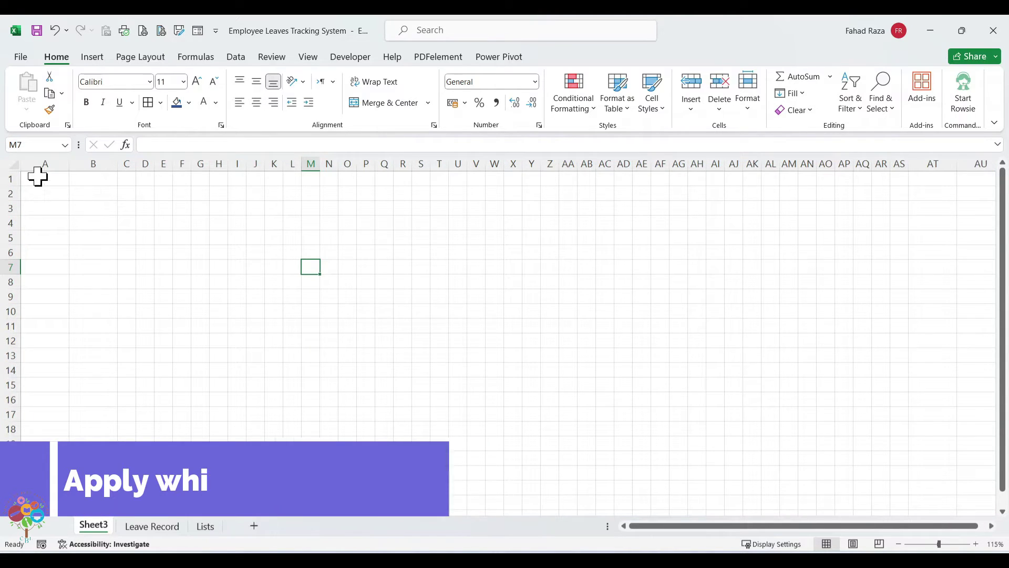
Step: Fill the entire Sheet3 with white to hide its gridlines
left_click(14, 164)
left_click(189, 102)
left_click(182, 134)
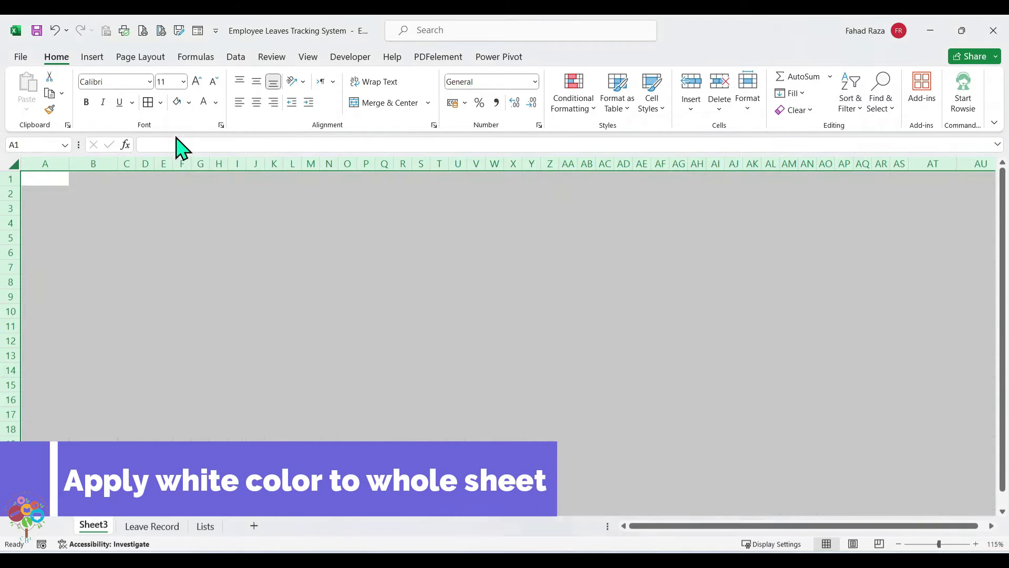
left_click(93, 223)
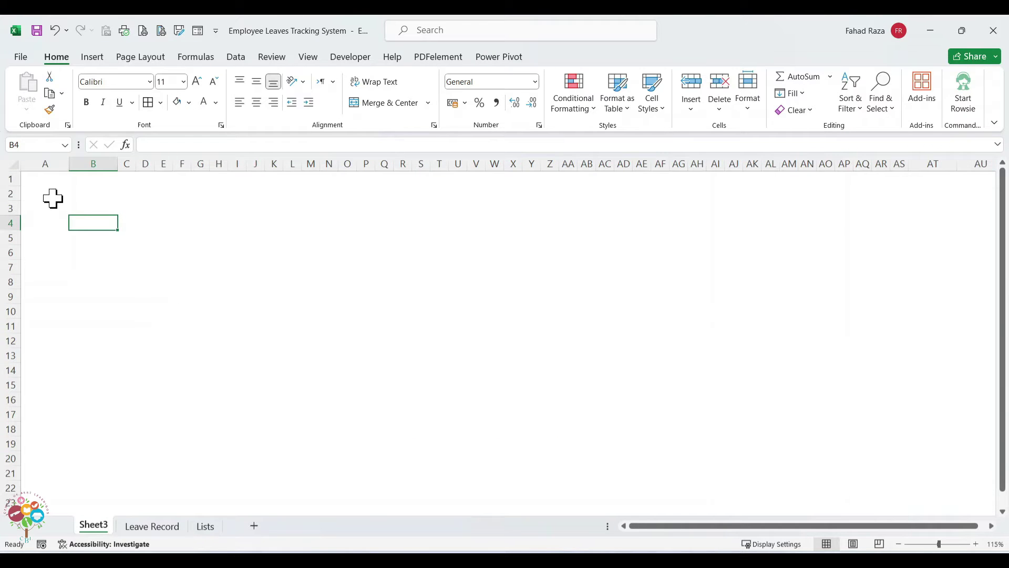
Step: Narrow column A and widen column B on Sheet3
left_click_drag(69, 163, 147, 164)
left_click(92, 298)
left_click(79, 211)
left_click(47, 180)
left_click(32, 179)
Step: Make row 1 taller and merge and center A1:AS1 into a banner with a dark blue fill
left_click_drag(7, 187, 913, 204)
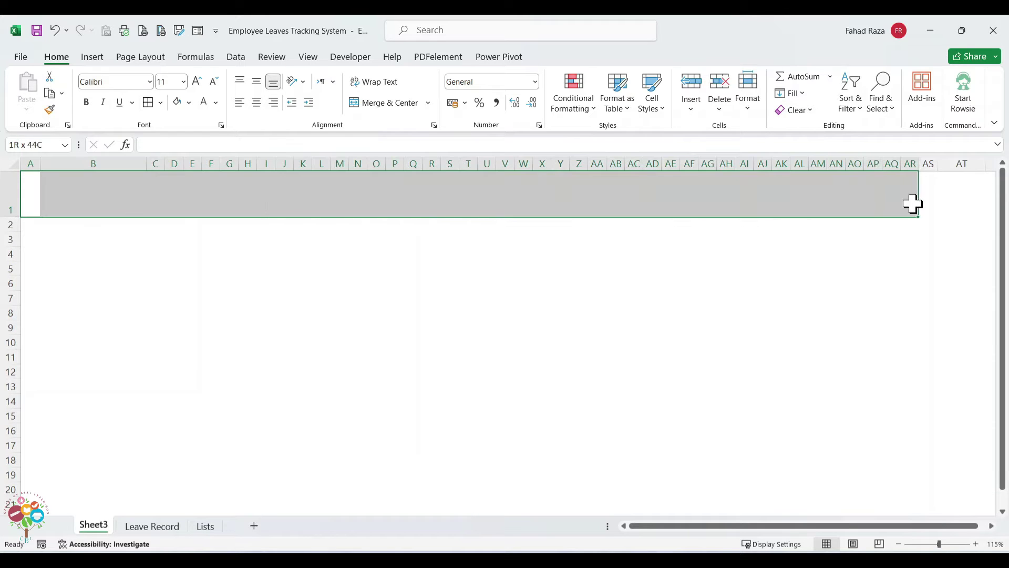
left_click(391, 103)
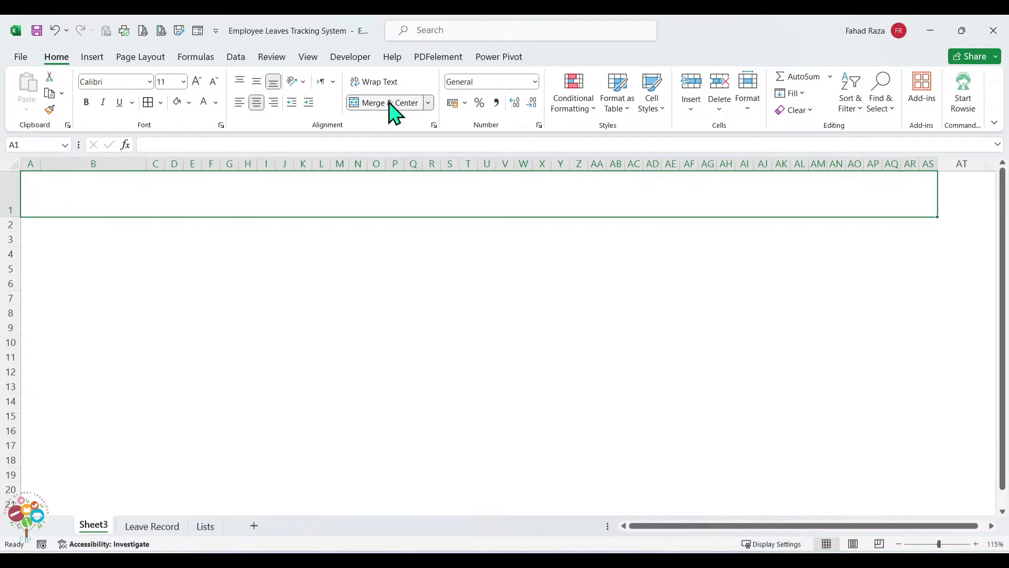
left_click(189, 102)
left_click(220, 182)
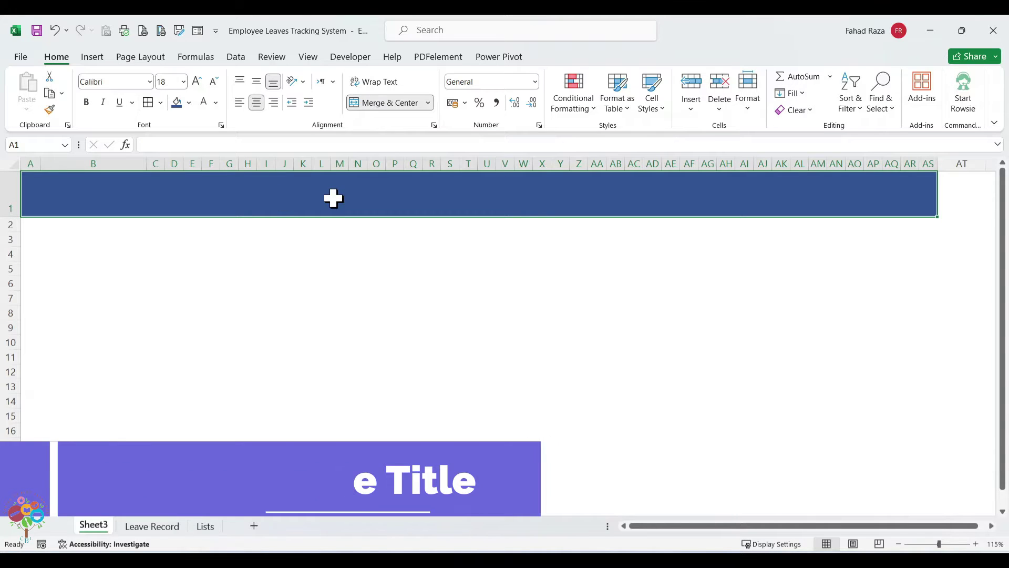
Step: Enter the title "EMPLOYEE LEAVES RECORD DASHBOARD" in the merged banner cell
type("EMPLOYEE LEAVE")
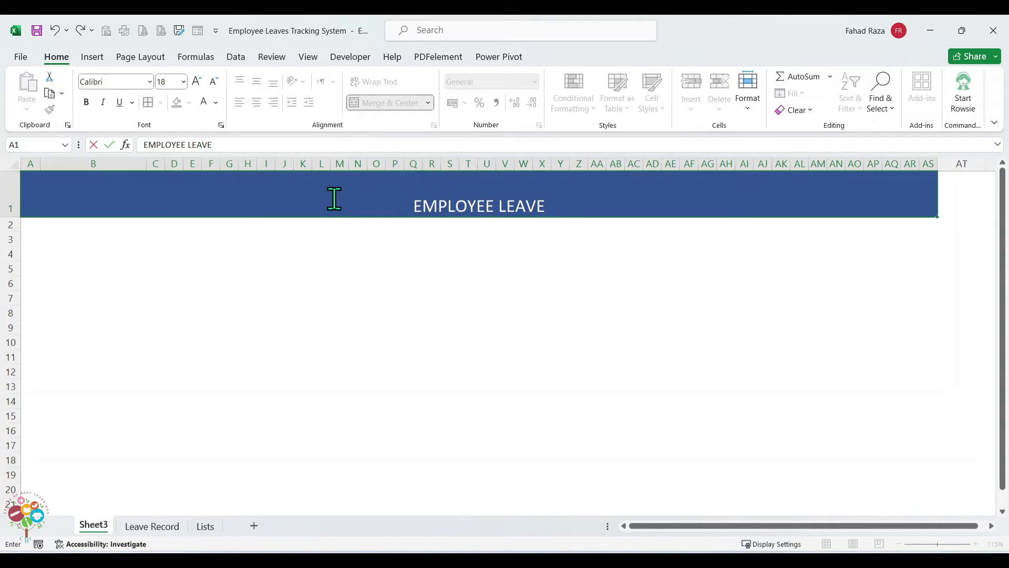
type("S RECORD DASHBOARD")
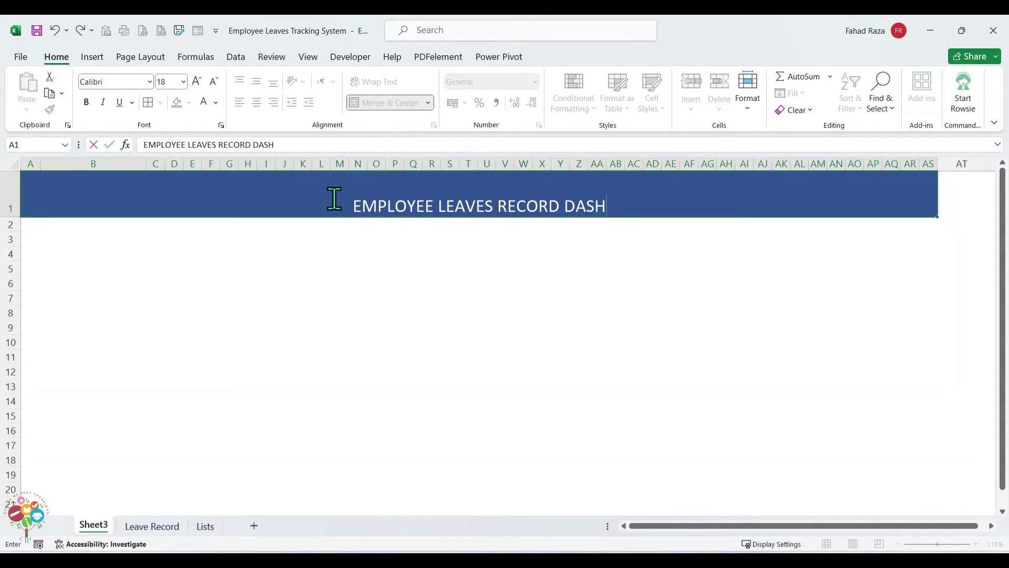
key("Return")
Step: Format the dashboard title as bold, vertically centred text at font size 28
left_click(333, 198)
left_click(256, 82)
left_click(86, 102)
left_click(197, 81)
left_click(197, 81)
left_click(197, 82)
left_click(197, 81)
left_click(197, 82)
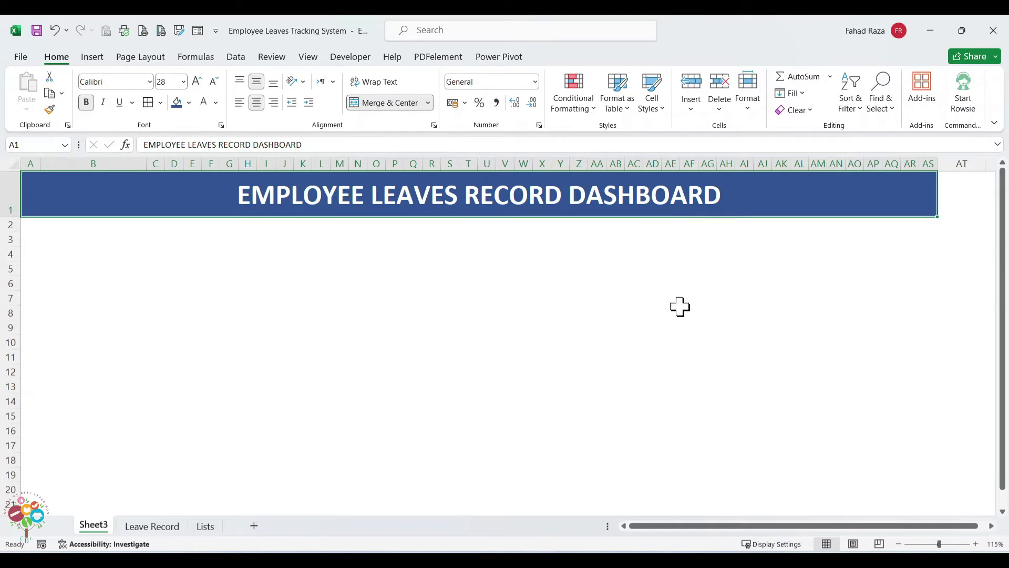
Step: Make row 3 taller and enter the label YEAR in B3
left_click(68, 250)
type("YEAR")
key("Tab")
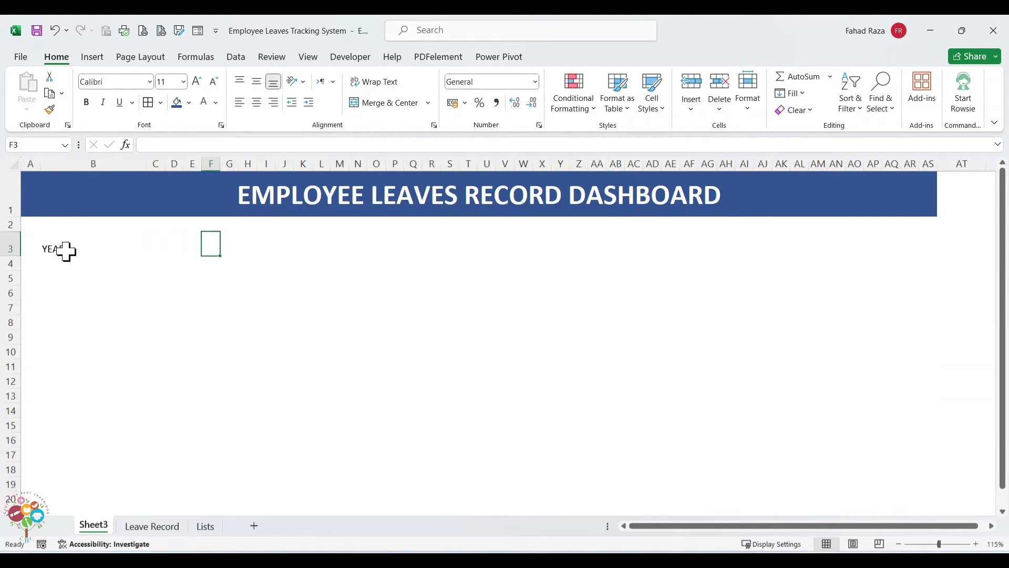
Step: Enter the label EMPLOYEE NAME in H3 and move along row 3 to U3
key("Left")
key("Left")
key("Left")
key("Left")
key("Left")
type("EMPLOYEE")
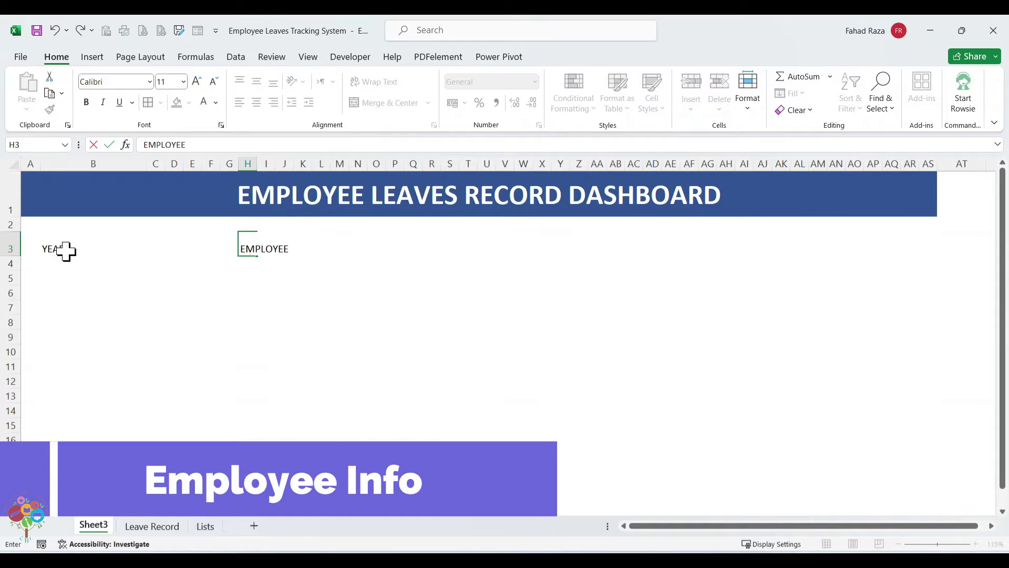
key("Tab")
key("Tab")
key("Tab")
key("Tab")
key("Tab")
key("Tab")
key("Tab")
key("Tab")
key("Tab")
key("Tab")
key("Tab")
key("Tab")
key("Tab")
key("Tab")
key("Tab")
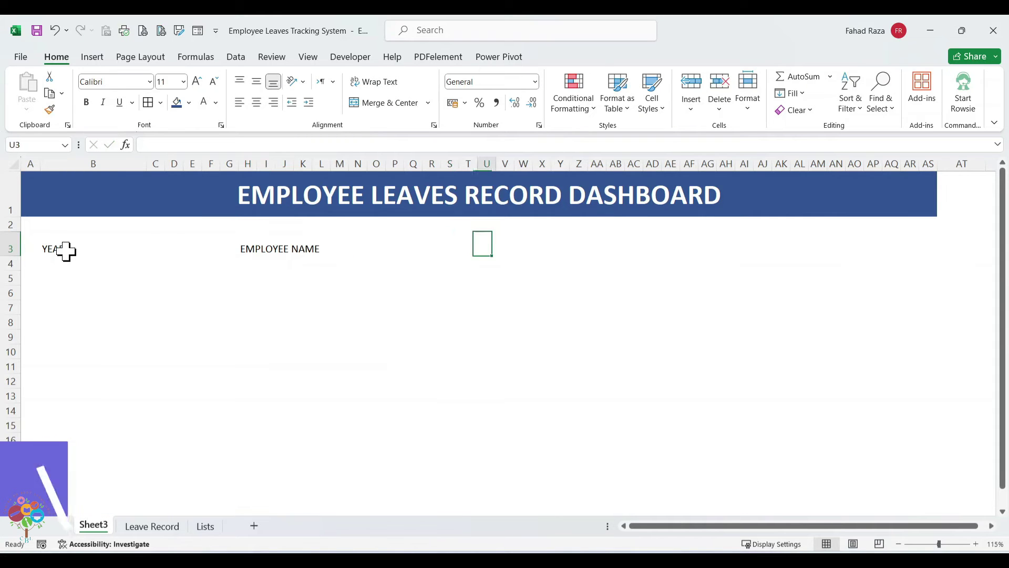
Step: Enter the labels DATE OF JOINING in W3 and STATUS in AI3
type("DATE OF ")
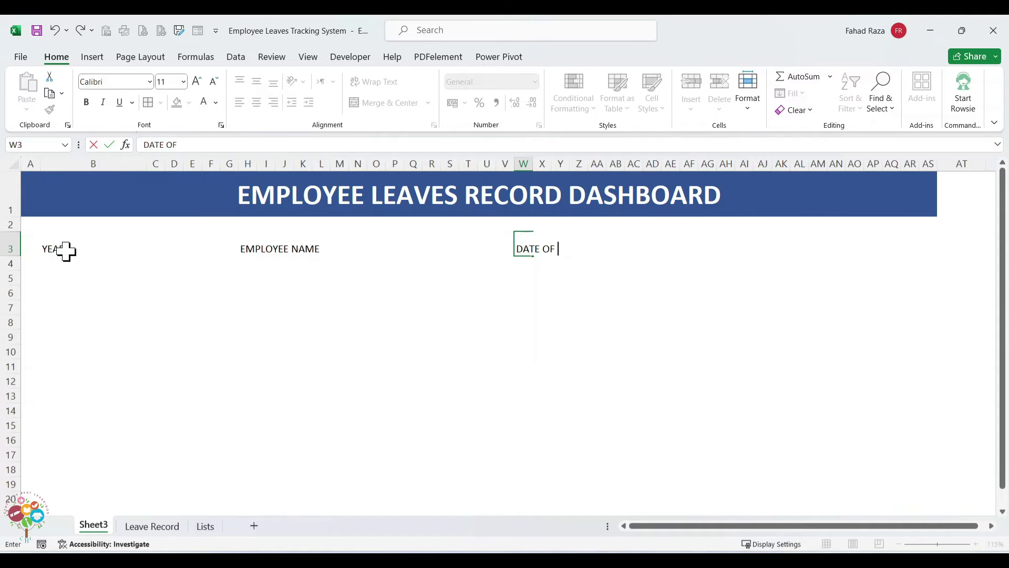
type("JOINING")
key("Tab")
key("Left")
type("STATUS")
key("ctrl+Return")
Step: Narrow column B and merge C3:F3 into a black-filled box beside the YEAR label
left_click_drag(146, 164, 128, 164)
left_click_drag(138, 244, 191, 245)
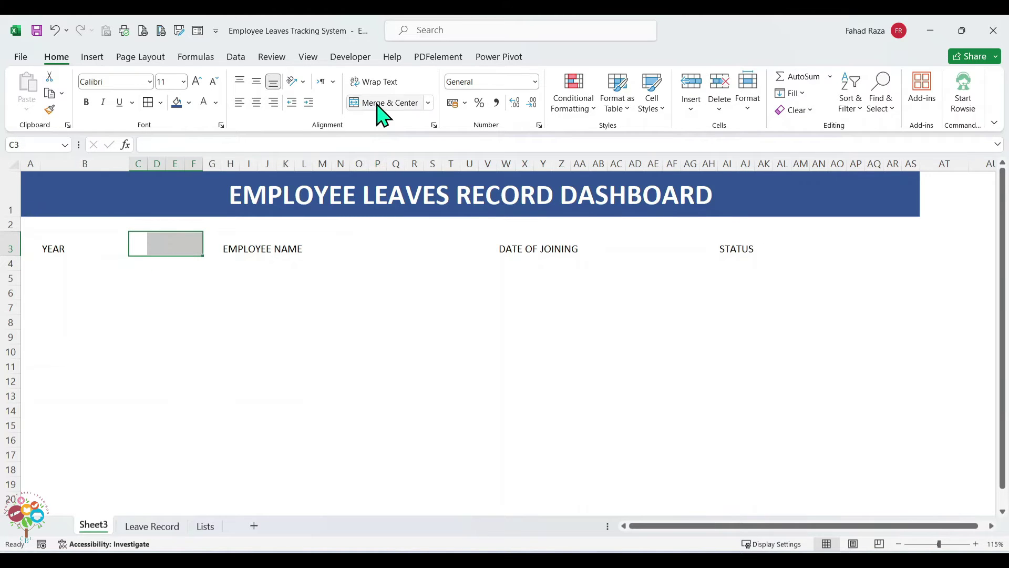
left_click(378, 104)
left_click(189, 103)
left_click(194, 137)
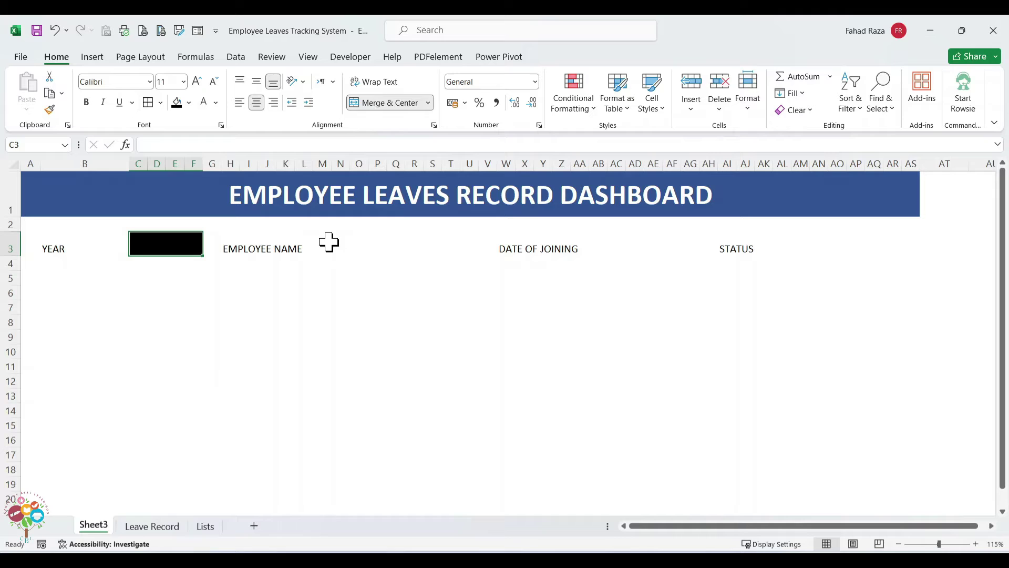
Step: Merge M3:S3, AB3:AG3 and AL3:AP3 into separate boxes and fill each one black
left_click_drag(323, 243, 432, 246)
left_click(378, 103)
left_click_drag(599, 250, 687, 248)
left_click(390, 103)
left_click(176, 103)
left_click(376, 247)
left_click_drag(779, 247, 830, 252)
left_click(391, 103)
left_click(176, 103)
left_click(644, 243, "ctrl")
left_click(377, 244, "ctrl")
left_click(166, 244, "ctrl")
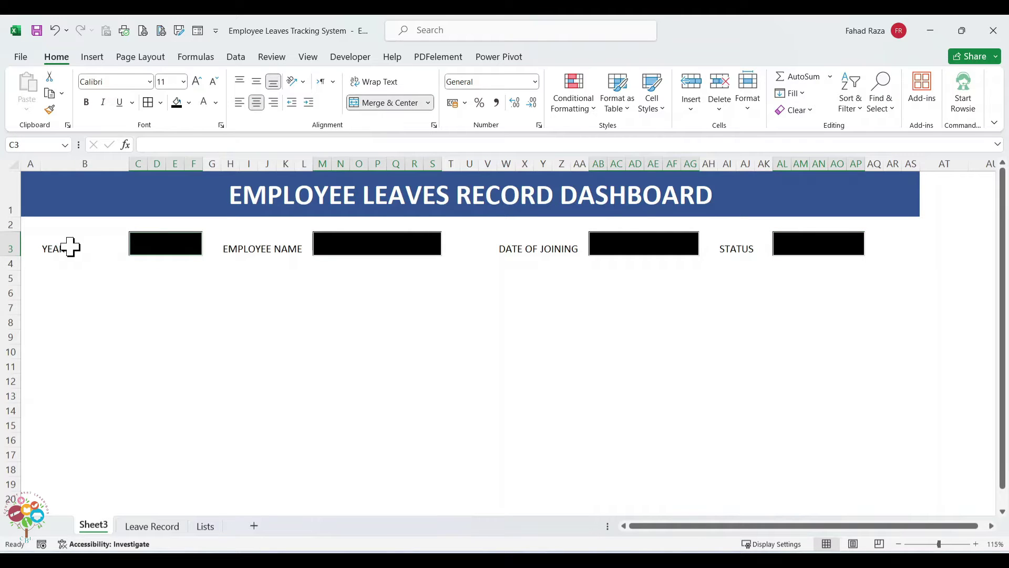
Step: Format the four row 3 labels as bold, blue, vertically centred size 12 text, and centre YEAR horizontally
left_click(70, 247)
left_click(256, 245, "ctrl")
left_click(532, 249, "ctrl")
left_click(728, 245, "ctrl")
left_click(257, 81)
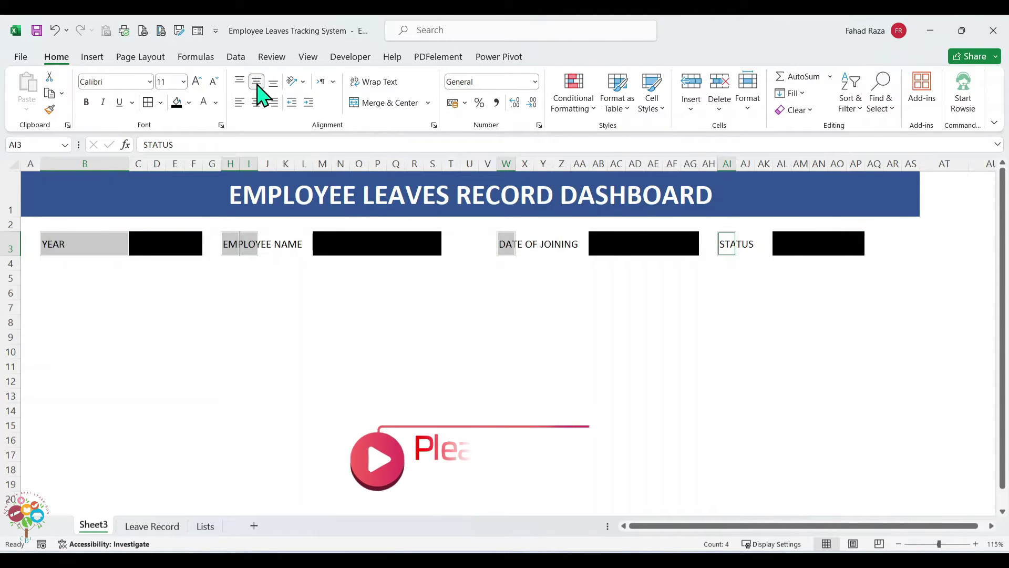
left_click(86, 102)
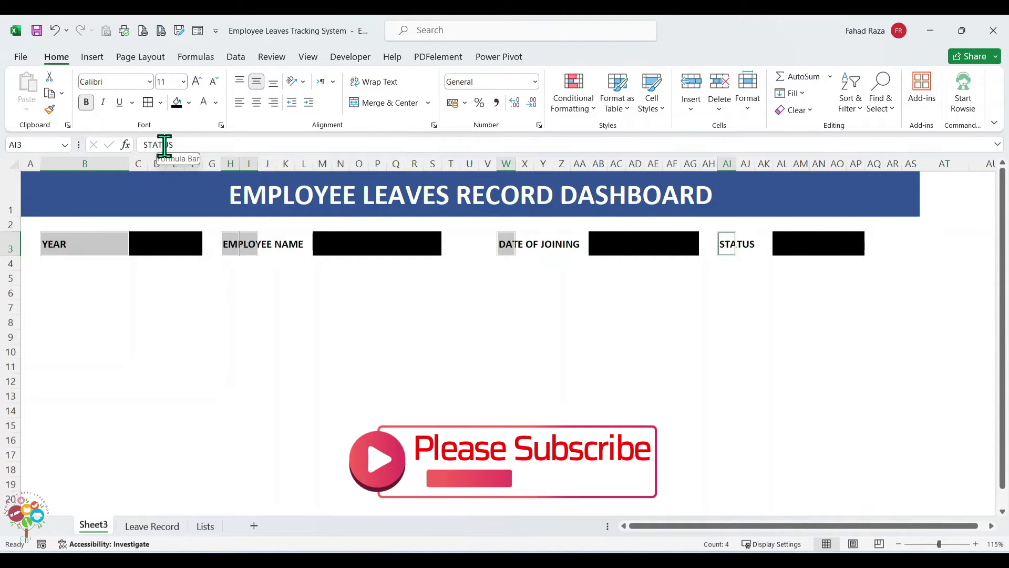
left_click(199, 82)
key("ctrl+b")
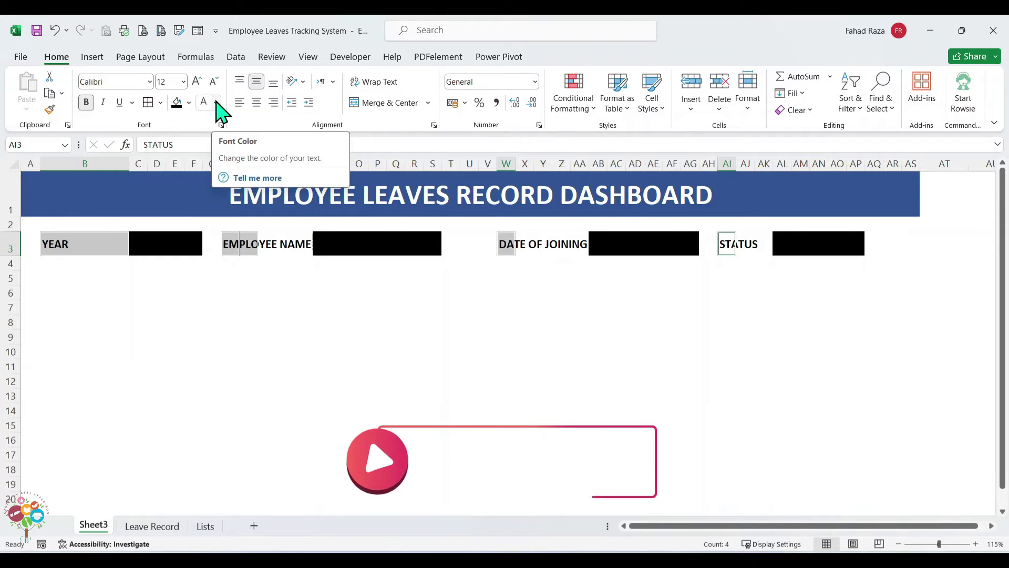
left_click(216, 102)
left_click(286, 255)
left_click(593, 310)
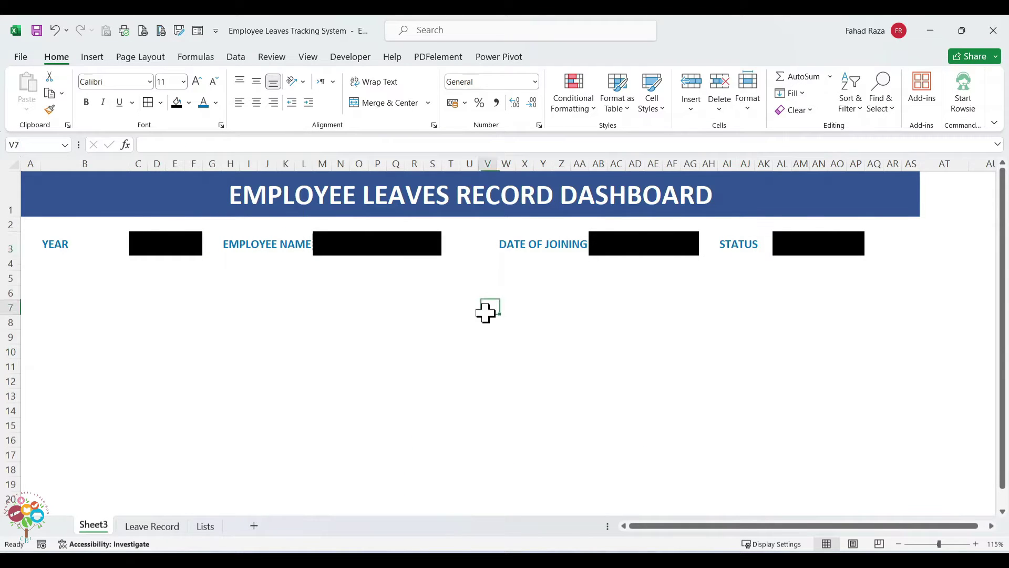
left_click(82, 247)
left_click(256, 102)
left_click(158, 242)
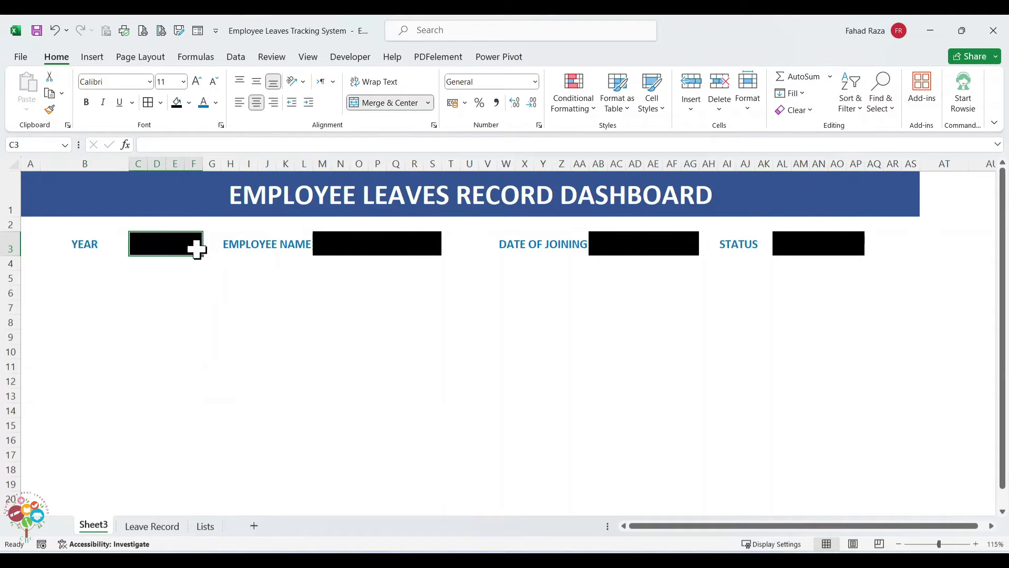
left_click(377, 243, "ctrl")
left_click(644, 243, "ctrl")
left_click(806, 243, "ctrl")
left_click(371, 234)
left_click(396, 321)
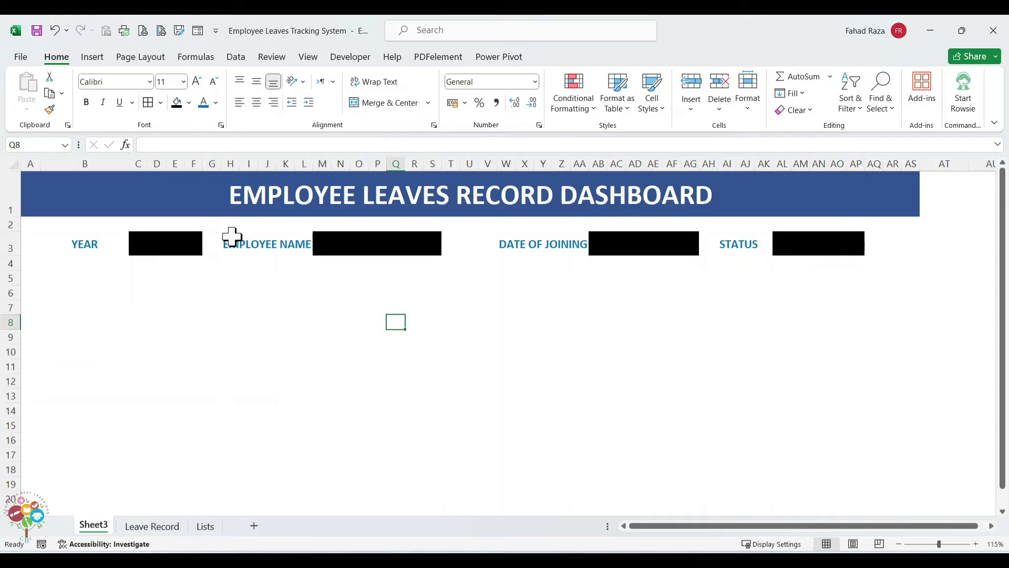
Step: Add all borders to B5:AS17 for the calendar table and shade its header row and first column light grey
mouse_move(43, 279)
left_mouse_down()
mouse_move(739, 308)
mouse_move(906, 453)
mouse_move(903, 486)
mouse_move(909, 457)
left_mouse_up()
left_click(148, 103)
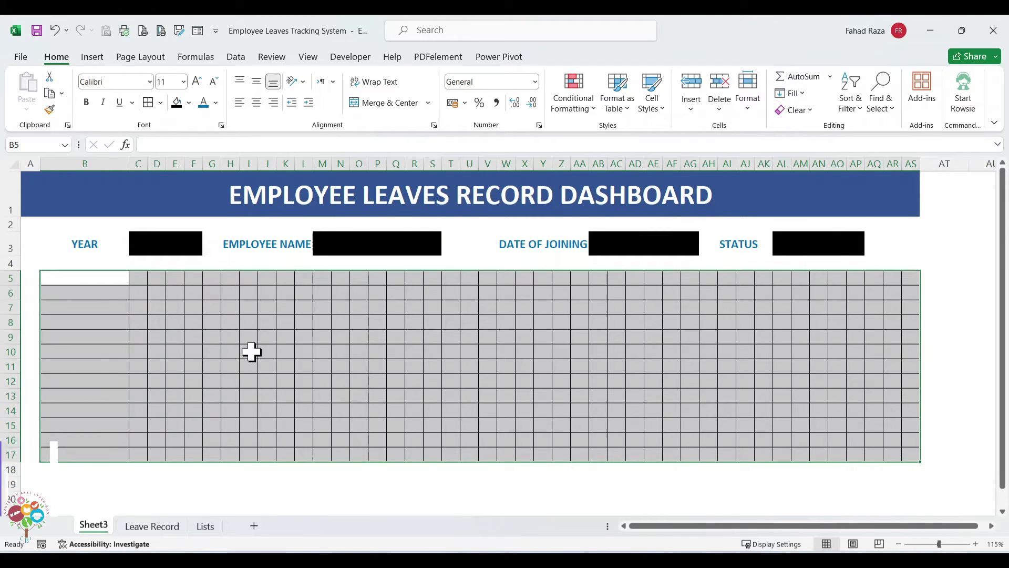
left_click(175, 323)
left_click_drag(115, 279, 911, 281)
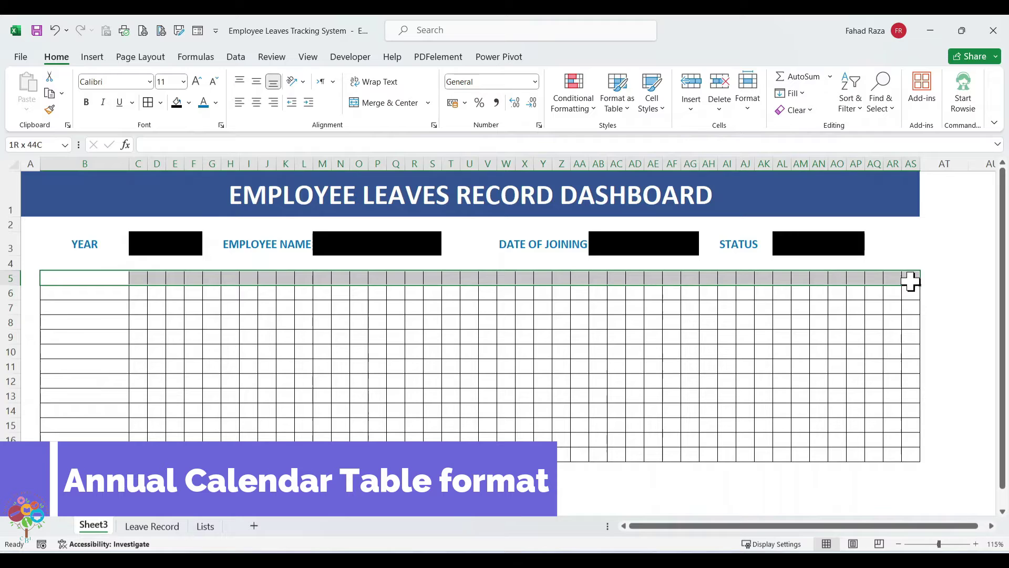
left_click(188, 103)
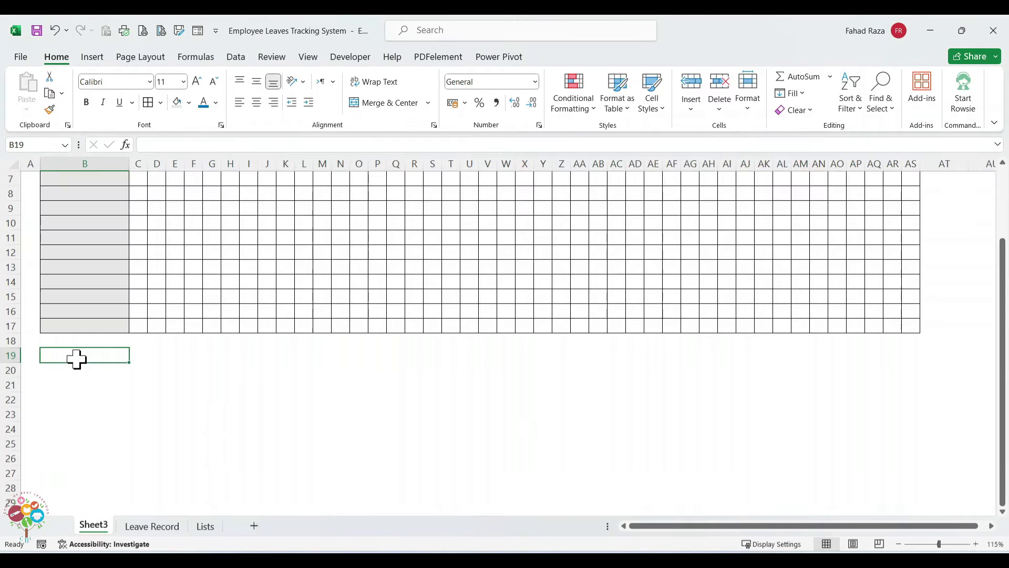
Step: Enter the heading "Key Statistics" in B19 and format it as bold text at font size 18
type("Key Statistics")
key("Return")
double_click(77, 356)
type("t")
key("Return")
key("Up")
left_click(198, 80)
left_click(198, 80)
left_click(198, 80)
left_click(199, 81)
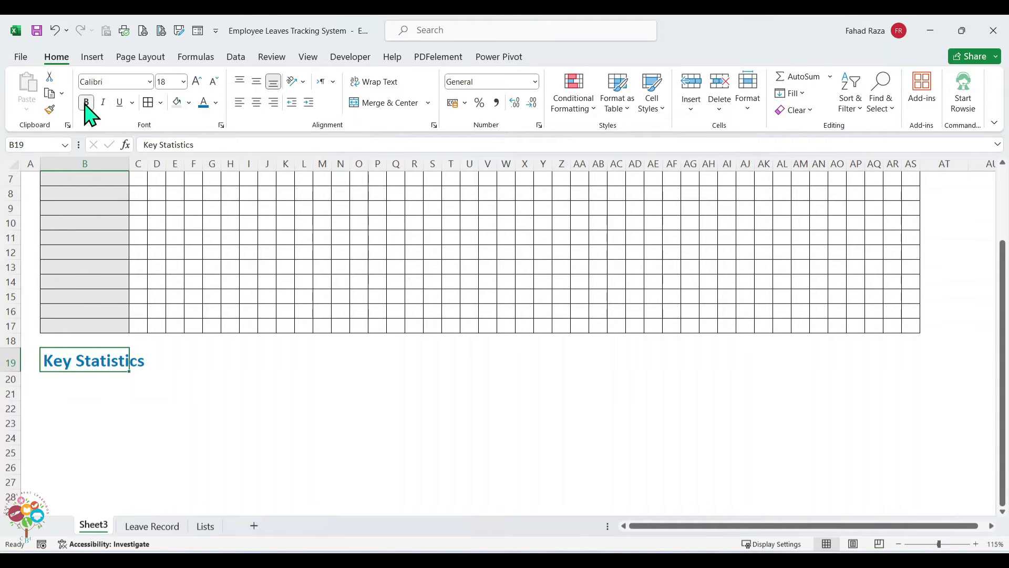
Step: Increase the height of row 21 to make room for the statistics cards
left_click(81, 391)
left_click(11, 387)
left_click_drag(12, 401, 12, 441)
left_click(197, 414)
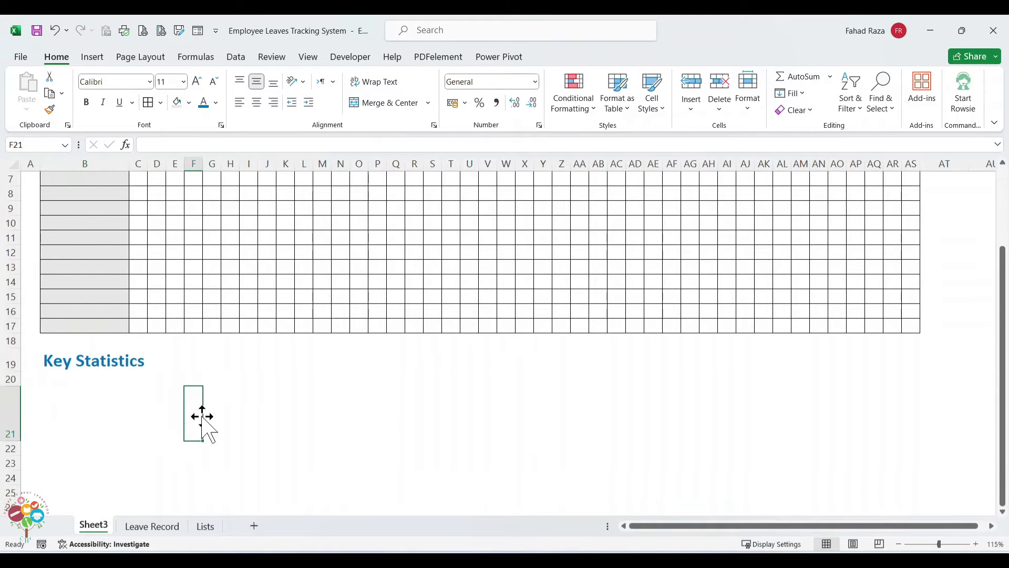
Step: Build the first statistics card with a light grey merged header in C20:F20 and a light blue merged box in C21:F21
left_click(158, 377)
left_click(177, 102)
left_click_drag(138, 404, 191, 402)
left_click(190, 404)
left_click(373, 103)
left_click(188, 102)
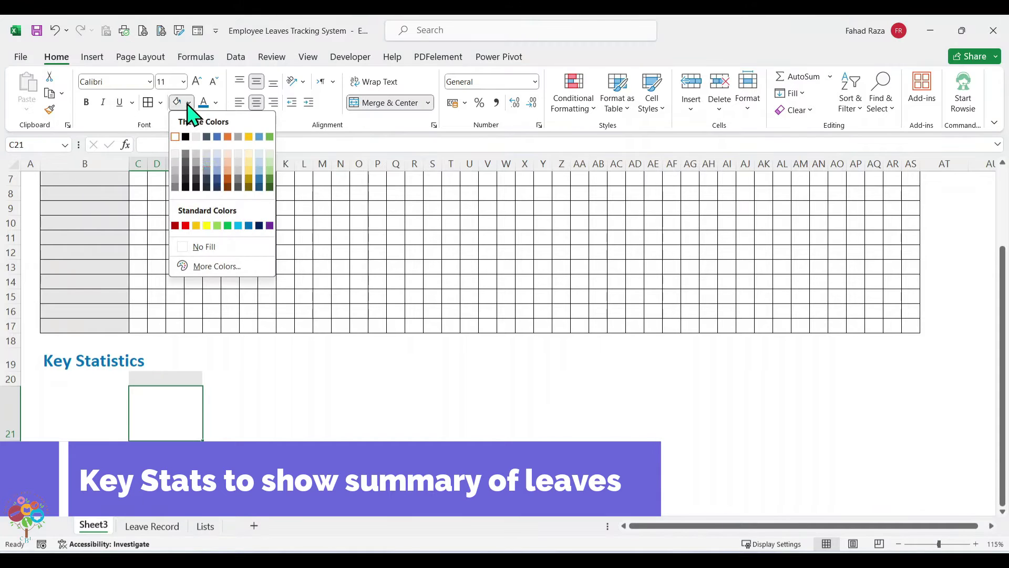
left_click(219, 176)
Step: Copy the statistics card in C20:F21 to I20, O20, U20 and AA20
left_click_drag(187, 379, 188, 405)
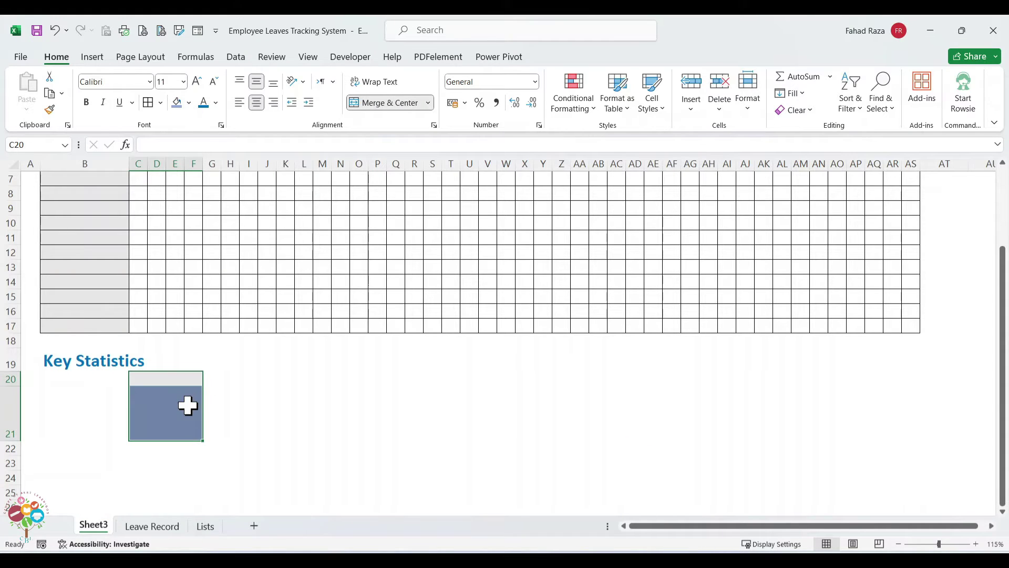
key("ctrl+c")
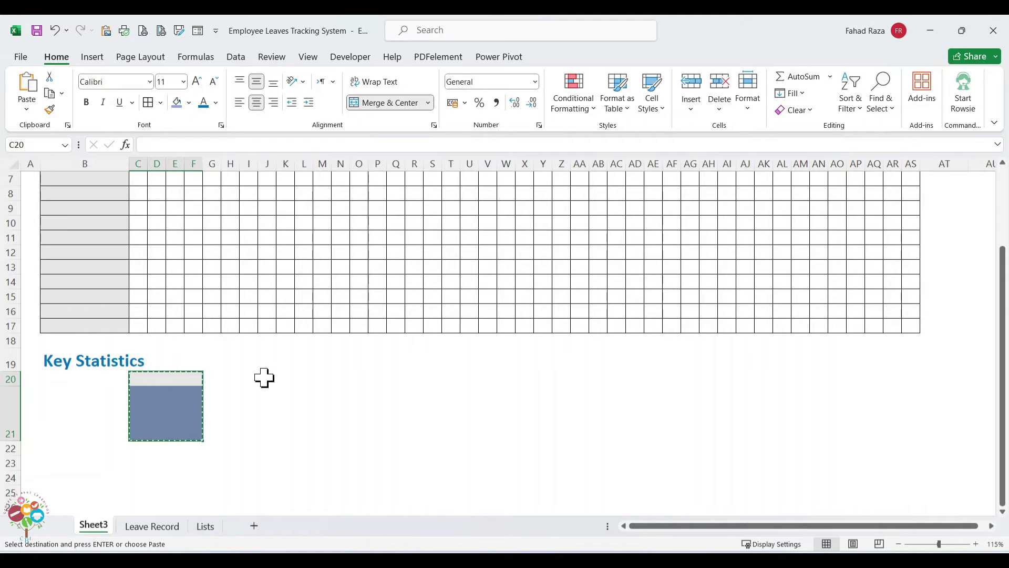
left_click(246, 377)
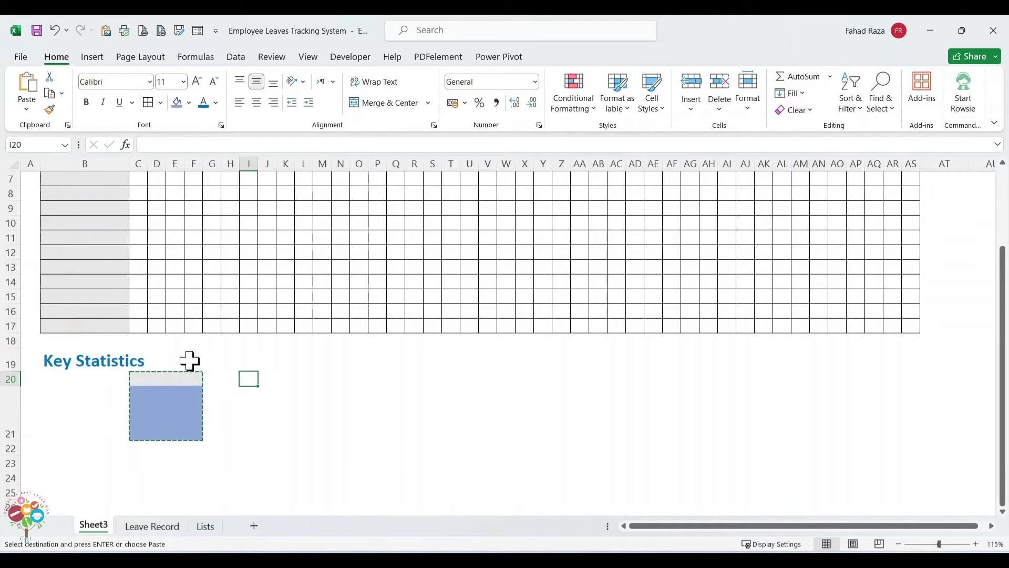
key("ctrl+v")
key("Right")
key("Right")
key("Right")
key("ctrl+v")
key("Right")
key("Right")
key("Right")
key("ctrl+v")
key("Right")
key("Right")
key("ctrl+v")
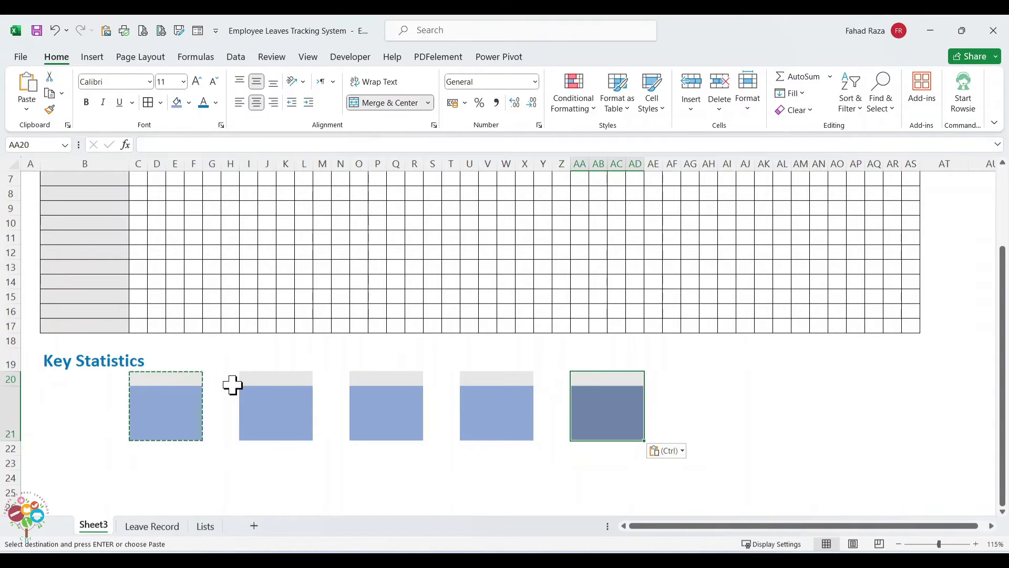
Step: Label the first two card headers Earned Leaves in C20 and Work Days in I20
key("Left")
key("Left")
key("Left")
key("Left")
key("Left")
key("Left")
key("Left")
key("Left")
key("Left")
key("Left")
key("Left")
key("Left")
key("Escape")
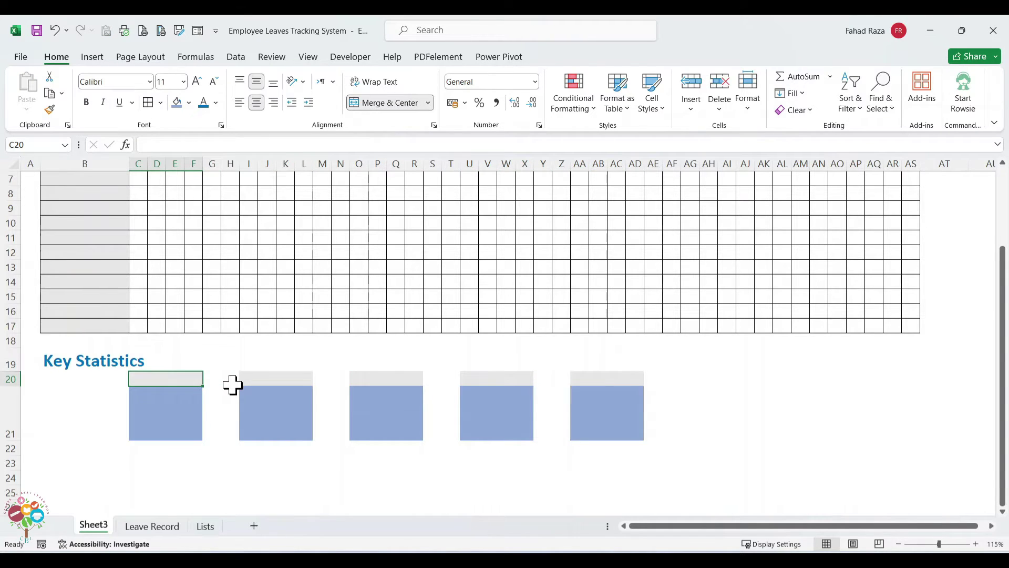
type("Earned Leaves")
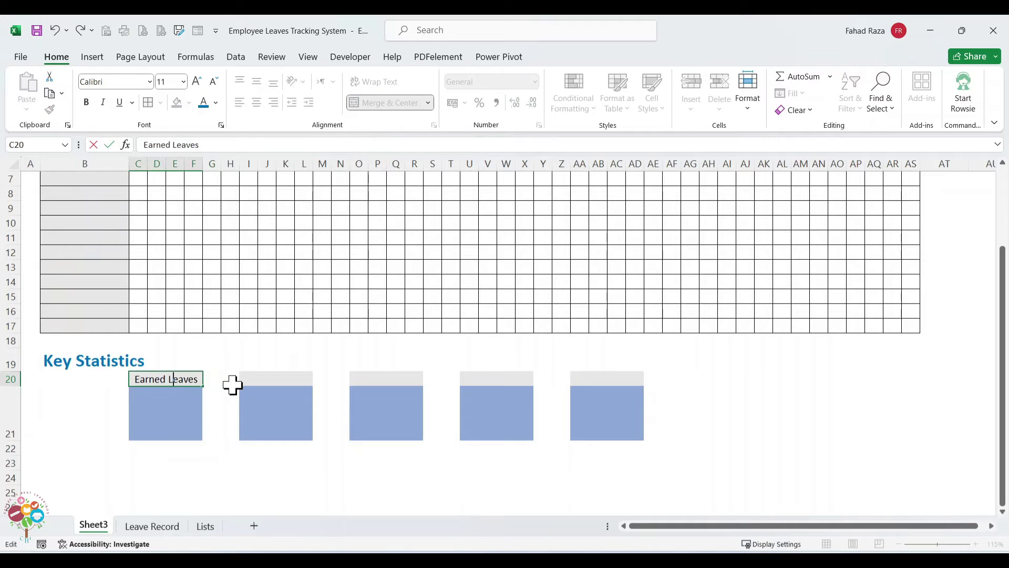
key("Right")
key("Right")
key("Right")
type("Work Days")
key("Right")
key("Right")
key("Right")
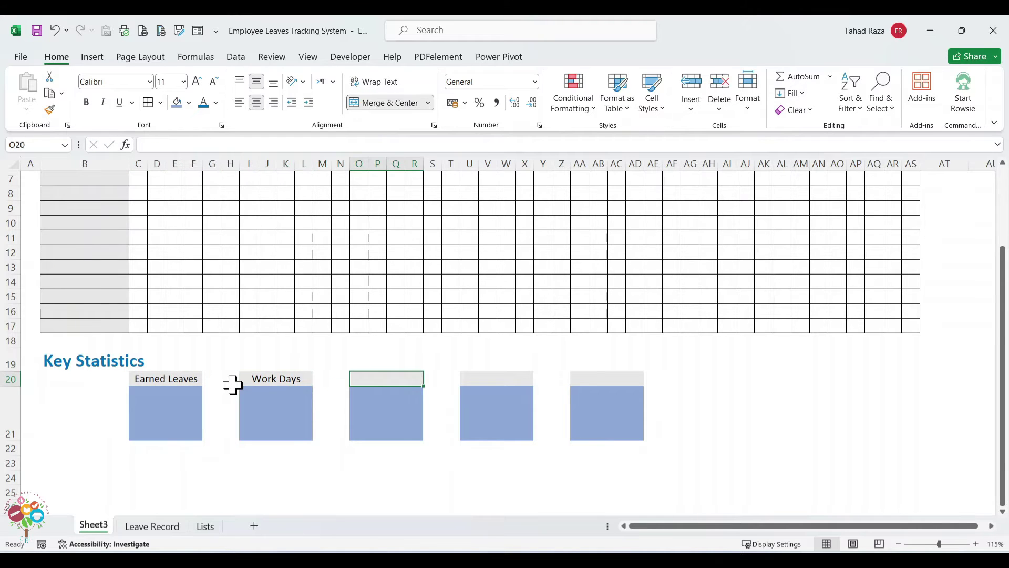
Step: Label the remaining card headers Casual Leaves in O20, Sick Leaves in U20 and Half Leaves in AA20
type("Casual Leaves")
key("Right")
key("Right")
key("Right")
type("Sick Leaves")
key("Right")
key("Right")
key("Right")
type("Hal")
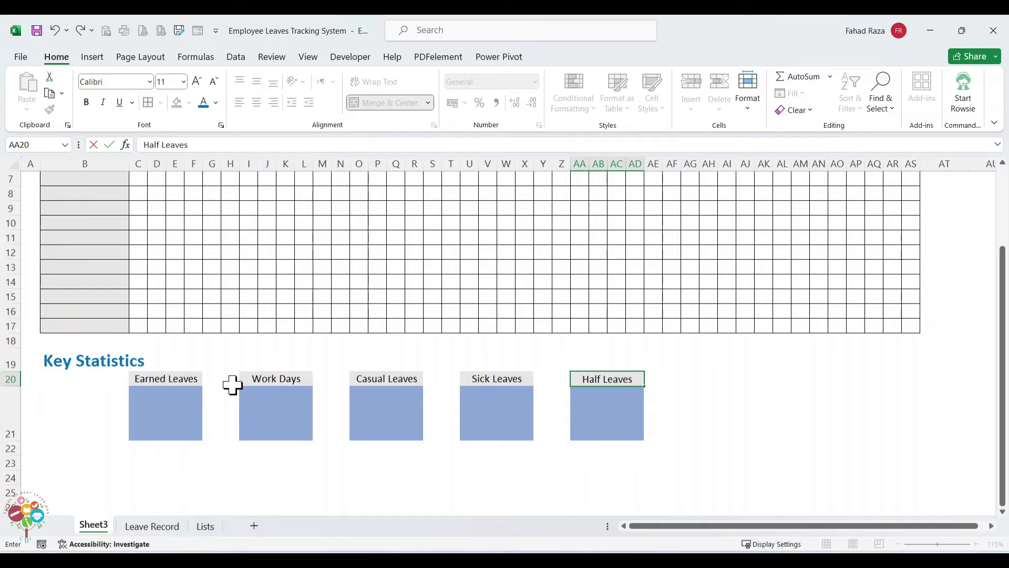
key("Return")
Step: Copy the Half Leaves card to AG20 and rename its header Vacation
key("Up")
key("Right")
key("Right")
key("Right")
key("Right")
key("Right")
key("Right")
key("Right")
key("Right")
key("Right")
key("shift+Down")
key("ctrl+c")
key("Right")
key("Right")
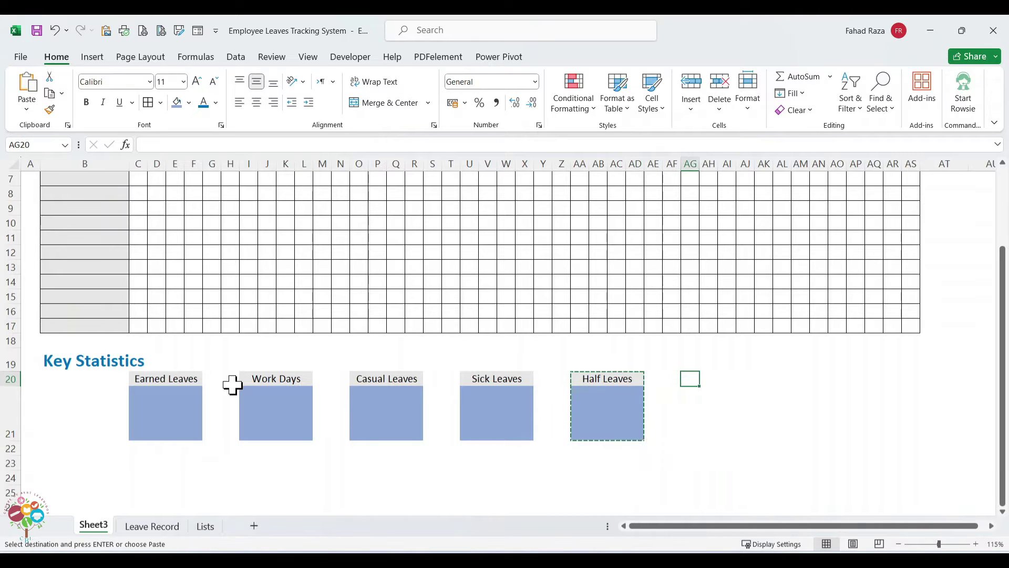
key("ctrl+v")
type("Va")
Step: Fill the Casual Leaves box light green, the Sick Leaves box light gold and the Half Leaves box light blue
left_click(386, 412)
left_click(188, 102)
left_click(263, 173)
left_click(497, 413)
left_click(189, 102)
left_click(245, 173)
left_click(585, 412)
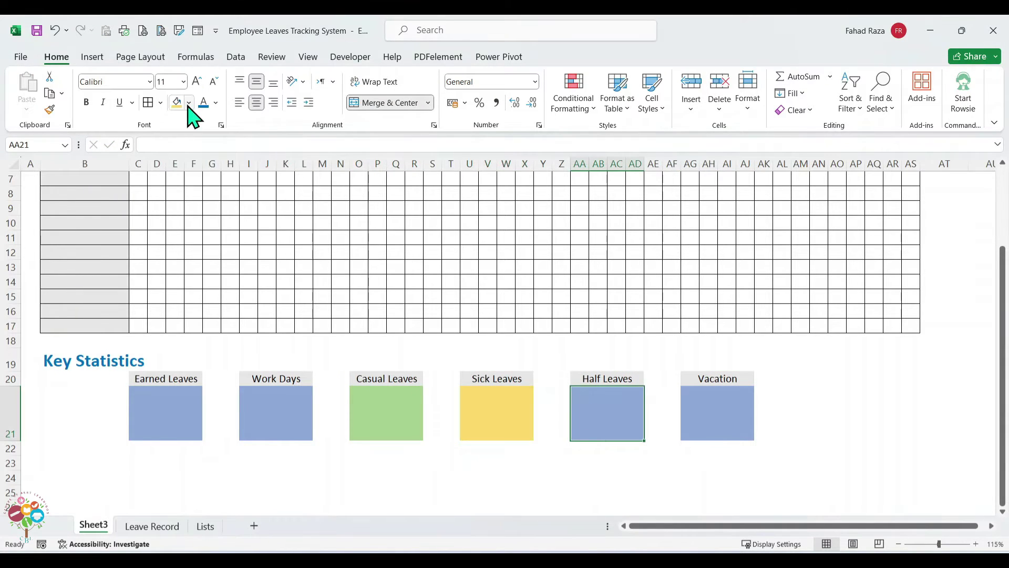
left_click(189, 102)
left_click(260, 173)
Step: Fill the Vacation box light grey, the Work Days box black and the Earned Leaves box dark blue-grey
left_click(717, 412)
left_click(189, 102)
left_click(238, 169)
left_click(276, 413)
left_click(189, 102)
left_click(185, 136)
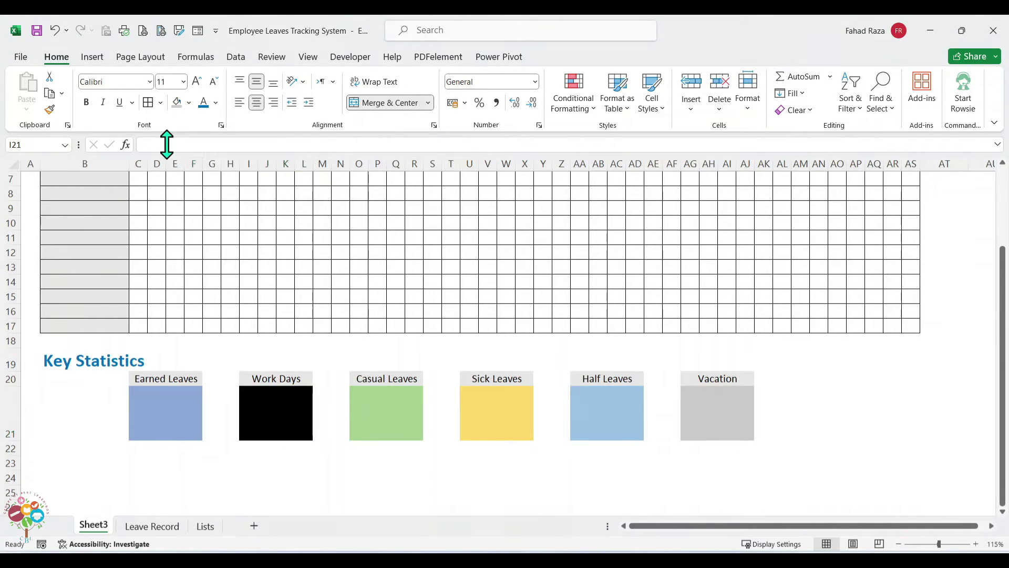
left_click(166, 412)
left_click(189, 102)
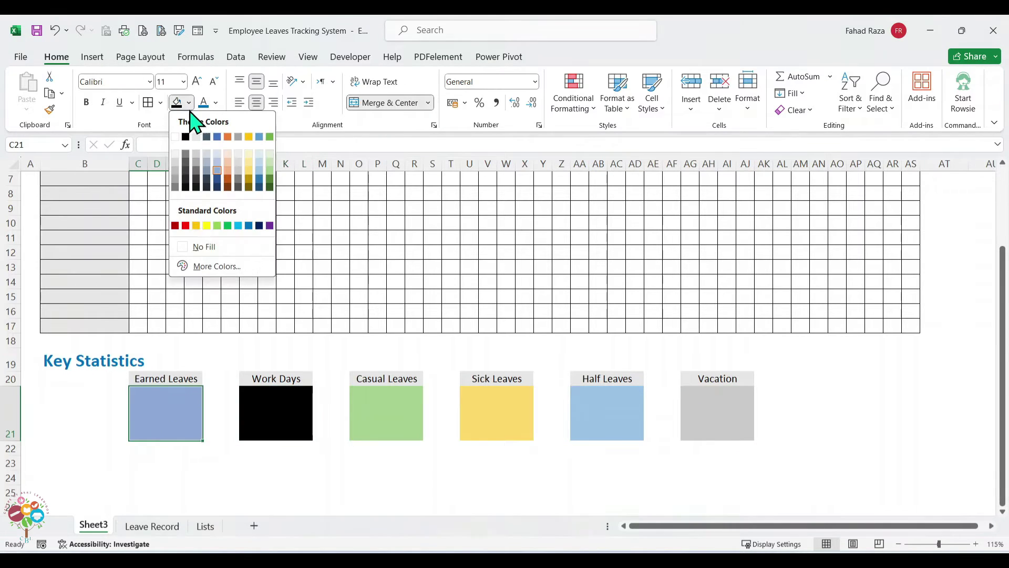
left_click(208, 180)
Step: Format all six statistics card headers in row 20 as bold blue text
left_click(166, 379)
left_click(276, 379, "ctrl")
left_click(387, 379, "ctrl")
left_click(496, 378, "ctrl")
left_click(607, 379, "ctrl")
left_click(718, 378, "ctrl")
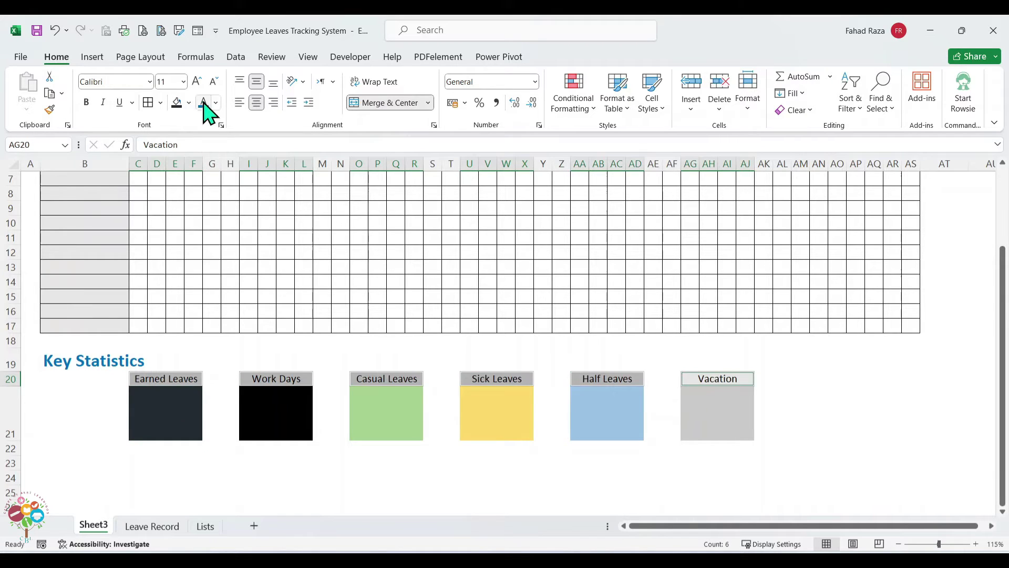
left_click(86, 102)
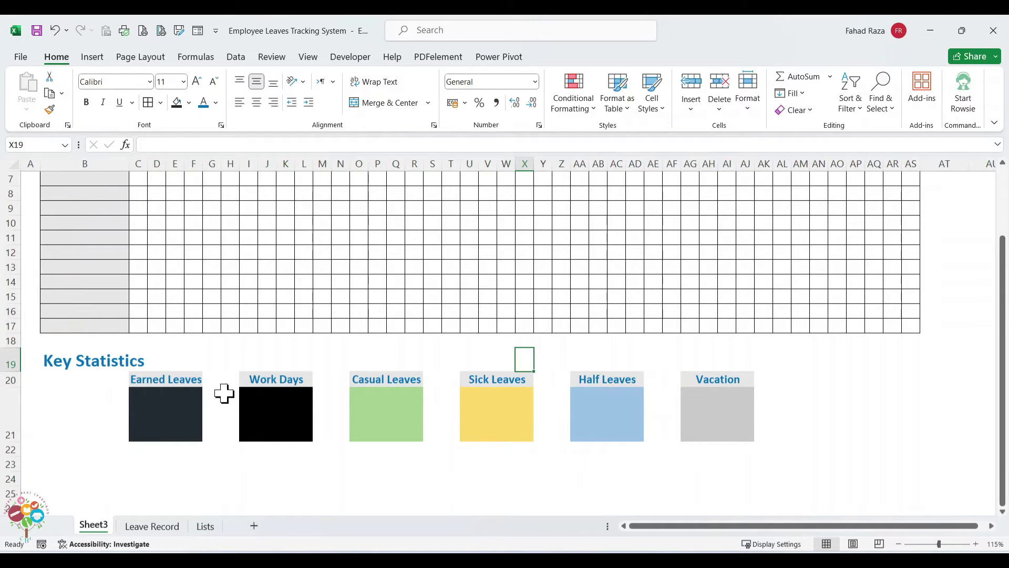
Step: Add a thick dark grey bottom border across B22:AS22 beneath the statistics cards
left_click_drag(84, 449, 907, 447)
key("ctrl+1")
left_click(773, 239)
left_click(709, 354)
left_click(745, 382)
left_click(871, 523)
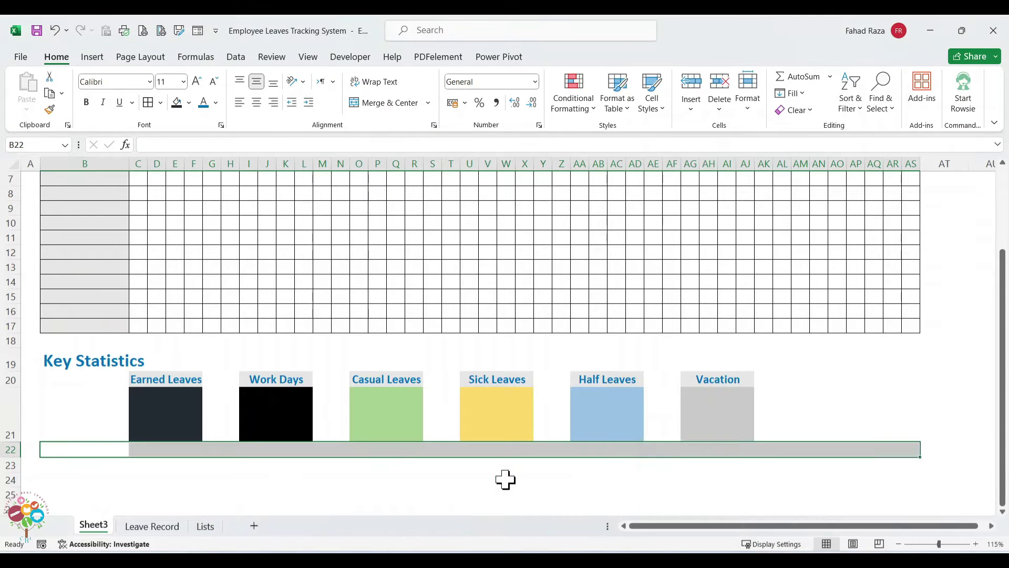
left_click(471, 493)
Step: Add a vertical divider line between columns G and H in rows 19 to 22, separating the first two cards
left_click_drag(216, 359, 223, 449)
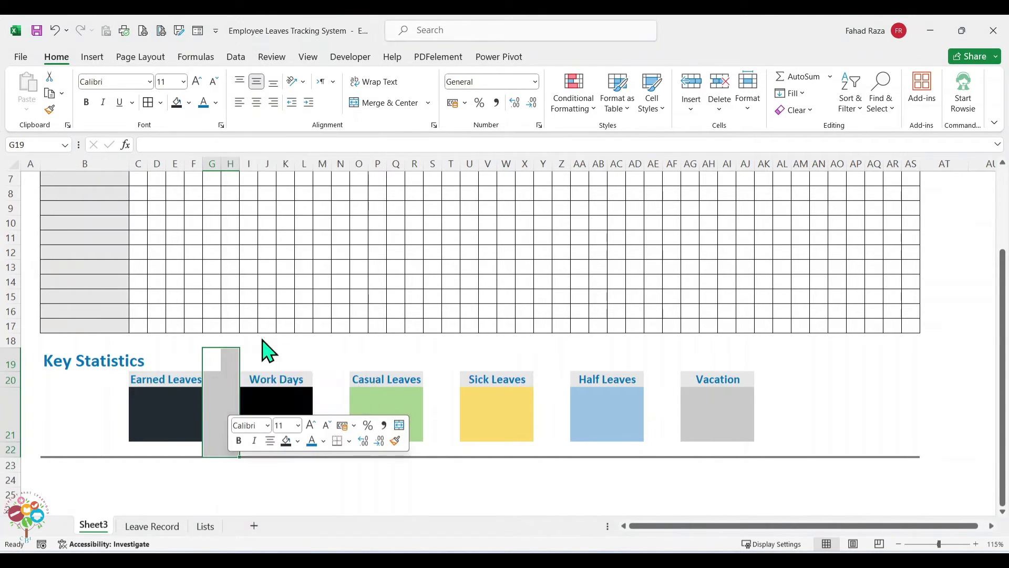
key("ctrl+1")
left_click(167, 285)
left_click(286, 305)
left_click(341, 479)
Step: Repeat the divider line between the remaining cards: columns M and N, S and T, Y and Z, AE and AF, AK and AL
left_click_drag(323, 360, 346, 449)
key("F4")
left_click_drag(432, 360, 453, 446)
key("F4")
left_click_drag(542, 359, 556, 439)
key("F4")
left_click_drag(652, 360, 669, 437)
key("F4")
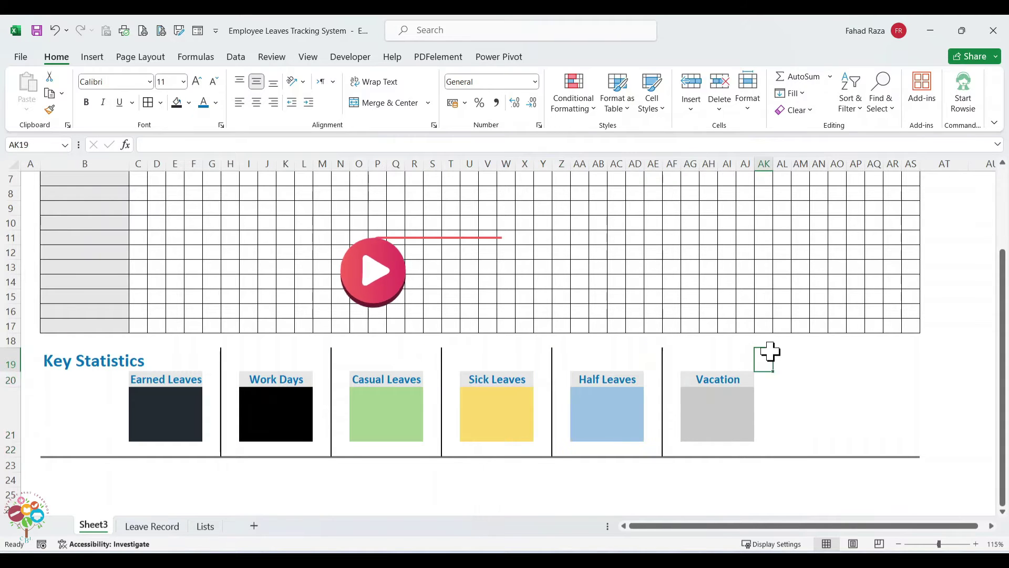
left_click_drag(763, 359, 783, 447)
key("F4")
Step: Set the font of all six statistics card boxes in row 21 to Arial, size 22
left_click(162, 401)
left_click(276, 416, "ctrl")
left_click(386, 415, "ctrl")
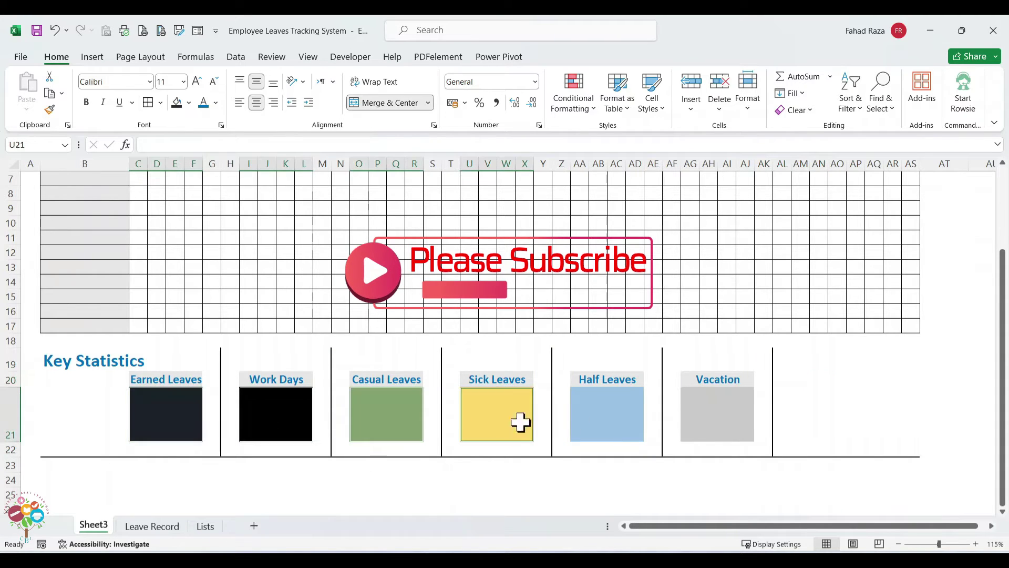
left_click(521, 422, "ctrl")
left_click(607, 415, "ctrl")
left_click(717, 415, "ctrl")
triple_click(197, 82)
triple_click(197, 81)
left_click(125, 82)
type("Arial")
key("Return")
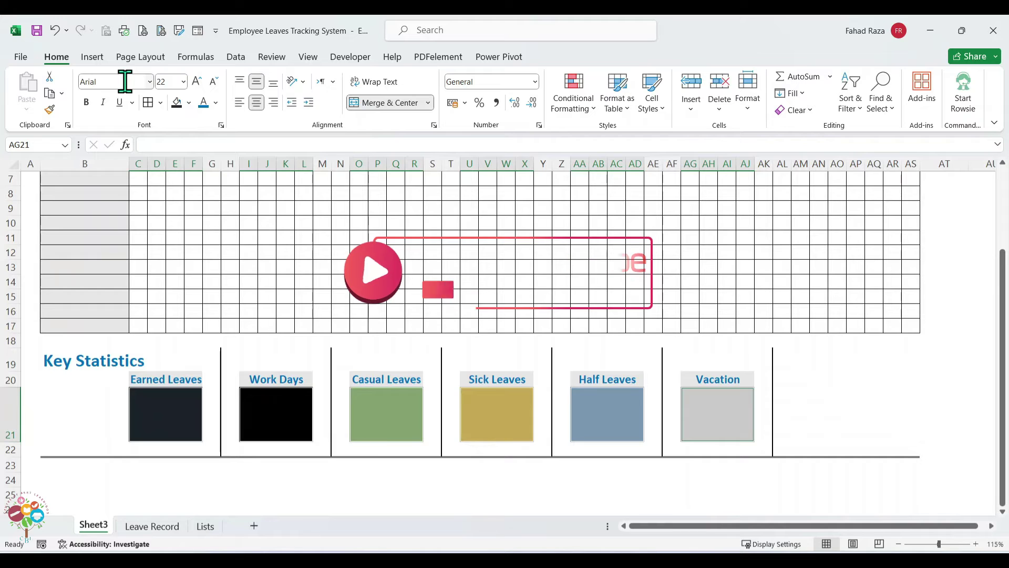
left_click(381, 418)
Step: Enter 2023 in the YEAR box at the top of the dashboard
scroll(601, 435, "up", 2)
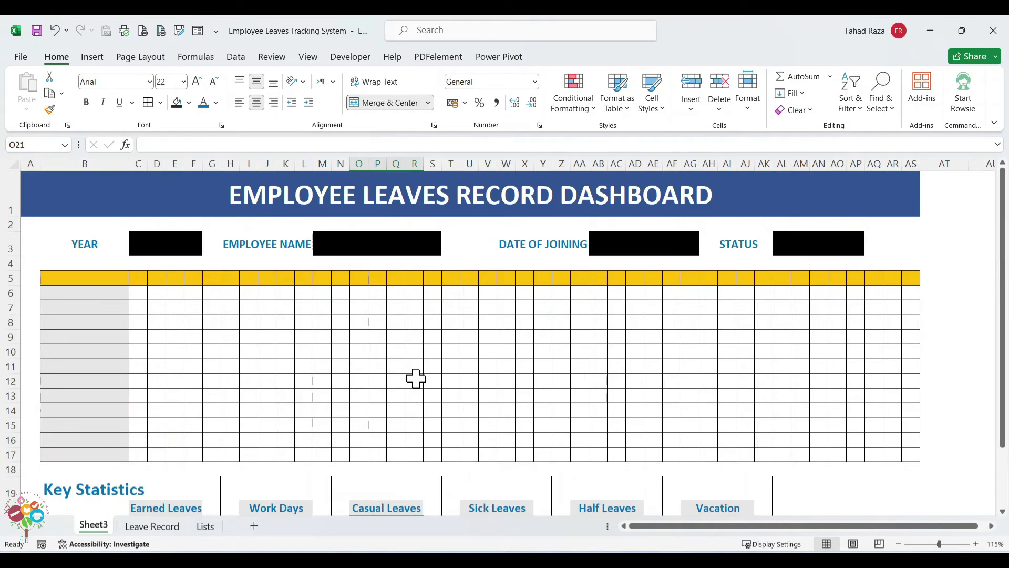
scroll(414, 380, "down", 2)
left_click(156, 276)
scroll(156, 268, "up", 3)
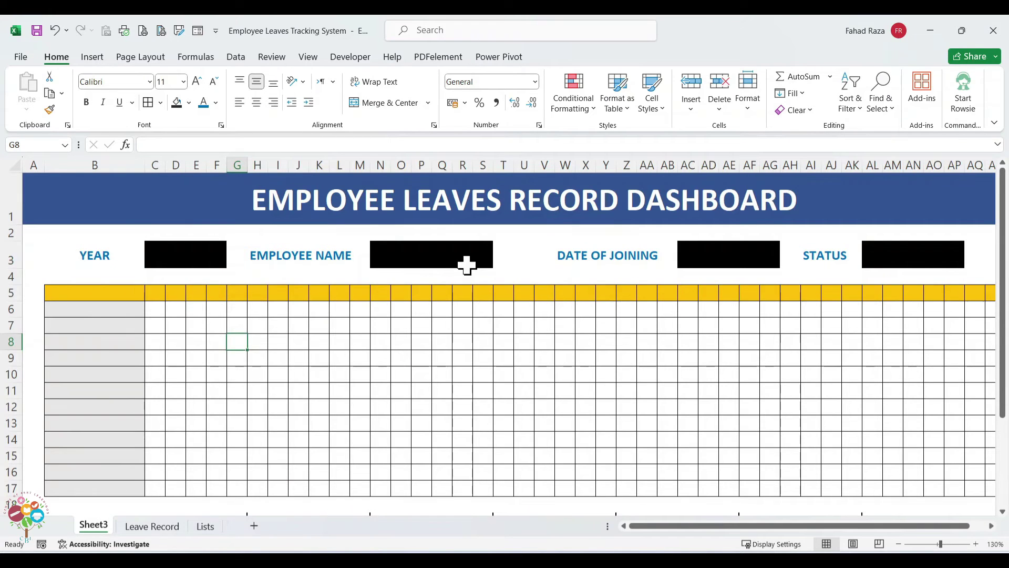
left_click(151, 252)
type("2023")
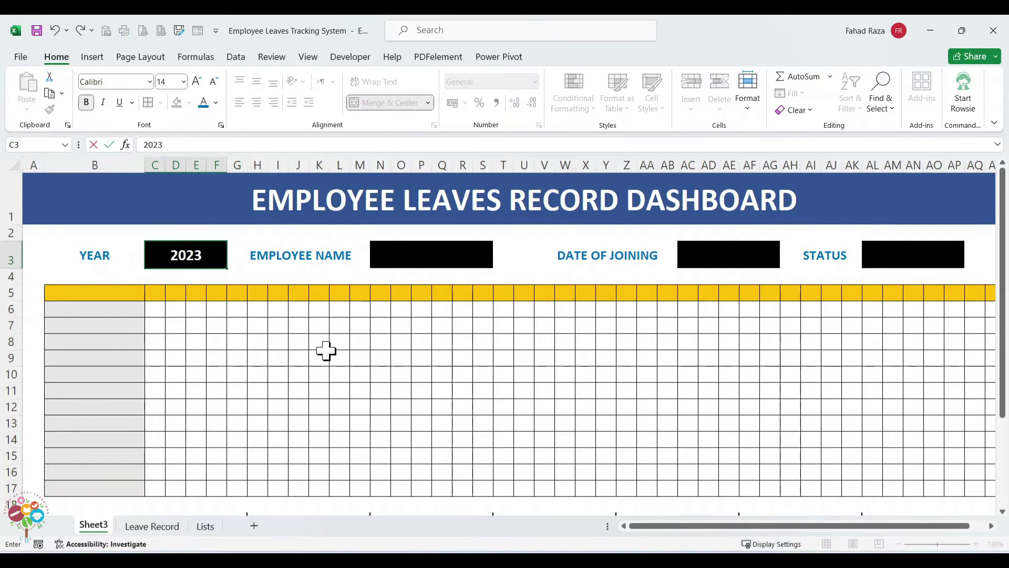
key("Tab")
Step: Set the data validation of the EMPLOYEE NAME box to allow values from a list
left_click(386, 262)
right_click(386, 263)
key("Escape")
left_click(236, 57)
left_click(561, 110)
left_click(723, 321)
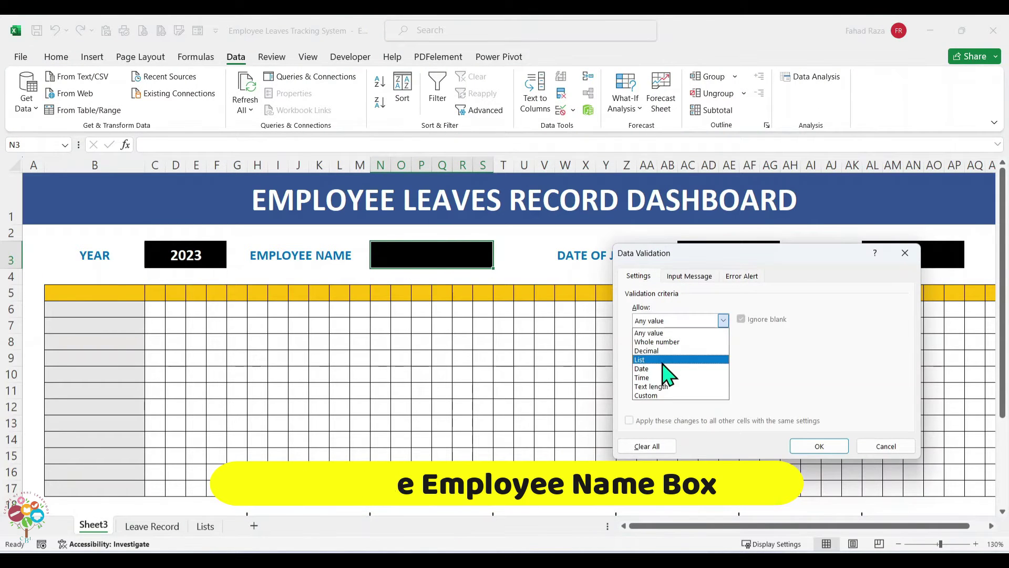
left_click(660, 354)
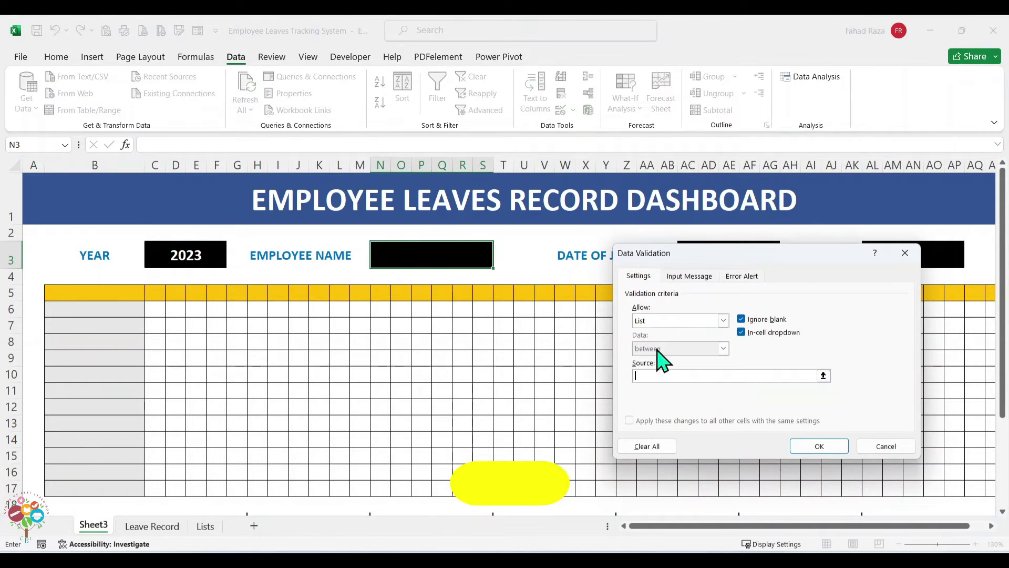
Step: Use ='Leave Record'!$A$3:$A$33 as the list source and choose the first employee for the EMPLOYEE NAME box
left_click(205, 526)
left_click(158, 527)
left_click(49, 237)
key("ctrl+shift+Down")
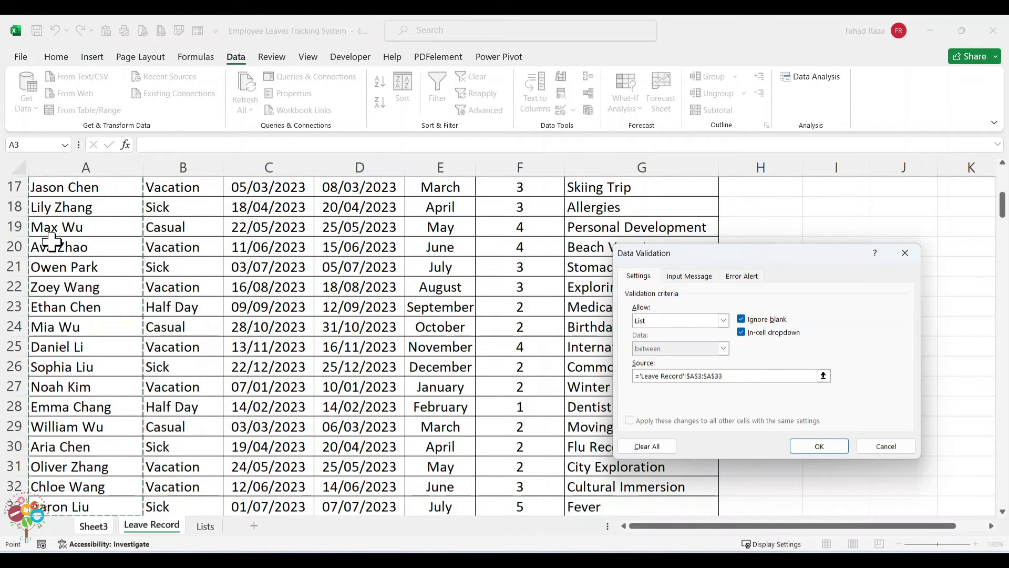
key("Return")
left_click(499, 262)
left_click(399, 273)
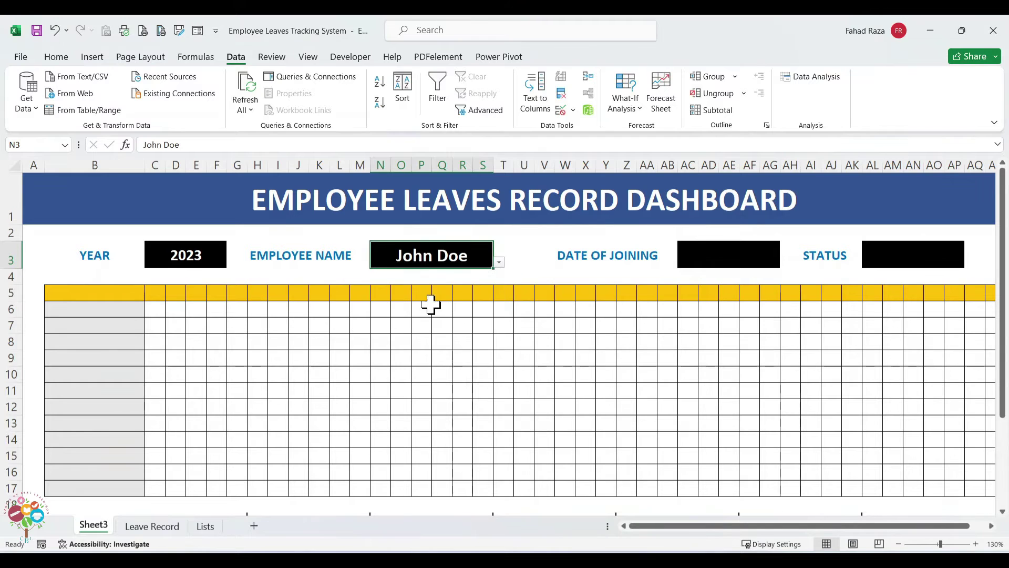
Step: Enter =VLOOKUP(N3,Lists!B2:D32,2,0) in the DATE OF JOINING box
left_click(750, 250)
type("=VLOOK")
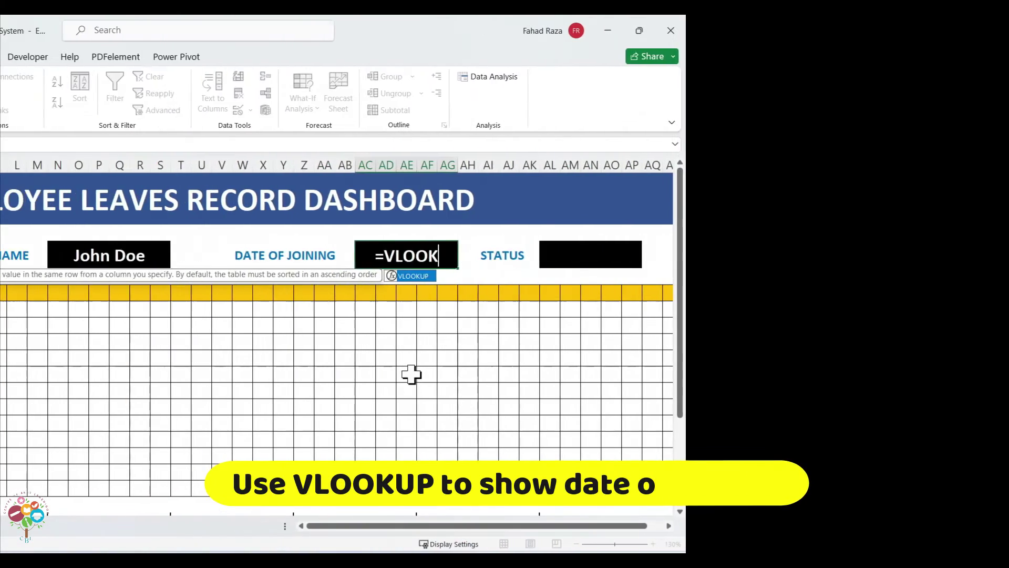
type("UP")
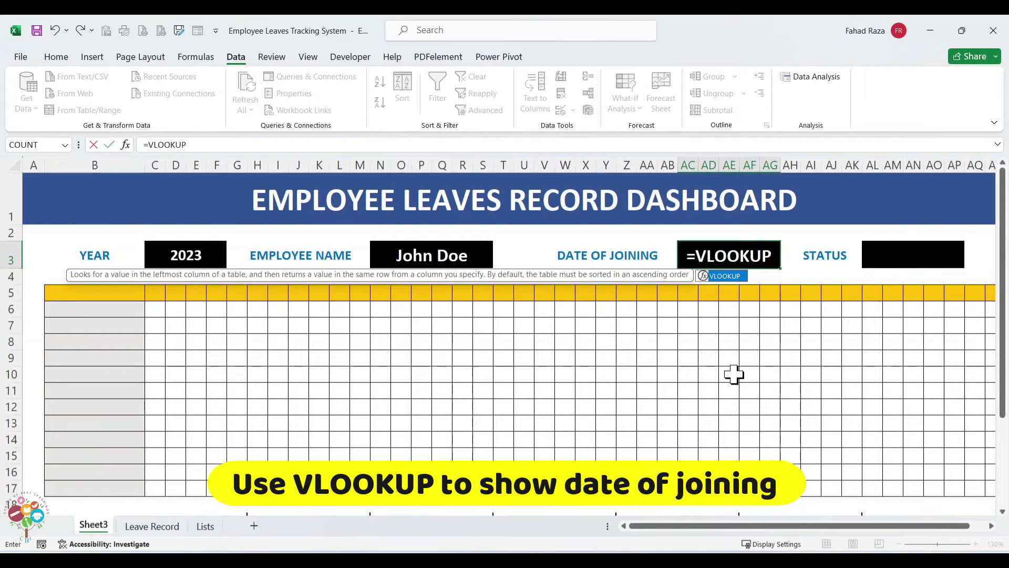
type("(")
left_click(450, 255)
type(",")
left_click(203, 527)
left_click_drag(108, 173, 338, 469)
scroll(337, 469, "up", 6)
type(",")
left_click(271, 145)
type("2,0)")
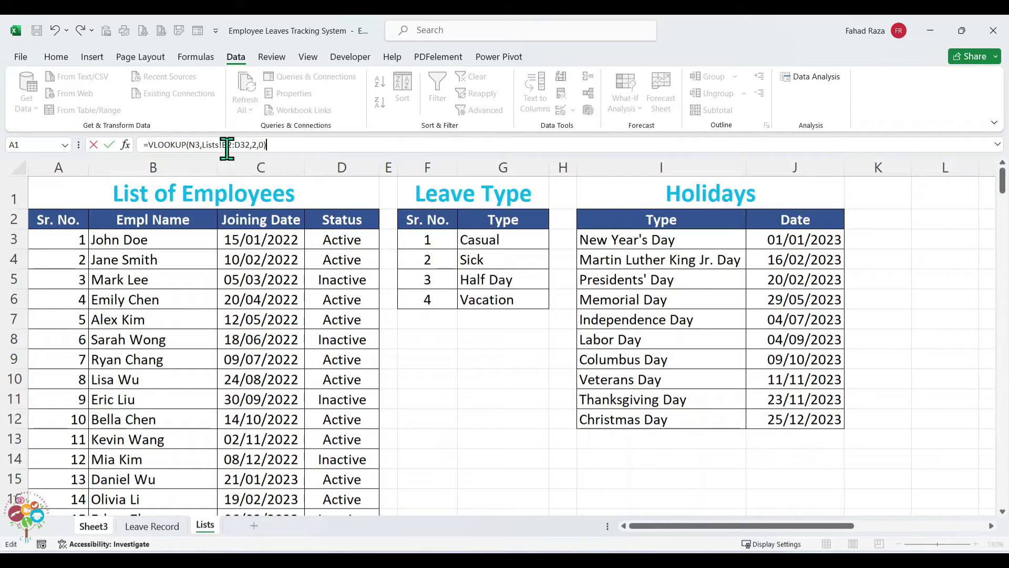
Step: Make the joining date lookup range absolute as $B$2:$D$32 and format the result as a short date
key("F4")
left_click(253, 145)
key("F4")
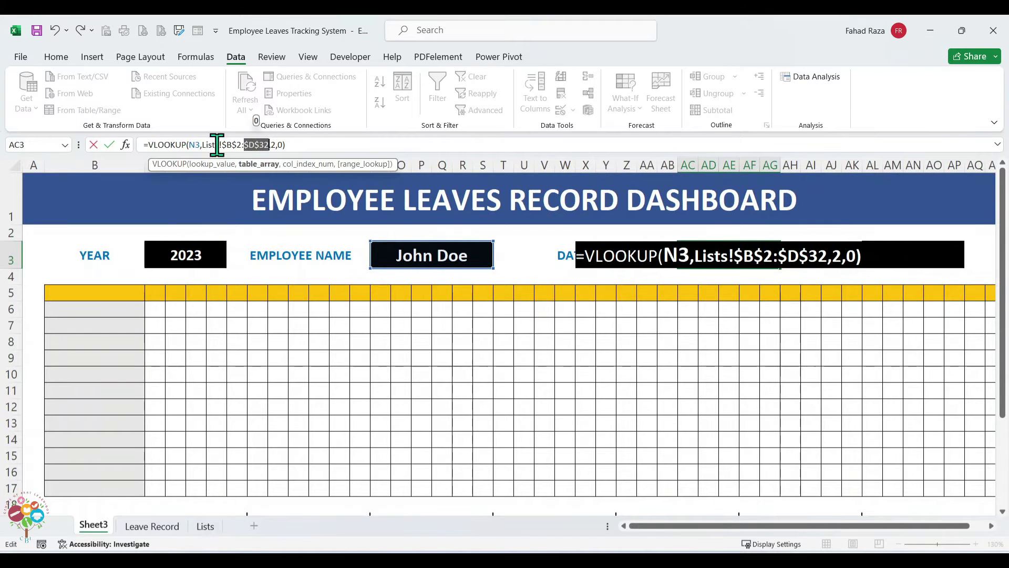
key("ctrl+Return")
left_click(56, 57)
left_click(534, 81)
left_click(504, 232)
Step: Enter =VLOOKUP(N3,Lists!B2:D32,3,0) in the STATUS box
left_click(881, 257)
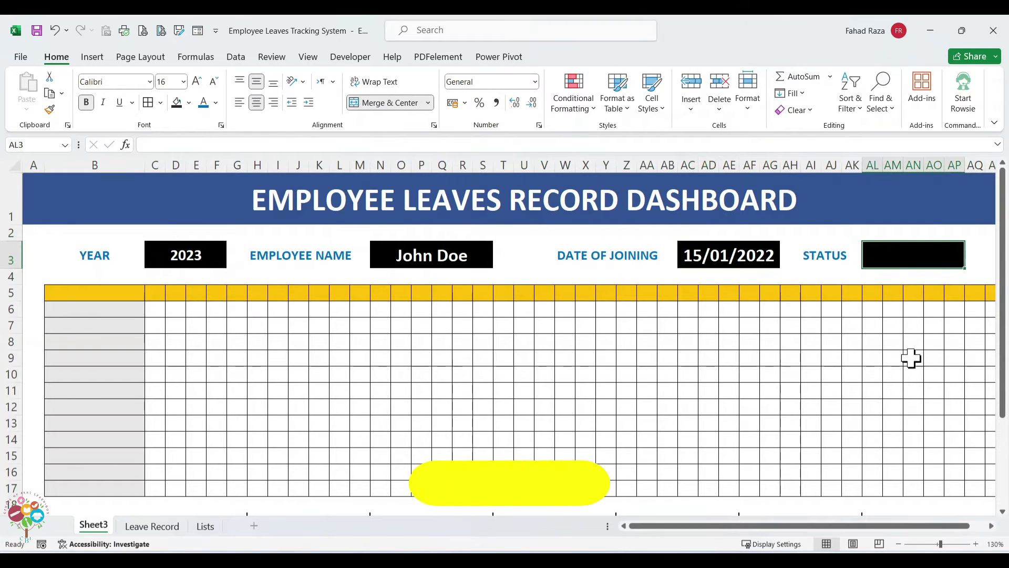
type("=VLOOKUP(")
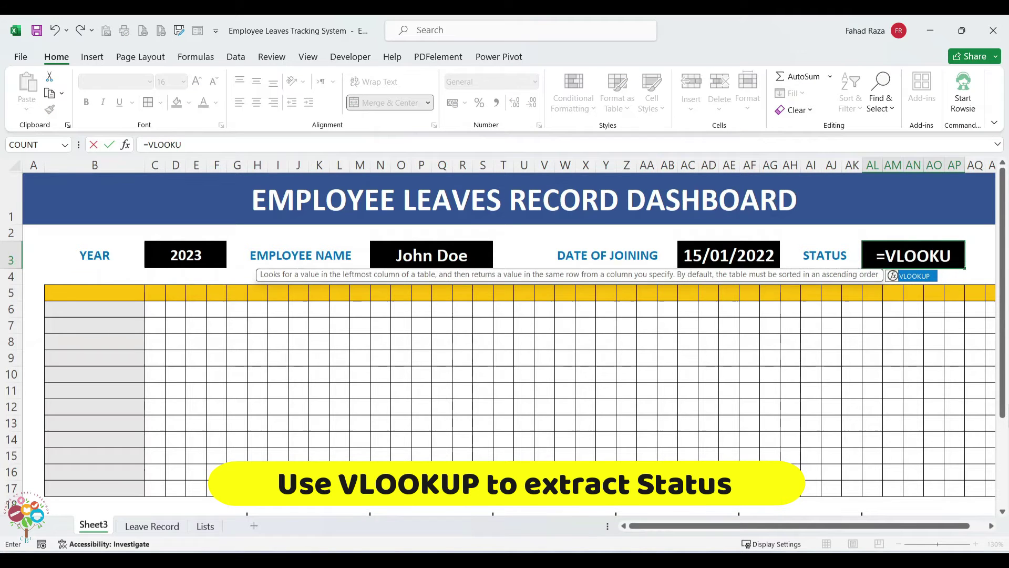
left_click(434, 260)
type(",")
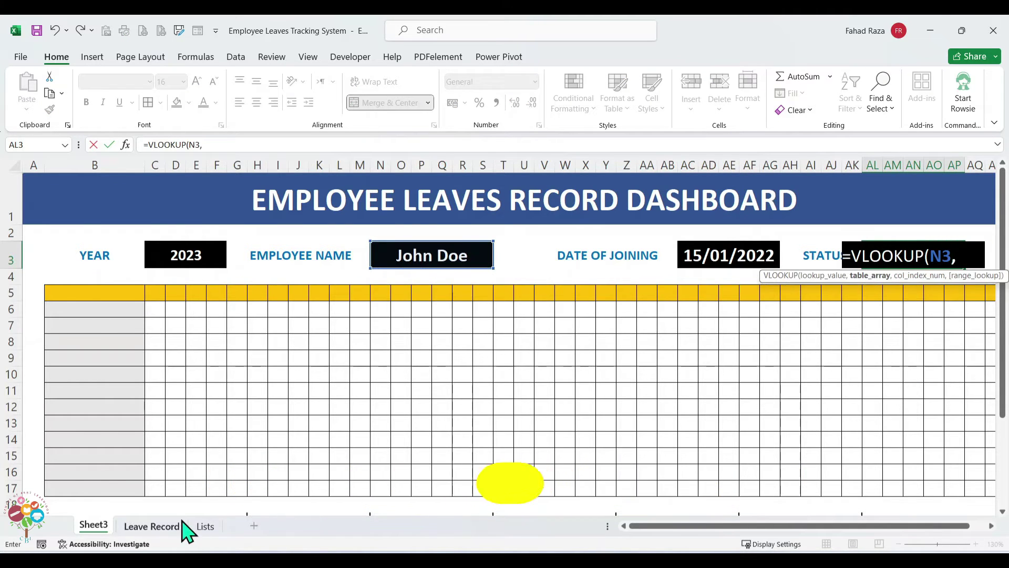
left_click(205, 526)
left_click_drag(97, 220, 316, 486)
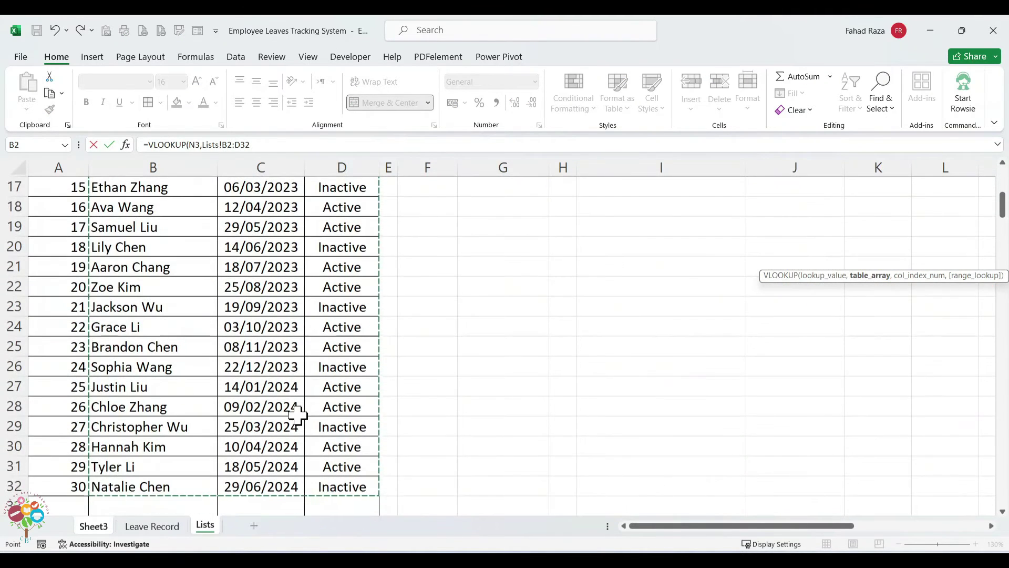
scroll(298, 415, "up", 6)
type(",3")
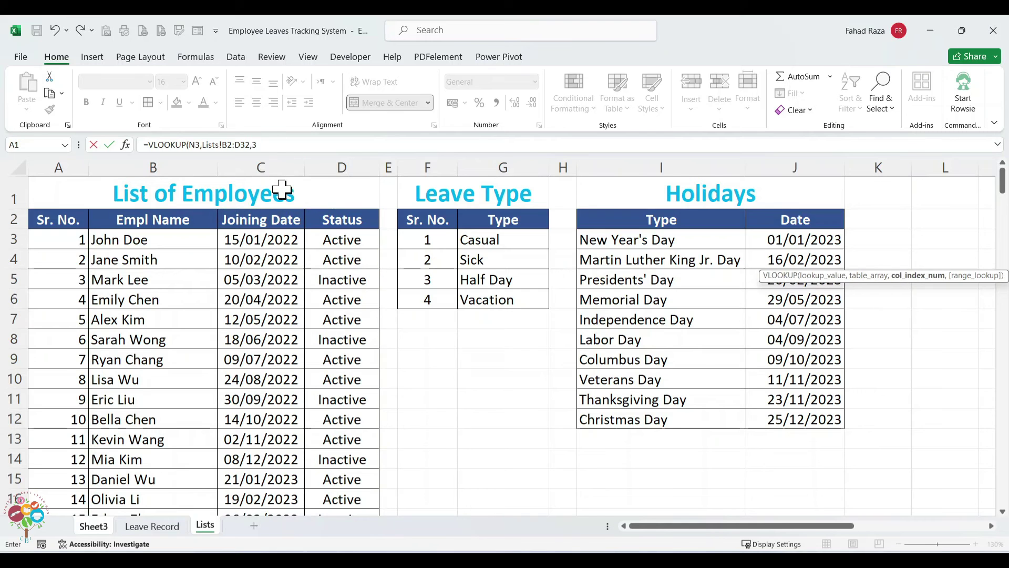
type(",0)")
Step: Make the status lookup range absolute as $B$2:$D$32 and commit the formula
left_click(227, 144)
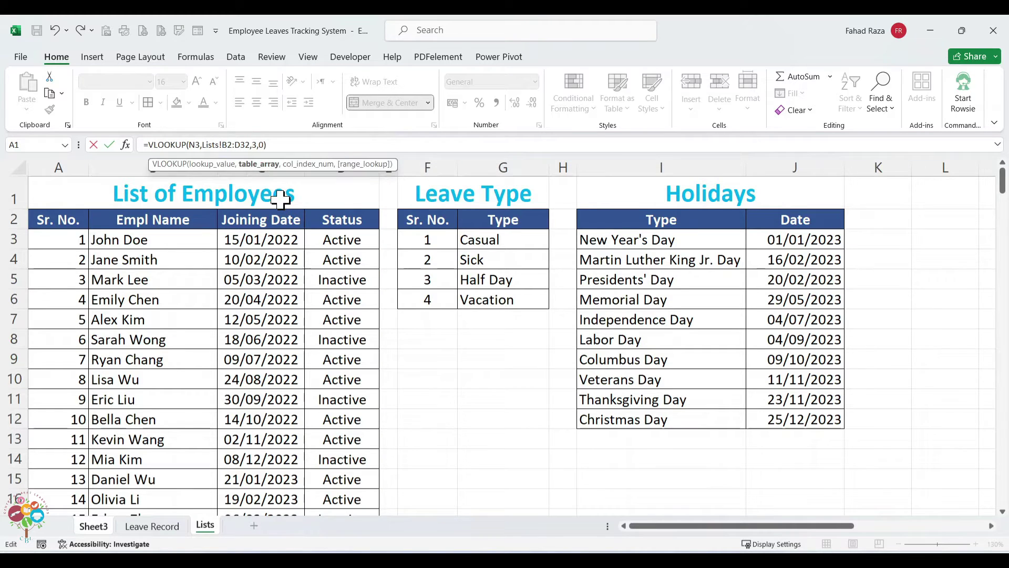
key("F4")
left_click(247, 145)
key("F4")
key("Return")
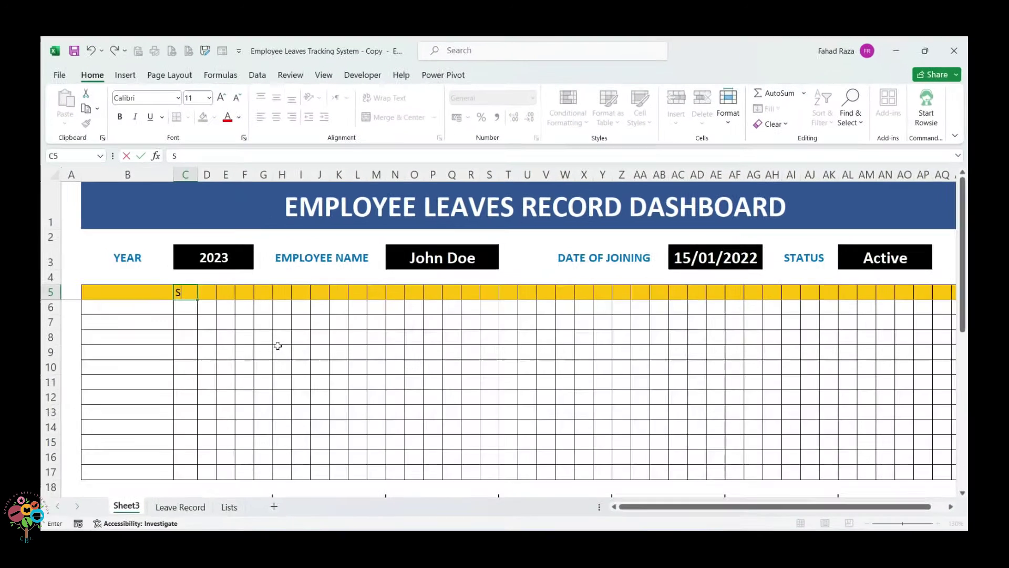
Step: Fill day names starting with Sun across C5:AS5 and month names January to December down B6:B17
type("Sun")
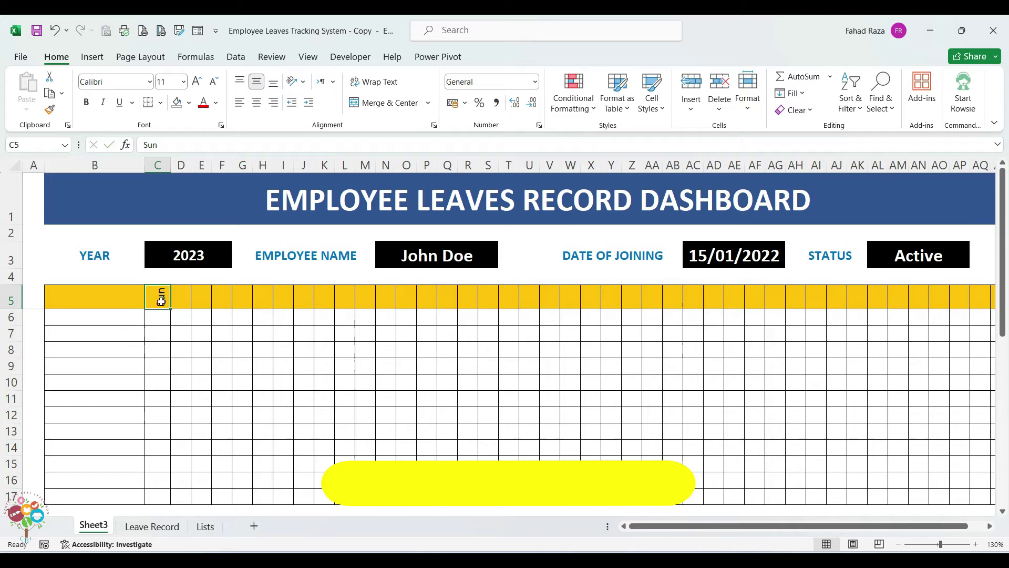
left_click_drag(169, 308, 1008, 315)
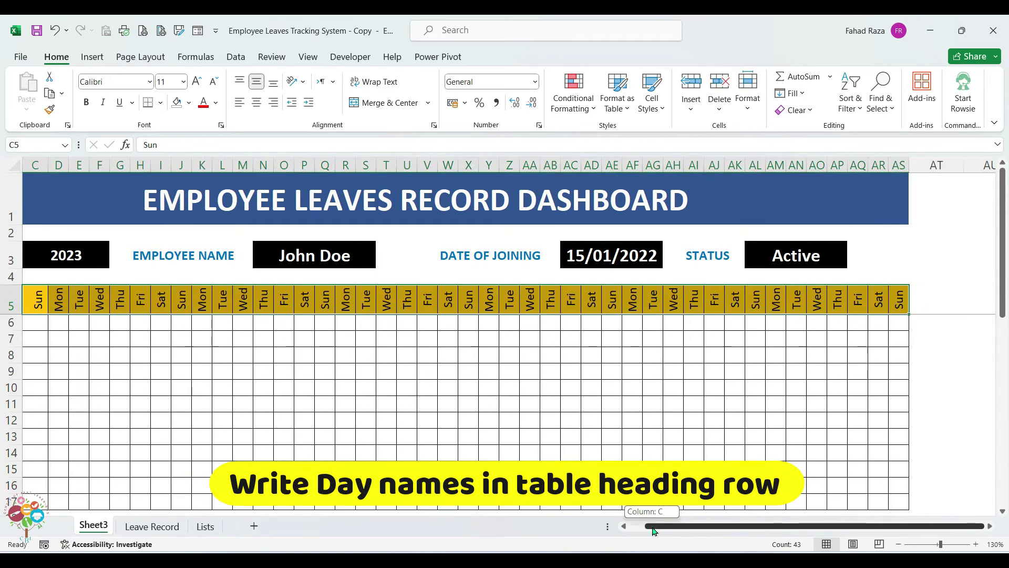
left_click(79, 321)
type("January")
key("ctrl+Return")
left_click_drag(143, 331, 135, 502)
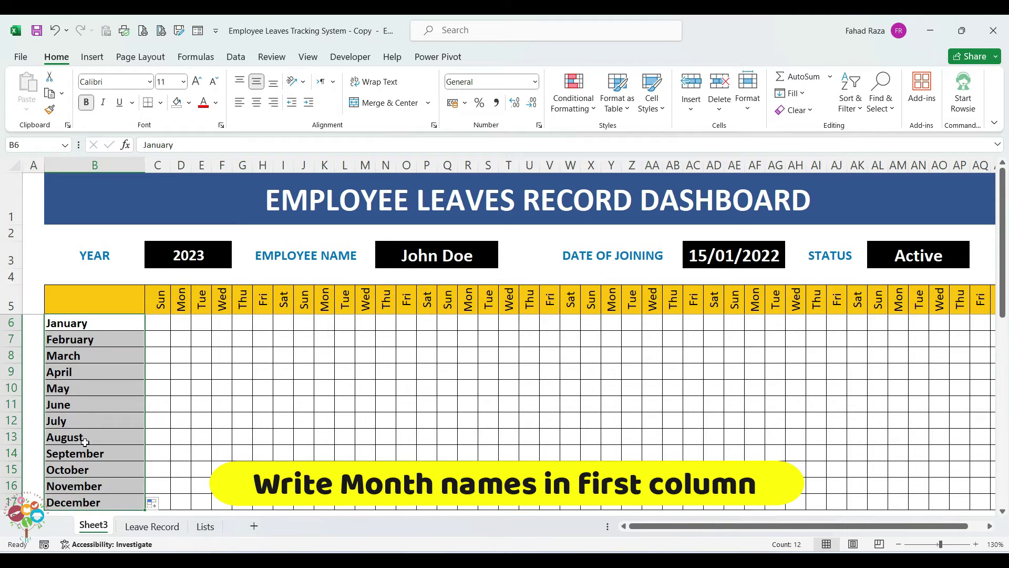
left_click(84, 441)
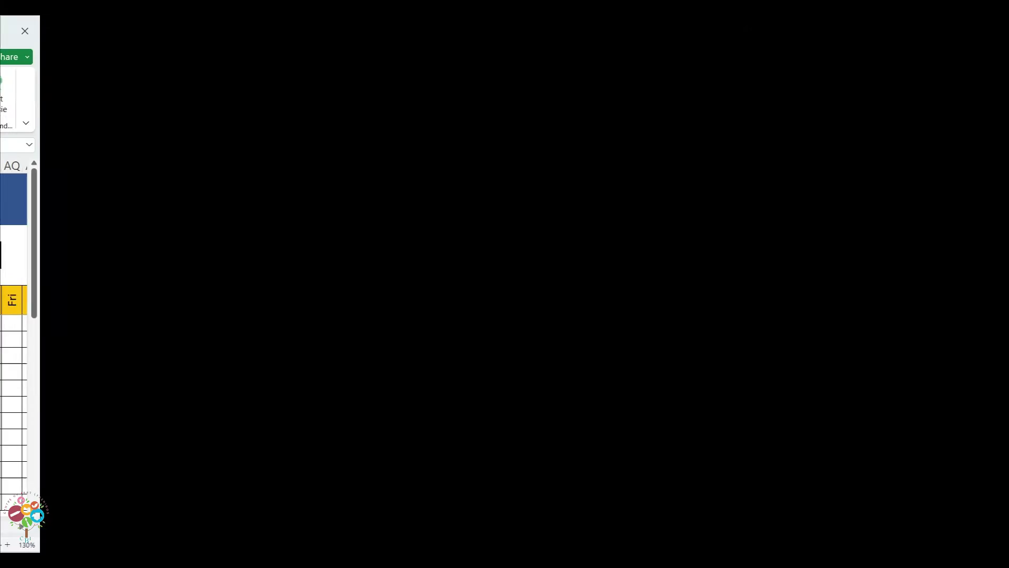
Step: Apply the custom number format dd to the calendar cells C6:AS17
left_click_drag(160, 323, 898, 500)
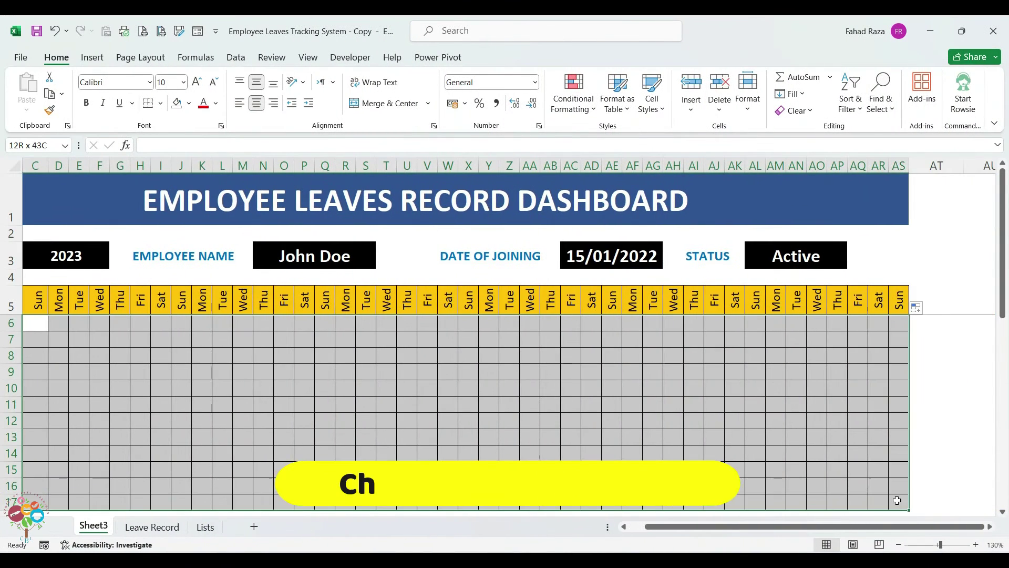
left_click_drag(659, 527, 631, 529)
right_click(181, 356)
left_click(226, 481)
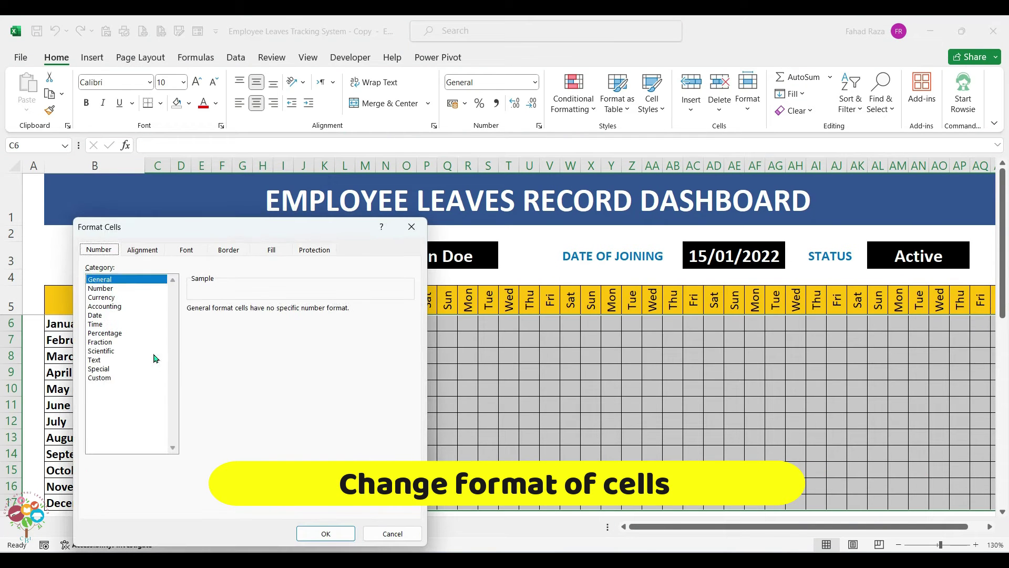
left_click(112, 376)
double_click(234, 320)
type("dd")
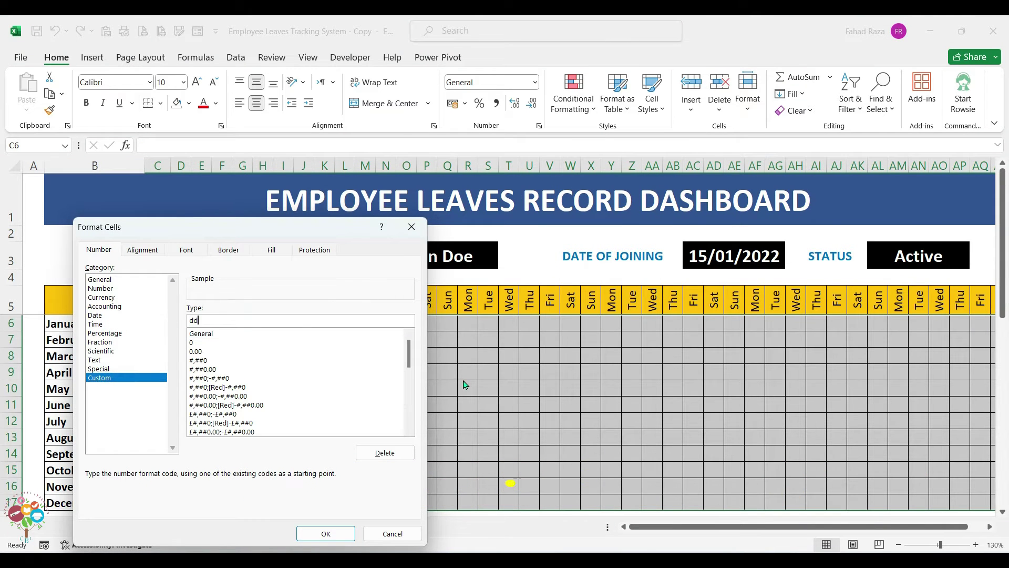
left_click(317, 534)
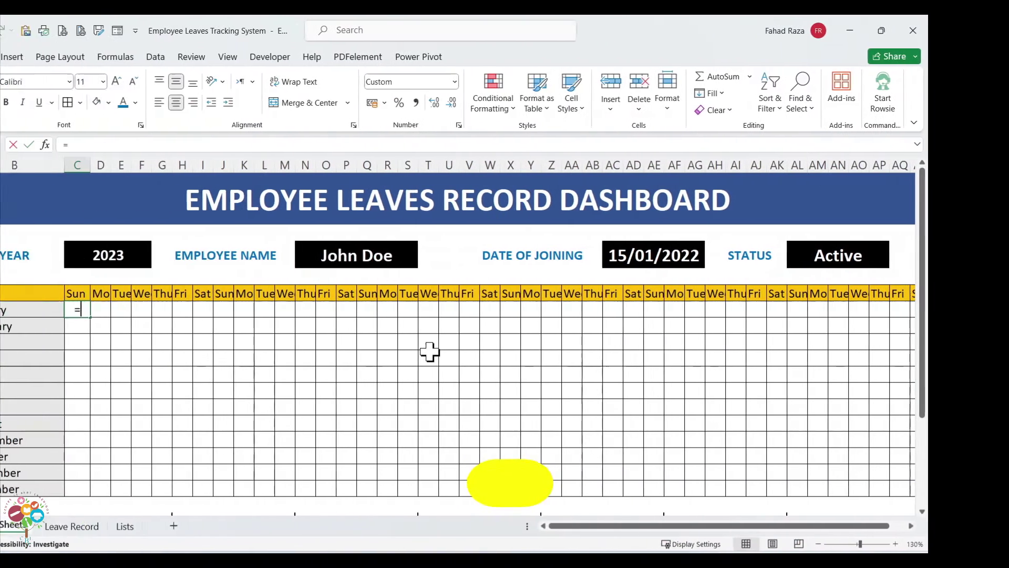
Step: Begin the formula in C6 with =IFERROR(IF(TEXT(DATE($C$3,ROW($A1),1), taking the year from the YEAR box
type("=IF")
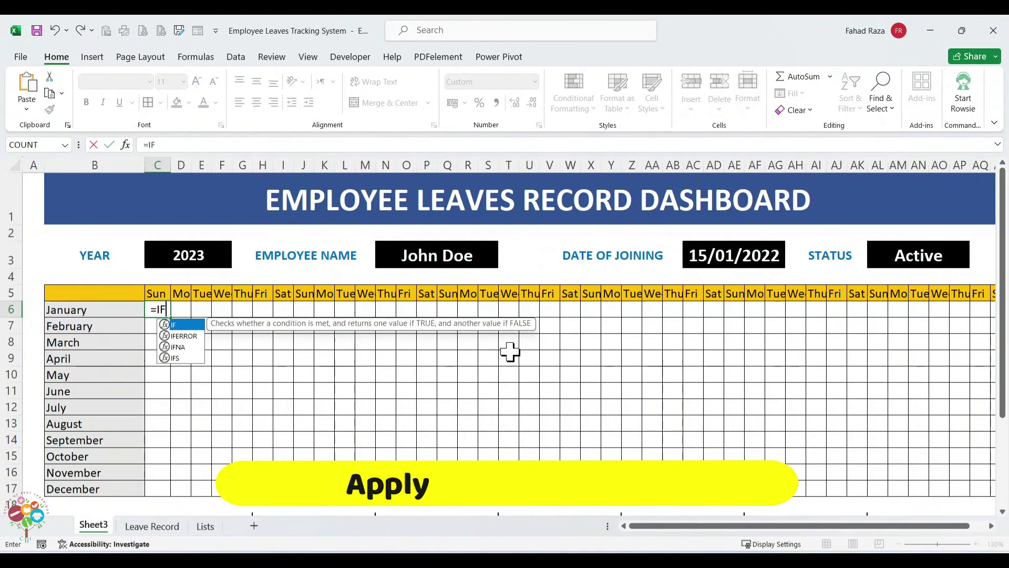
type("ERROR(")
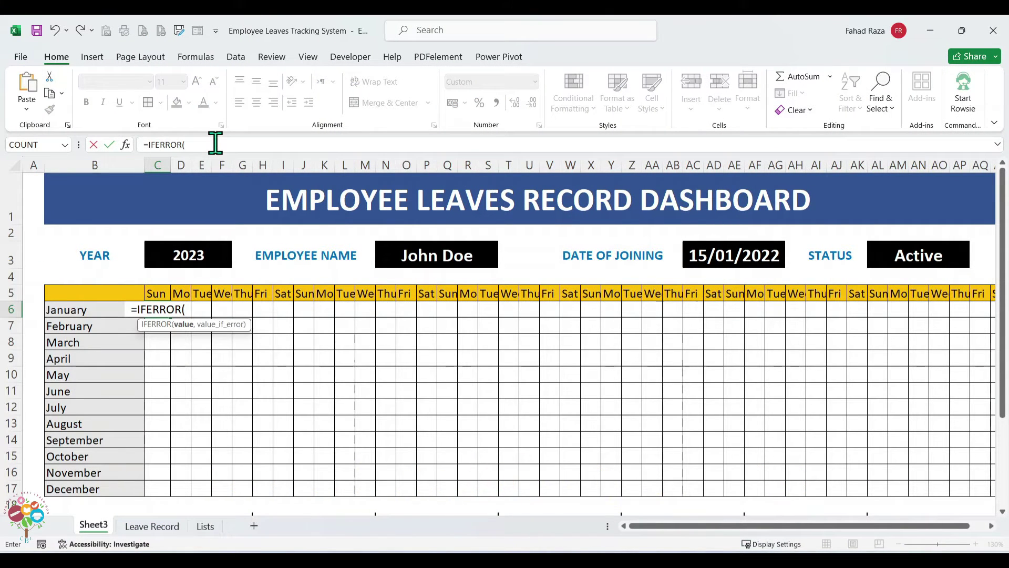
type("IF(TEXT")
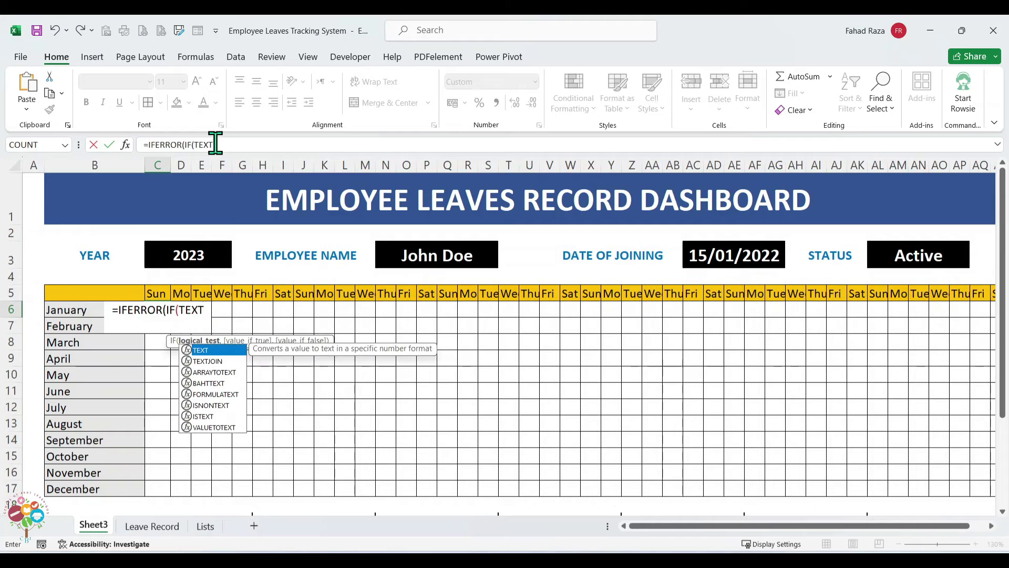
type("(DATE(")
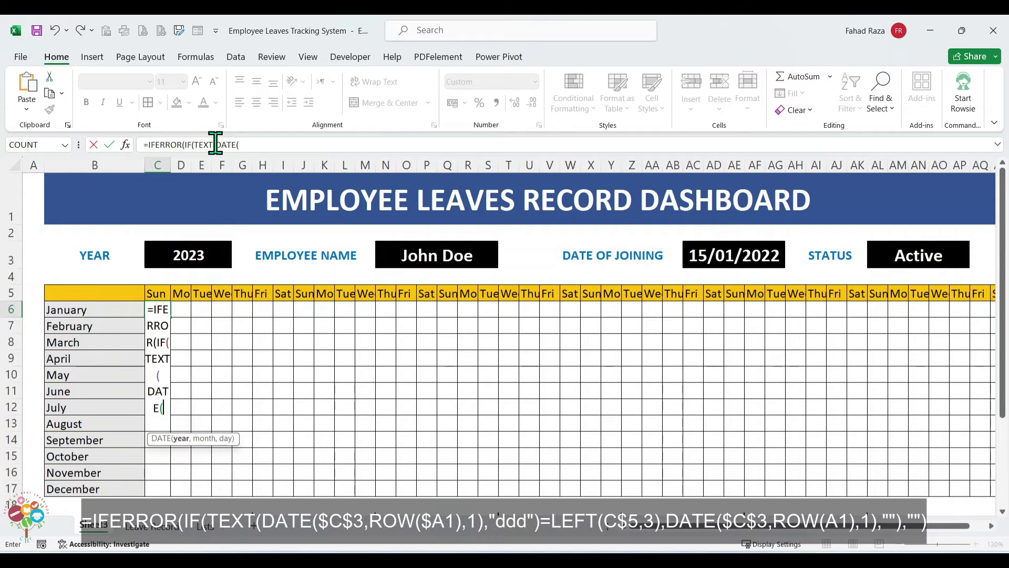
left_click(209, 248)
left_click(239, 149)
key("F4")
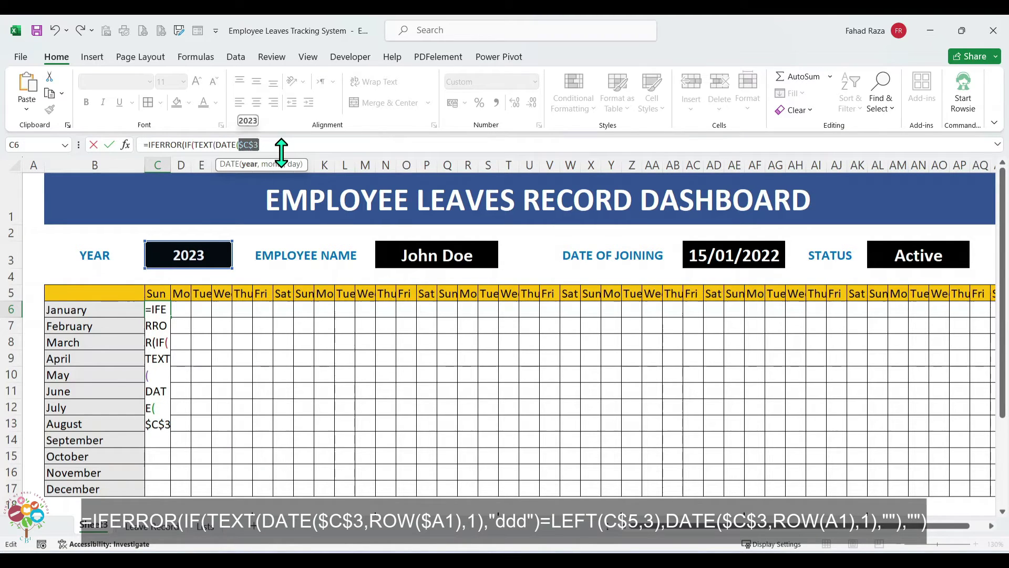
type(",R")
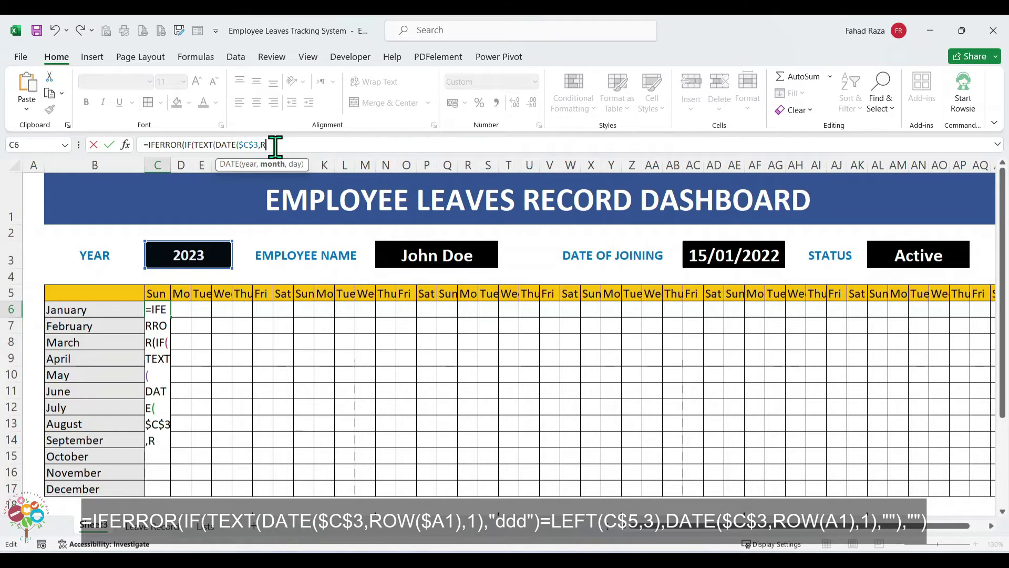
type("OW(")
left_click(36, 198)
left_click(291, 147)
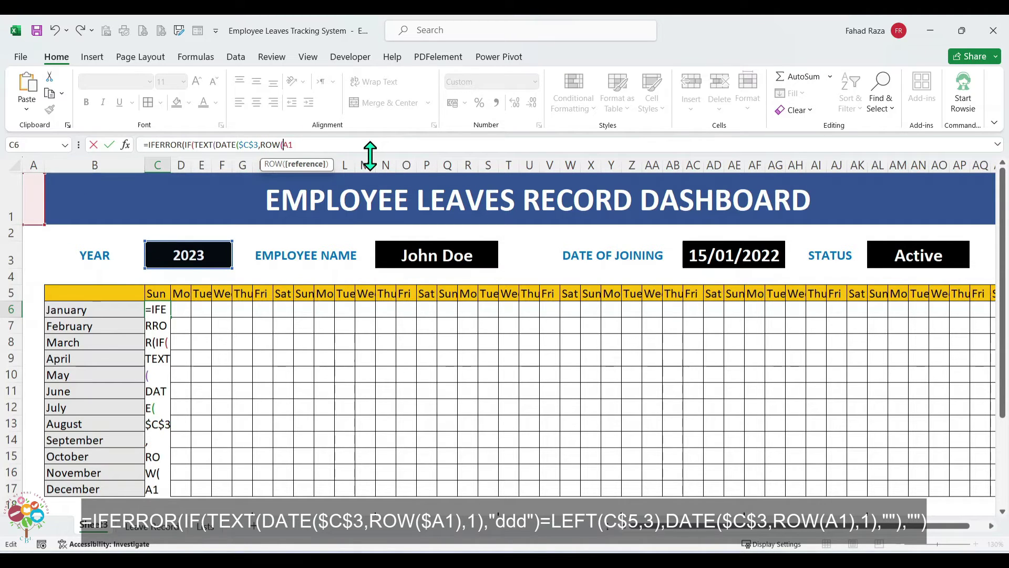
type("$A1),1),")
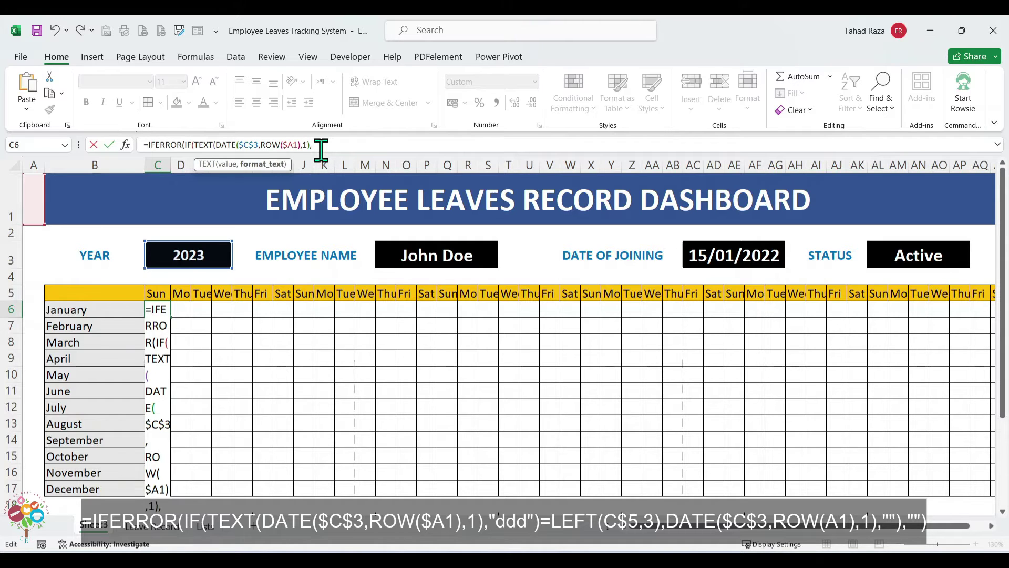
Step: Continue the C6 formula with "ddd")=LEFT(C$5,3) to compare the weekday with the day heading
type("\"ddd\")=LEFT(")
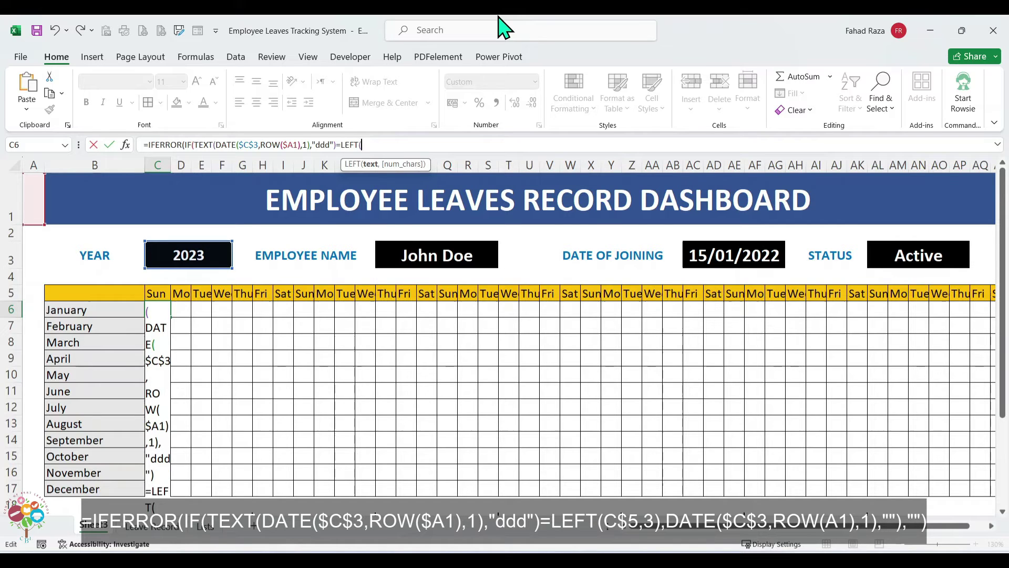
left_click(149, 295)
key("F4")
key("F4")
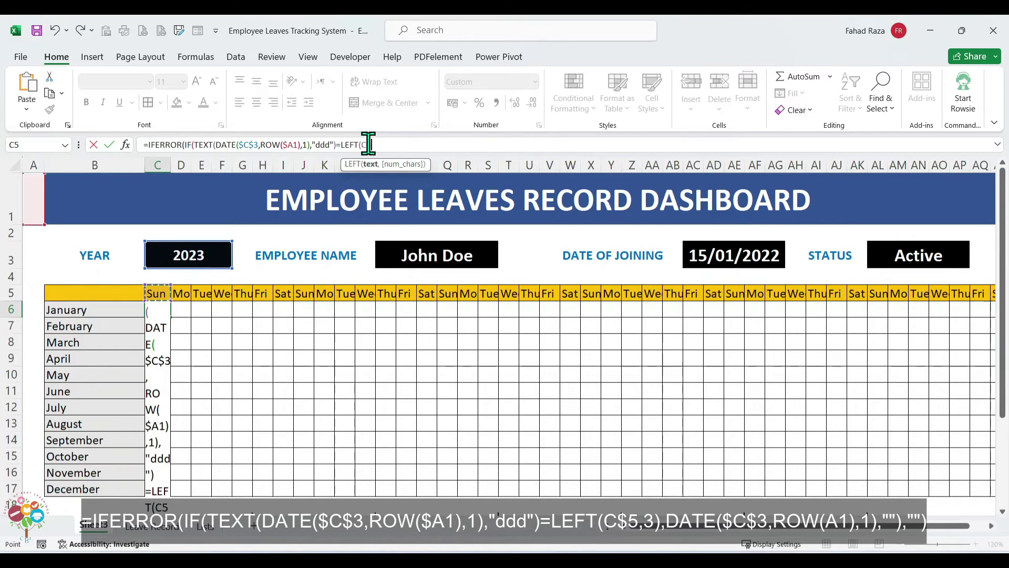
type(",3)")
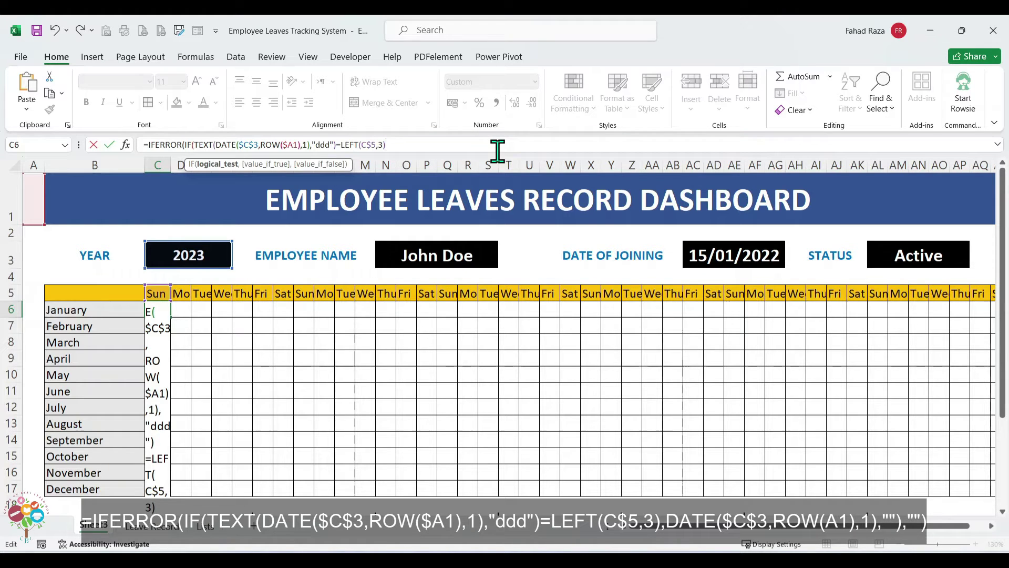
Step: Complete the C6 formula with ,DATE($C$3,ROW(A1),1),""),"") and commit it
type(",DATE(")
left_click(184, 261)
left_click_drag(412, 144, 416, 144)
key("F4")
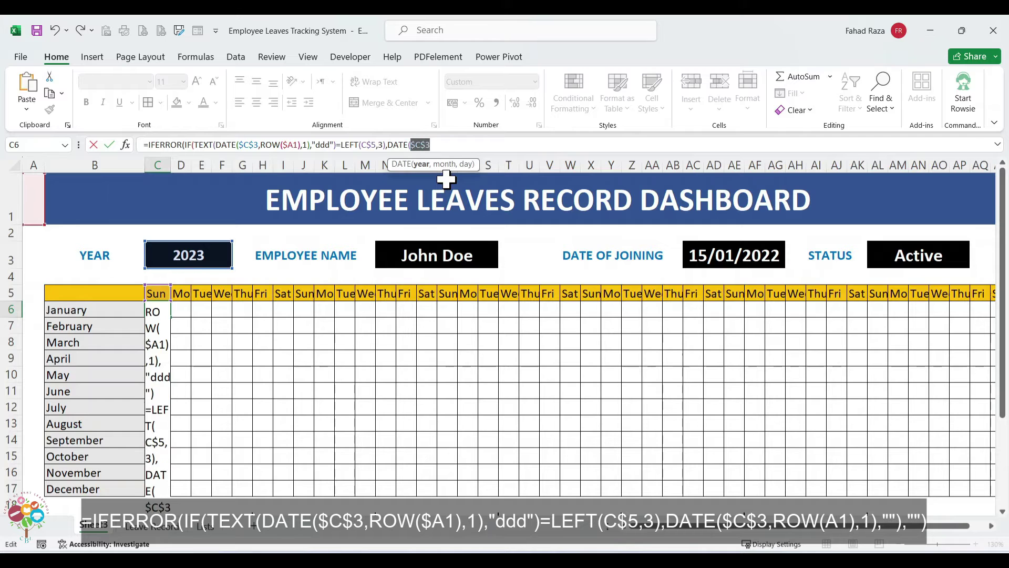
type(",ROW(")
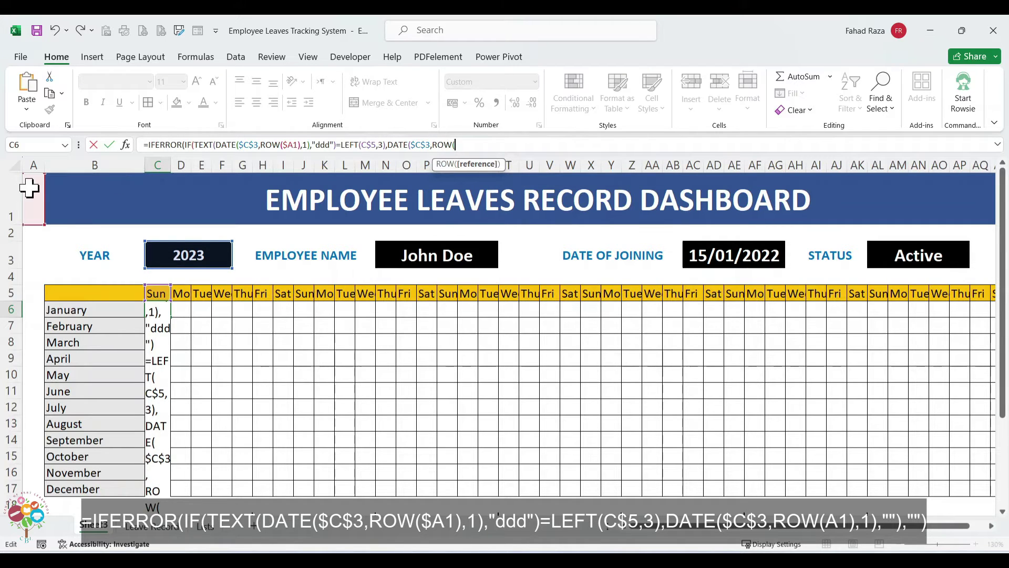
left_click(29, 190)
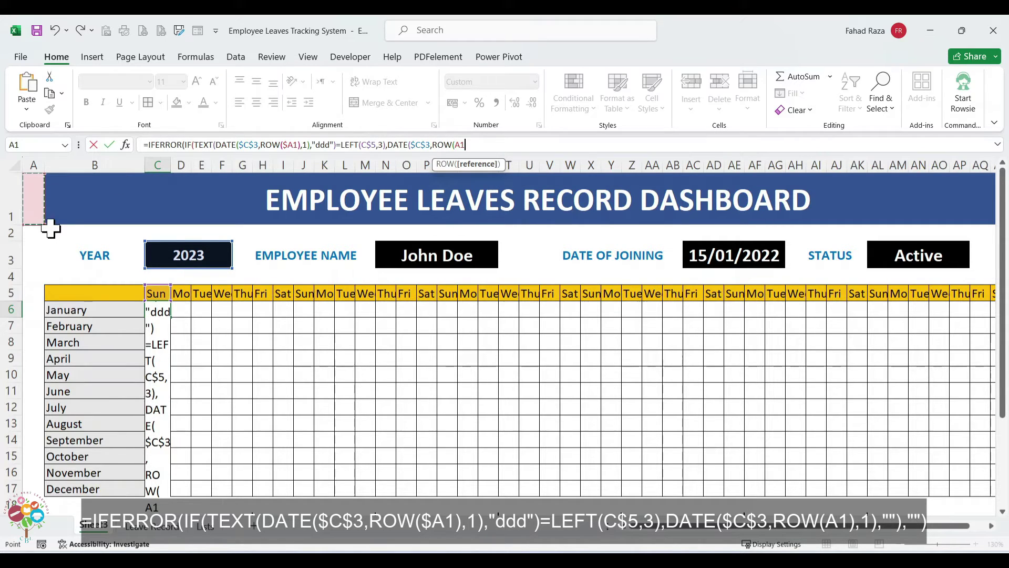
type("),1)")
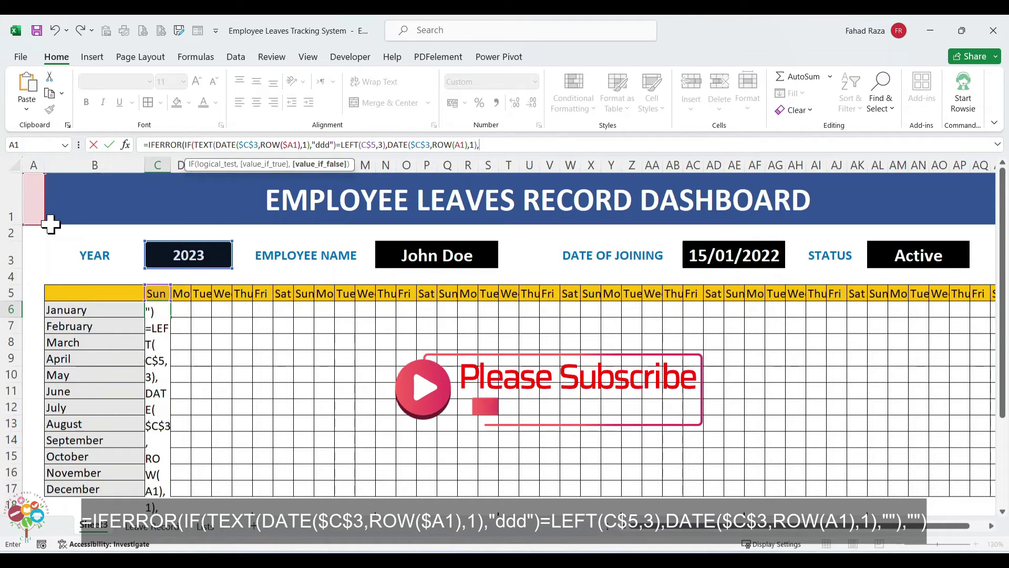
type(",\"\")")
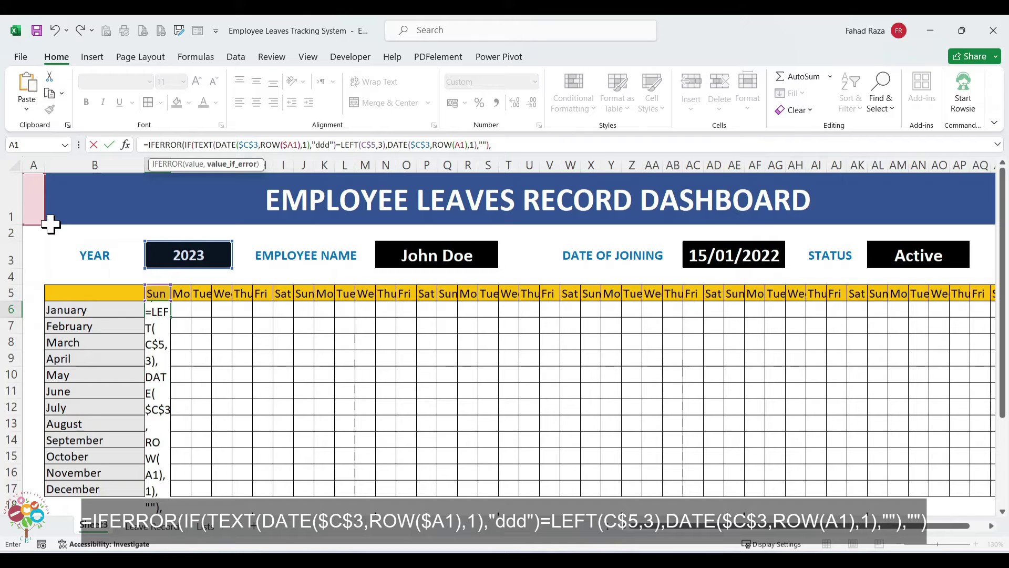
type(",\"\")")
key("ctrl+Return")
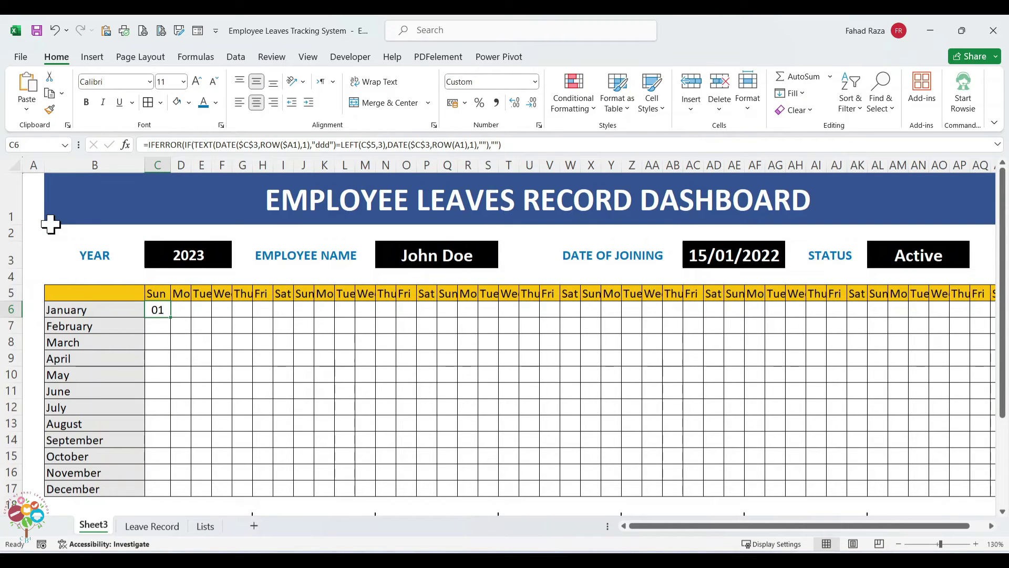
Step: Copy the calendar formula from C6 into D6
key("ctrl+c")
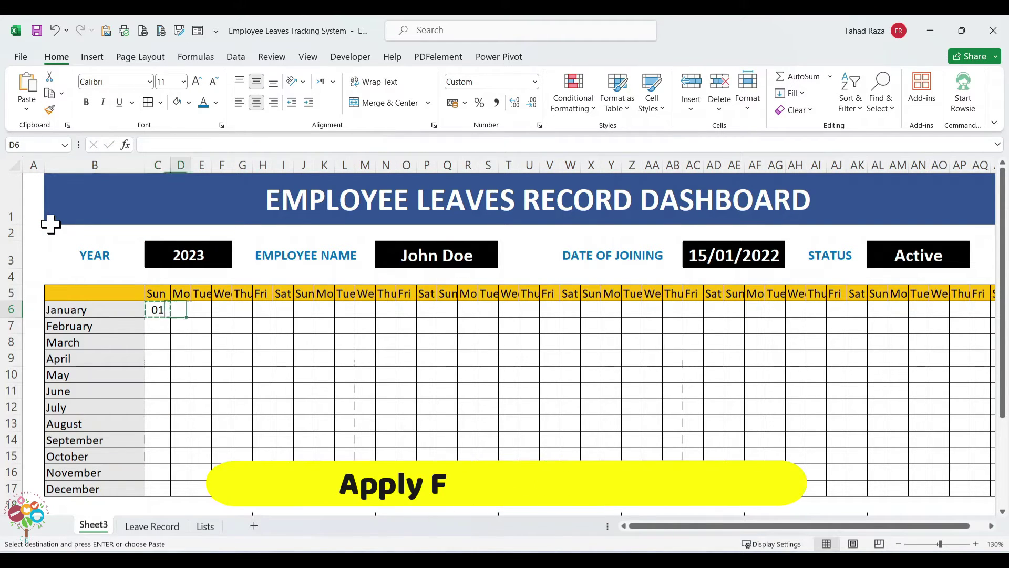
key("Right")
key("ctrl+v")
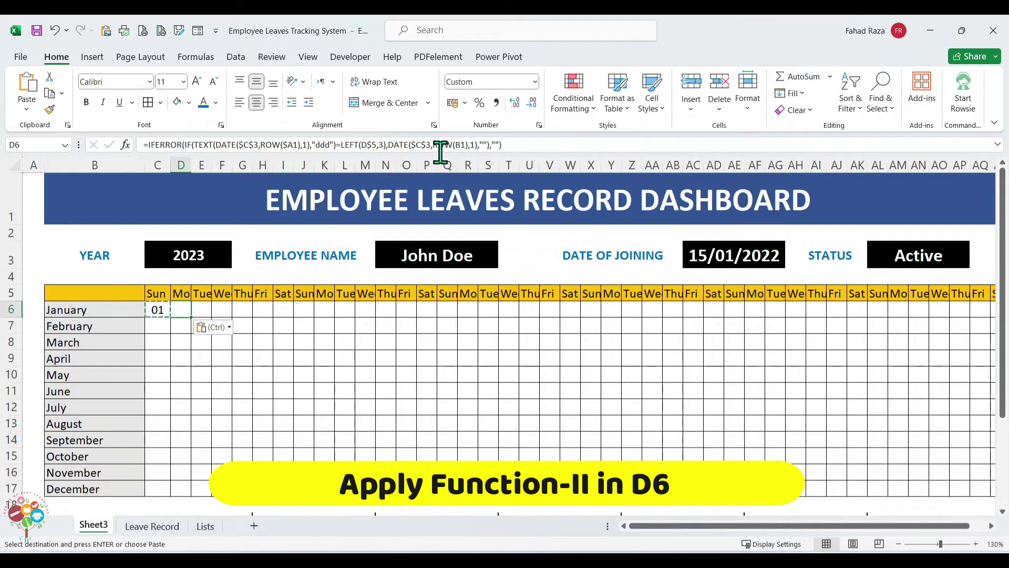
left_click(525, 141)
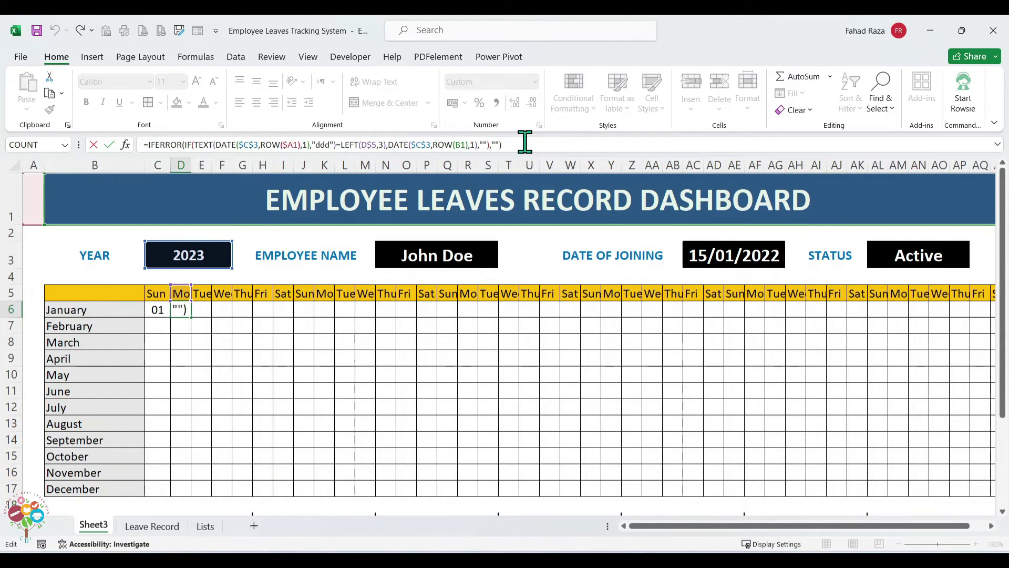
key("BackSpace")
key("BackSpace")
key("BackSpace")
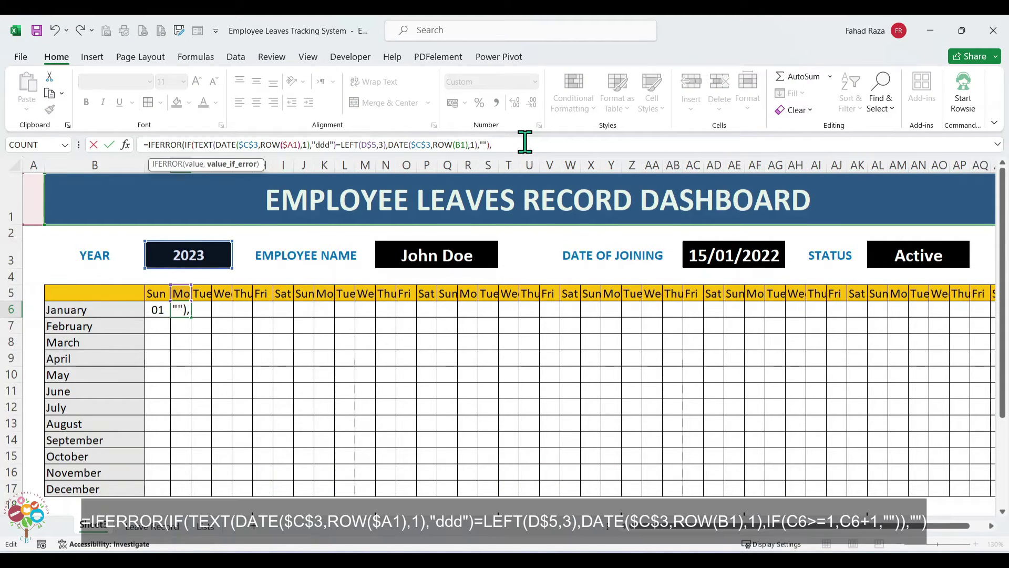
key("BackSpace")
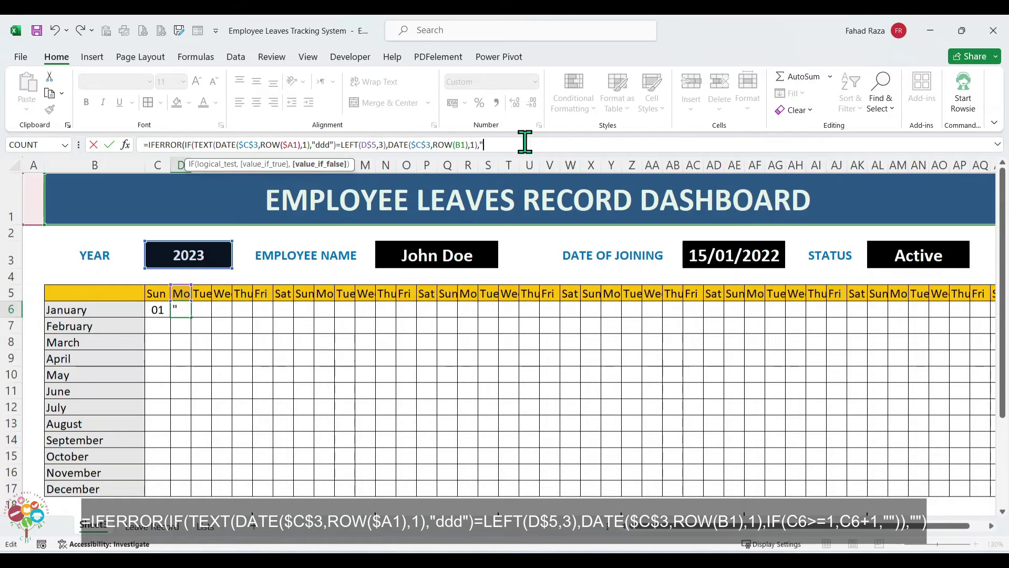
key("ctrl+shift+Left")
key("ctrl+shift+Left")
key("ctrl+shift+Left")
key("ctrl+shift+Left")
key("ctrl+shift+Left")
key("ctrl+shift+Left")
key("ctrl+shift+Left")
key("ctrl+shift+Left")
key("ctrl+shift+Left")
key("ctrl+shift+Left")
key("ctrl+shift+Left")
key("ctrl+shift+Left")
key("ctrl+shift+Left")
key("ctrl+shift+Left")
key("ctrl+shift+Left")
key("ctrl+shift+Left")
key("ctrl+shift+Left")
key("ctrl+shift+Left")
key("ctrl+shift+Left")
key("ctrl+shift+Left")
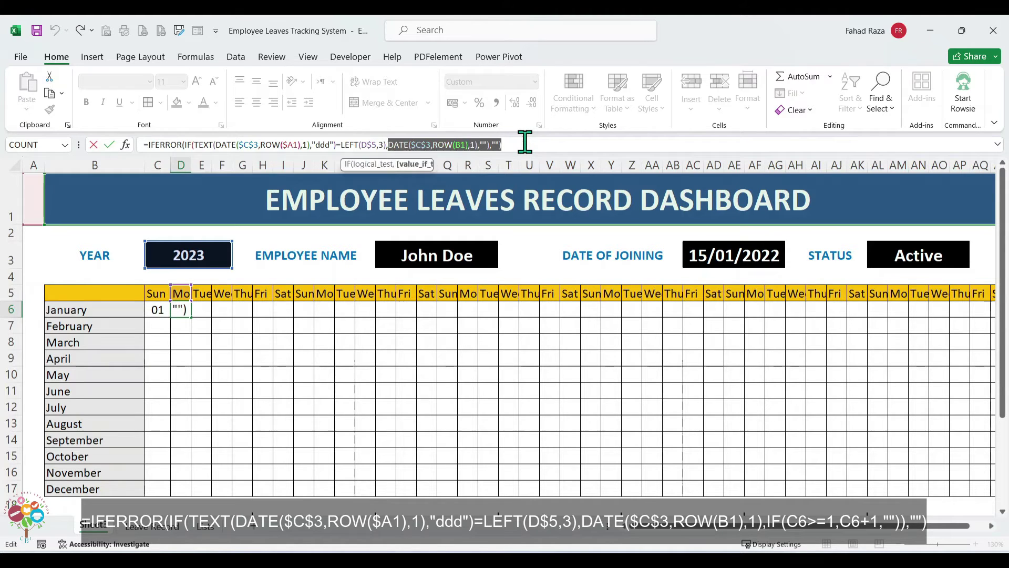
key("BackSpace")
key("Return")
key("Up")
key("Left")
key("ctrl+c")
key("Right")
key("ctrl+v")
key("Escape")
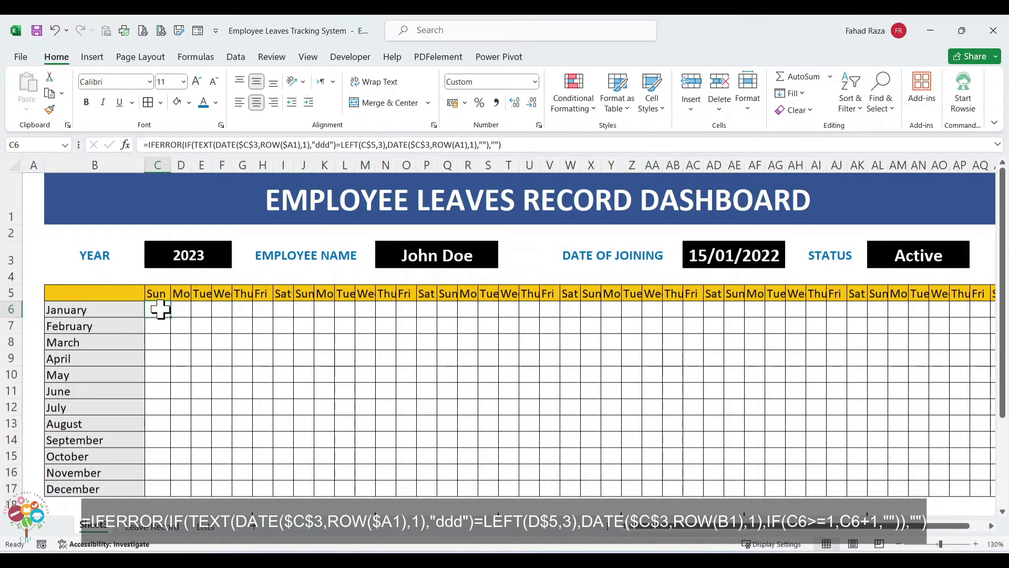
Step: Try to paste the C6 date into D6 as a plain value
key("Delete")
right_click(157, 309)
left_click(194, 219)
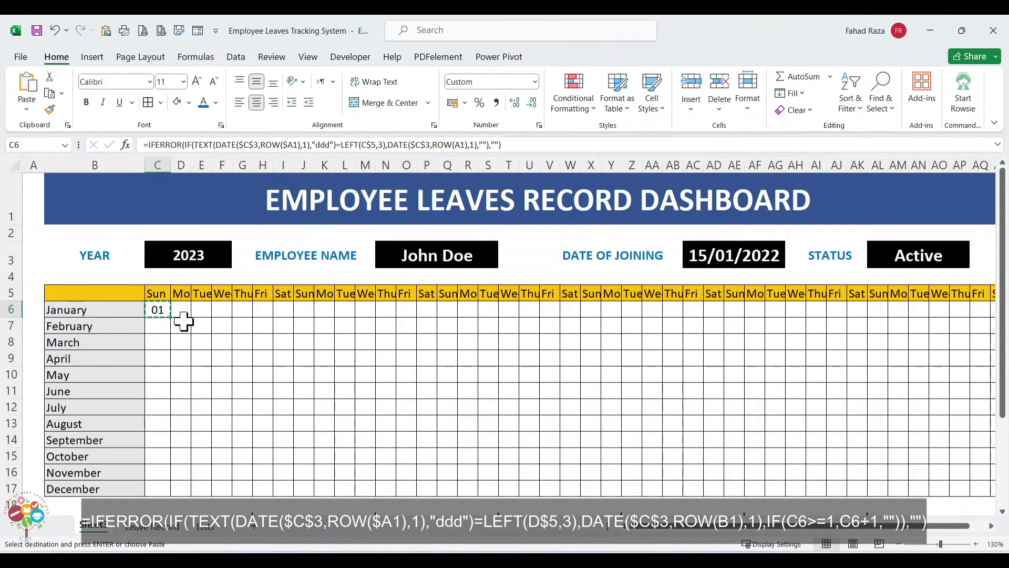
right_click(182, 311)
left_click(227, 260)
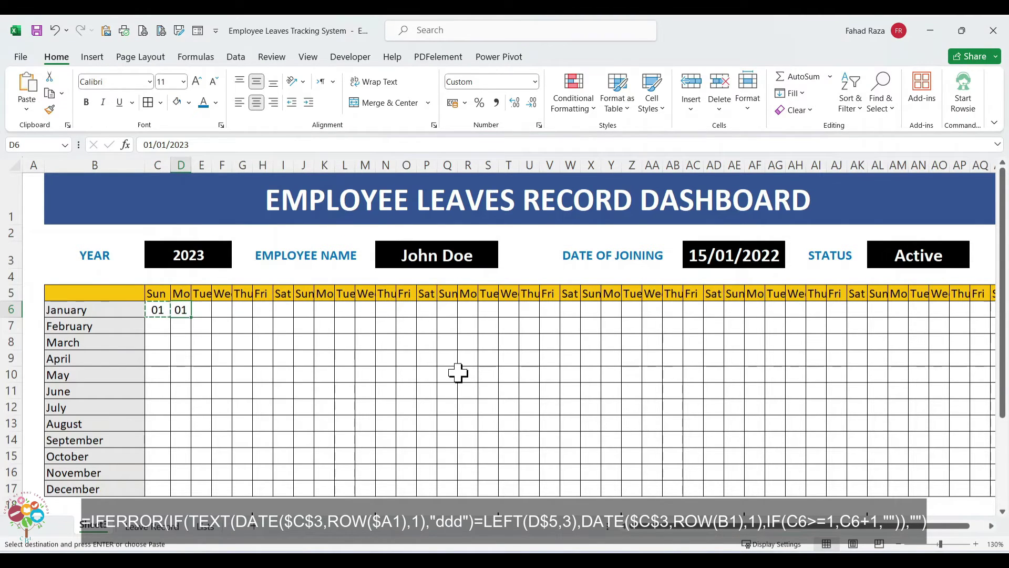
Step: Replace the plain date in D6 with the formula copied from C6
key("F2")
key("Return")
key("Up")
key("Left")
key("ctrl+c")
key("Right")
key("ctrl+v")
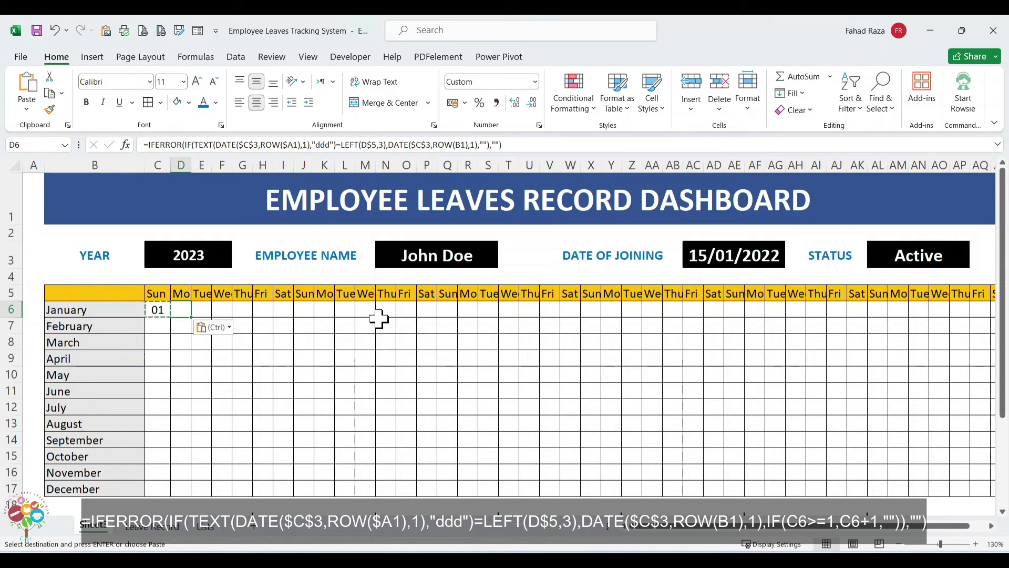
key("Delete")
right_click(165, 310)
left_click(202, 219)
right_click(180, 310)
left_click(251, 260)
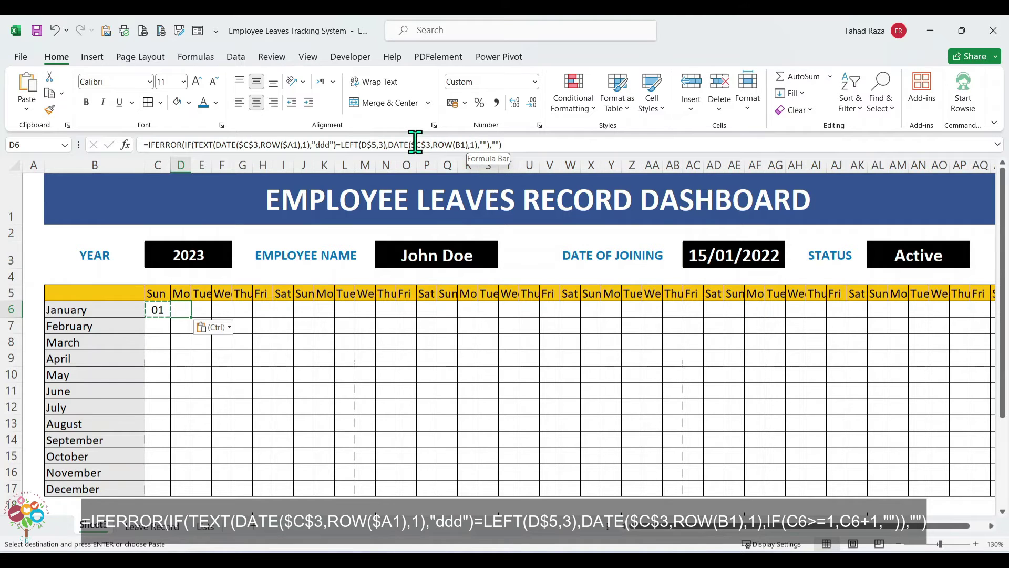
Step: Replace the inner empty-text result in the D6 formula with IF(C6>=1,C6+1,"") and commit it
left_click(488, 145)
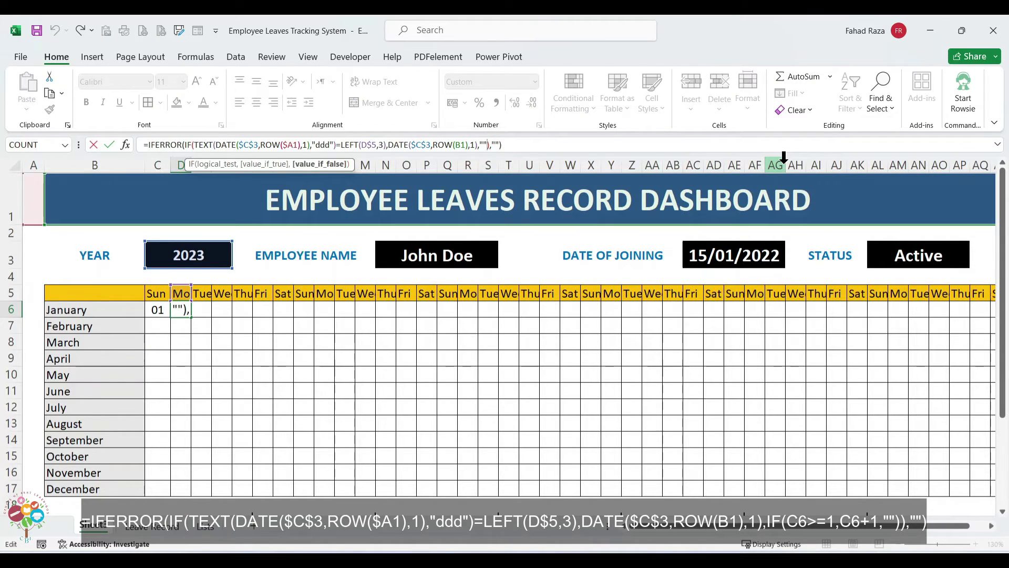
key("Left")
type("IF")
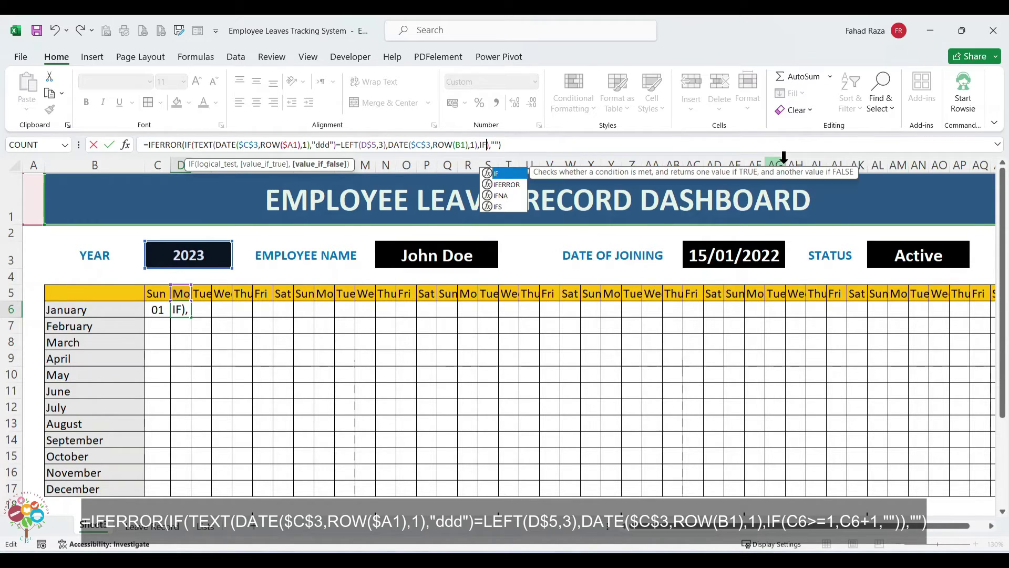
type("(")
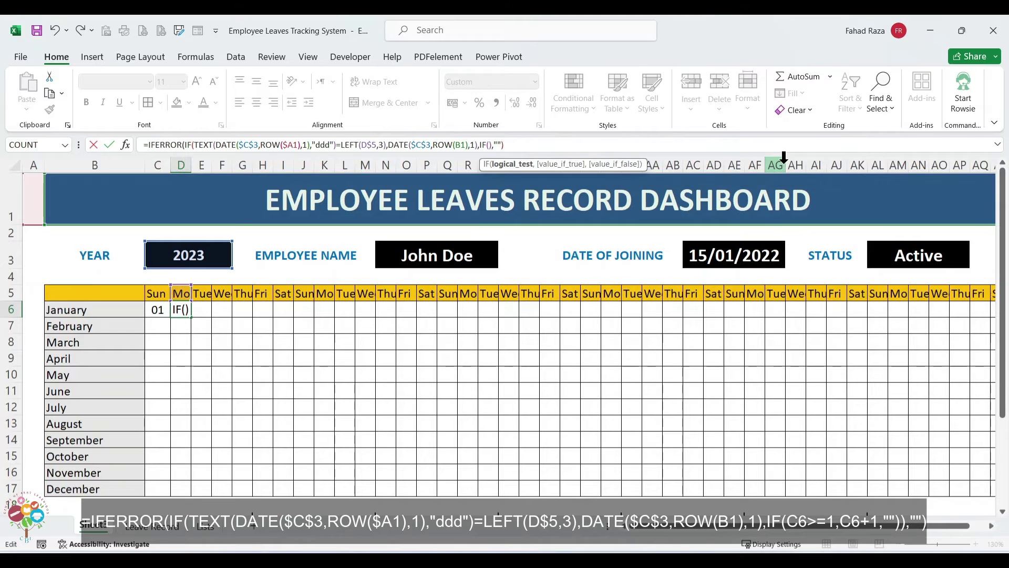
left_click(162, 311)
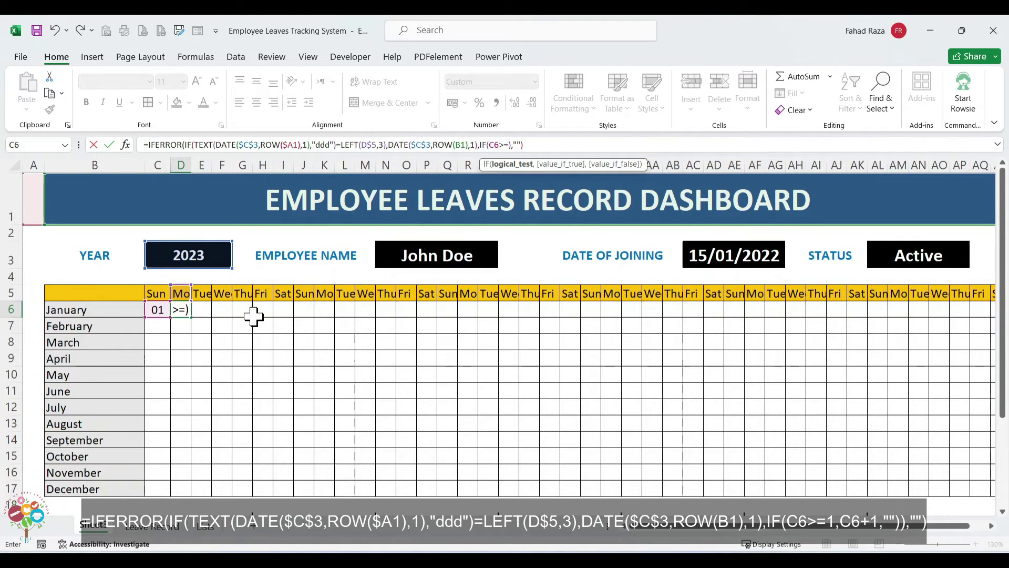
type(">=1,C")
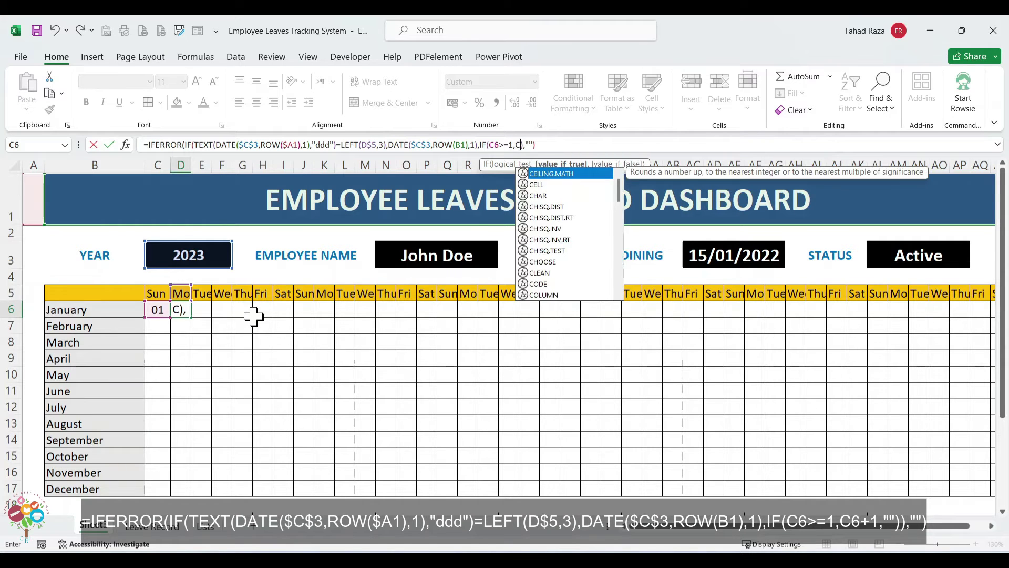
type("6+1")
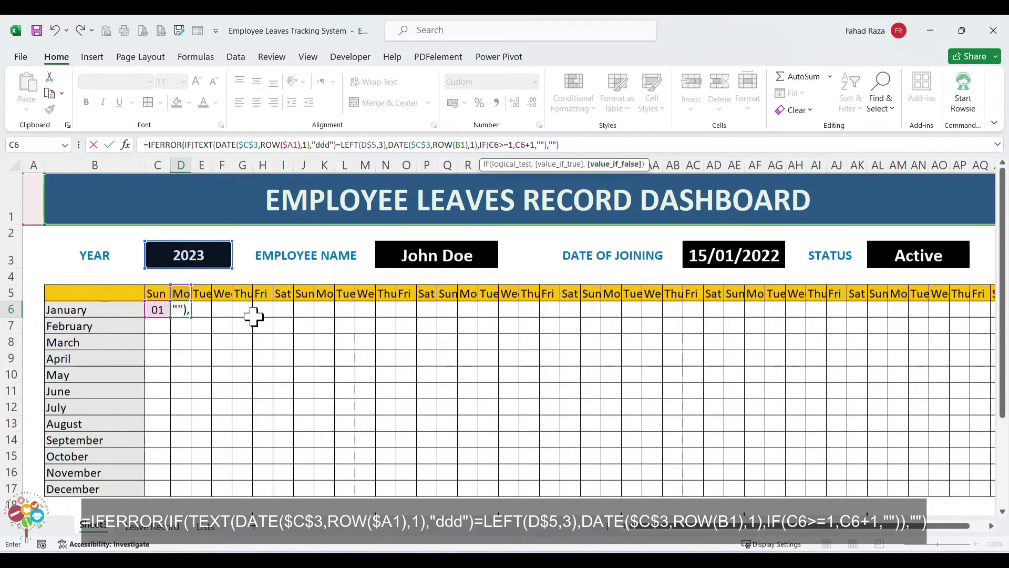
key("ctrl+Return")
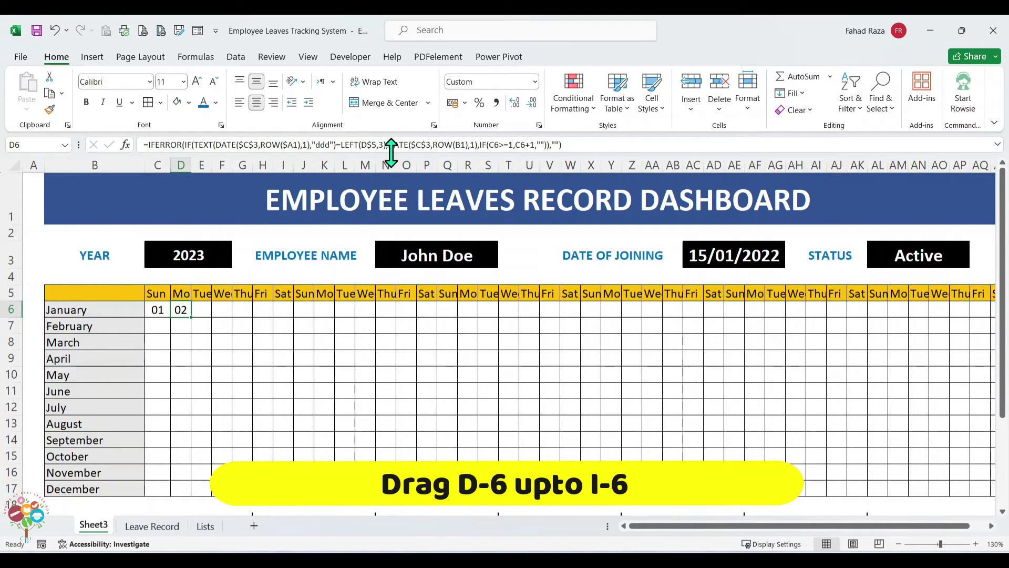
Step: Copy the D6 formula across the remaining first-week January cells E6:I6
right_click(183, 314)
left_click(215, 219)
left_click_drag(202, 310, 284, 312)
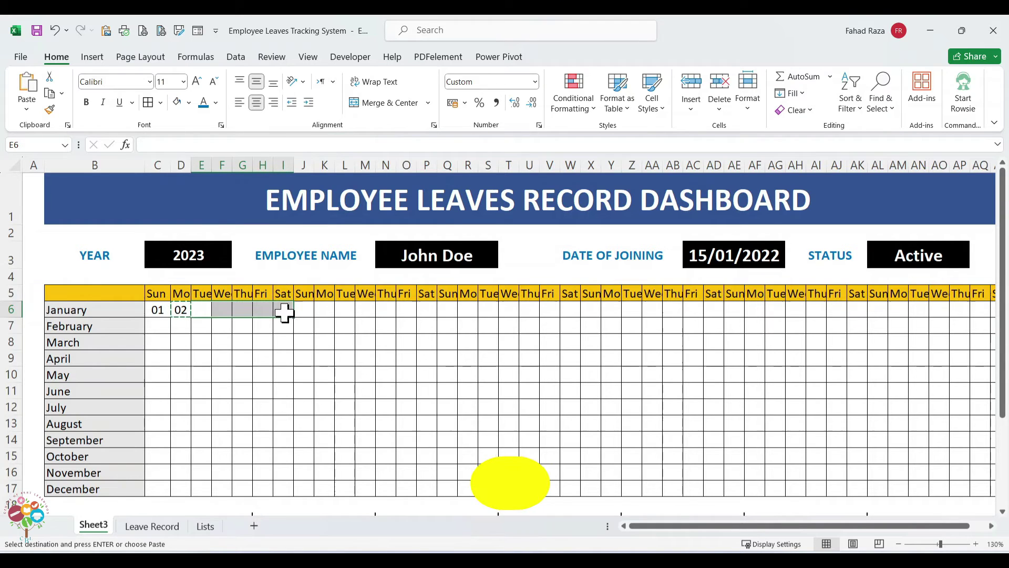
Step: Paste the copied D6 formula into E6:I6 and save the workbook
right_click(283, 311)
left_click(368, 261)
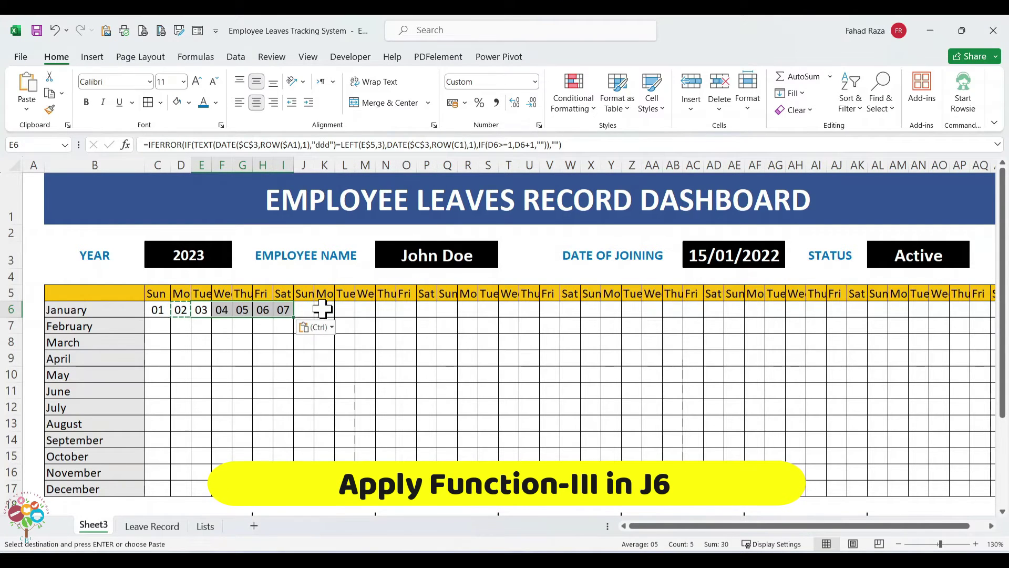
left_click(304, 311)
key("ctrl+s")
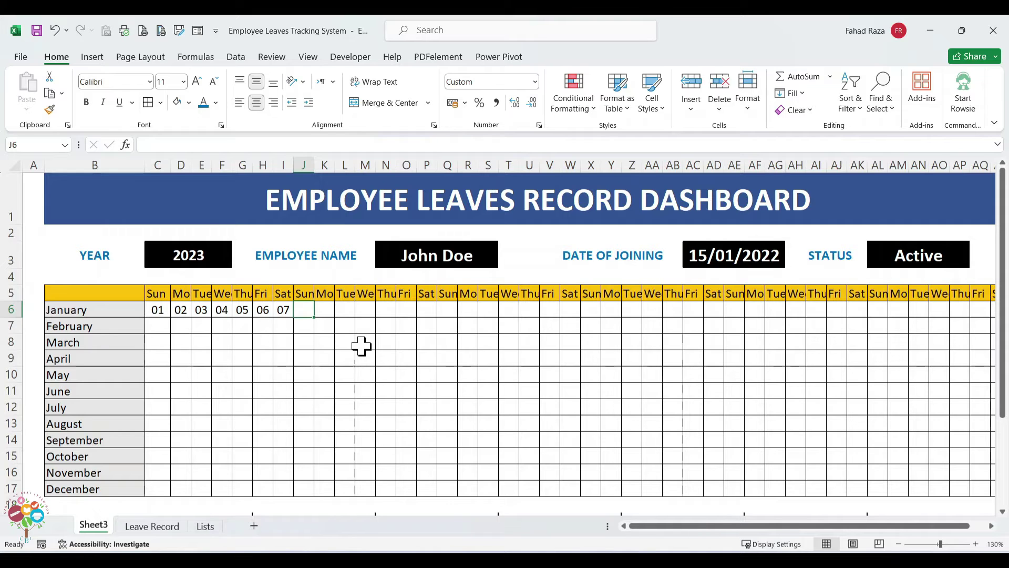
Step: Begin the J6 formula with =IFERROR(IF(AND(I6>=1,I6+1<= to test the previous day's date
type("=IFERROR(")
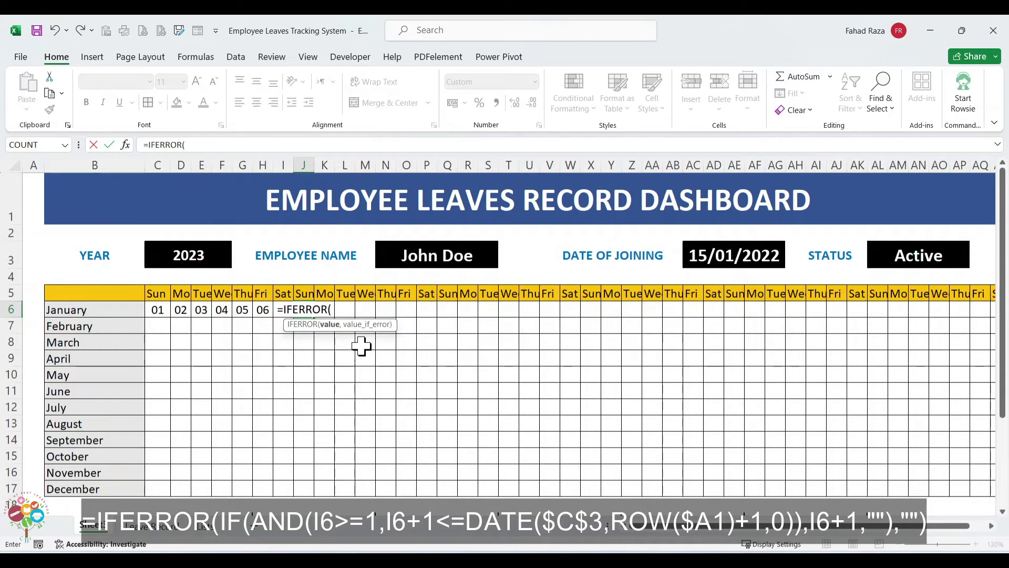
type("IF(AND")
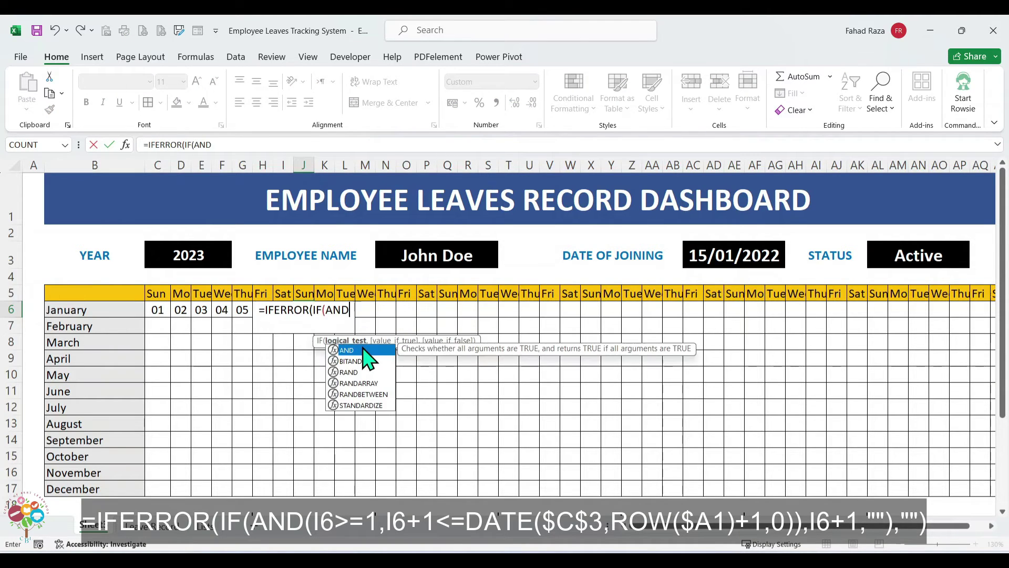
type("(")
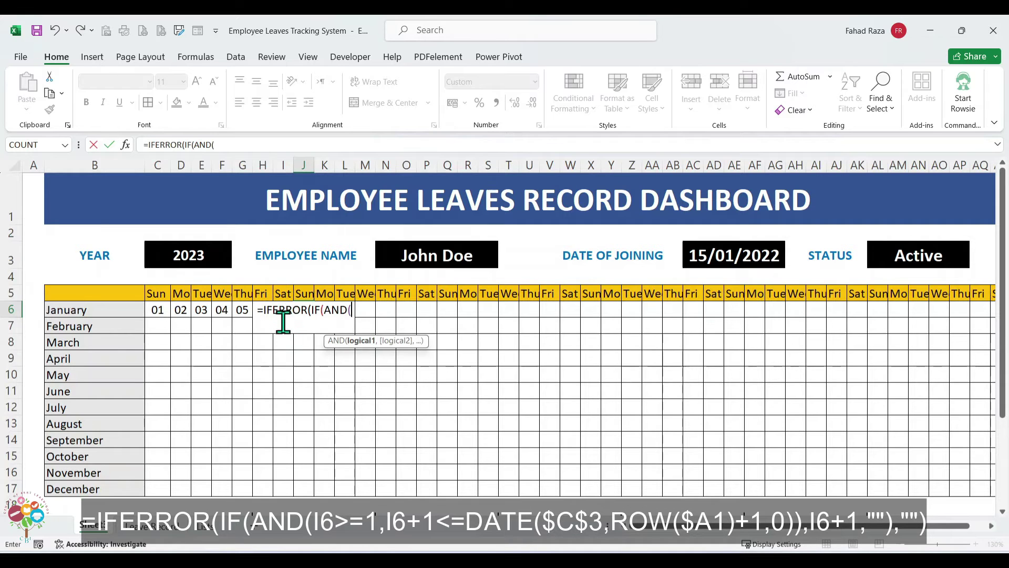
type("I6")
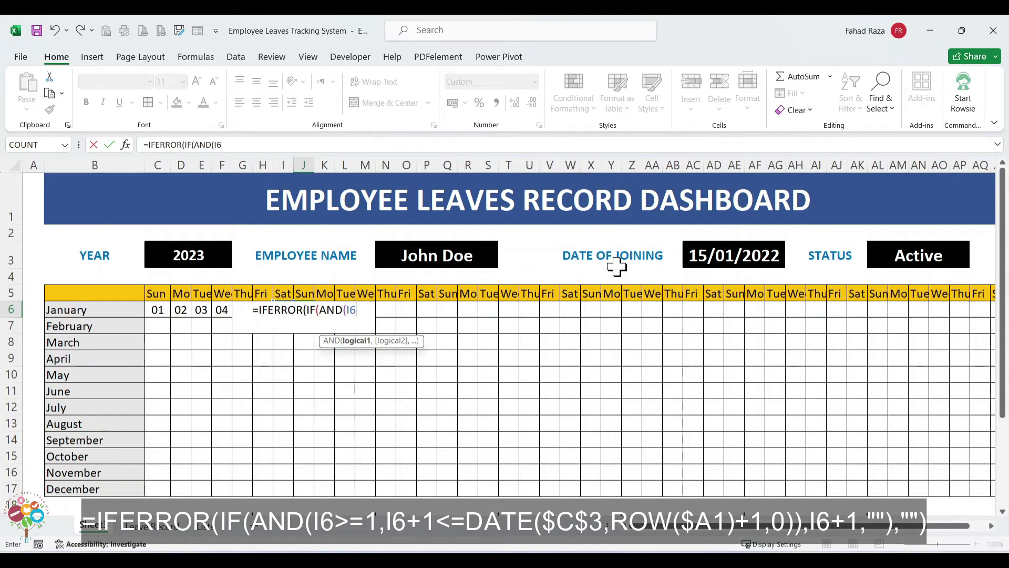
type(">=1")
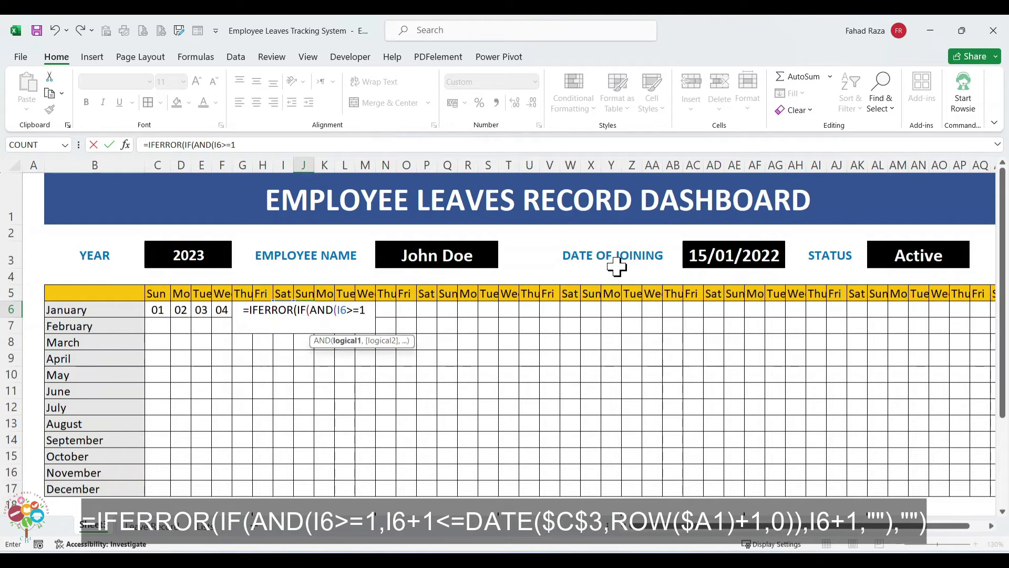
type(",I6")
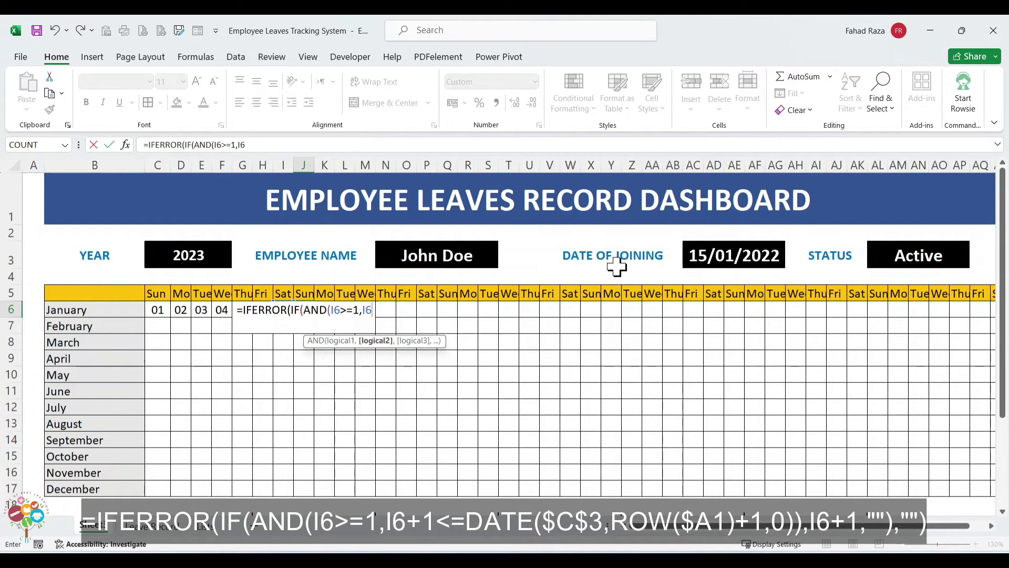
type("+1<=")
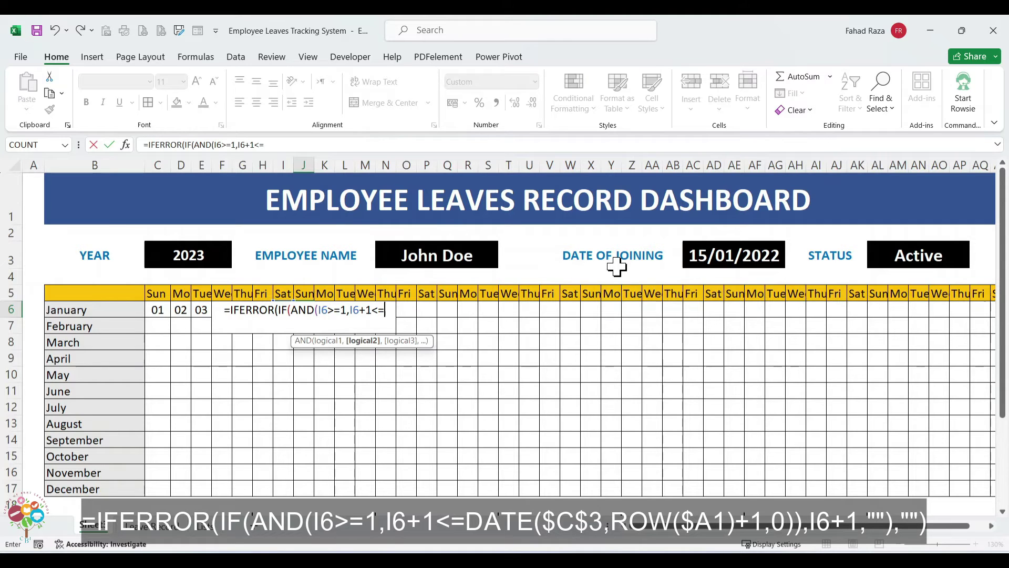
Step: Continue the J6 formula with the month-end limit DATE(C3,ROW($A1)+1,0)), referencing the year cell
type("DATE(")
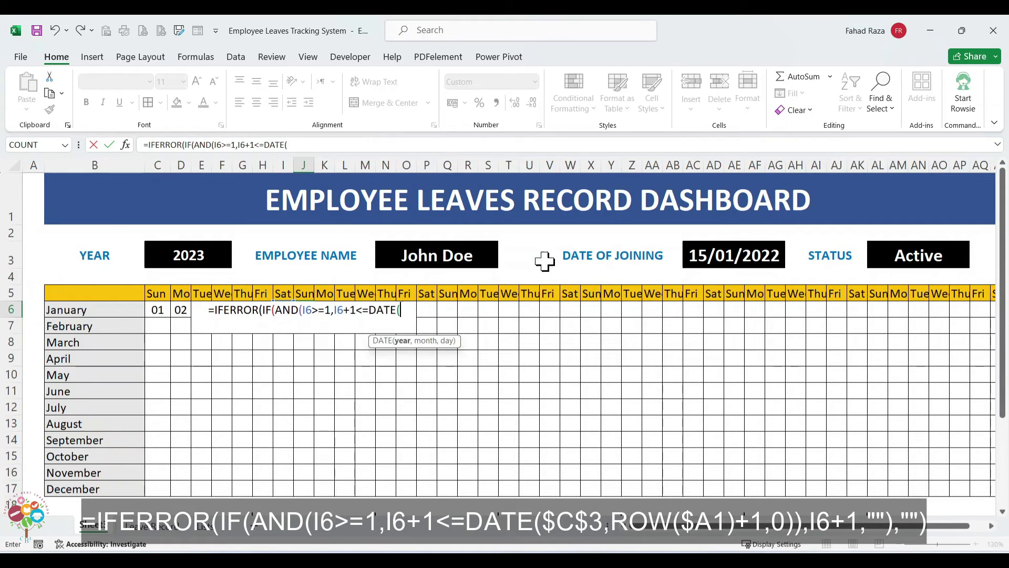
left_click(201, 258)
type(",")
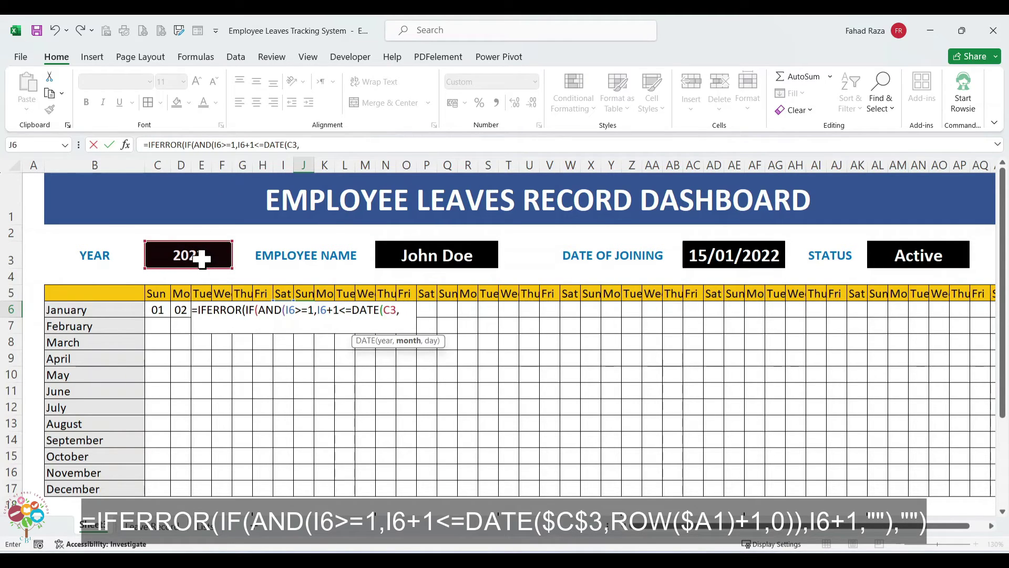
type("ROW(")
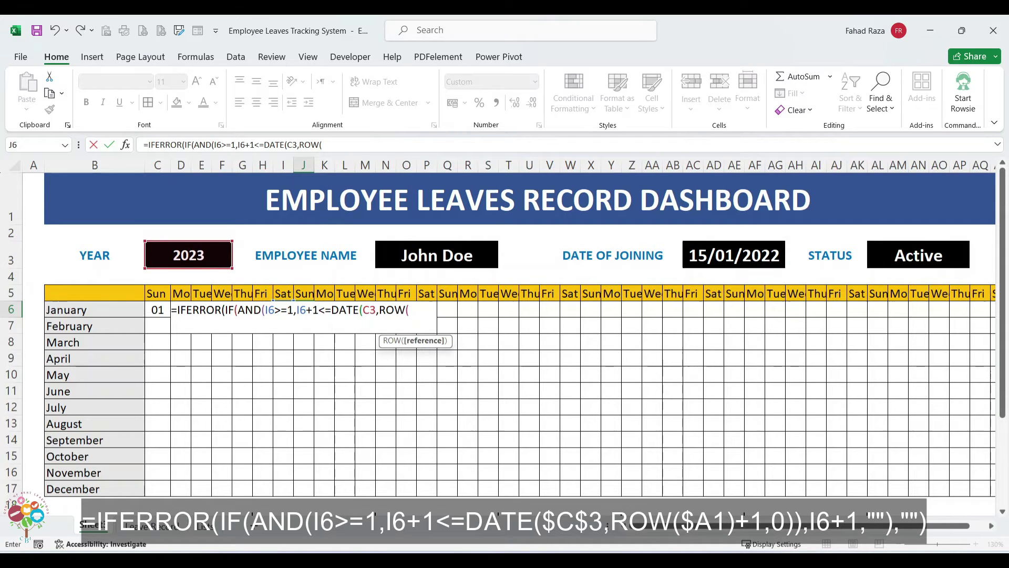
left_click(33, 208)
left_click(415, 311)
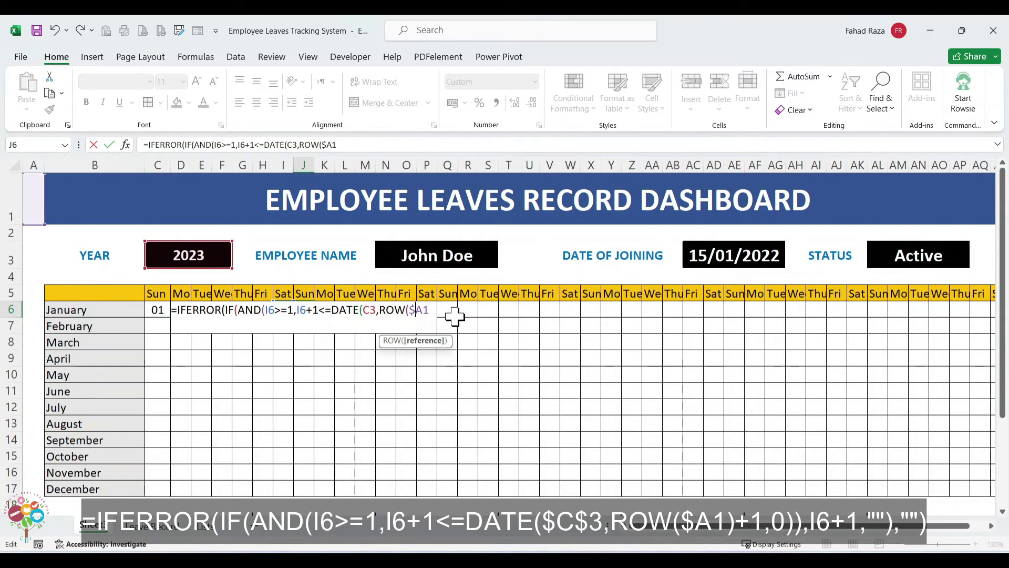
type(")")
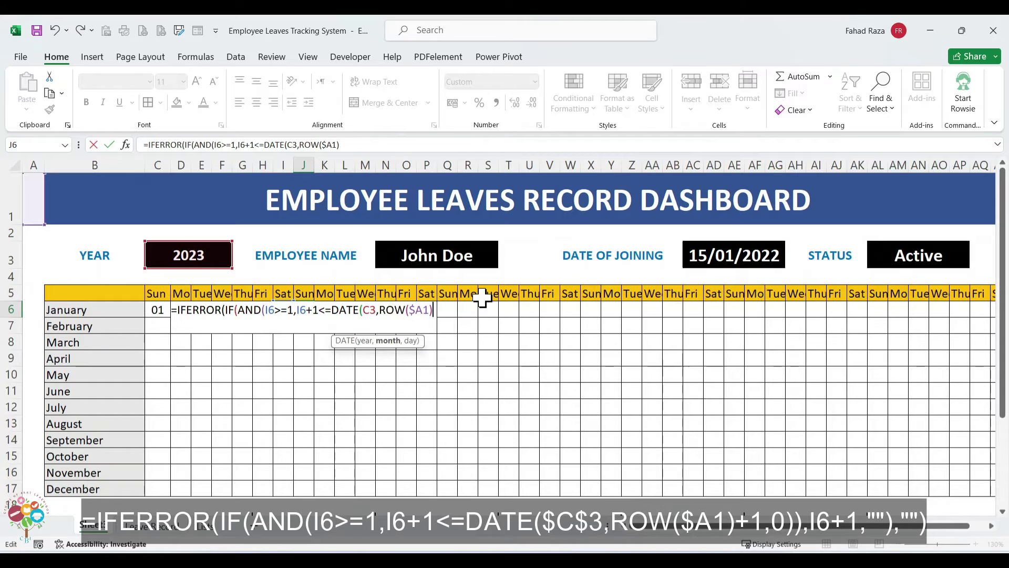
type("+1")
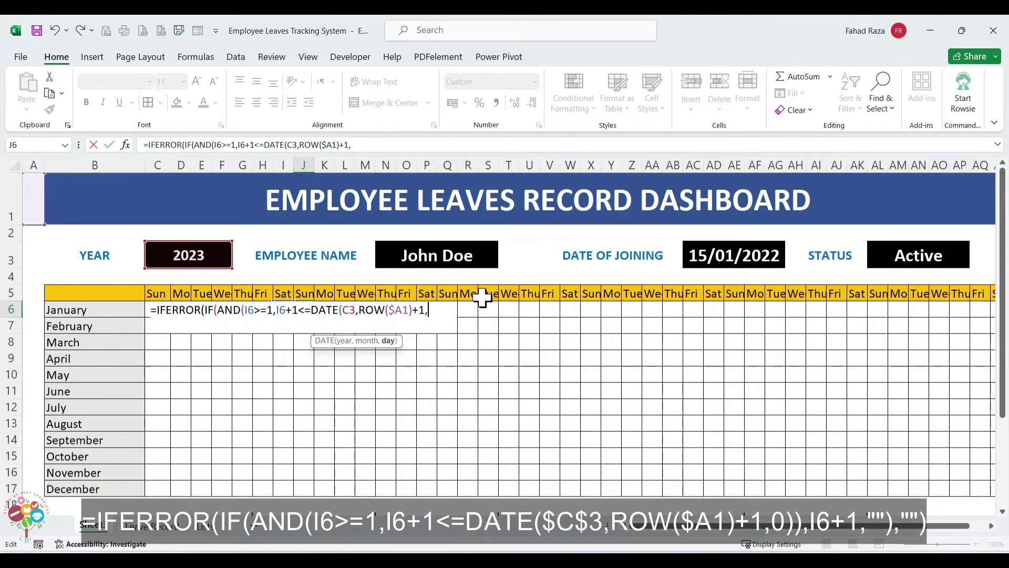
type(",0)),")
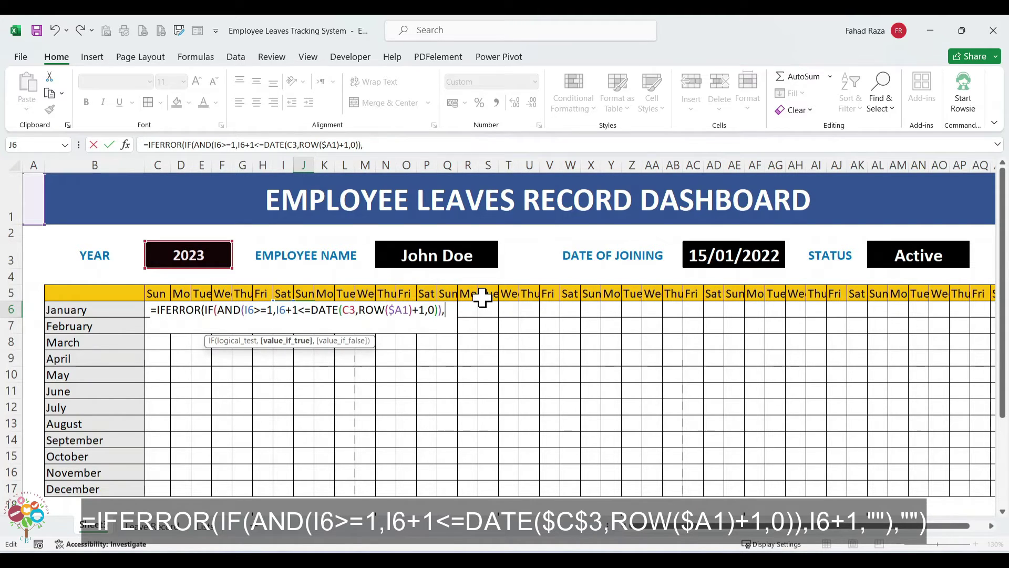
Step: Complete the J6 formula with I6+1,""),"") so it returns the next day or a blank
type("I6+1,\"\")")
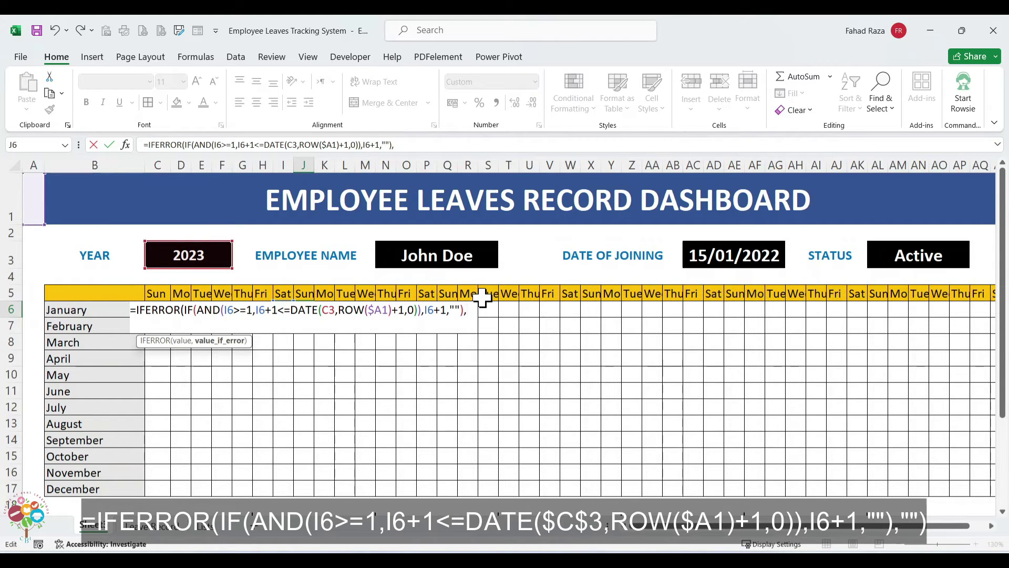
type(",\"\")")
key("Return")
key("Up")
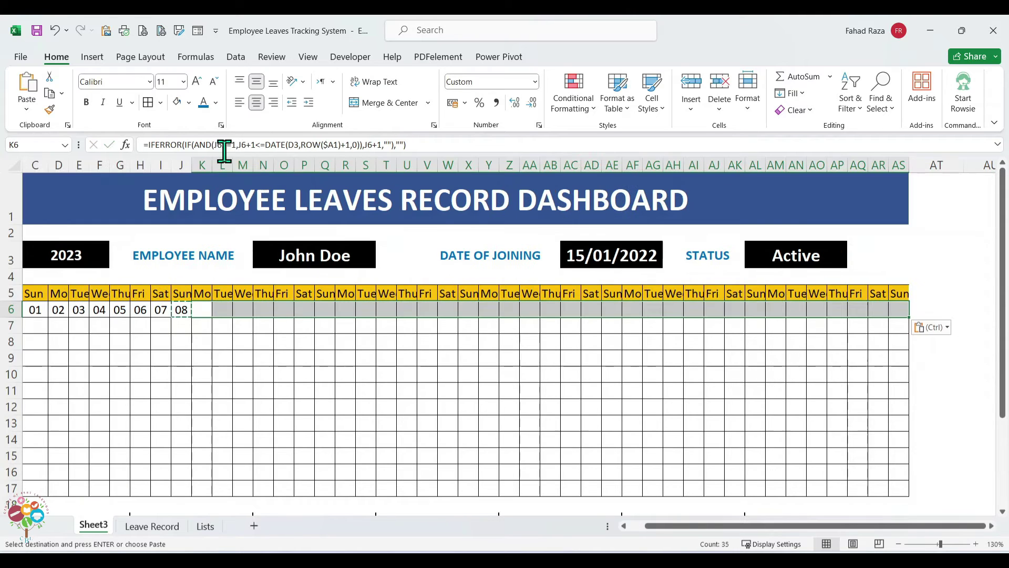
Step: Try replacing the two J6 references in the AND condition of K6's formula with I6
left_click(216, 145)
key("shift+Left")
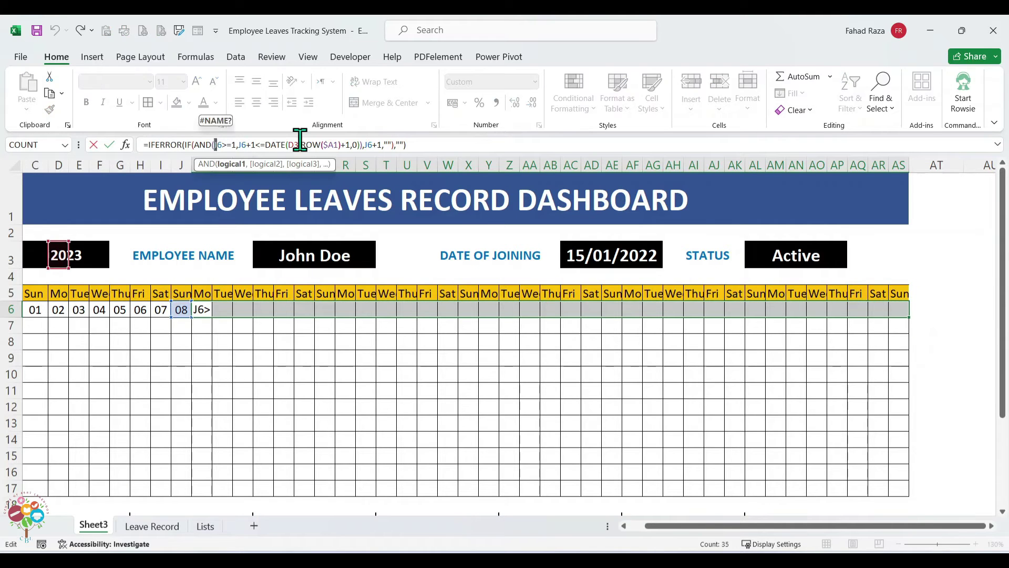
type("I")
key("Return")
key("Up")
key("Down")
key("Left")
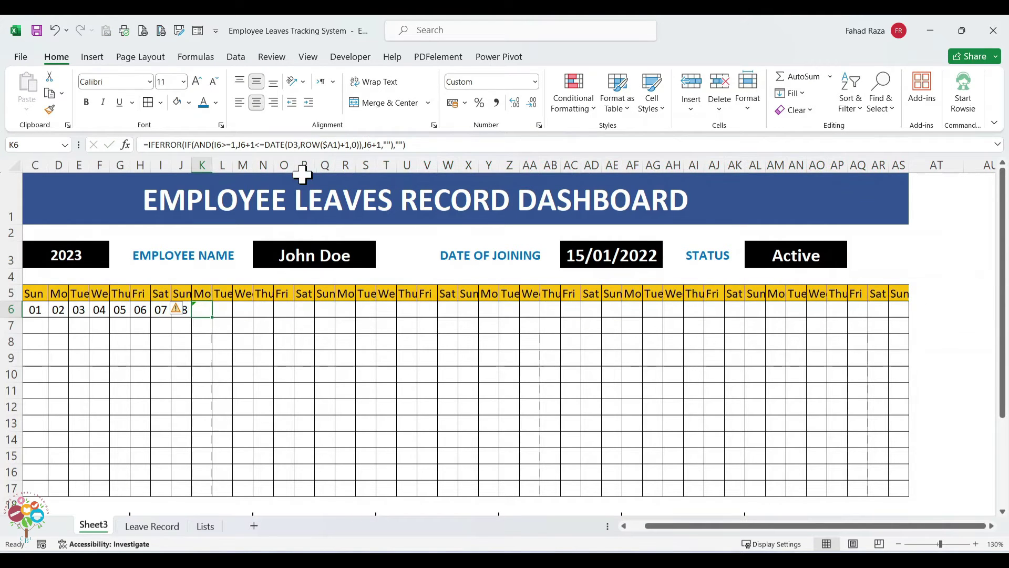
left_click(244, 145)
key("shift+Left")
type("I")
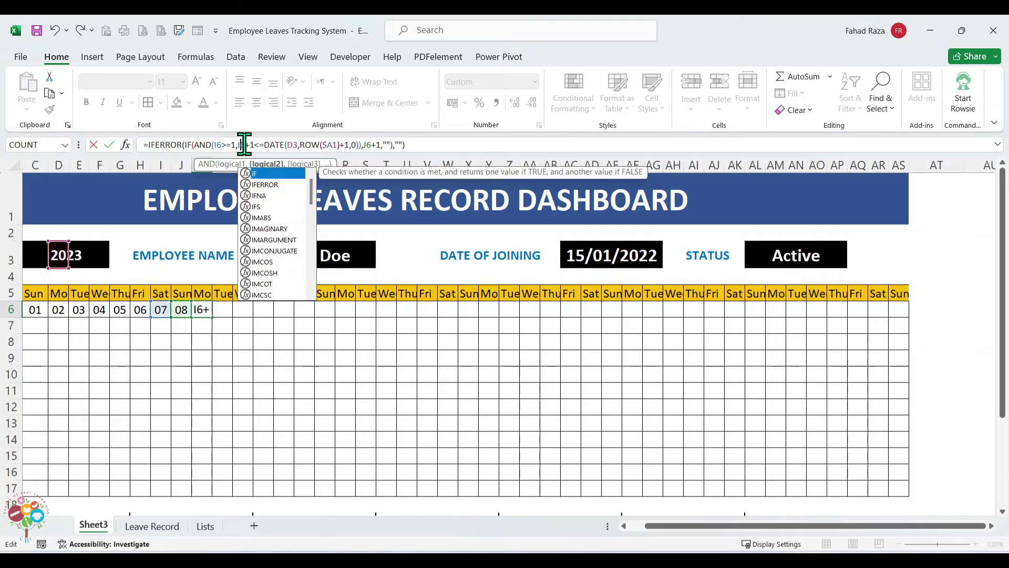
key("Return")
key("Up")
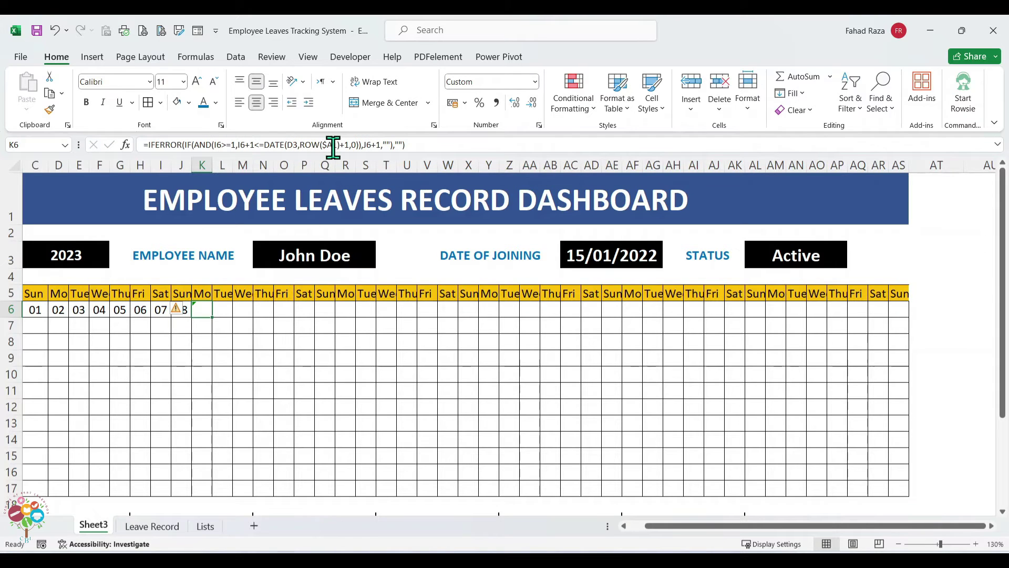
Step: Make the year reference in J6's formula absolute as $C$3
key("Left")
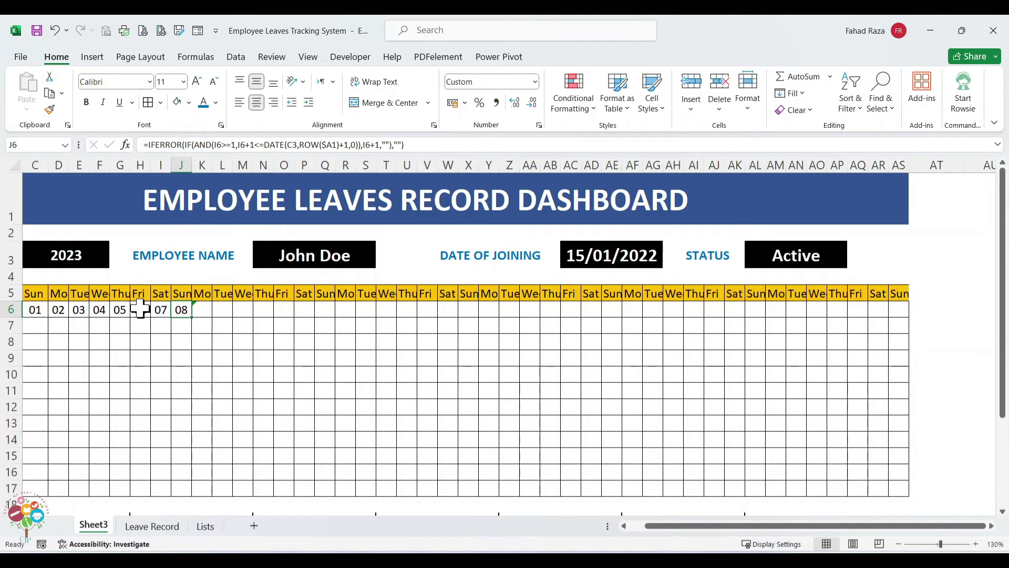
left_click(291, 145)
key("F4")
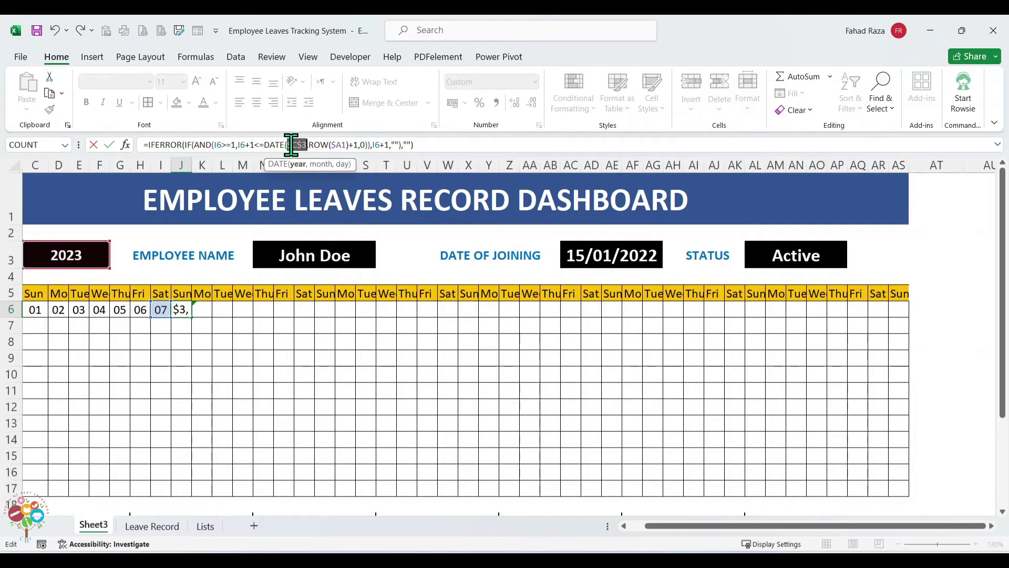
key("F4")
key("F4")
key("F4")
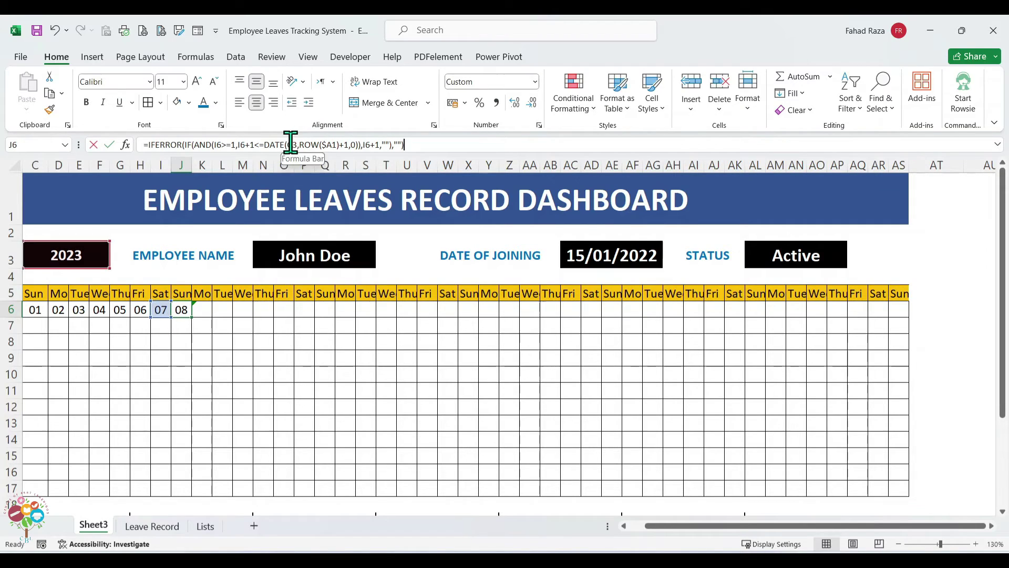
key("F4")
key("Return")
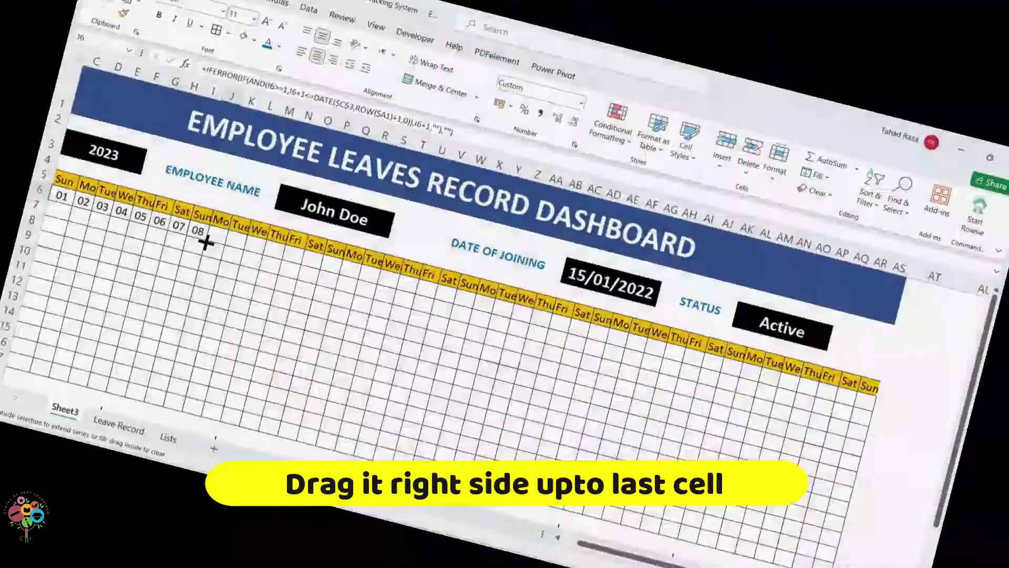
Step: Fill the J6 formula across the January row through AS6
left_click_drag(205, 242, 902, 320)
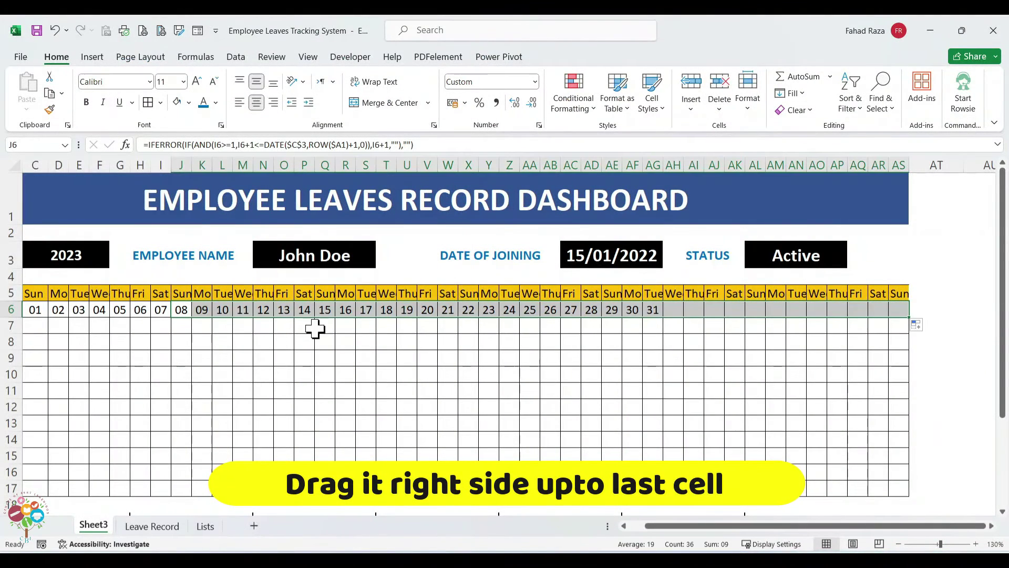
left_click(132, 310)
key("Left")
key("Left")
key("Left")
key("Left")
key("Left")
key("Left")
key("Left")
key("Right")
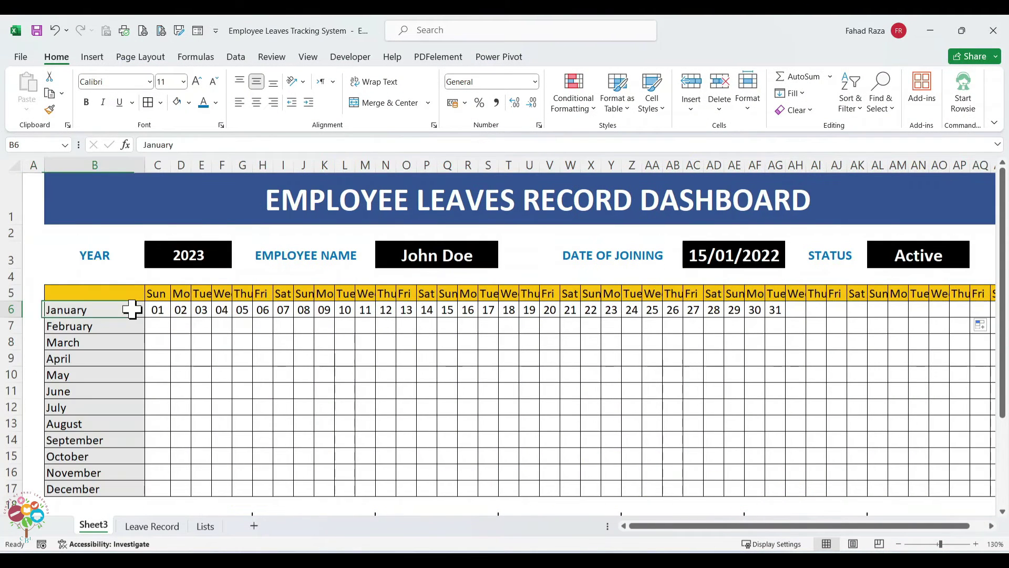
Step: Copy the January row formulas in C6:AS6 down through December in row 17
left_click(169, 315)
key("ctrl+shift+Right")
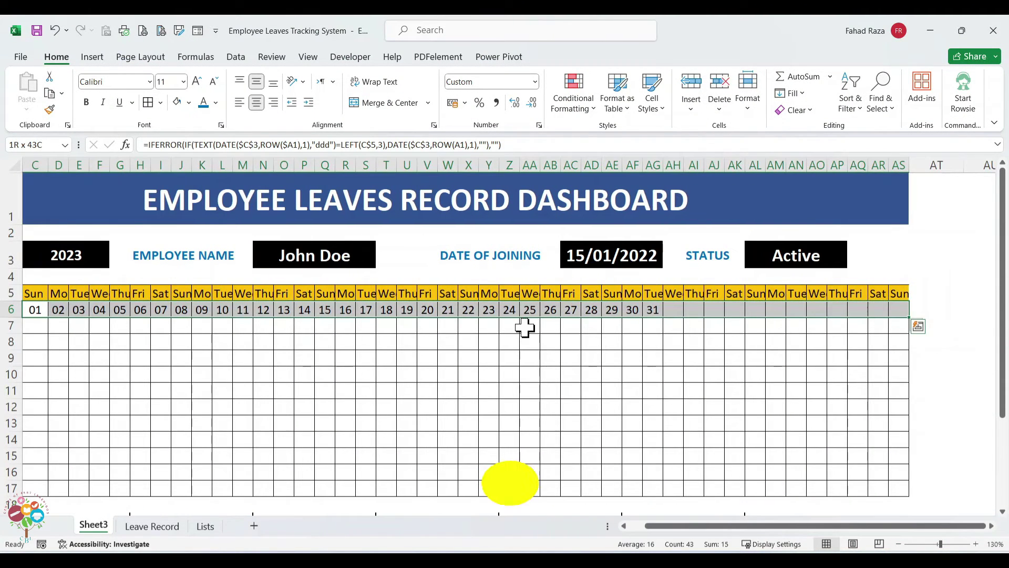
left_click(918, 339)
left_click_drag(910, 318, 845, 482)
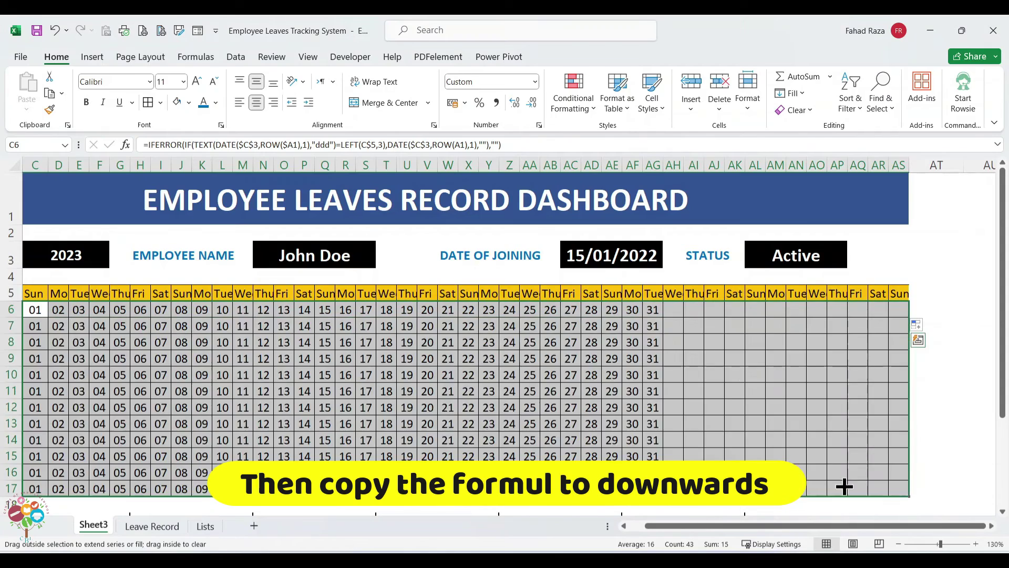
key("Left")
key("Right")
Step: Reduce the font size of the calendar dates in C6:AS17 to 10
left_click_drag(90, 295, 895, 493)
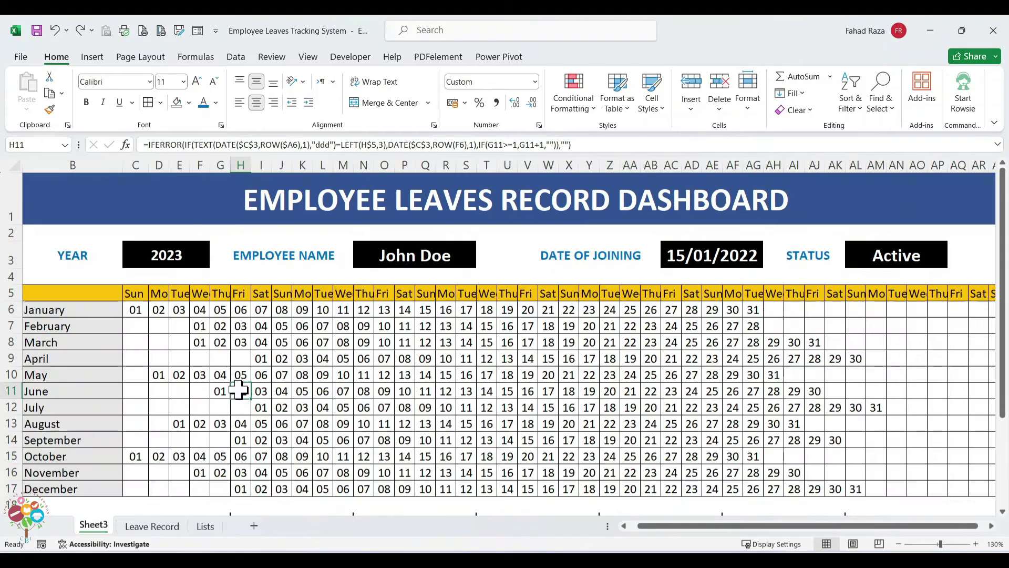
left_click_drag(136, 314, 897, 491)
left_click(213, 81)
left_click(177, 359)
left_click_drag(655, 527, 626, 526)
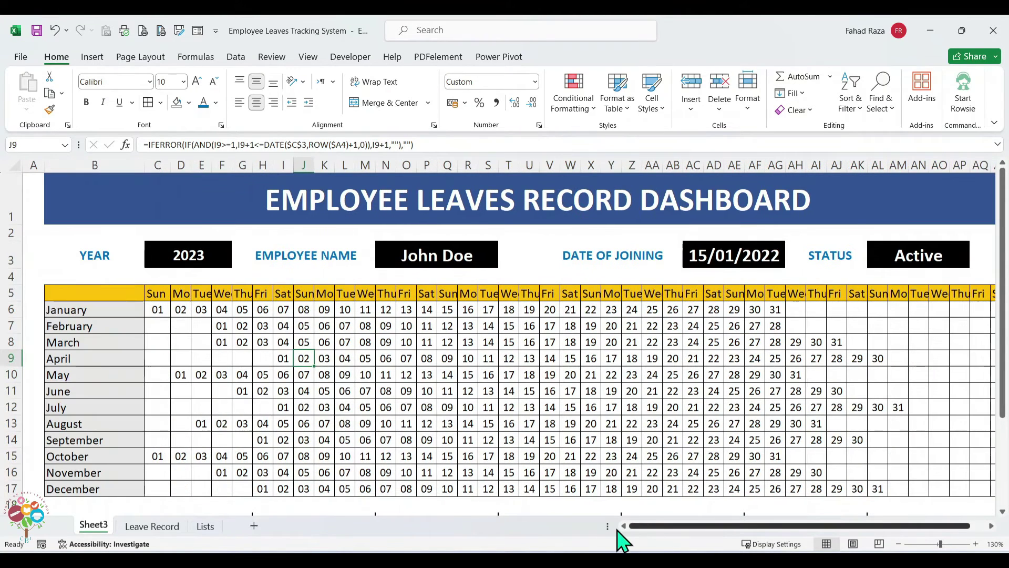
left_click_drag(150, 295, 892, 295)
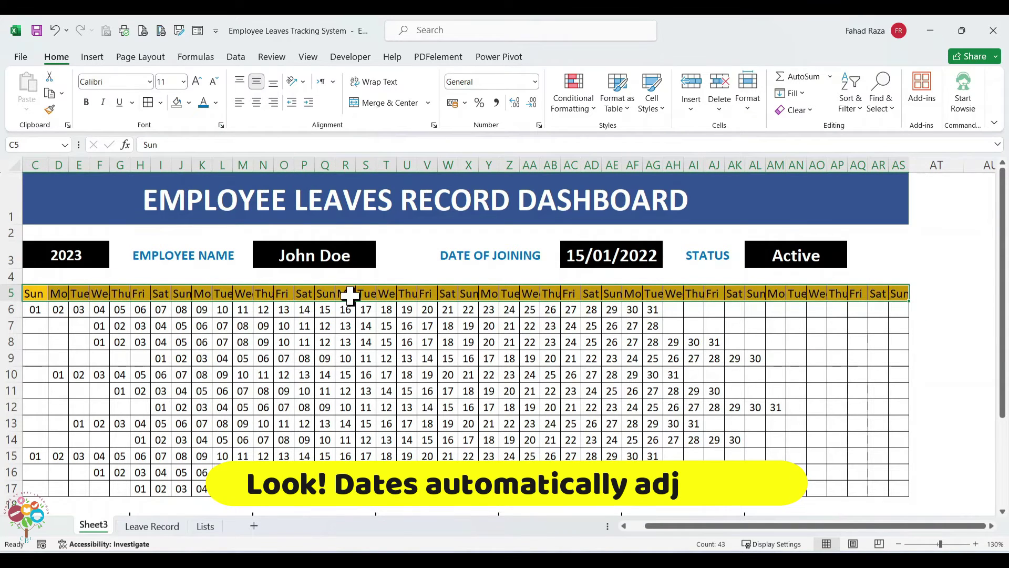
right_click(350, 298)
left_click(400, 478)
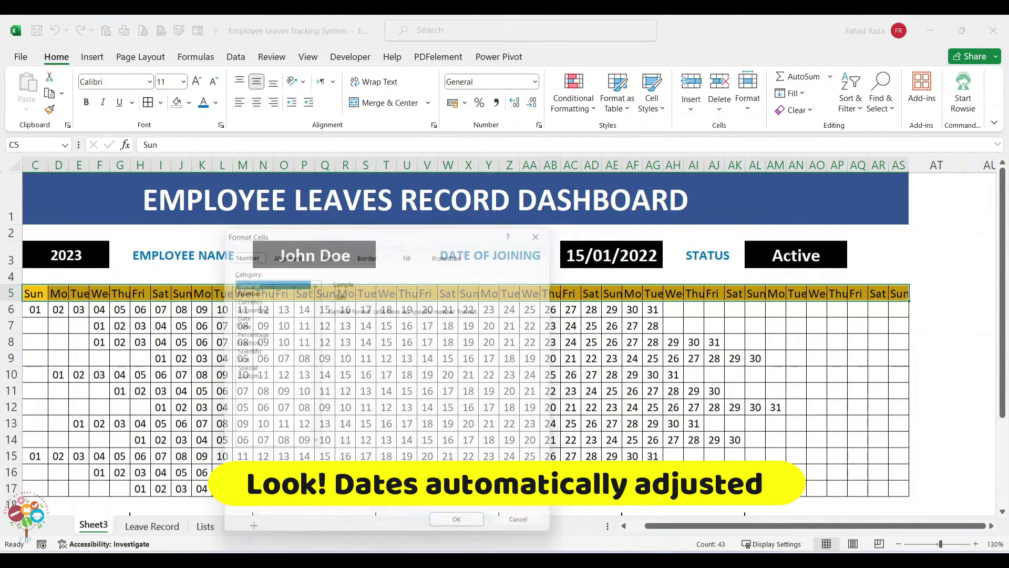
left_click(552, 226)
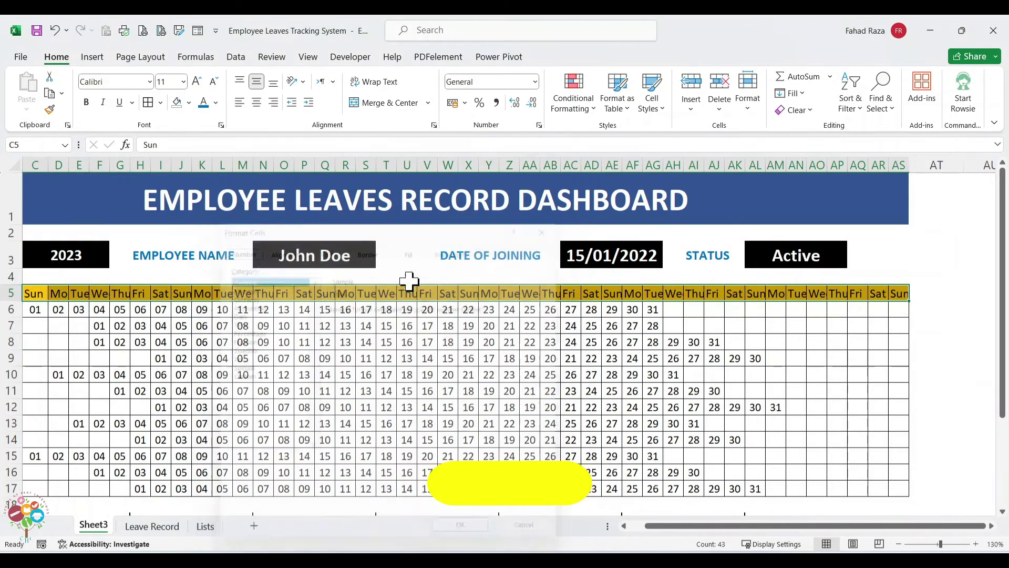
Step: Rotate the day names in C5:AS5 vertically with a 90-degree text orientation
right_click(389, 297)
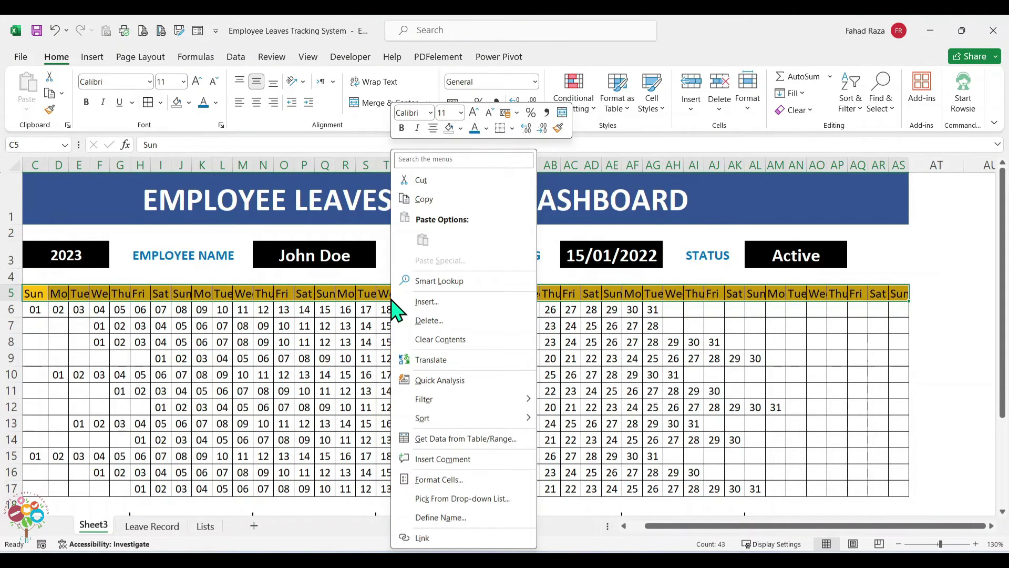
left_click(437, 479)
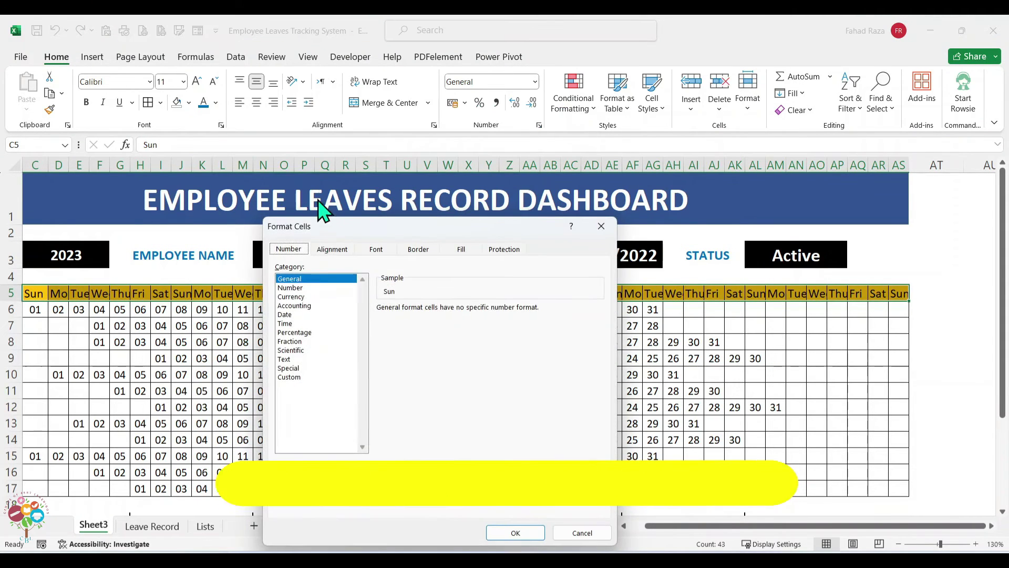
left_click(332, 251)
left_click(552, 283)
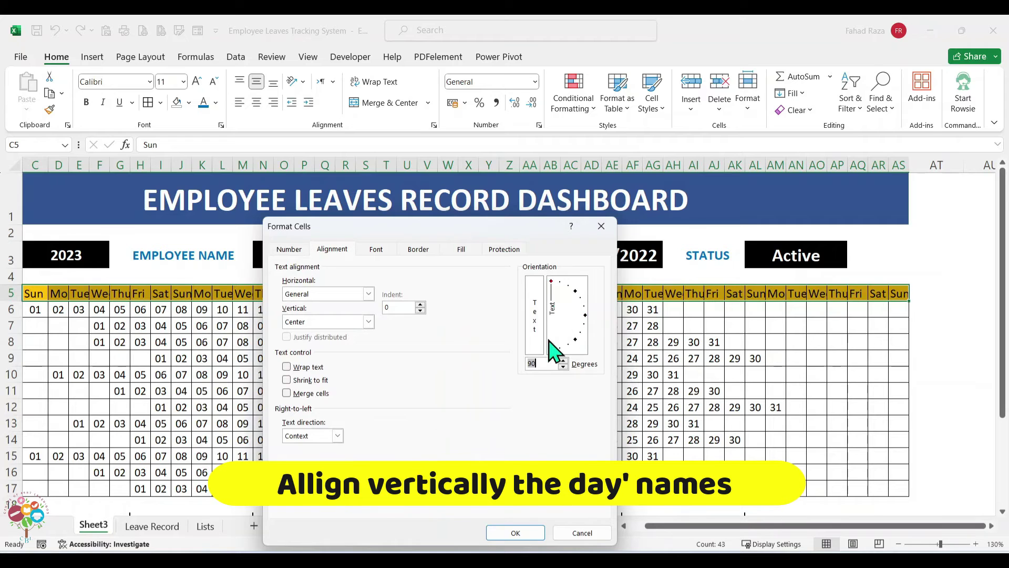
left_click(525, 534)
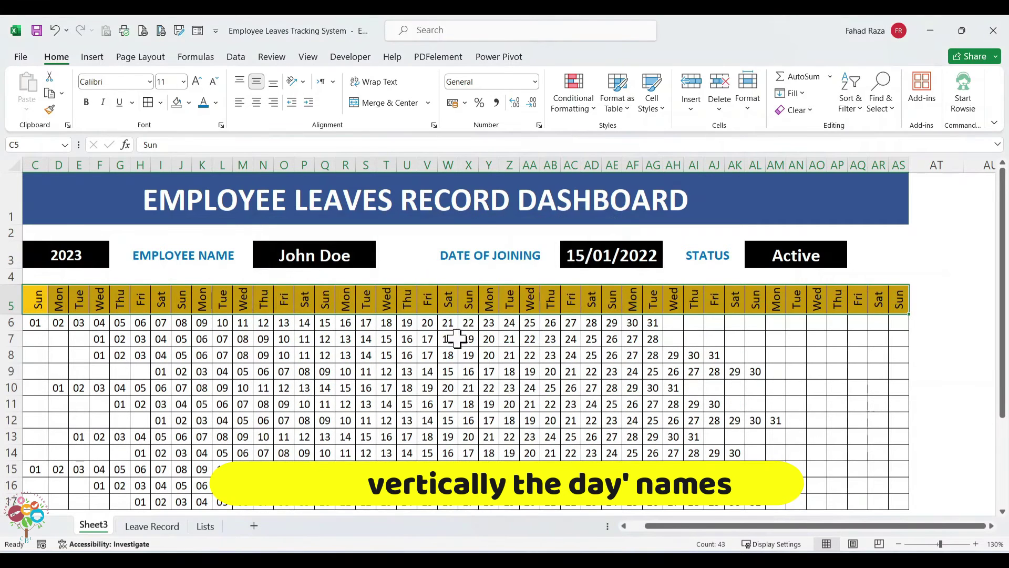
Step: Enter the heading Months in cell B5 and make it bold and centered
left_click(634, 526)
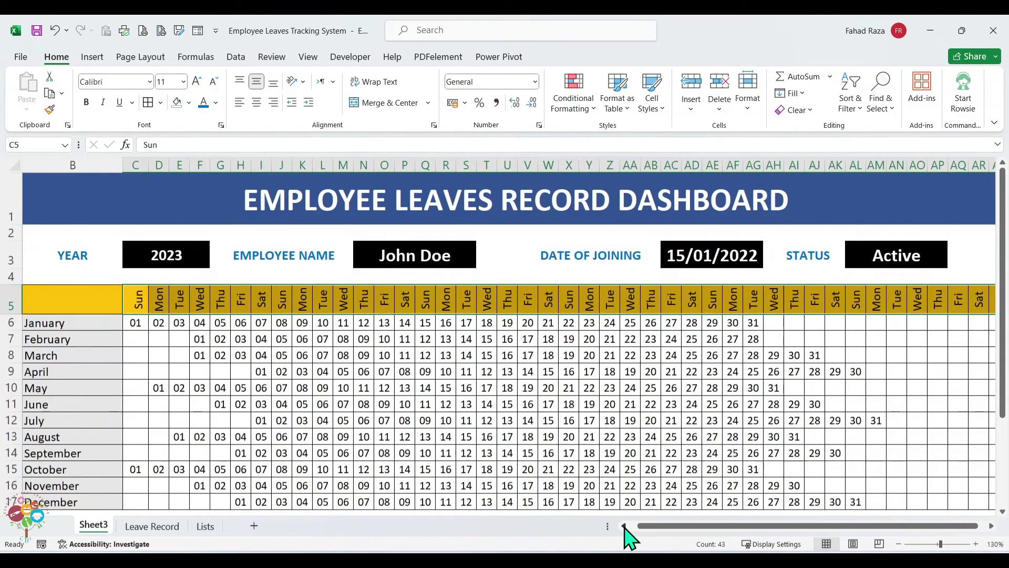
left_click(368, 358)
left_click(125, 295)
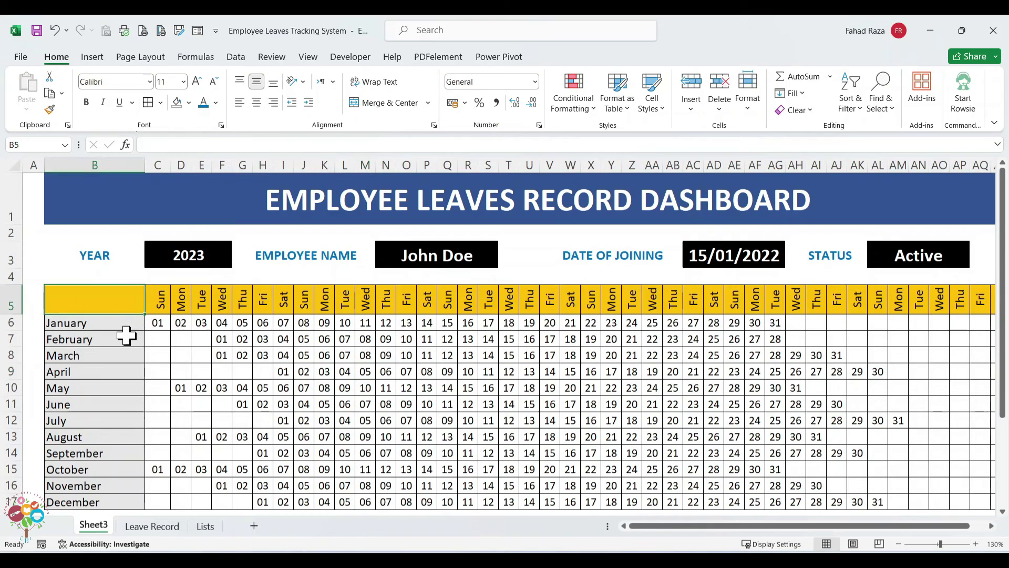
type("Months")
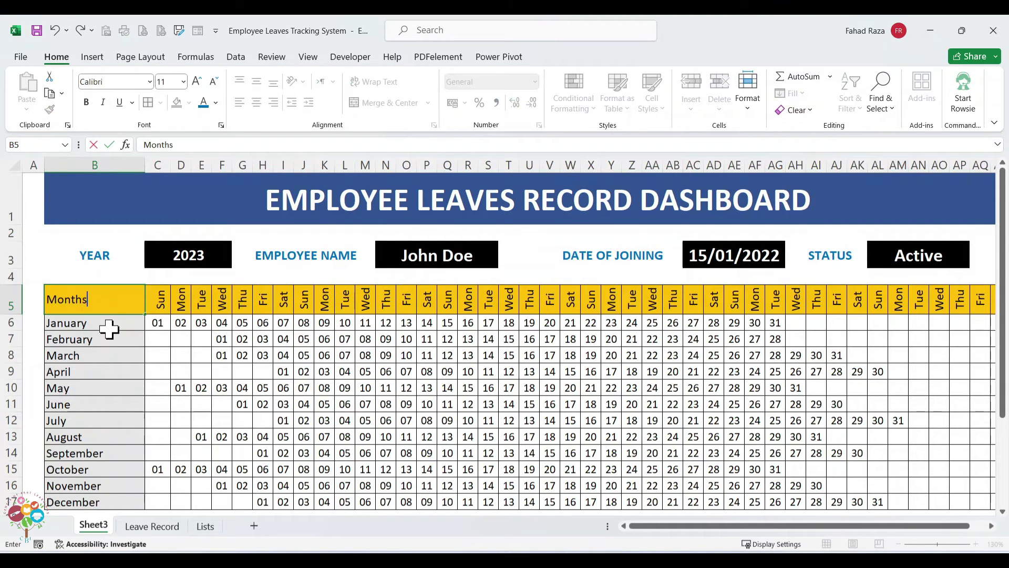
key("ctrl+Return")
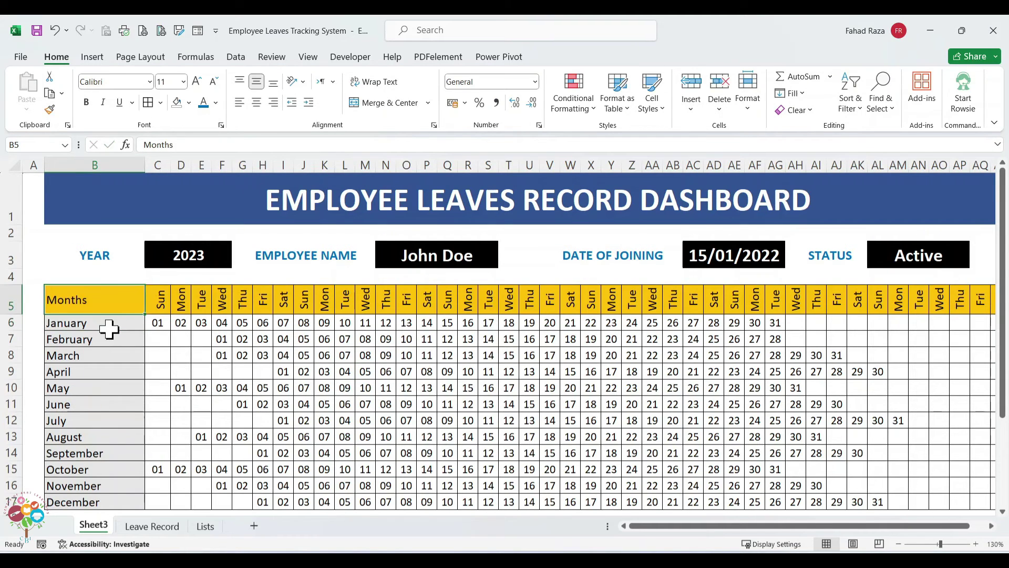
left_click(257, 102)
left_click(241, 370)
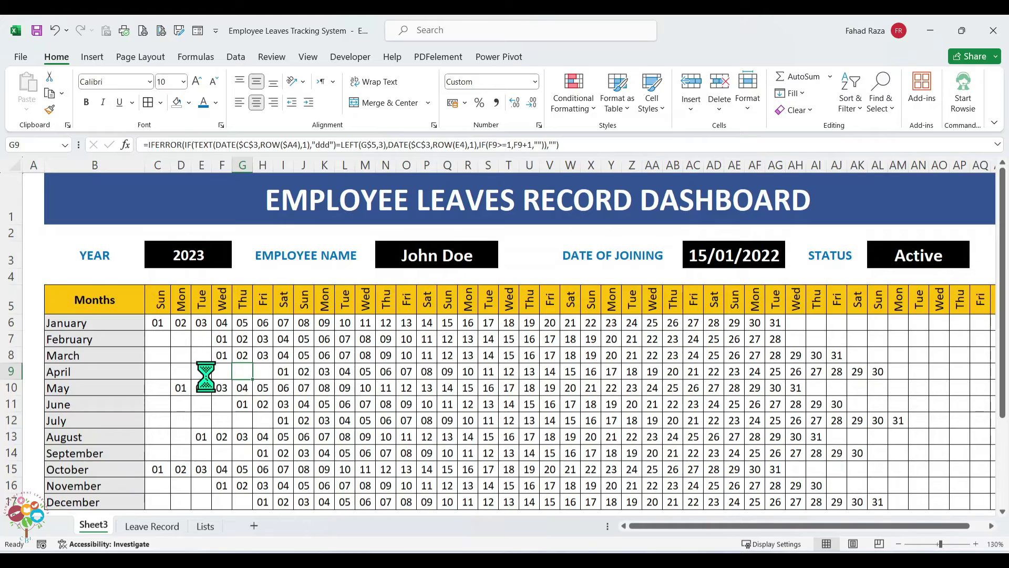
left_click(122, 388)
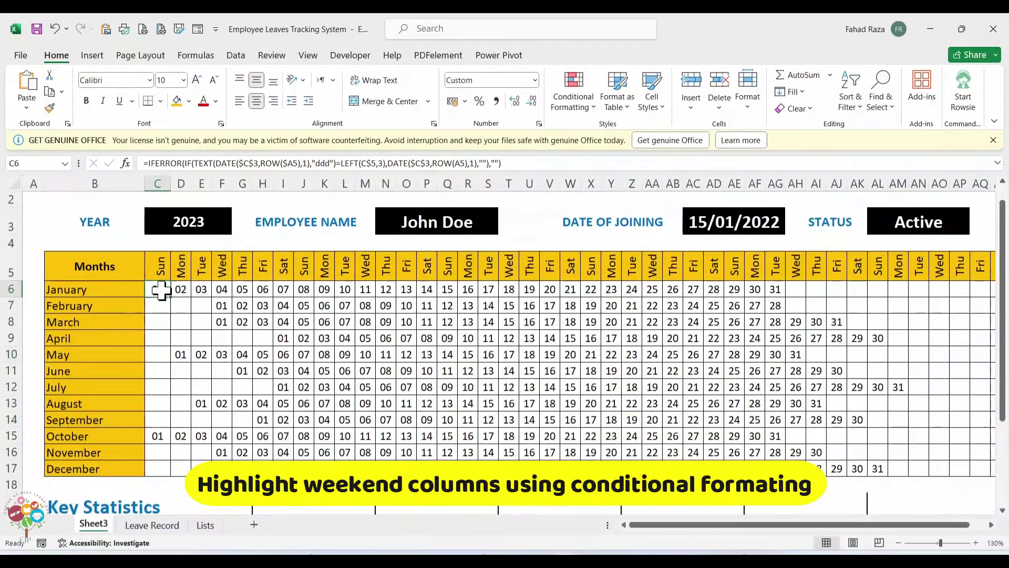
Step: Create a formula-based conditional formatting rule for the calendar dates C6:AS17 using =WEEKDAY(C$6,2)>5
left_click_drag(156, 289, 892, 461)
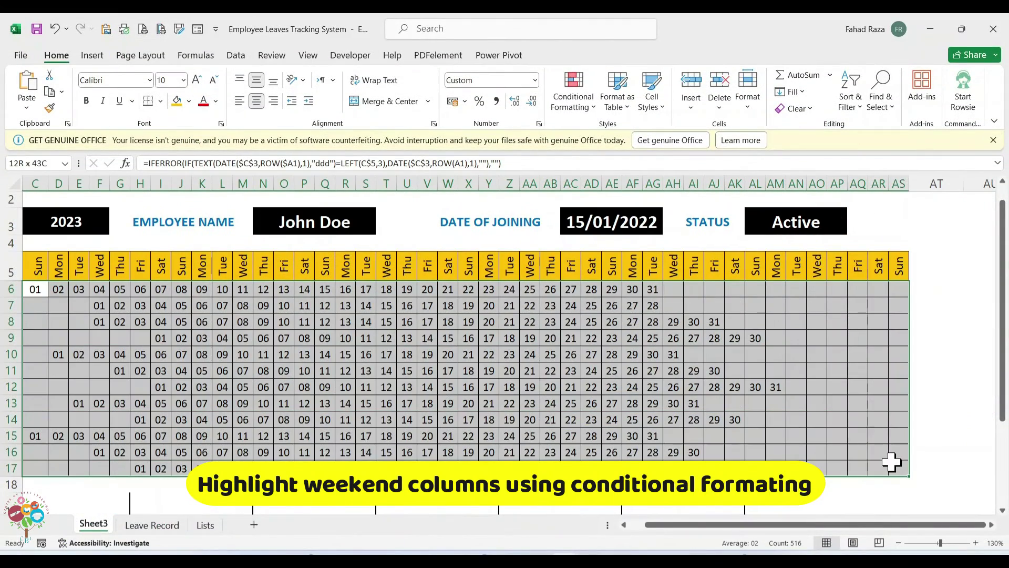
left_click(573, 100)
left_click(591, 264)
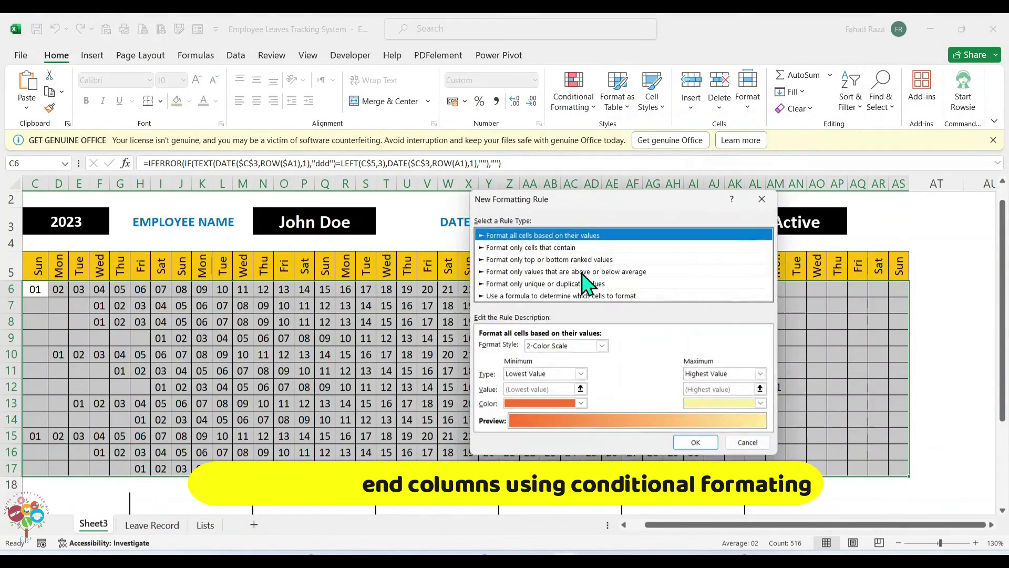
left_click(561, 296)
left_click(518, 347)
type("=WEEKDAT")
type("(")
left_click(35, 290)
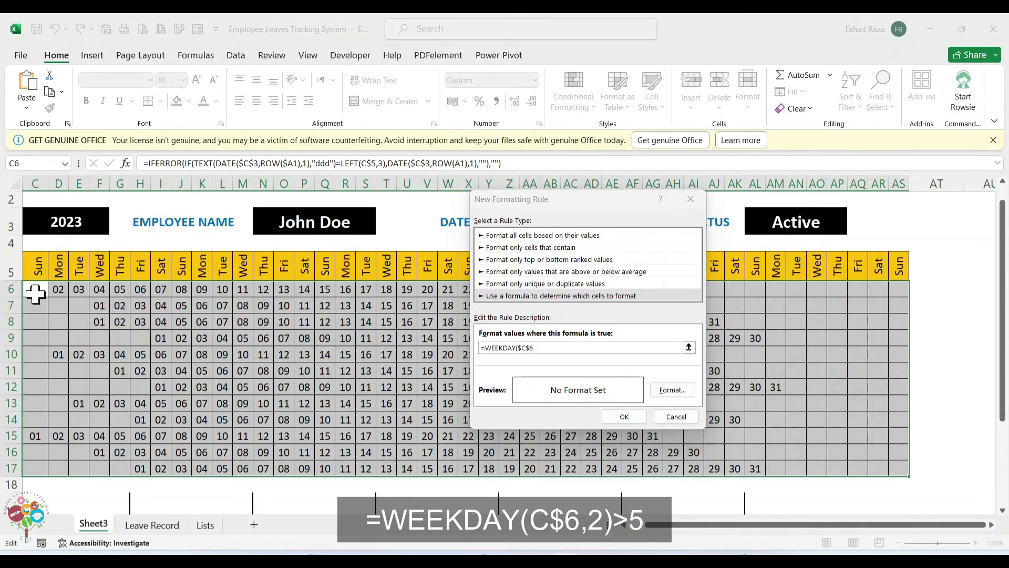
left_click(531, 348)
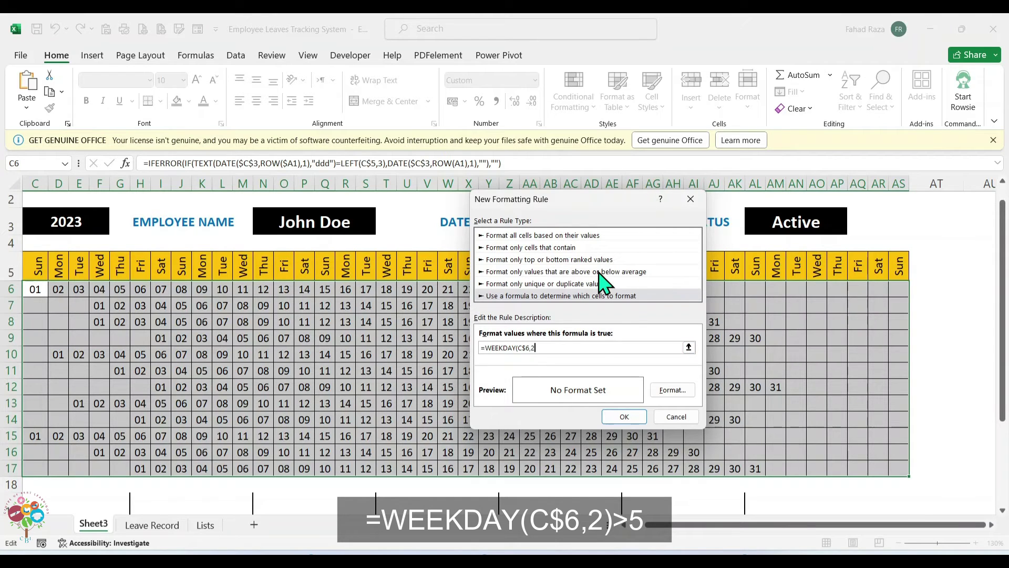
Step: Give the weekend rule a light gray fill and a gray font color, and apply it
left_click(673, 389)
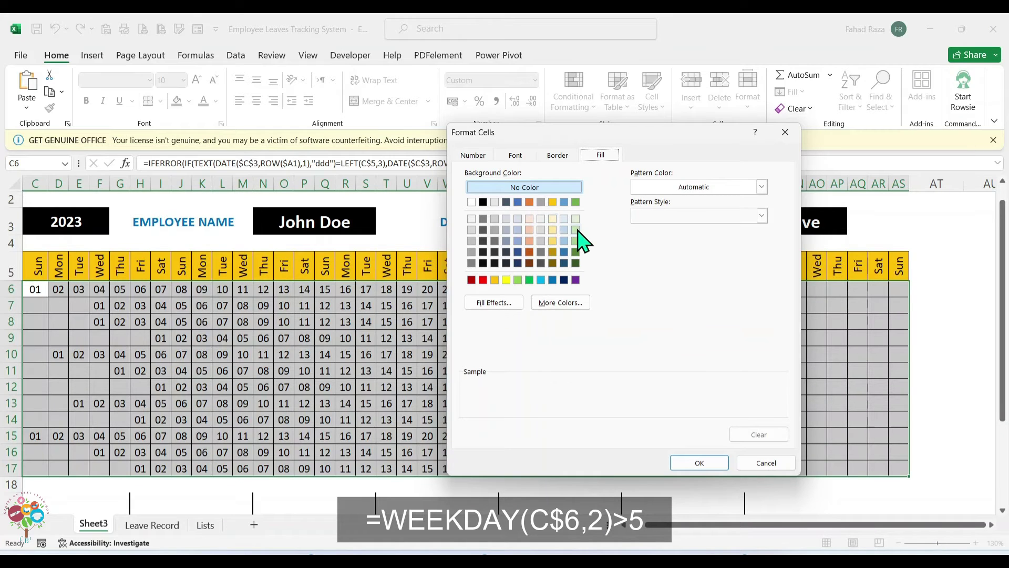
left_click(495, 202)
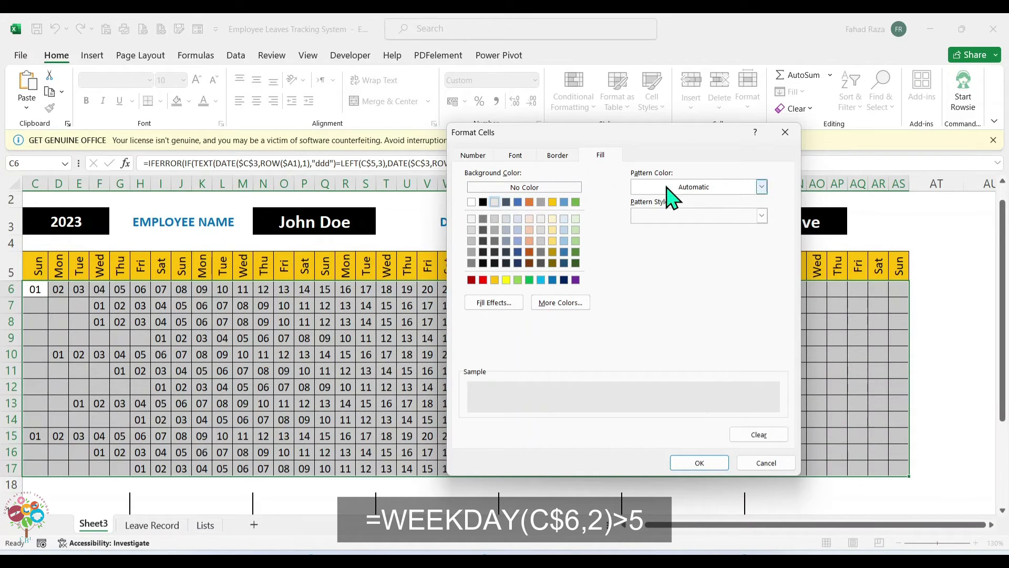
left_click(515, 156)
left_click(646, 269)
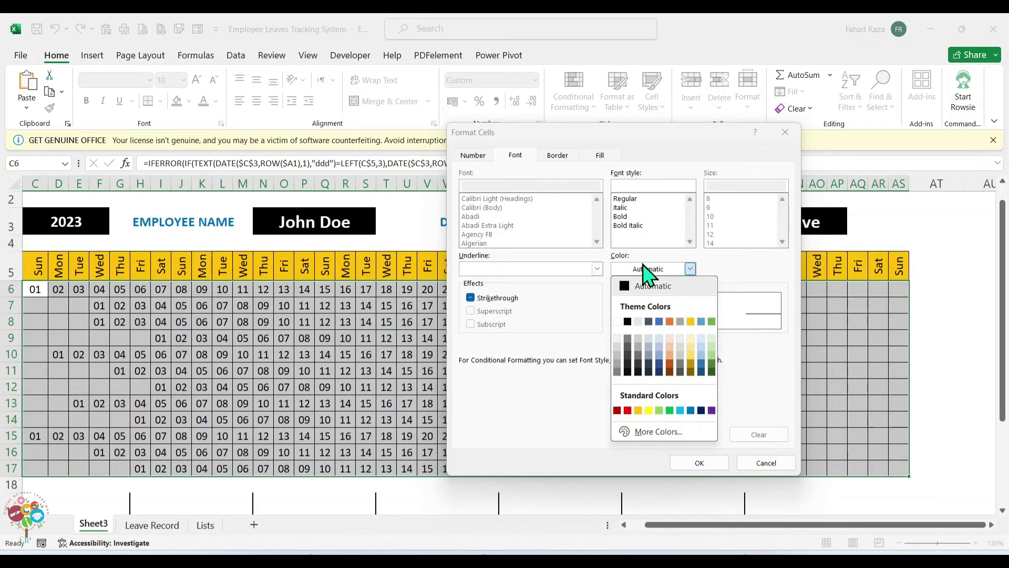
left_click(627, 338)
left_click(699, 463)
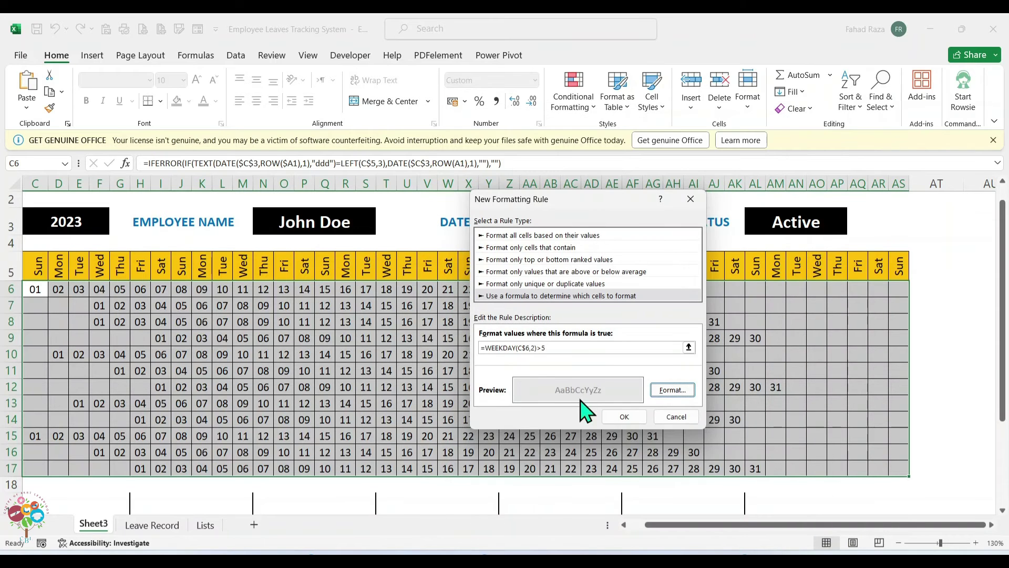
left_click(624, 416)
left_click(482, 399)
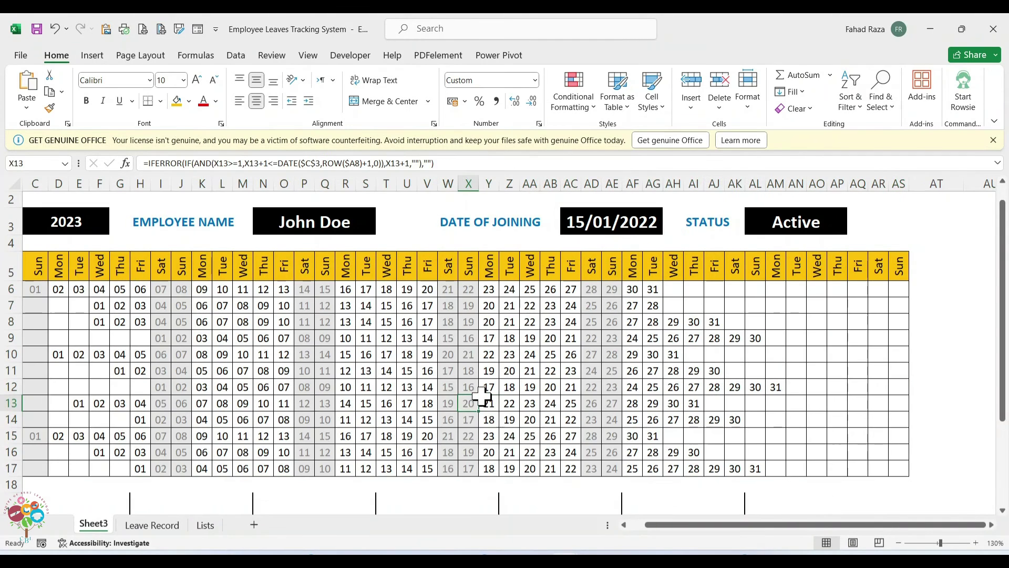
Step: Check the weekend shading across the calendar's date columns
key("Left")
key("Left")
key("Left")
key("Left")
key("Left")
key("Left")
key("Left")
key("Right")
key("Right")
key("Right")
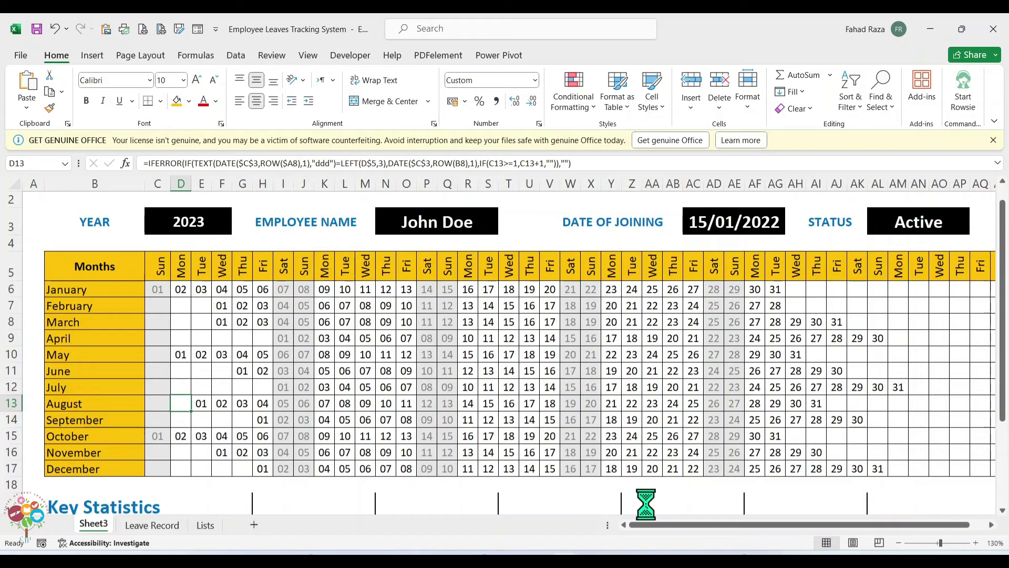
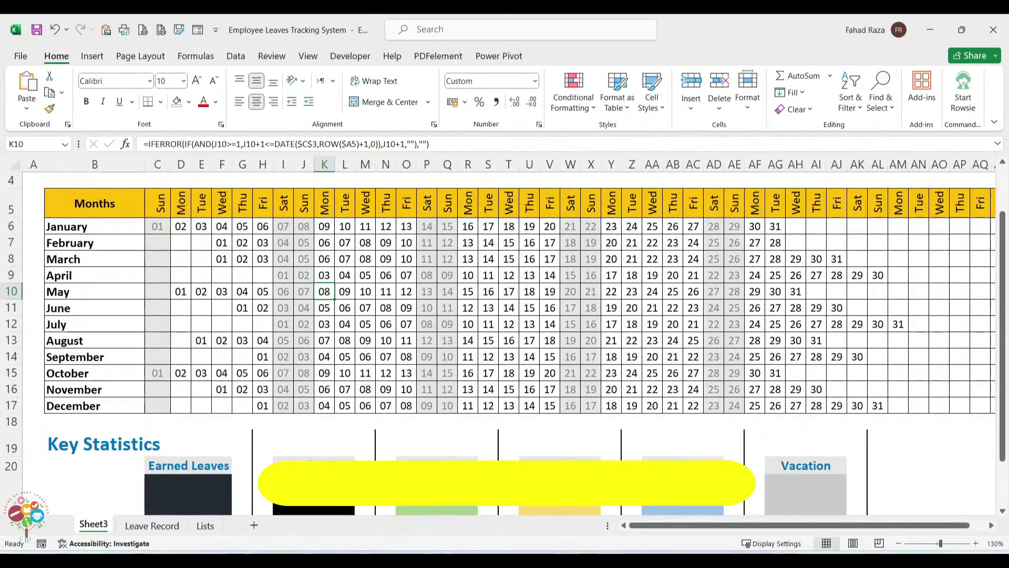
Step: Start another formula-based formatting rule for C6:AS17 with COUNTIFS, using 'Leave Record'!$A$3:$A$33 as the first criteria range
left_click_drag(421, 270, 619, 274)
left_click_drag(136, 226, 899, 406)
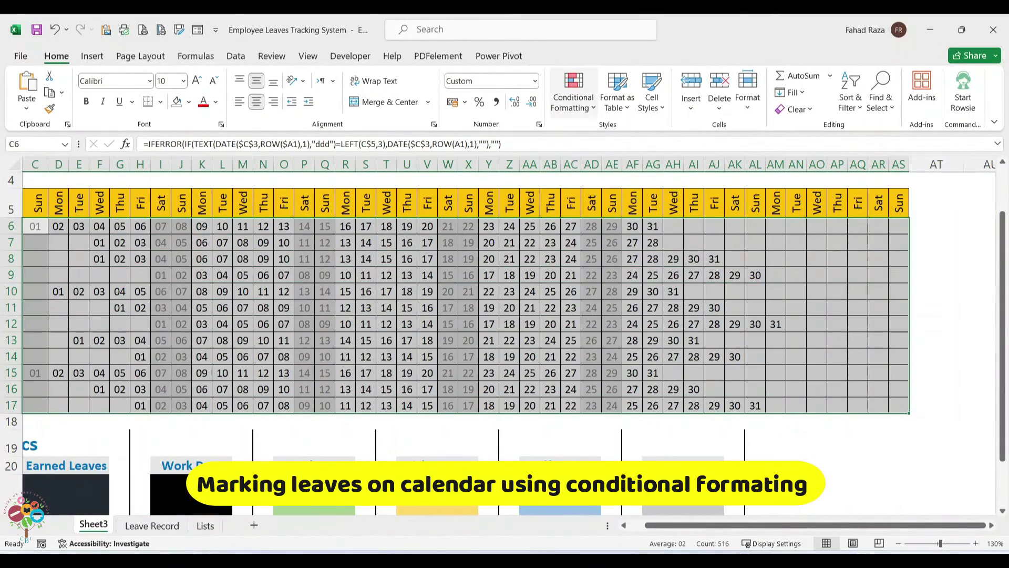
left_click(573, 103)
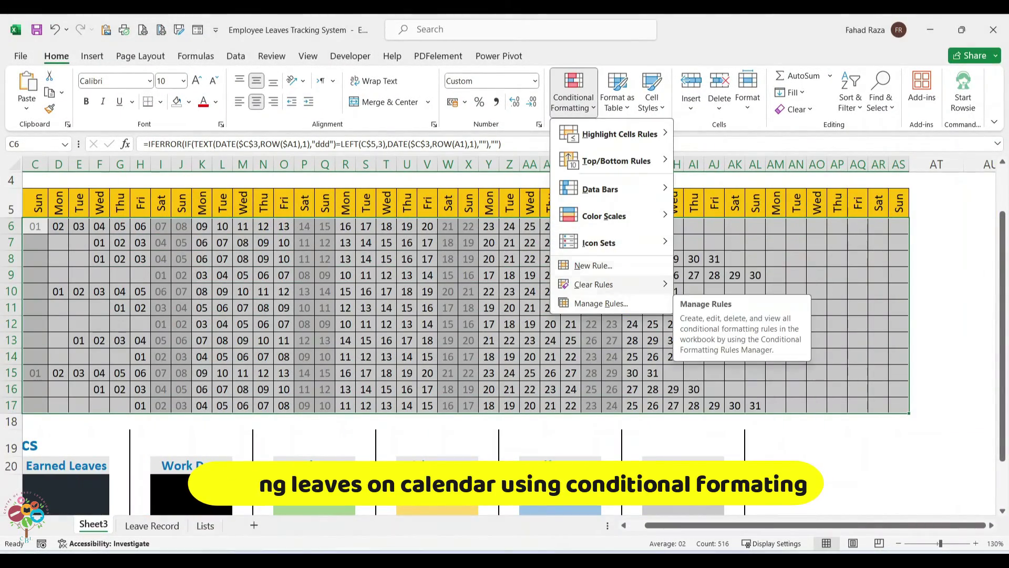
left_click(593, 266)
left_click(694, 208)
left_click(713, 261)
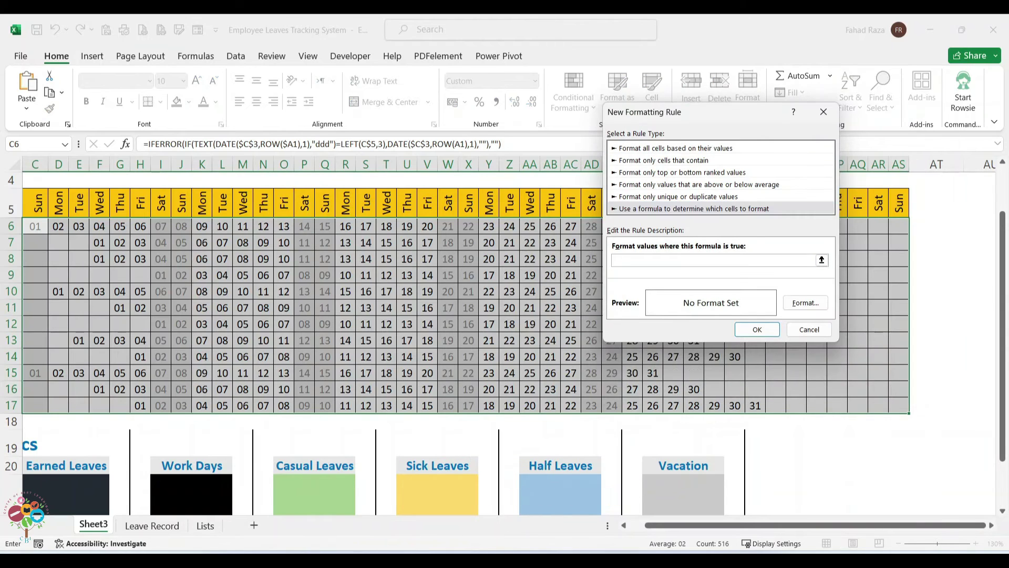
type("=COUNTIFS(")
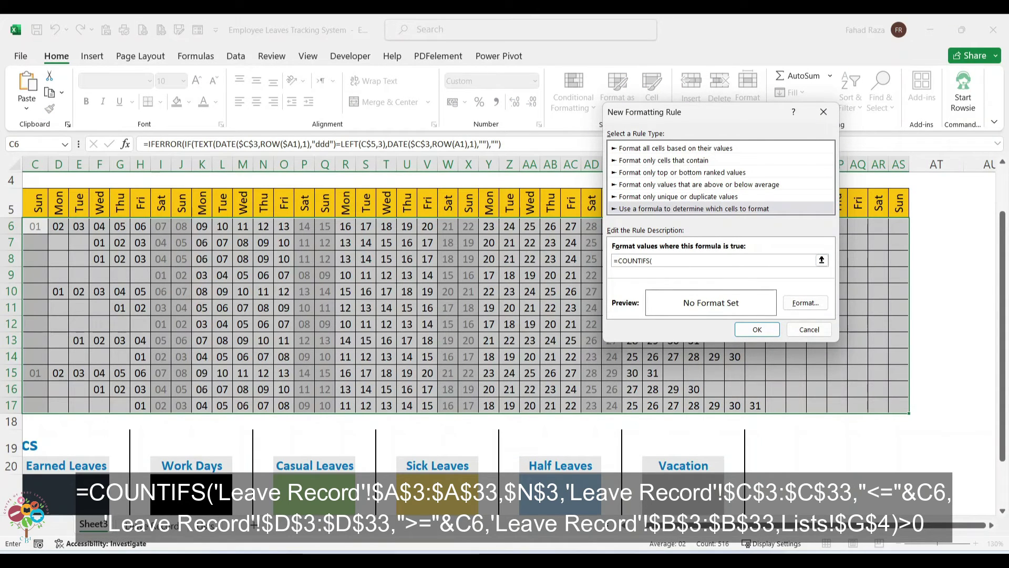
left_click(151, 526)
left_click(86, 238)
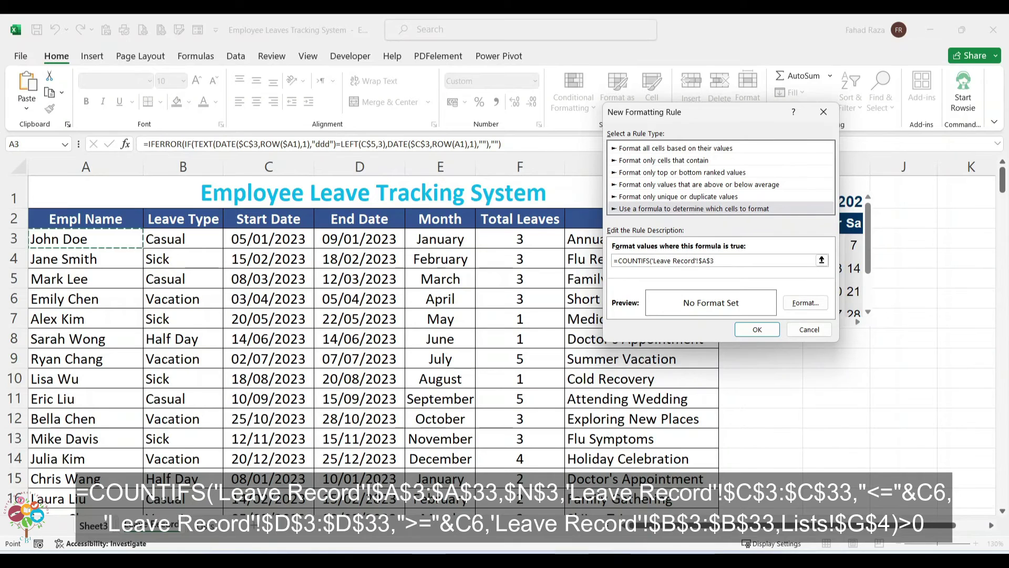
key("ctrl+shift+Down")
type(",")
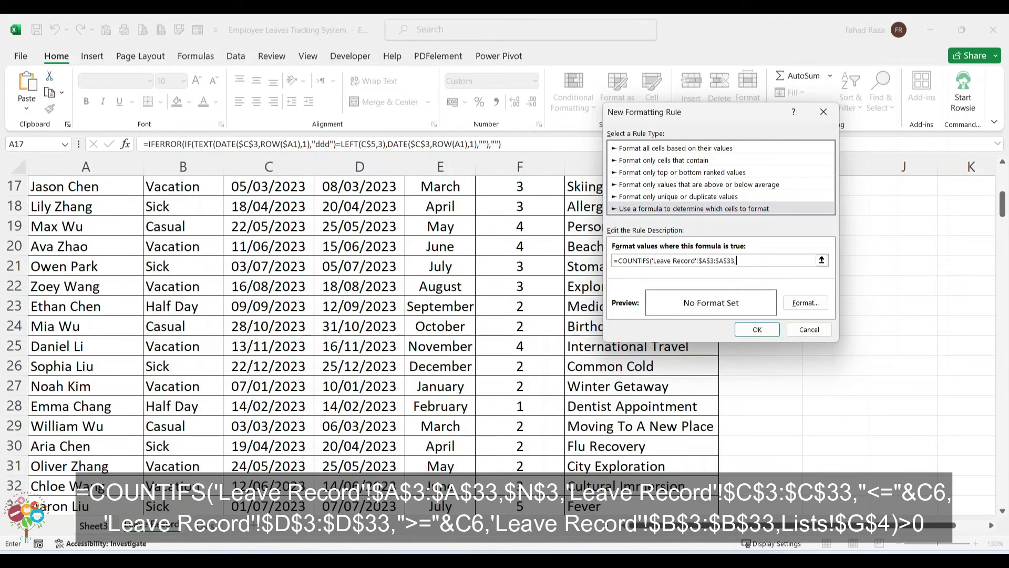
Step: Add the dashboard's selected employee name cell, Sheet3!$N$3, as the criterion for the employee name range
left_click(94, 526)
key("BackSpace")
key("BackSpace")
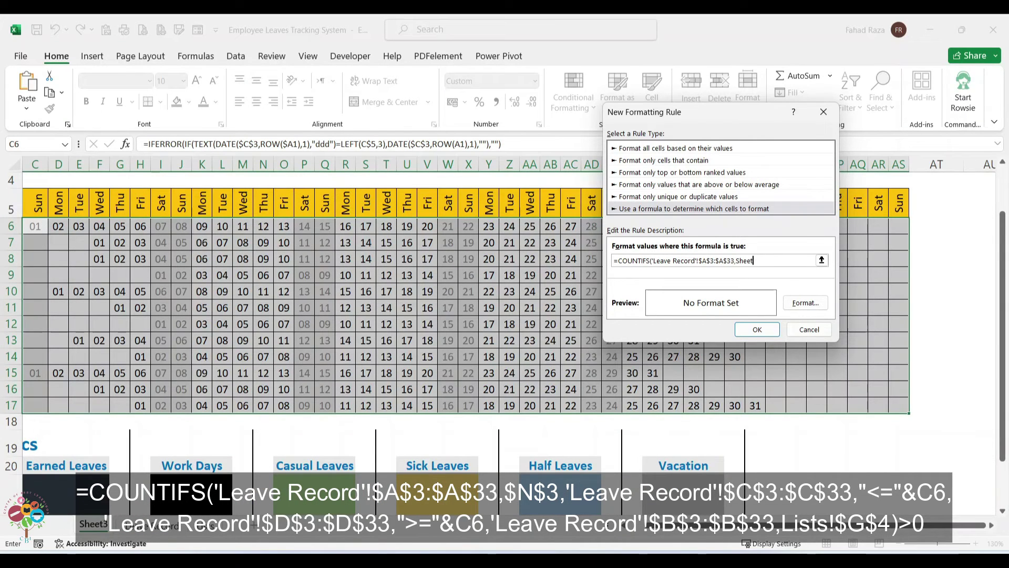
key("BackSpace")
scroll(314, 254, "up", 1)
left_click(314, 254)
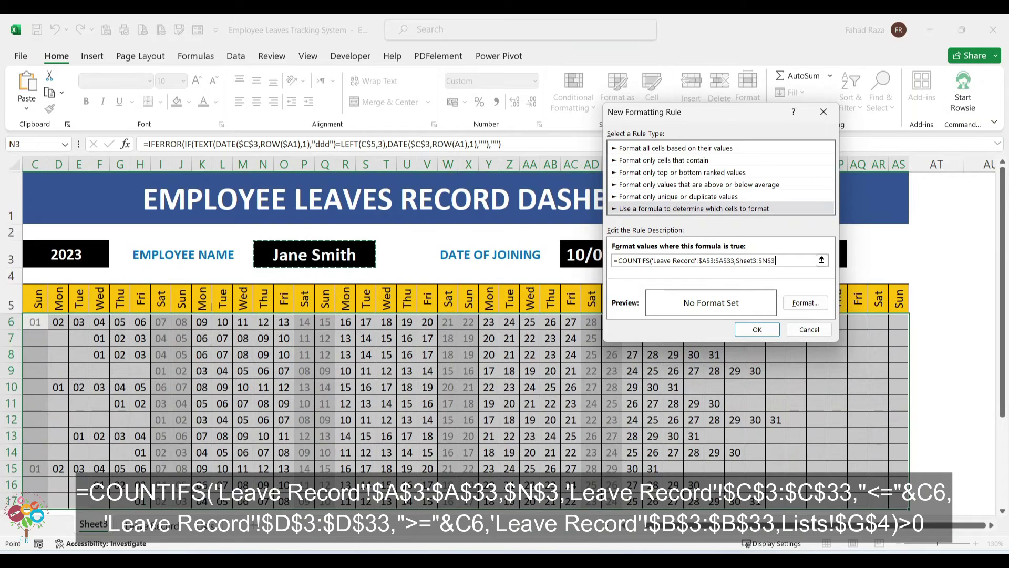
type(",")
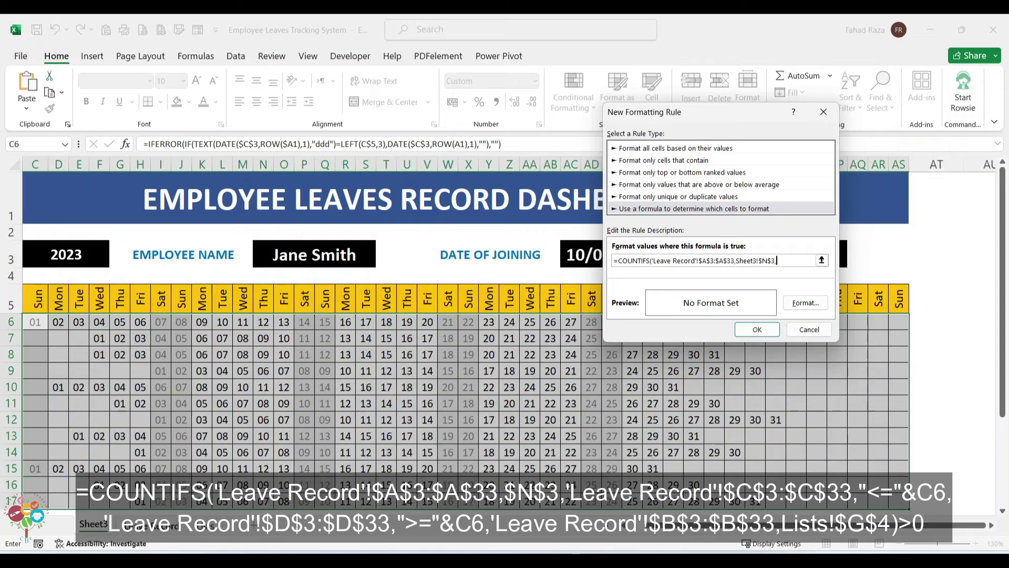
Step: Add the start date condition 'Leave Record'!$C$3:$C$33,"<="&C6 to the COUNTIFS rule formula
left_click(152, 525)
scroll(269, 167, "up", 6)
key("ctrl+shift+Down")
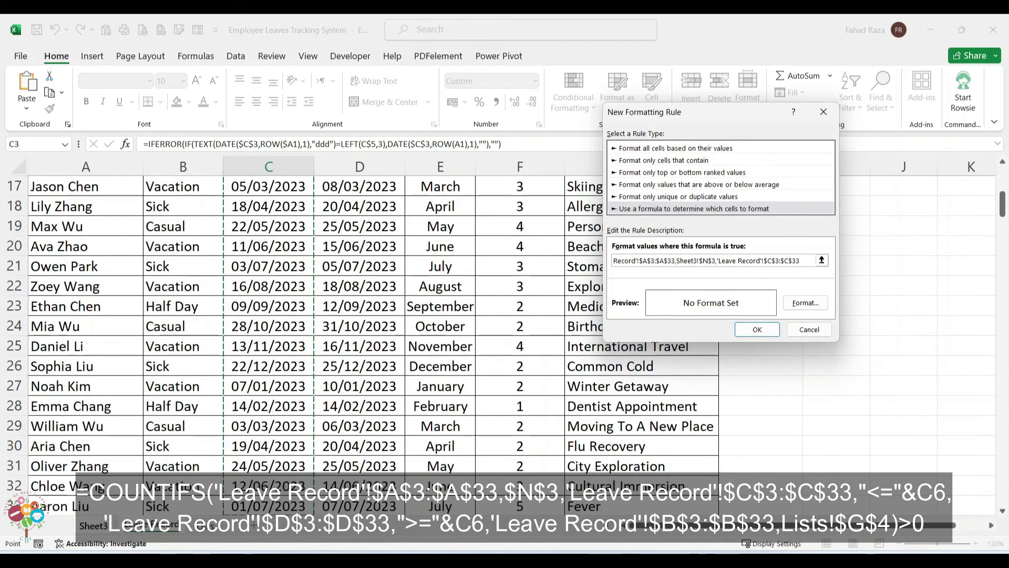
type(",\"<")
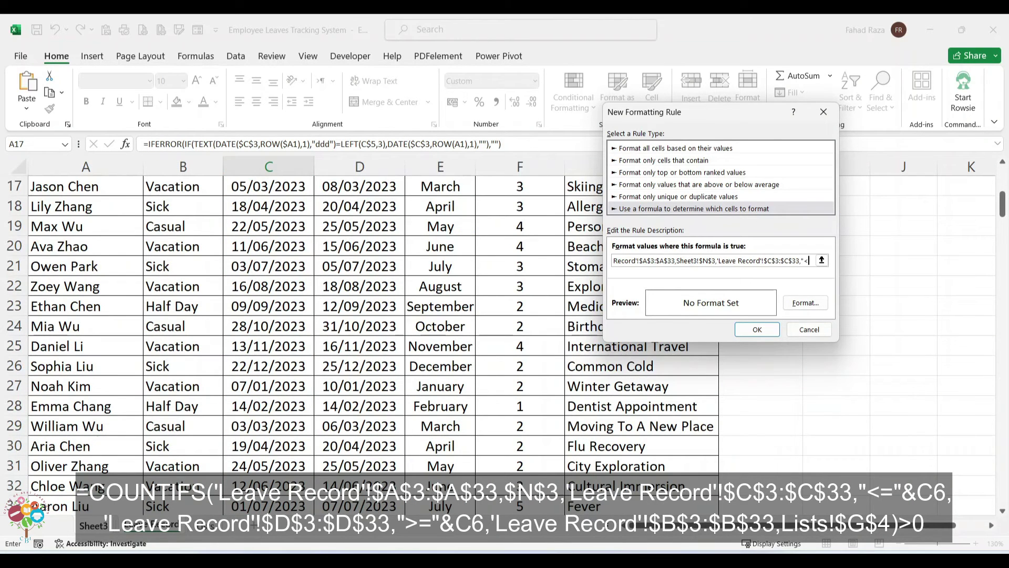
type("=\"&C6,")
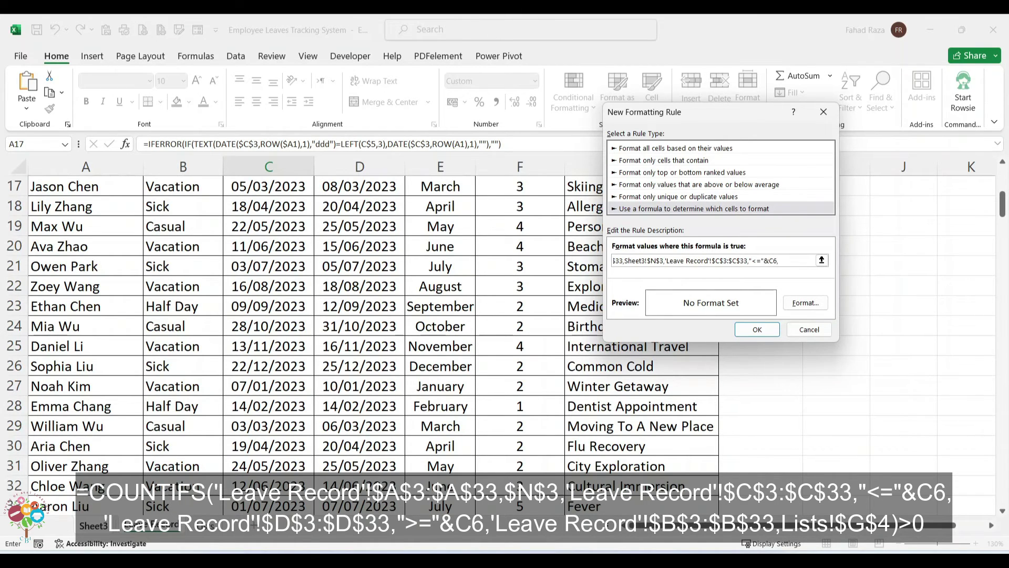
Step: Add the end date condition 'Leave Record'!$D$3:$D$33,">="&C6 to the COUNTIFS rule formula
scroll(373, 345, "up", 5)
left_click(360, 206)
key("ctrl+shift+Down")
type(",\">=")
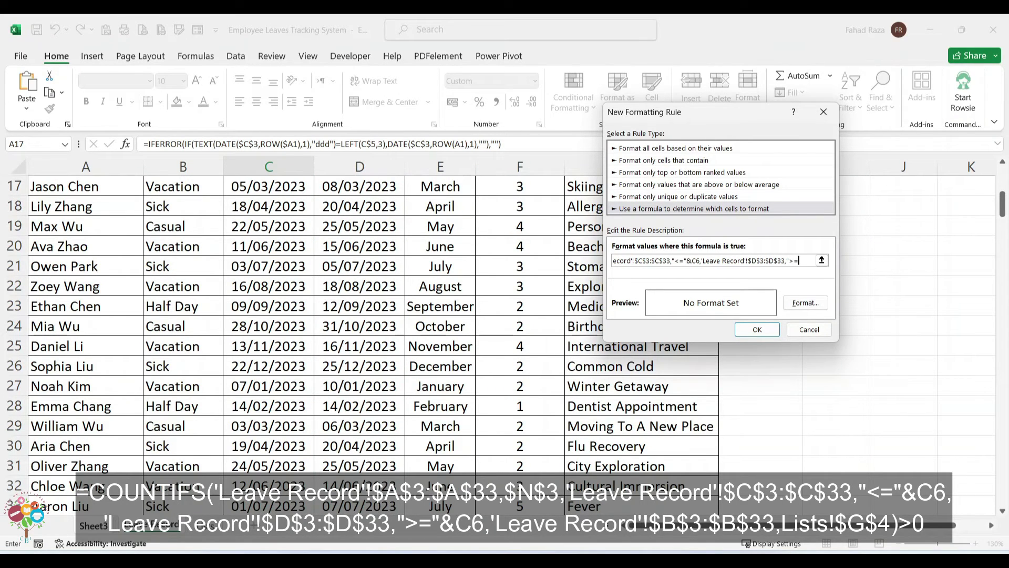
type("\"&C6,")
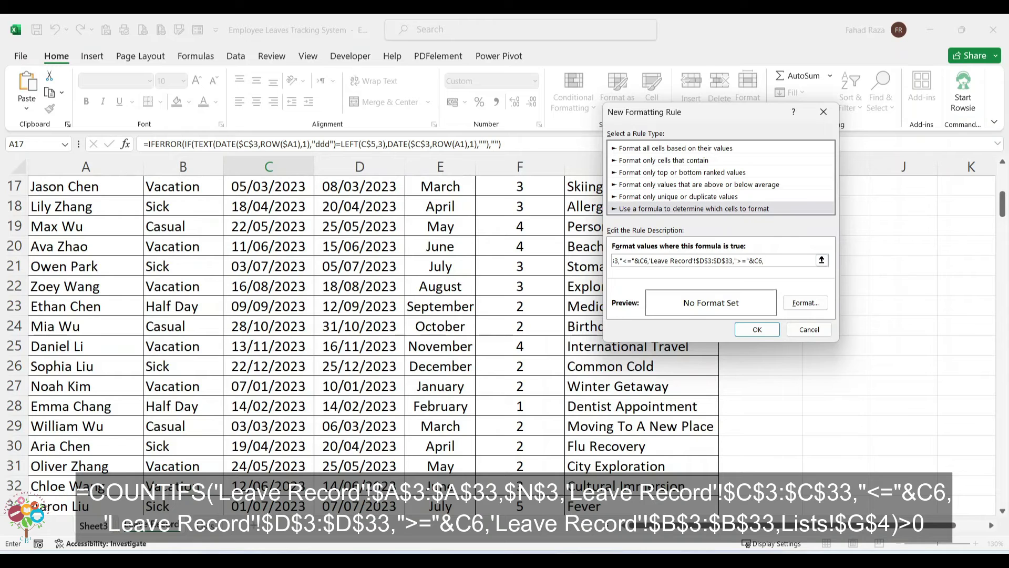
Step: Add the leave type condition 'Leave Record'!$B$3:$B$33,Lists!$G$3 to the COUNTIFS rule formula and close it with )>0
scroll(183, 316, "up", 6)
left_click(182, 238)
key("ctrl+shift+Down")
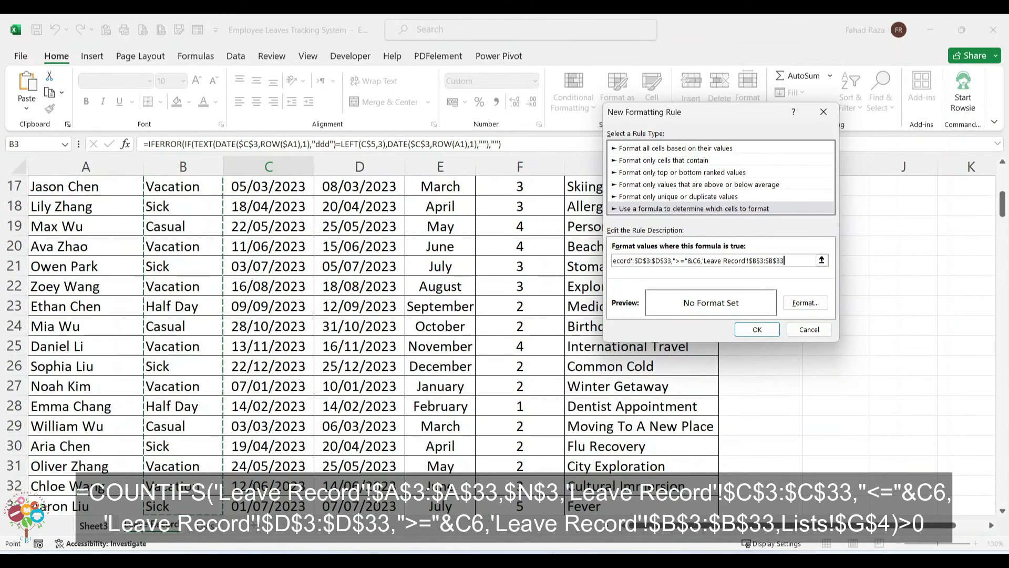
type(",")
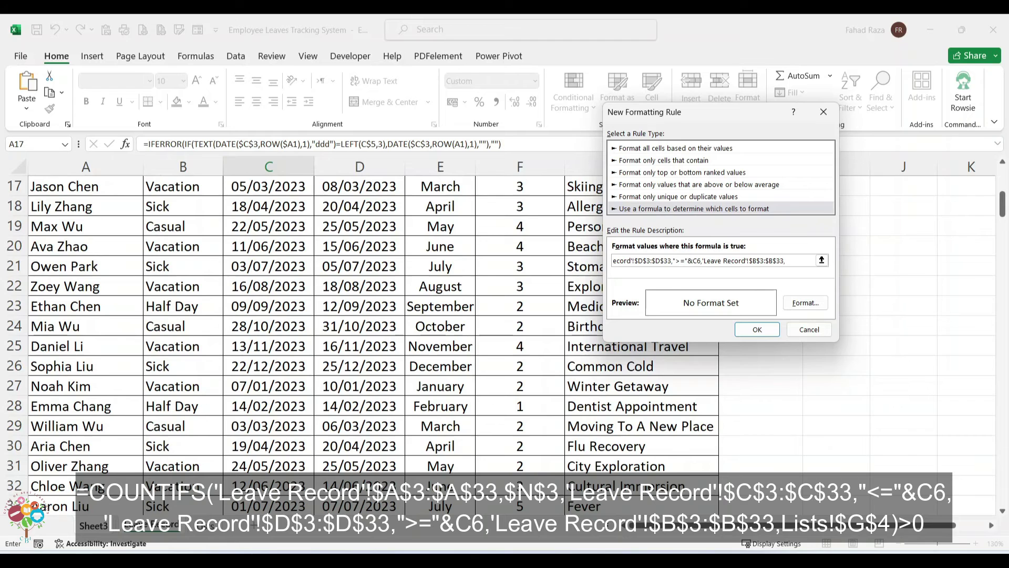
left_click(205, 525)
left_click(503, 239)
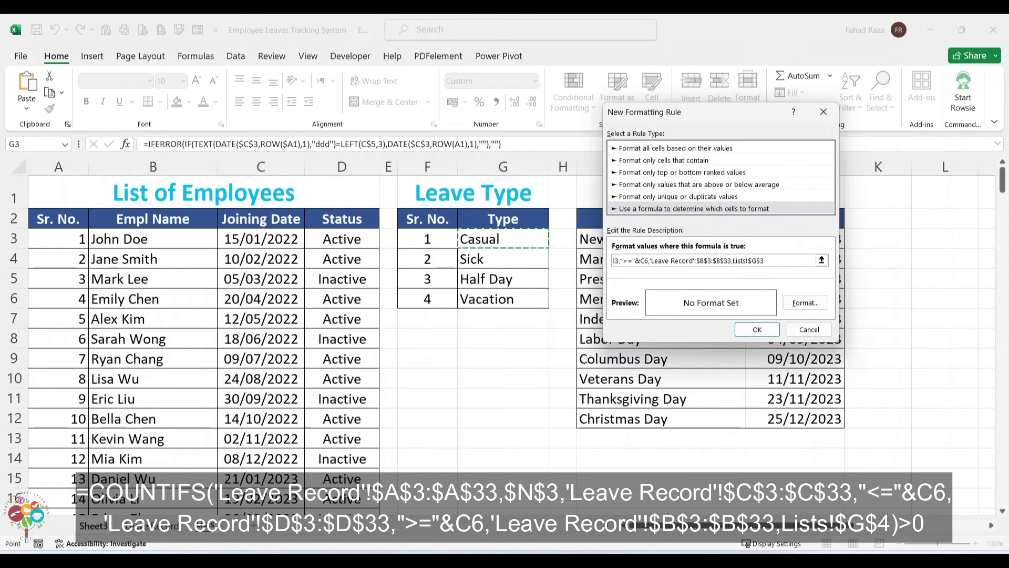
type(")>0")
Step: Format the rule's matching cells with a light green fill and red font
left_click(806, 303)
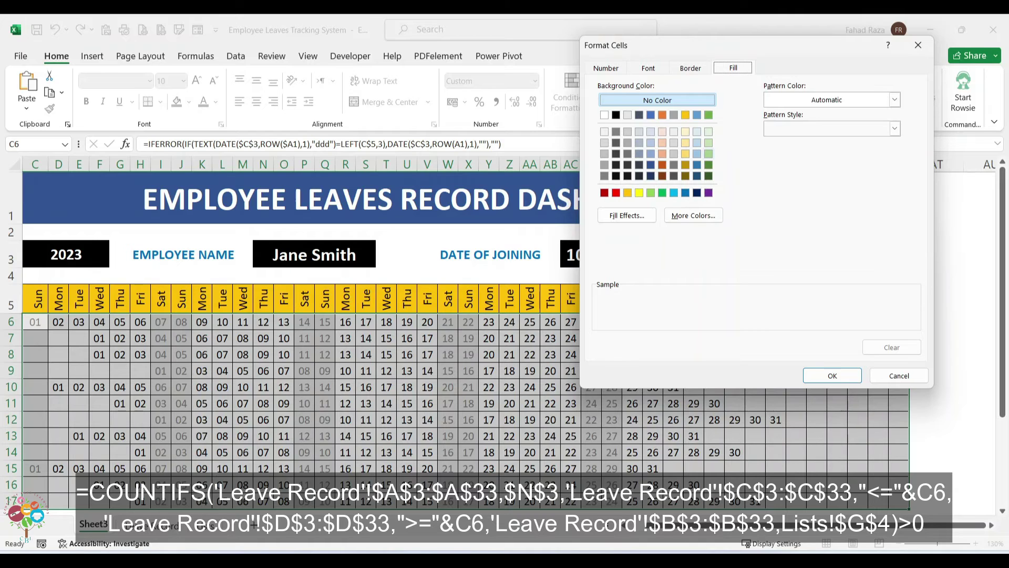
left_click(709, 154)
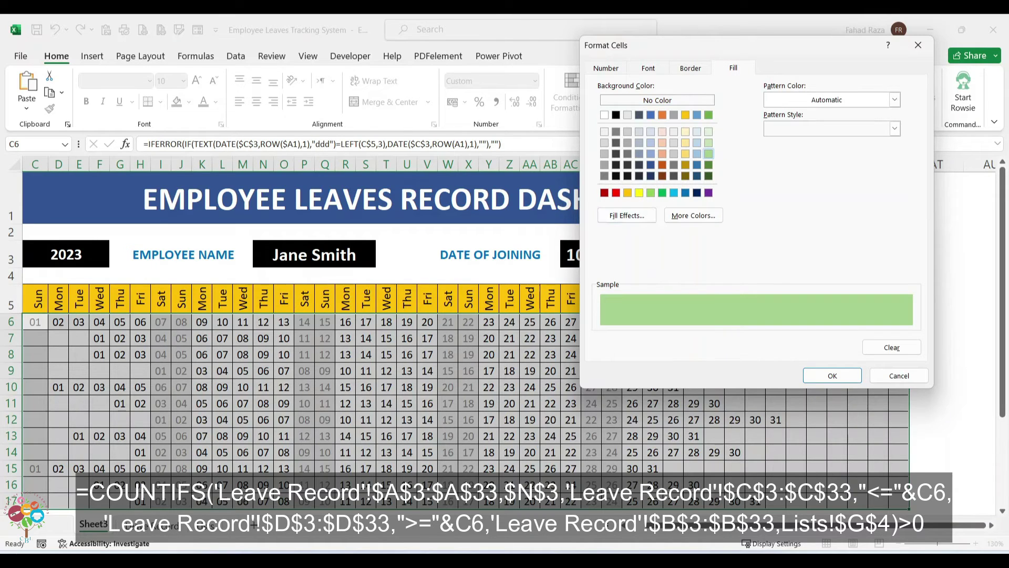
left_click(648, 68)
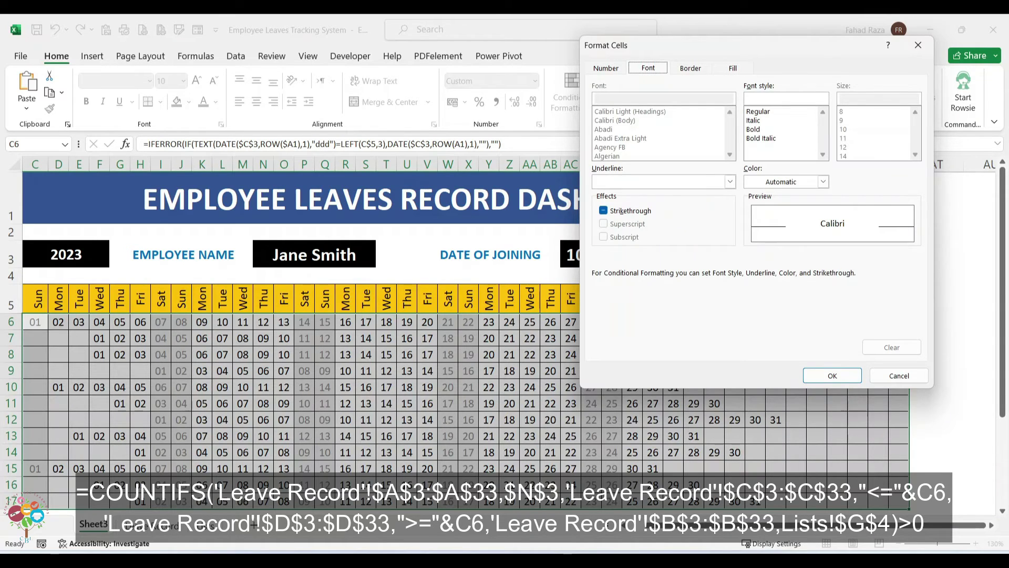
left_click(823, 181)
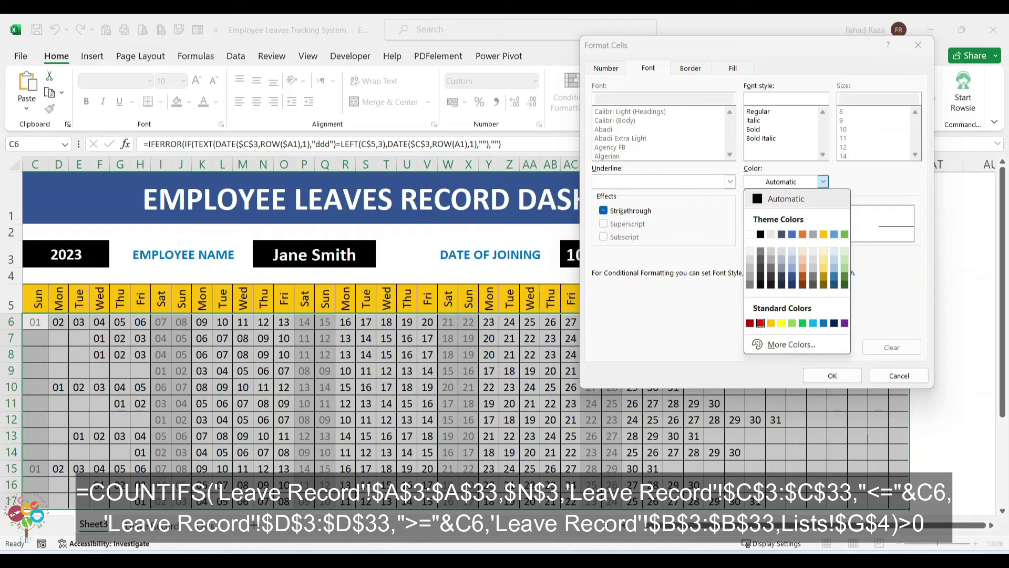
left_click(760, 323)
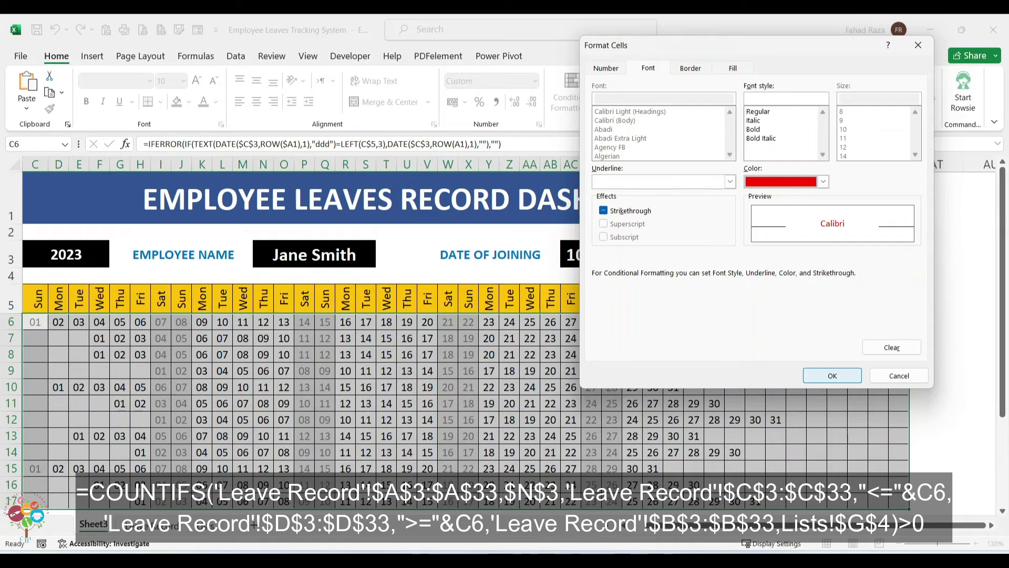
left_click(832, 375)
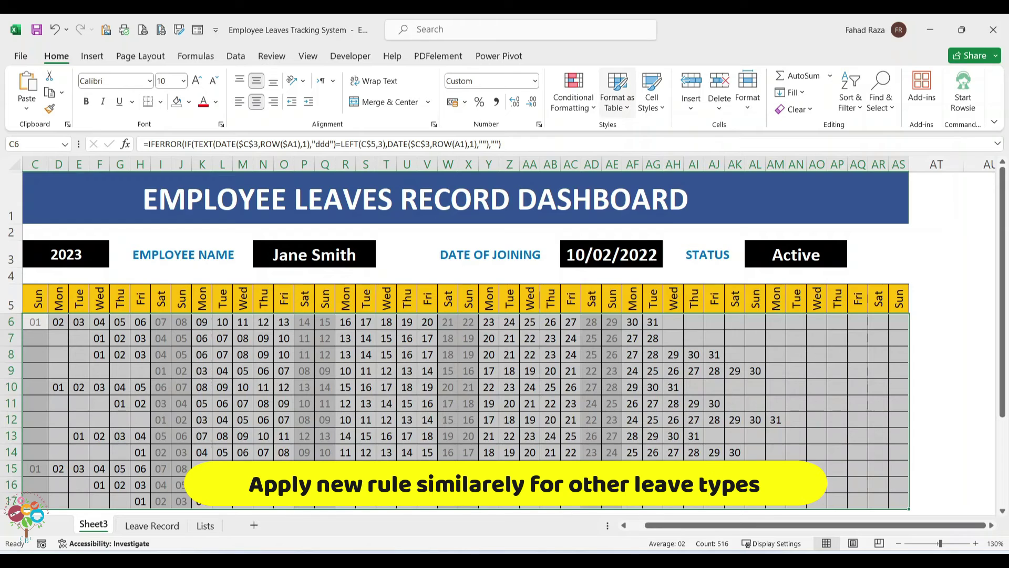
Step: Review the conditional formatting rules applied to the calendar range C6:AS17
left_click(574, 97)
left_click(604, 300)
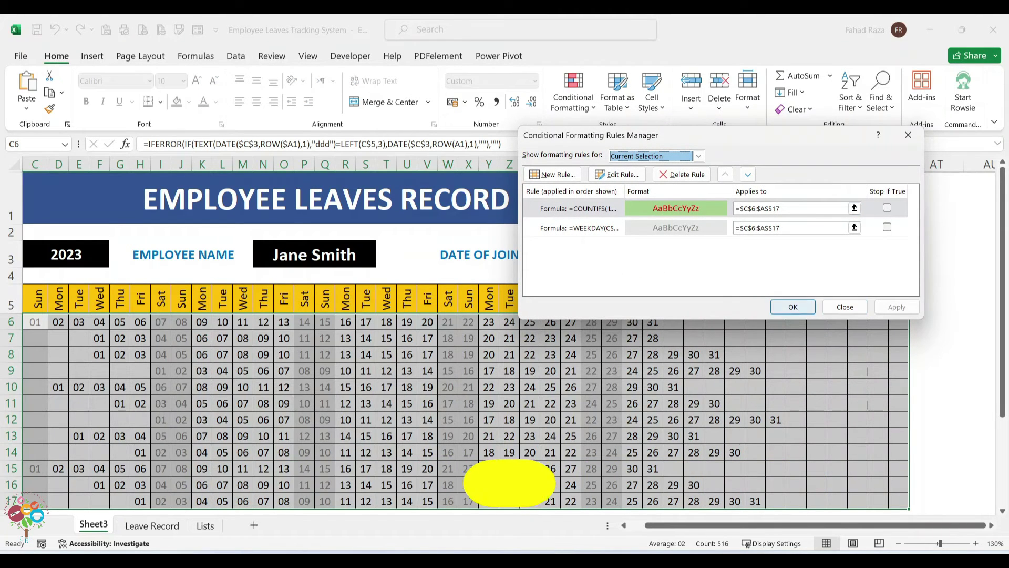
left_click(845, 307)
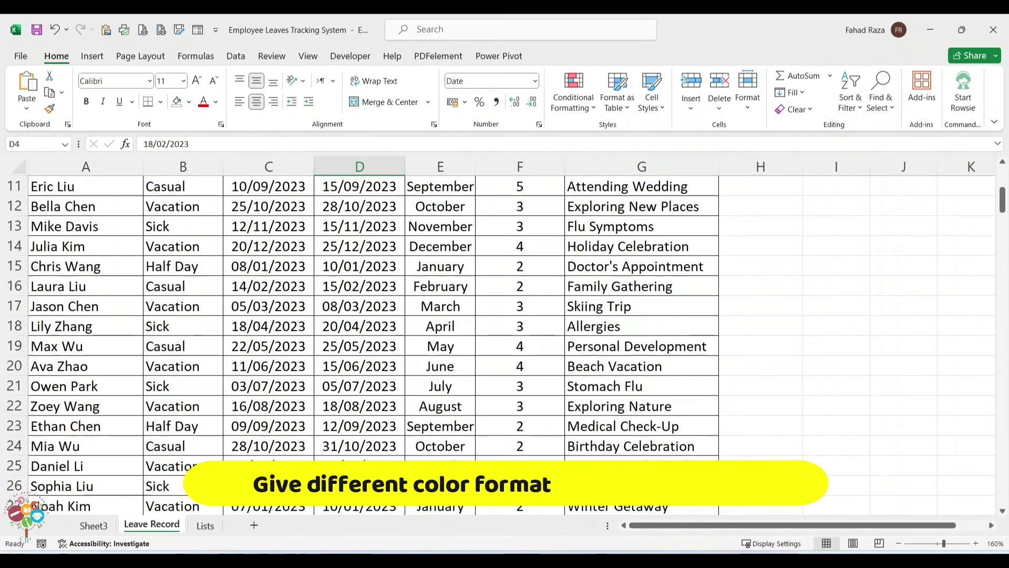
Step: Check the leave types in Leave Record and choose the first listed employee in the dashboard's employee name cell
scroll(373, 336, "up", 3)
left_click(183, 266)
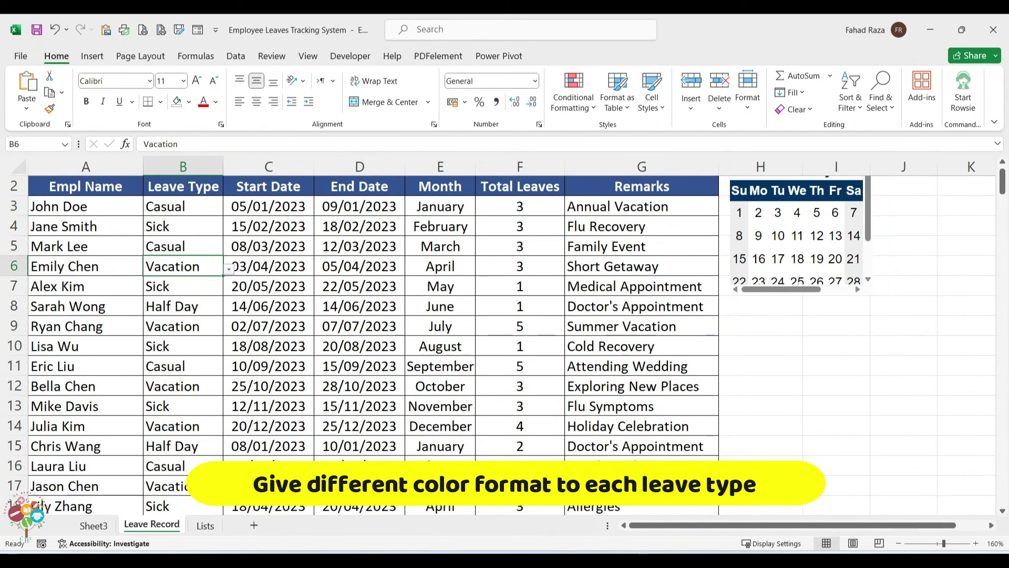
left_click(94, 526)
left_click(314, 255)
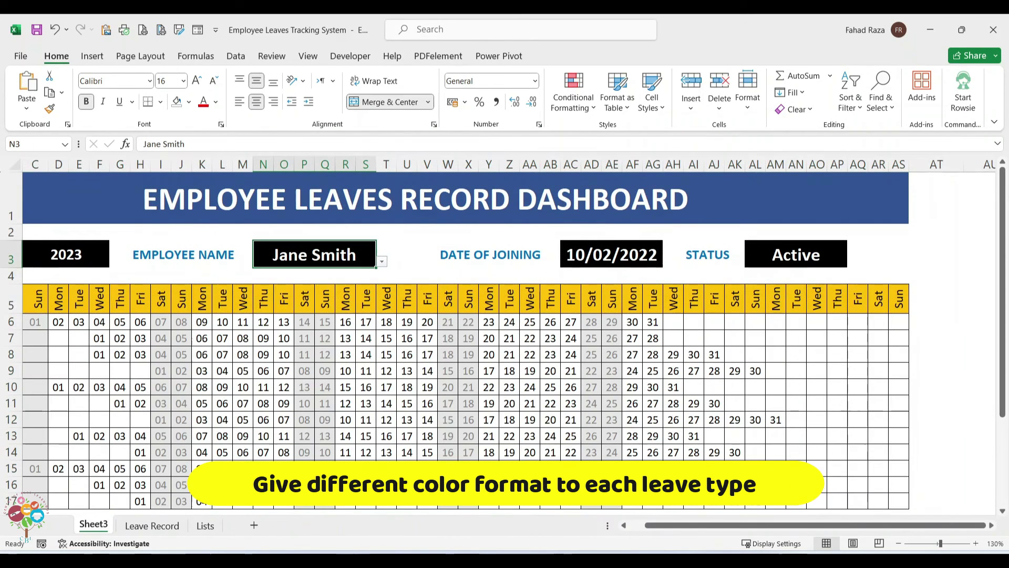
left_click(382, 262)
scroll(297, 298, "up", 1)
left_click(252, 275)
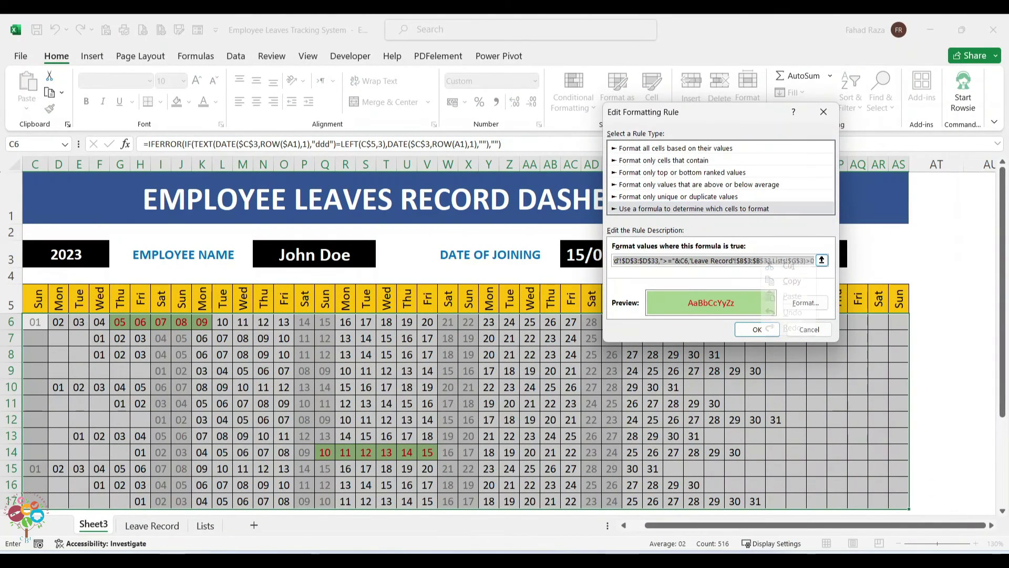
Step: Copy the green rule's COUNTIFS formula into a new formula-based formatting rule for the calendar
left_click(792, 281)
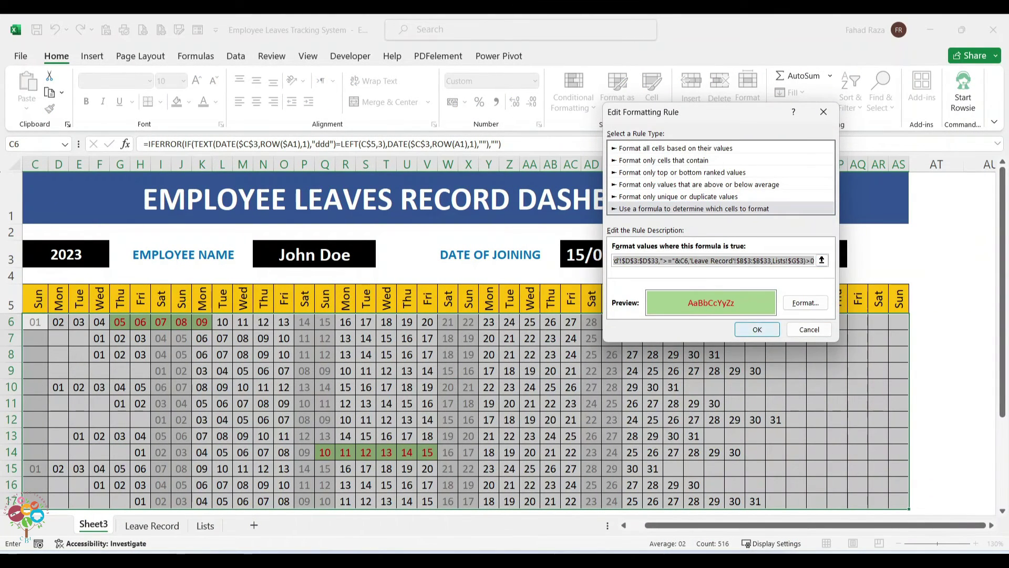
left_click(757, 329)
left_click(553, 174)
left_click(658, 196)
right_click(622, 247)
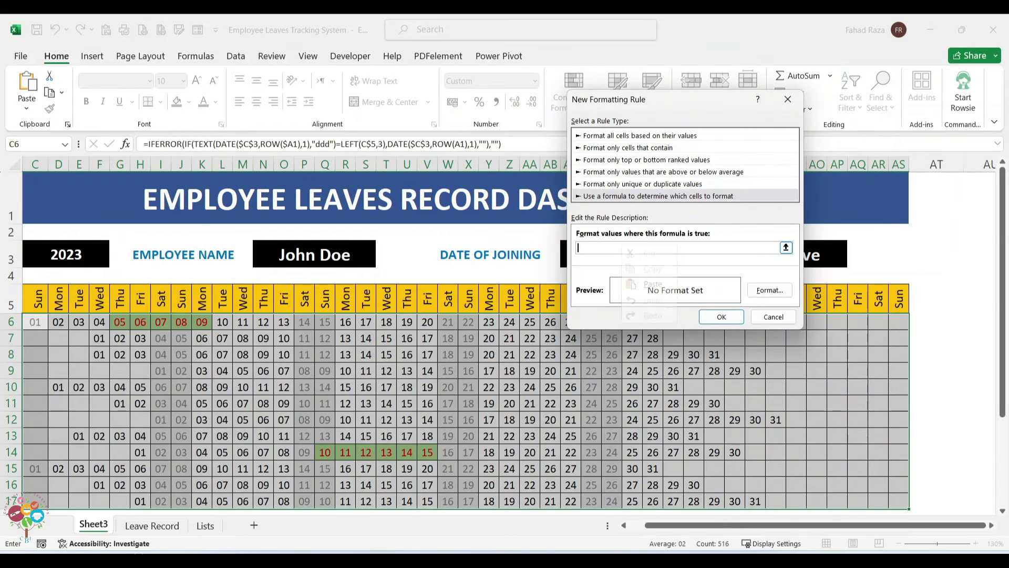
left_click(643, 289)
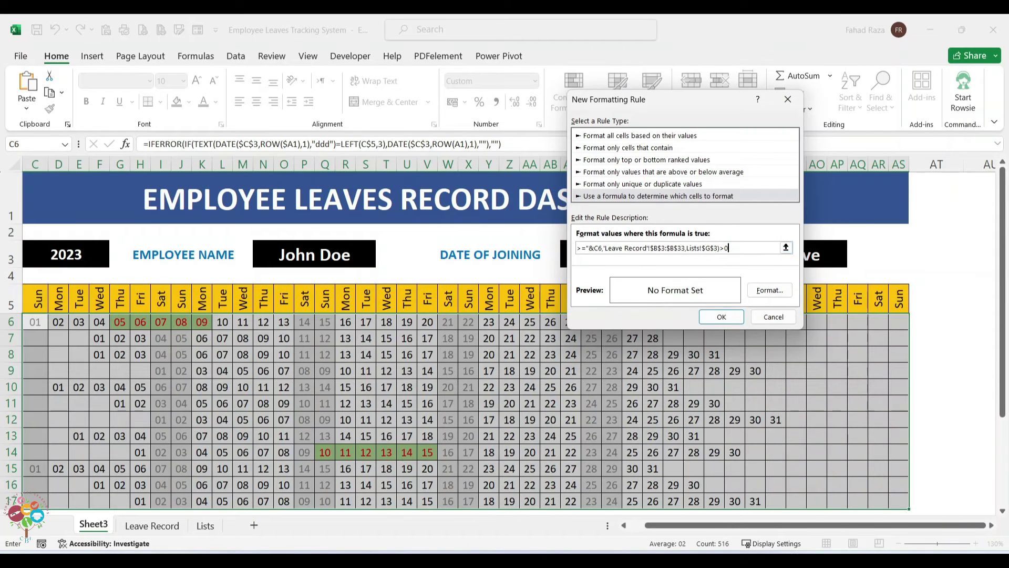
left_click(205, 526)
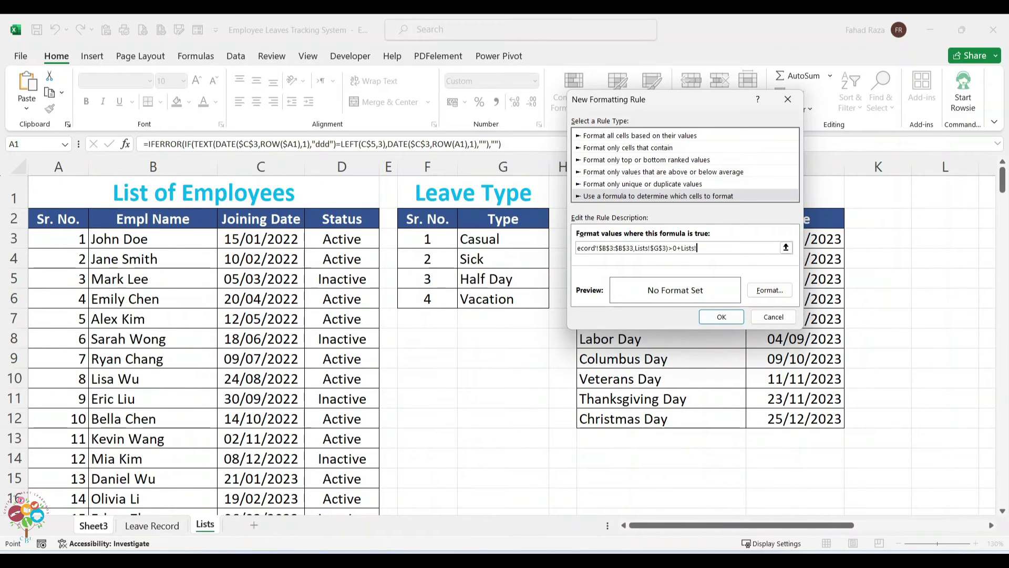
key("BackSpace")
key("BackSpace")
key("BackSpace")
key("BackSpace")
key("BackSpace")
key("BackSpace")
key("BackSpace")
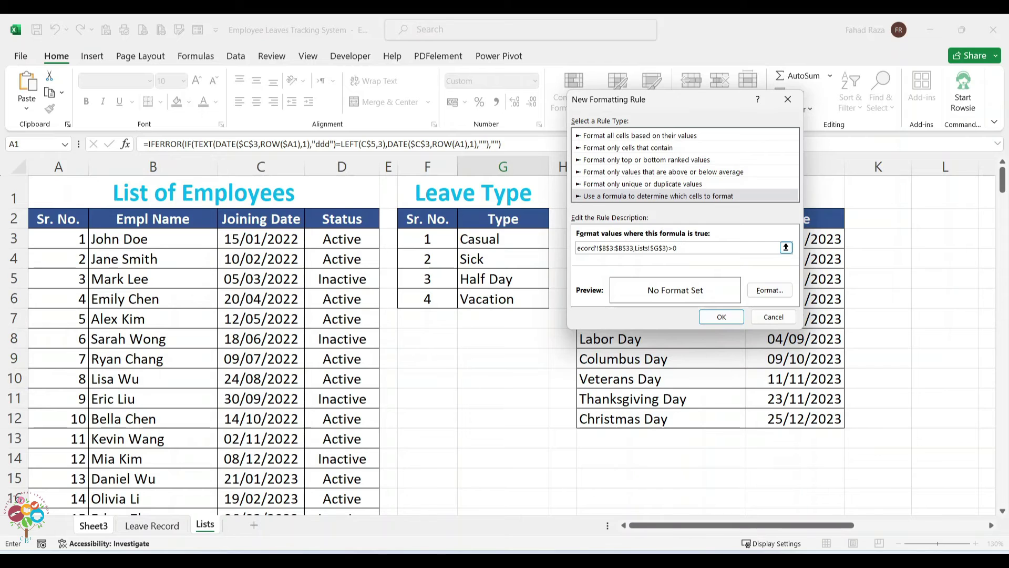
Step: Give the new rule a light orange fill with red font and apply it to the calendar
left_click(770, 290)
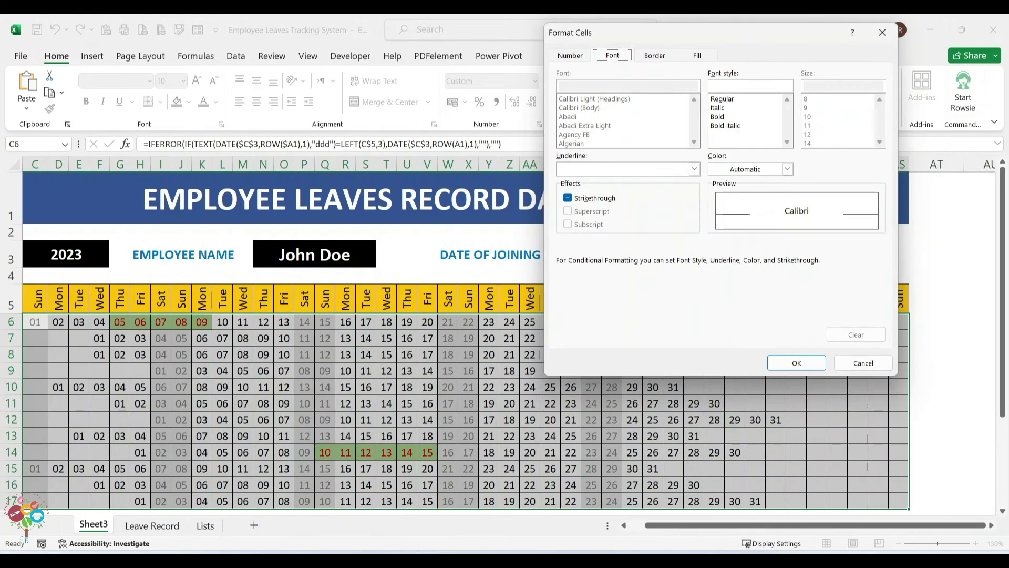
left_click(697, 56)
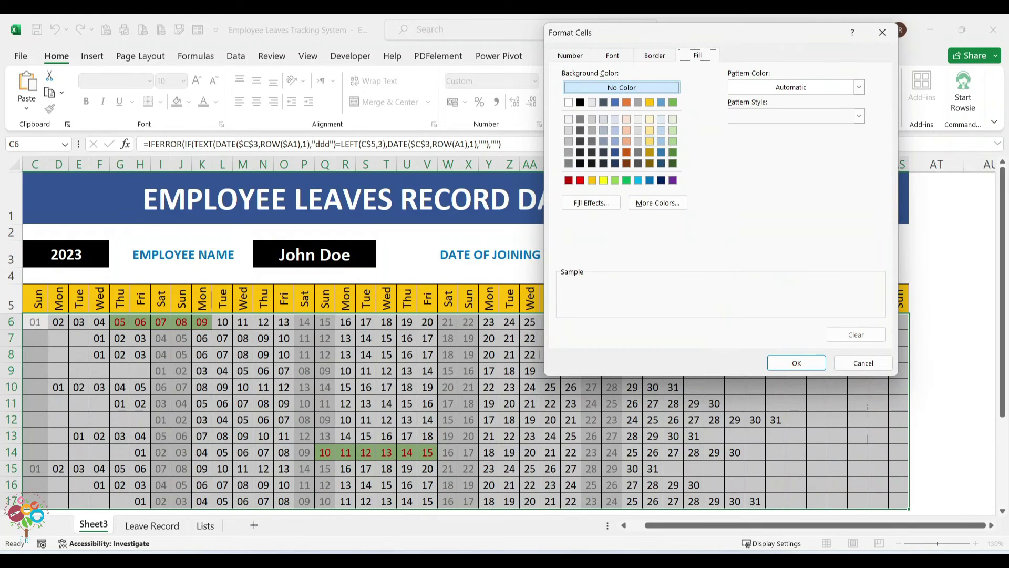
left_click(626, 141)
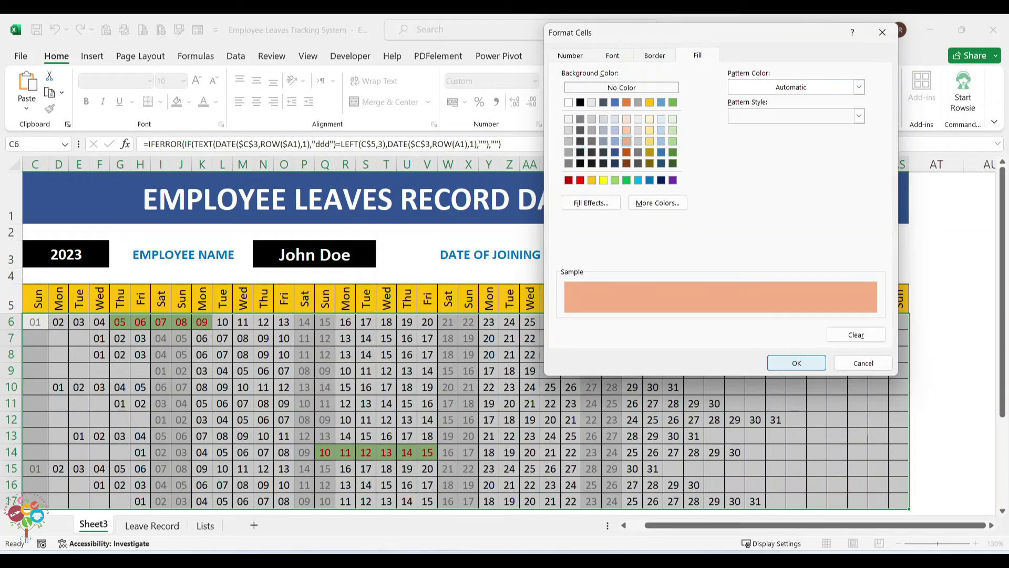
left_click(797, 363)
left_click(716, 317)
left_click(789, 305)
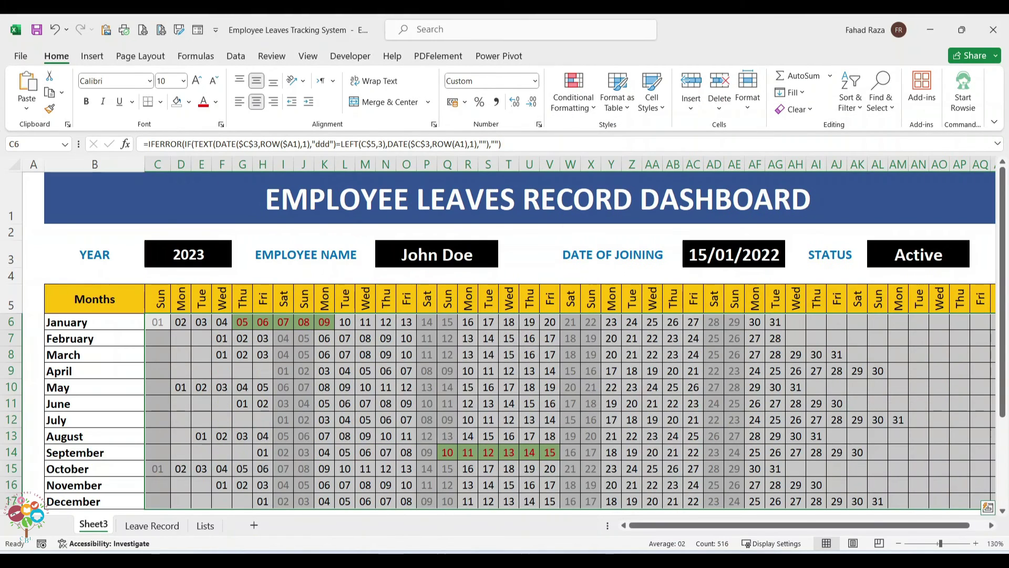
Step: Copy the employee name from A11 of Leave Record into A18 and return to the dashboard sheet
key("ctrl+Page_Down")
key("ctrl+Page_Down")
key("ctrl+Page_Up")
key("ctrl+Page_Up")
key("ctrl+Page_Down")
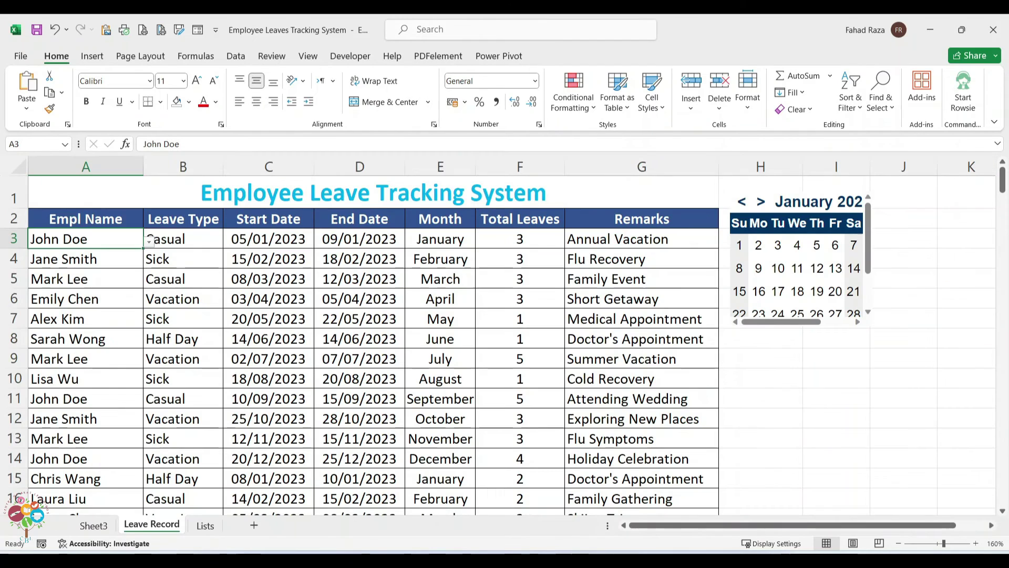
left_click(86, 398)
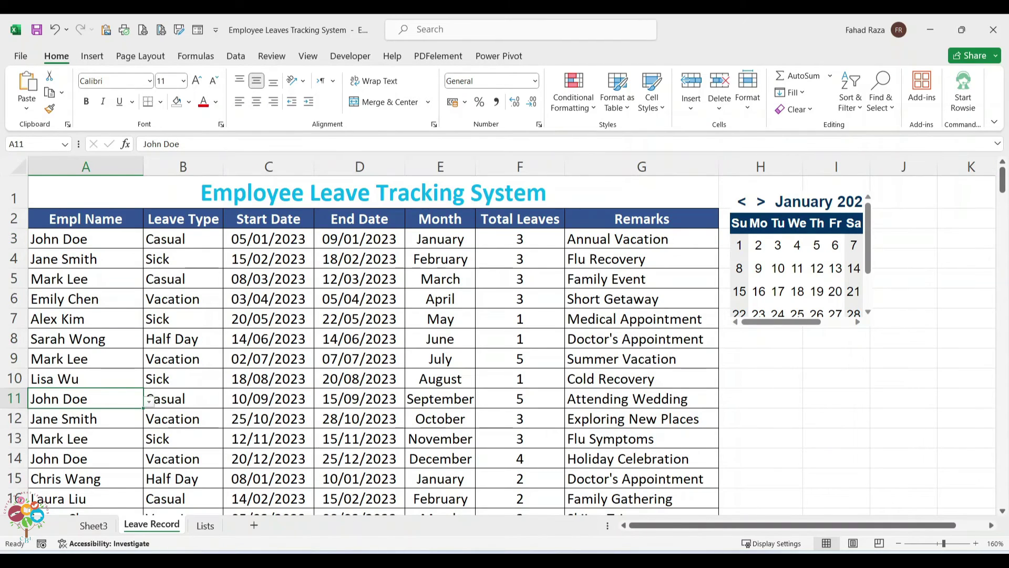
key("ctrl+c")
scroll(85, 399, "down", 2)
left_click(86, 306)
left_click(85, 406)
key("ctrl+v")
left_click(86, 347)
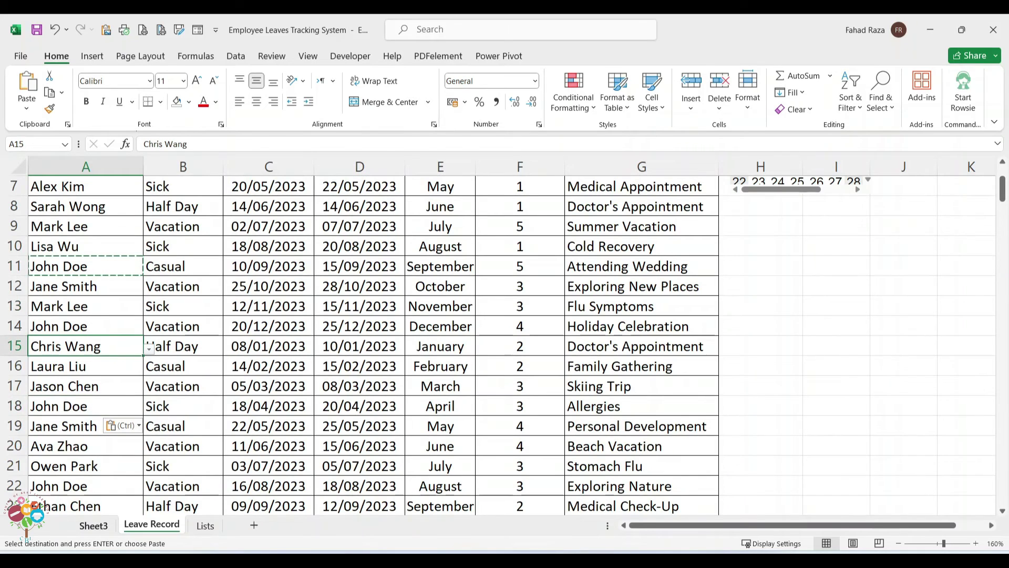
left_click(94, 526)
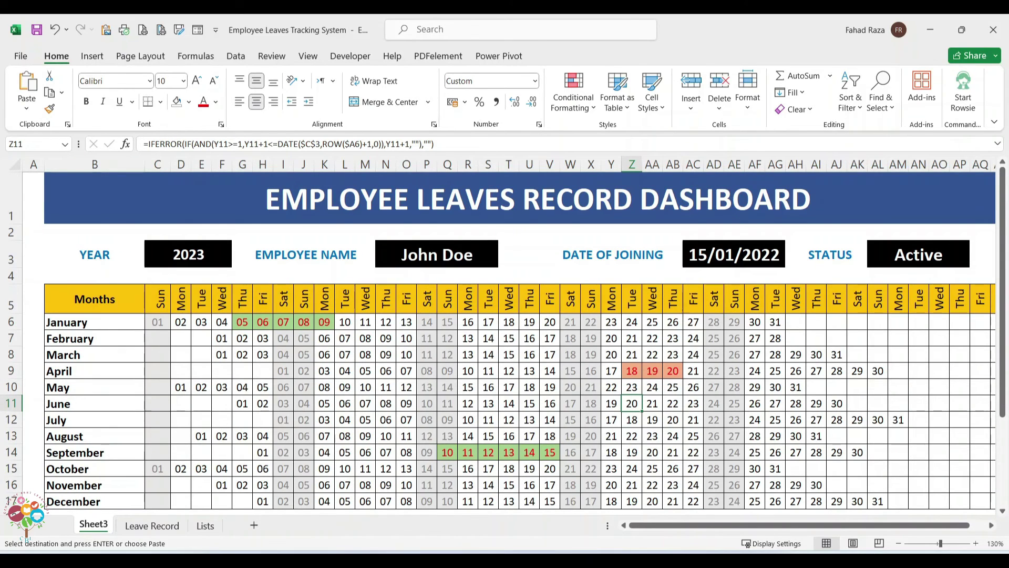
Step: Check the leave types in Lists and open the conditional formatting rules manager on the dashboard
left_click(205, 526)
left_click(93, 525)
left_click(573, 93)
left_click(601, 303)
left_click(548, 173)
left_click(658, 195)
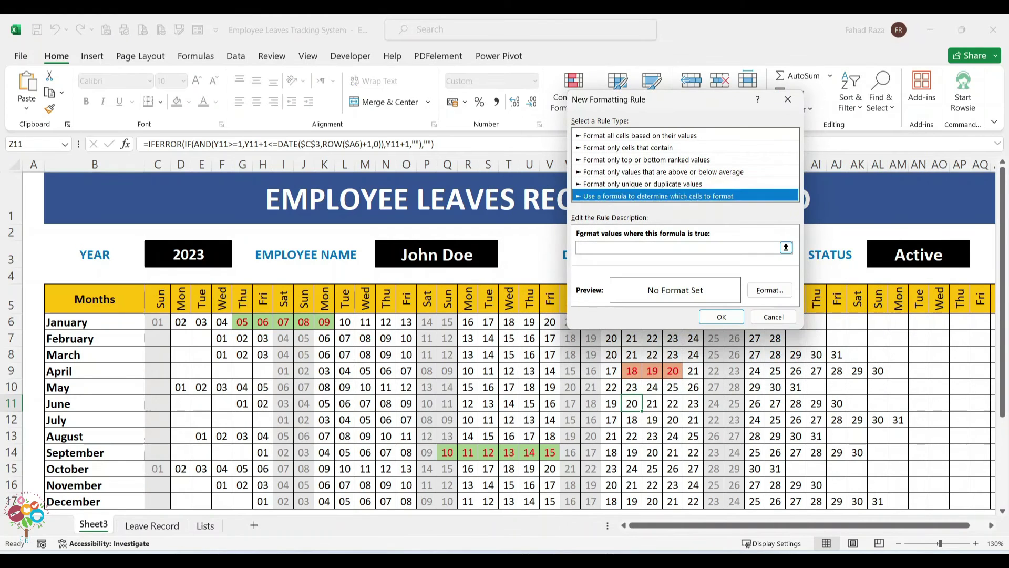
left_click(678, 247)
key("ctrl+v")
key("ctrl+z")
left_click(788, 99)
Step: Copy the orange rule's COUNTIFS formula into a new formula-based rule that uses Lists!$G$5 as the leave type
left_click(616, 173)
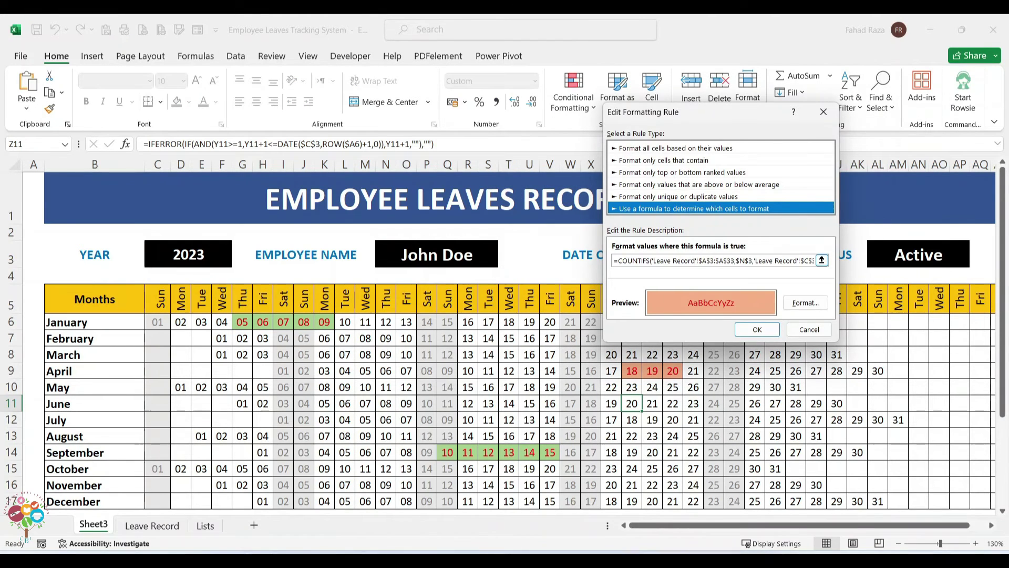
left_click(787, 261)
key("ctrl+a")
right_click(787, 261)
left_click(818, 285)
left_click(757, 329)
left_click(548, 173)
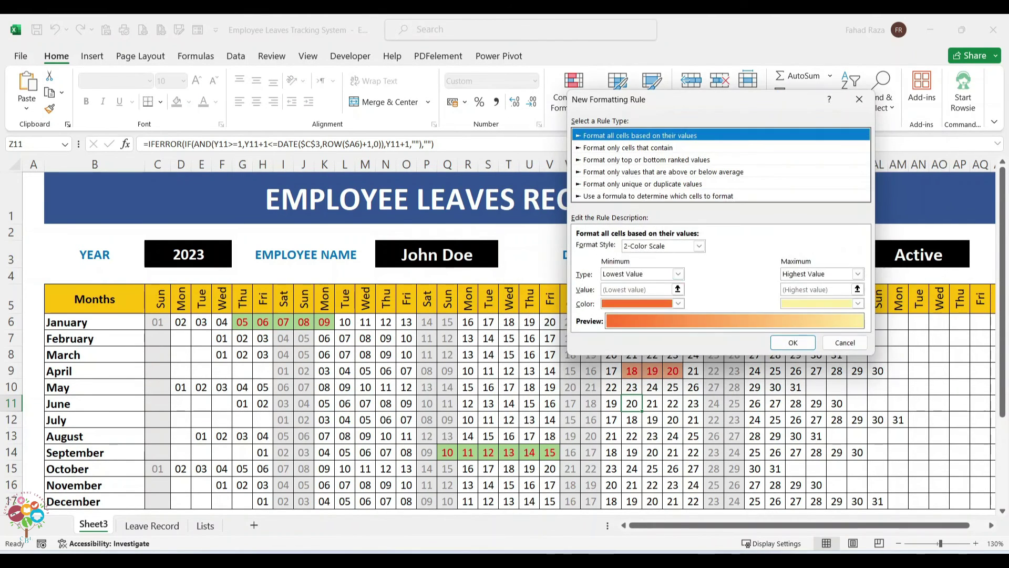
left_click(658, 195)
left_click(678, 247)
key("ctrl+v")
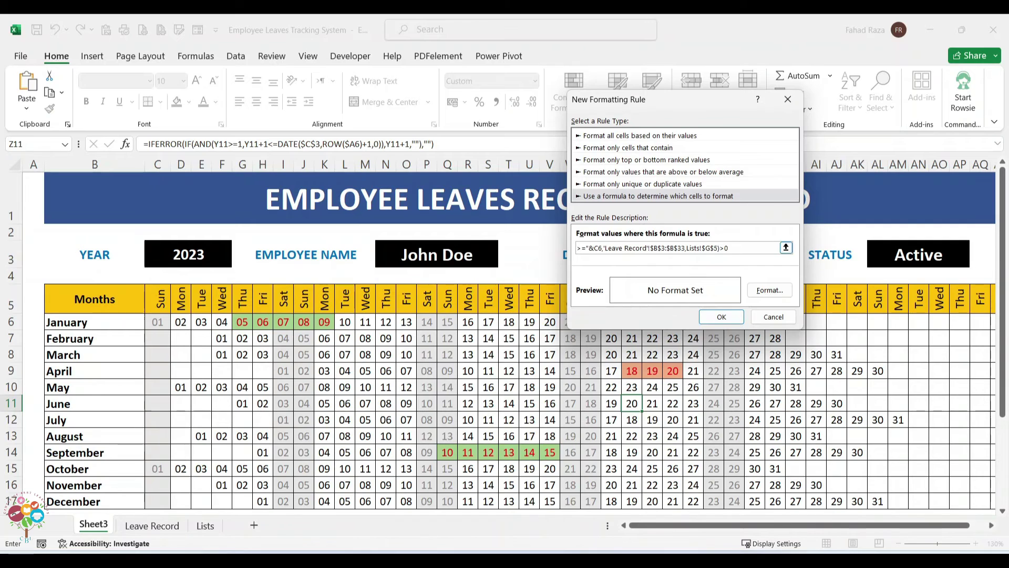
Step: Give the Lists!$G$5 rule a yellow fill with red font and save the rule changes
left_click(770, 290)
left_click(603, 180)
left_click(612, 55)
left_click(568, 198)
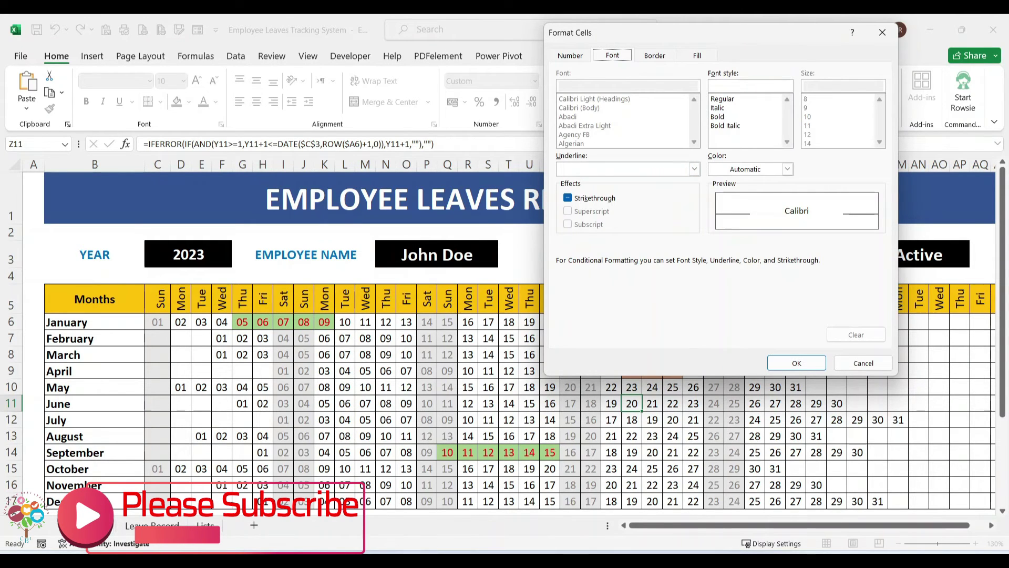
left_click(655, 55)
left_click(612, 55)
left_click(788, 168)
left_click(697, 55)
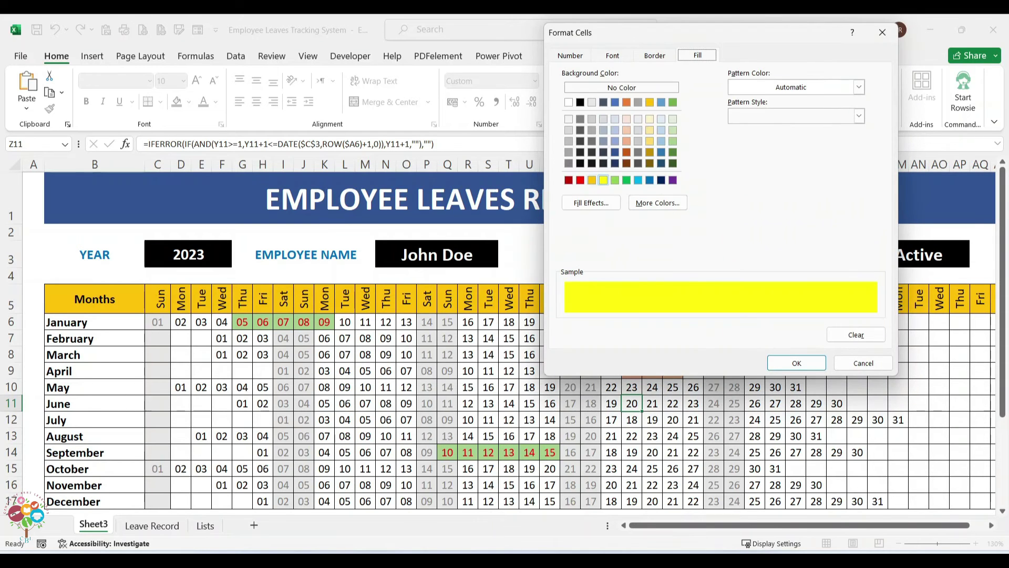
left_click(797, 363)
left_click(716, 316)
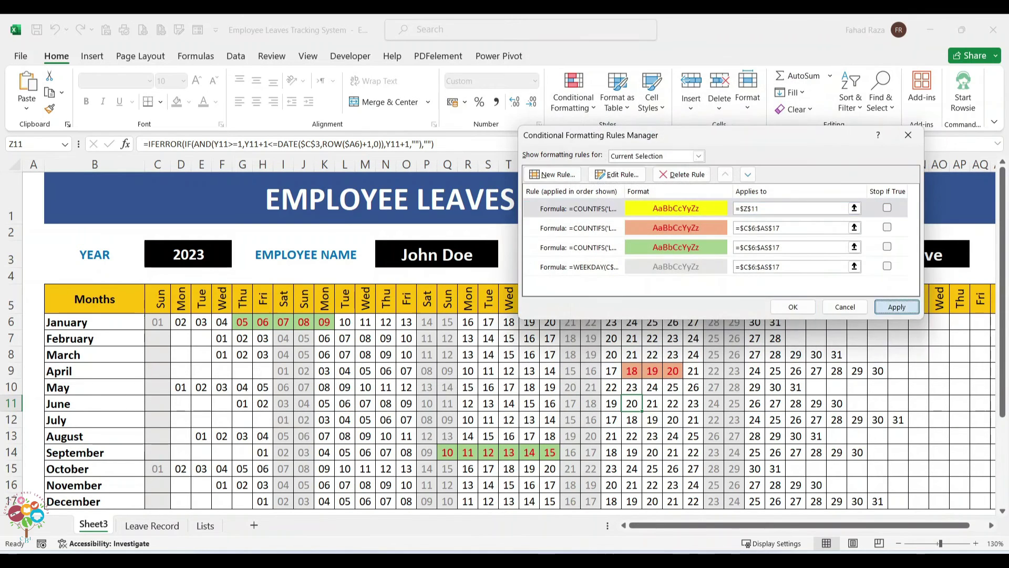
left_click(792, 304)
Step: Create another formula-based conditional formatting rule for cell Z11 from the copied COUNTIFS formula, editing its leave-type row in Lists column G
left_click(573, 90)
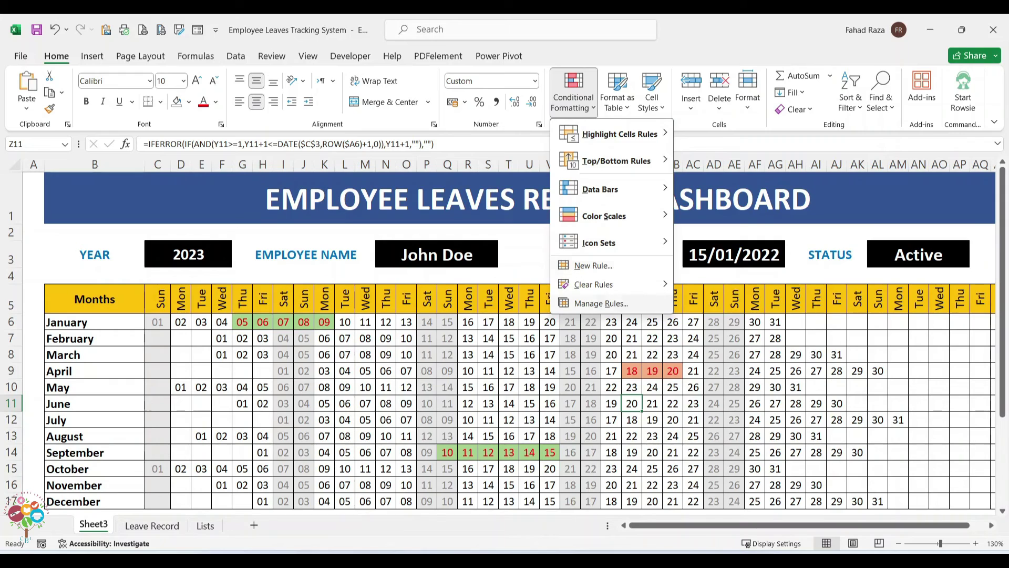
left_click(584, 303)
left_click(552, 174)
left_click(658, 196)
left_click(679, 248)
key("ctrl+v")
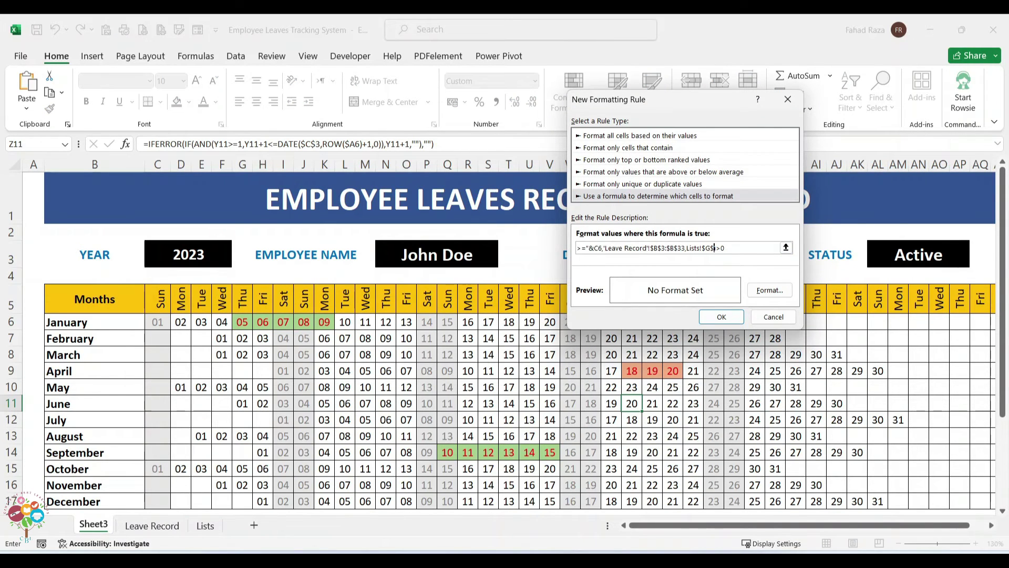
Step: Give the new COUNTIFS rule a light blue fill with red font and save the rule changes
left_click(770, 290)
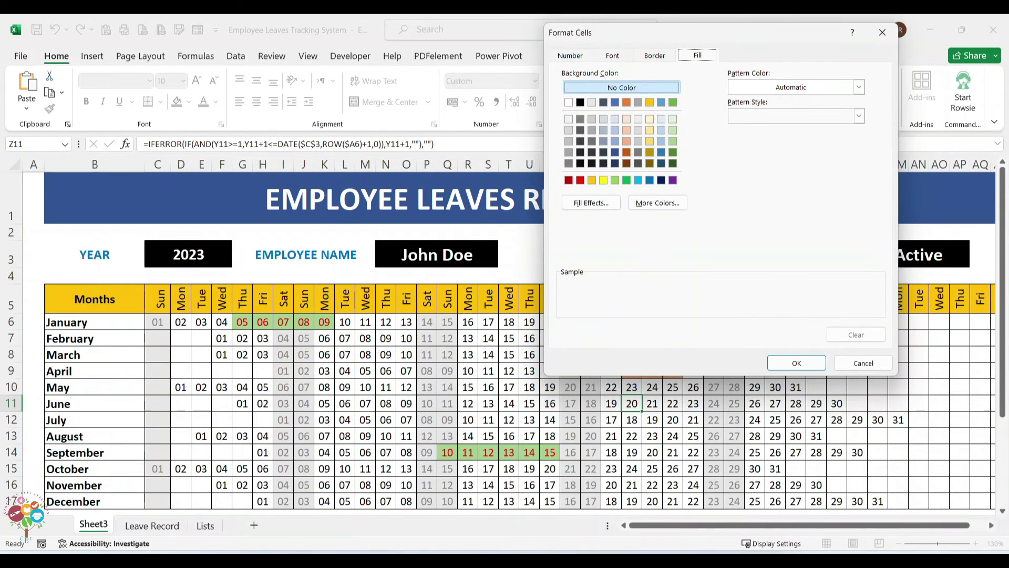
left_click(615, 129)
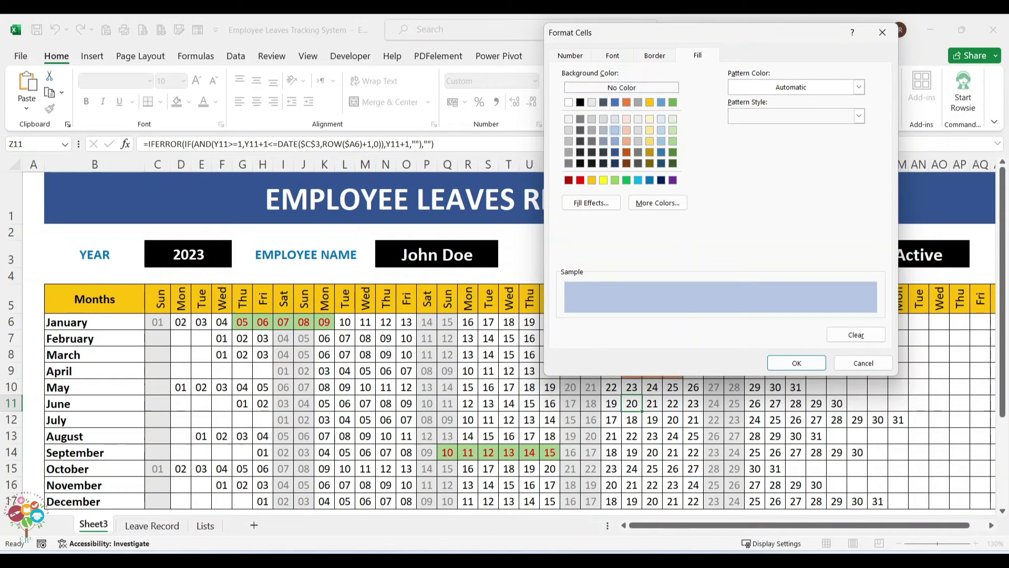
left_click(613, 56)
left_click(568, 198)
left_click(787, 169)
left_click(797, 363)
left_click(787, 168)
left_click(724, 310)
left_click(796, 363)
left_click(722, 317)
left_click(897, 307)
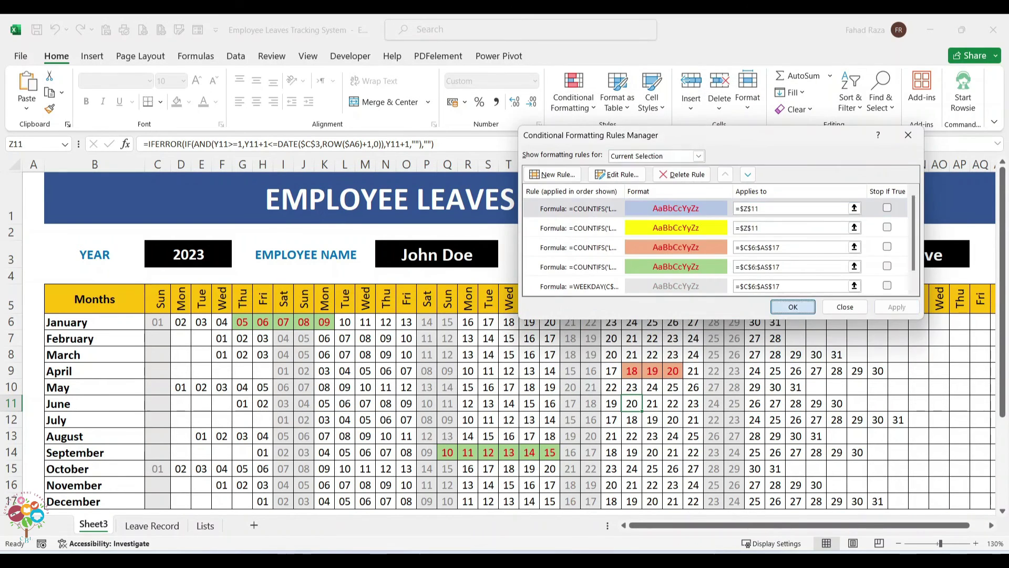
left_click(793, 307)
Step: Check the leave types in Lists and the row 18 entry in Leave Record, and return to the dashboard sheet
left_click(304, 371)
left_click(205, 525)
left_click(503, 279)
left_click(503, 239)
left_click(503, 259)
left_click(503, 299)
left_click(94, 526)
left_click(573, 92)
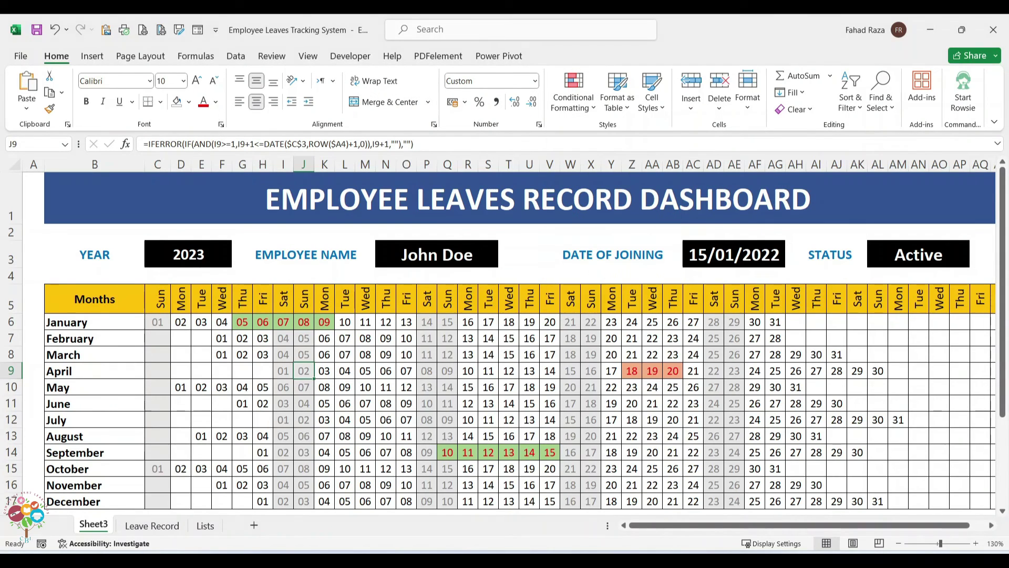
left_click(632, 404)
left_click(152, 525)
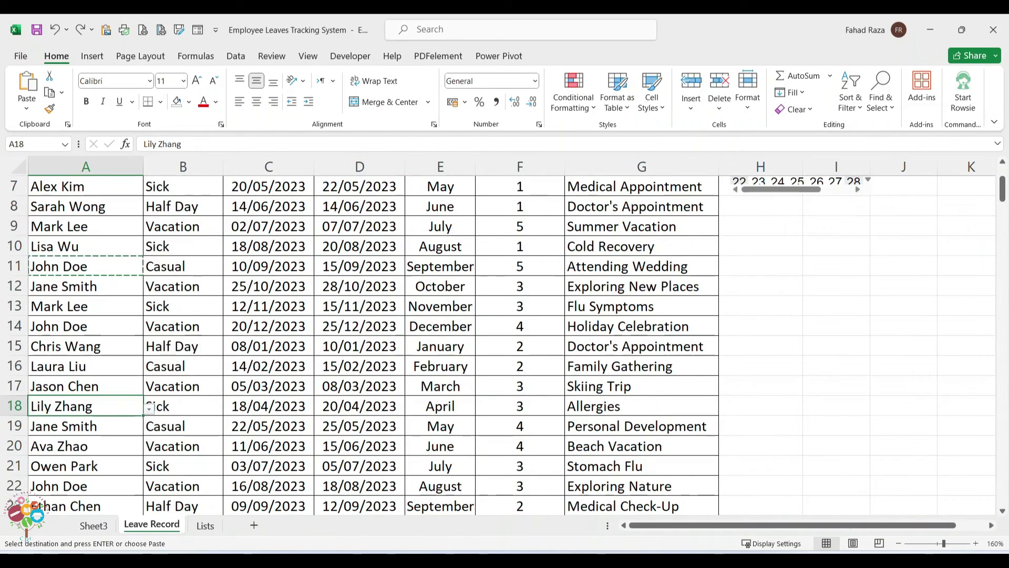
left_click(94, 525)
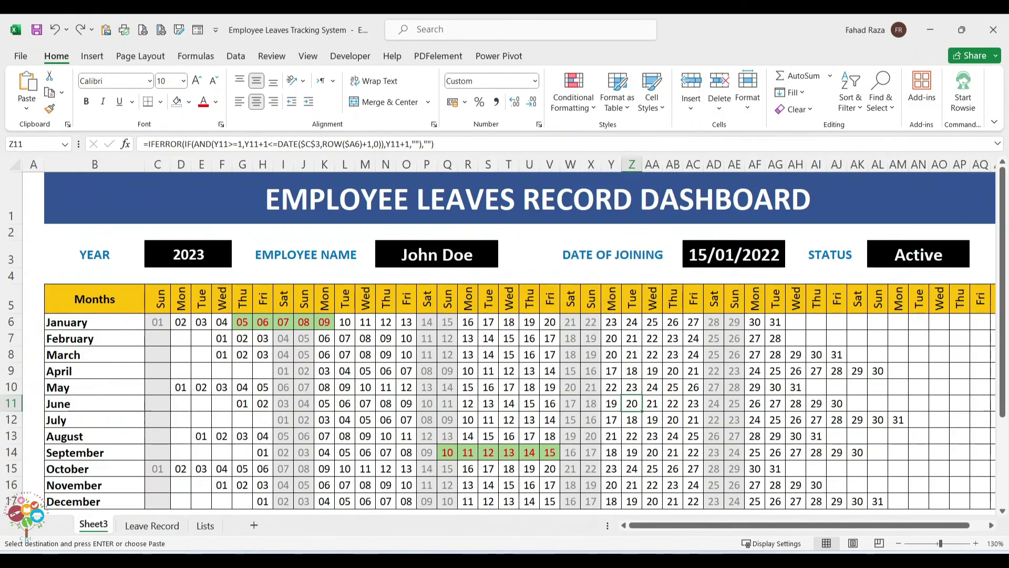
left_click(573, 92)
mouse_move(612, 135)
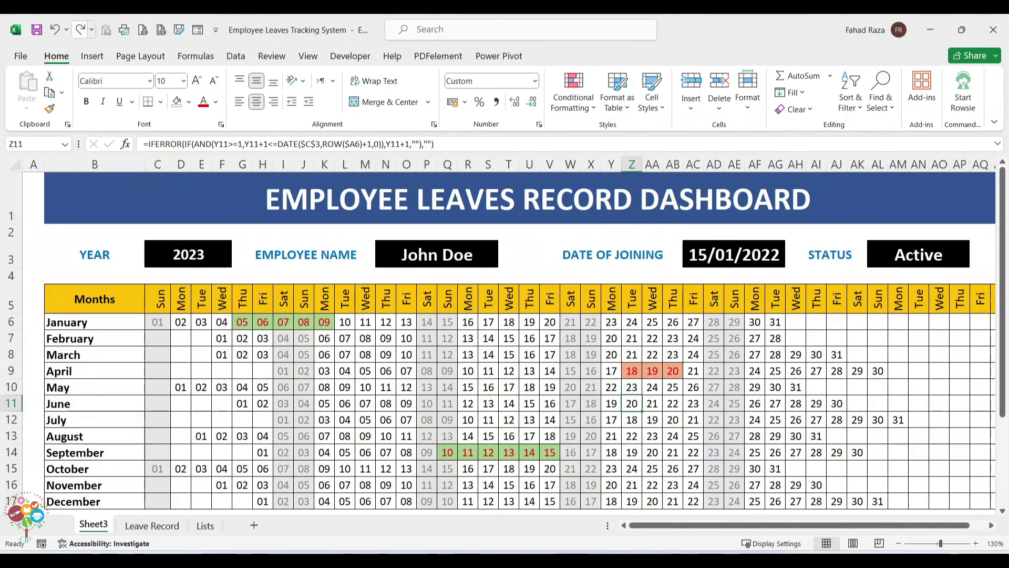
Step: Try the Stop If True option on the yellow, orange and green COUNTIFS rules in the rules manager
left_click(573, 92)
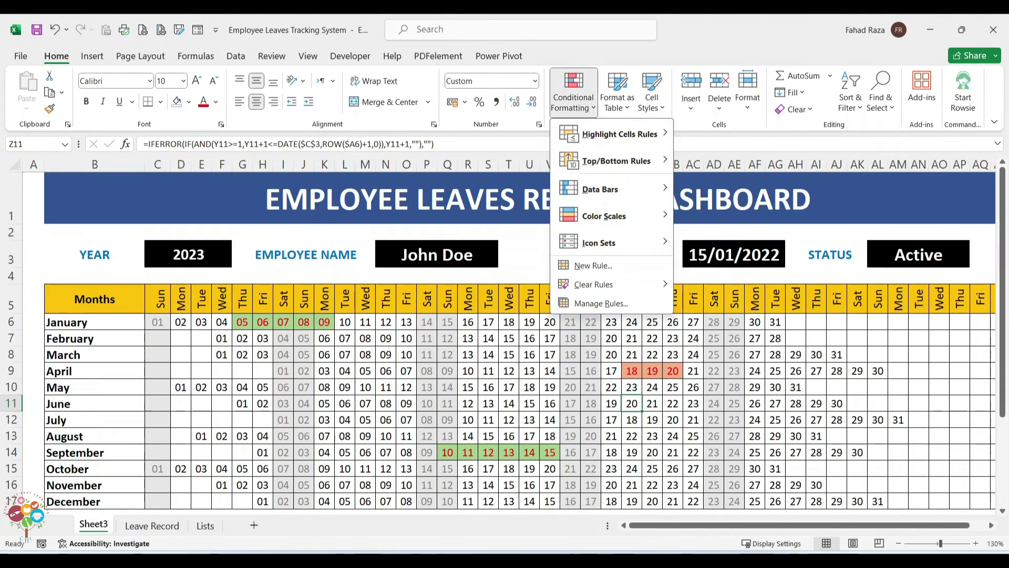
left_click(601, 303)
left_click(888, 227)
left_click(888, 247)
left_click(887, 266)
left_click(887, 266)
left_click(888, 247)
Step: Delete the light blue, yellow and orange COUNTIFS rules and save the rule changes
left_click(675, 209)
left_click(682, 174)
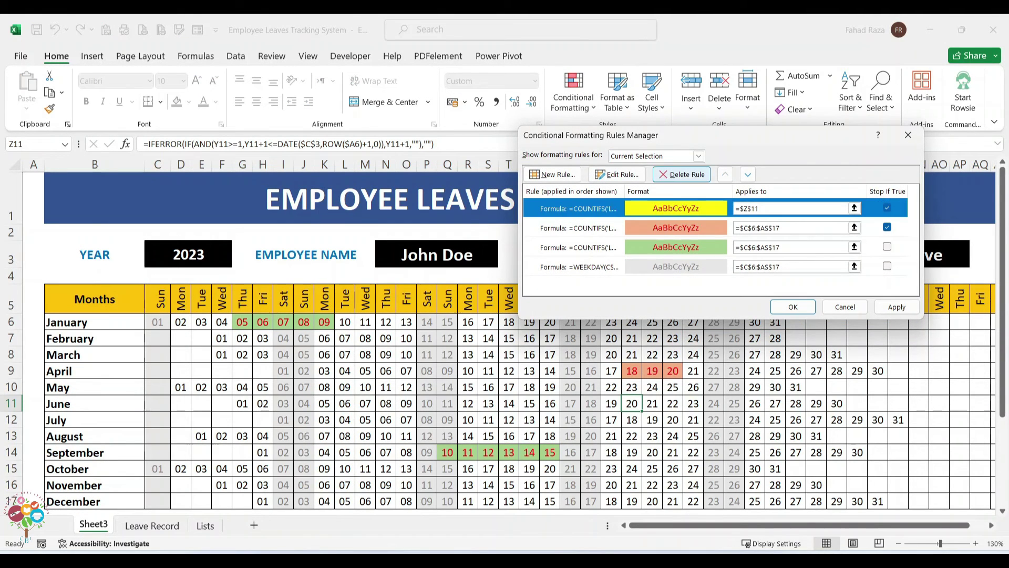
left_click(682, 175)
left_click(682, 174)
left_click(897, 307)
left_click(793, 307)
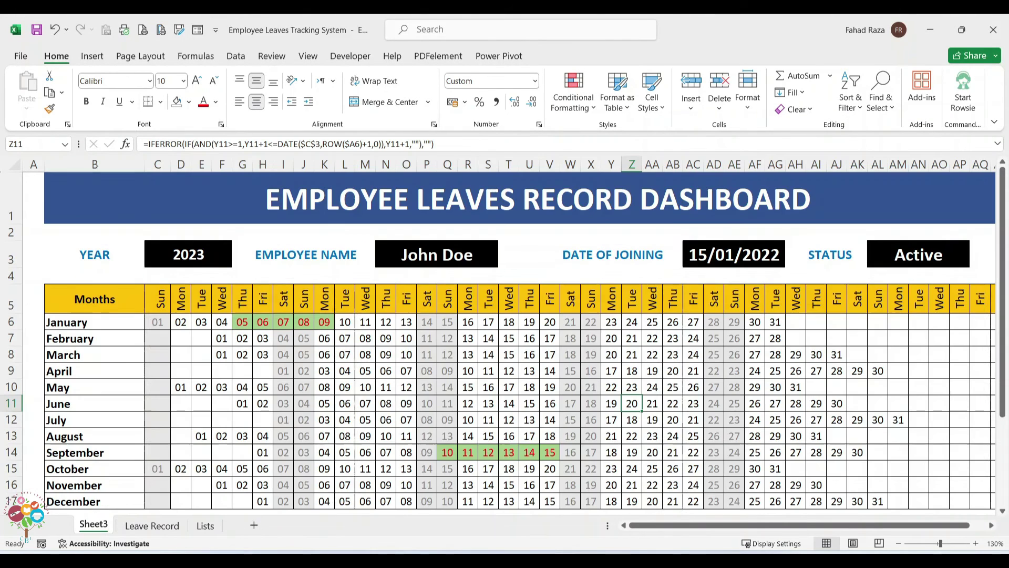
Step: Copy the green rule's COUNTIFS formula into a new formula-based conditional formatting rule
left_click(573, 93)
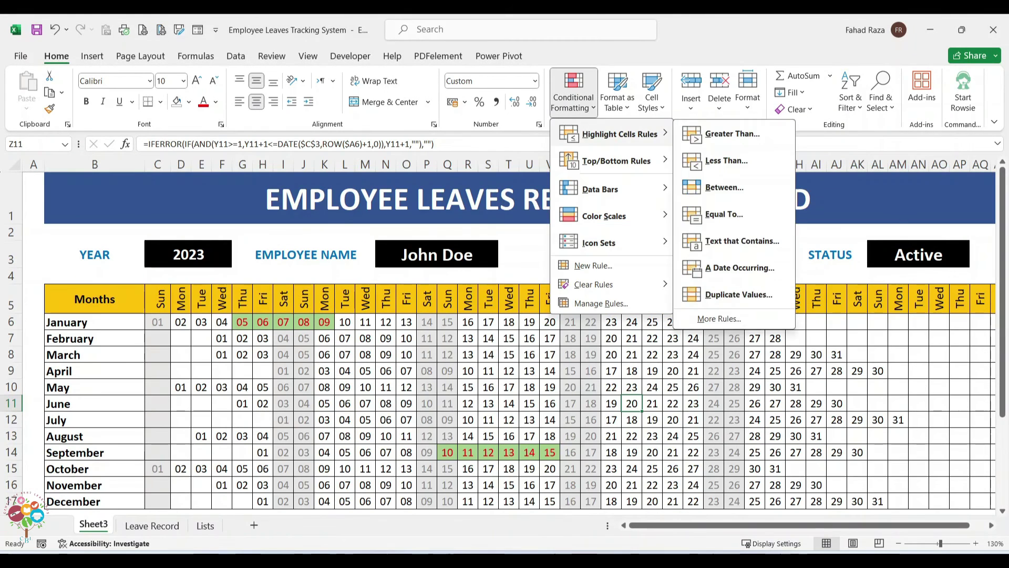
left_click(598, 302)
double_click(631, 208)
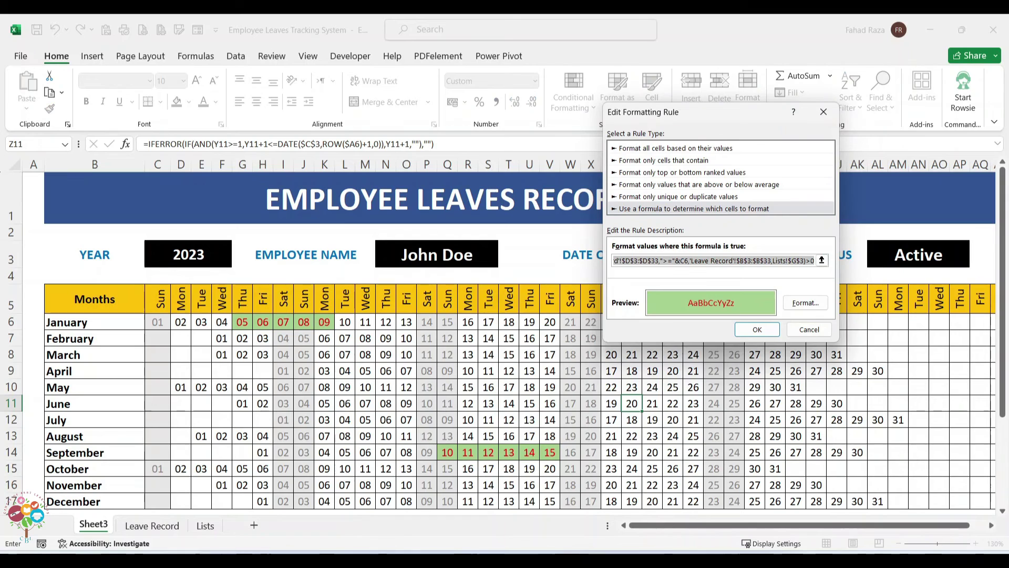
left_click(824, 112)
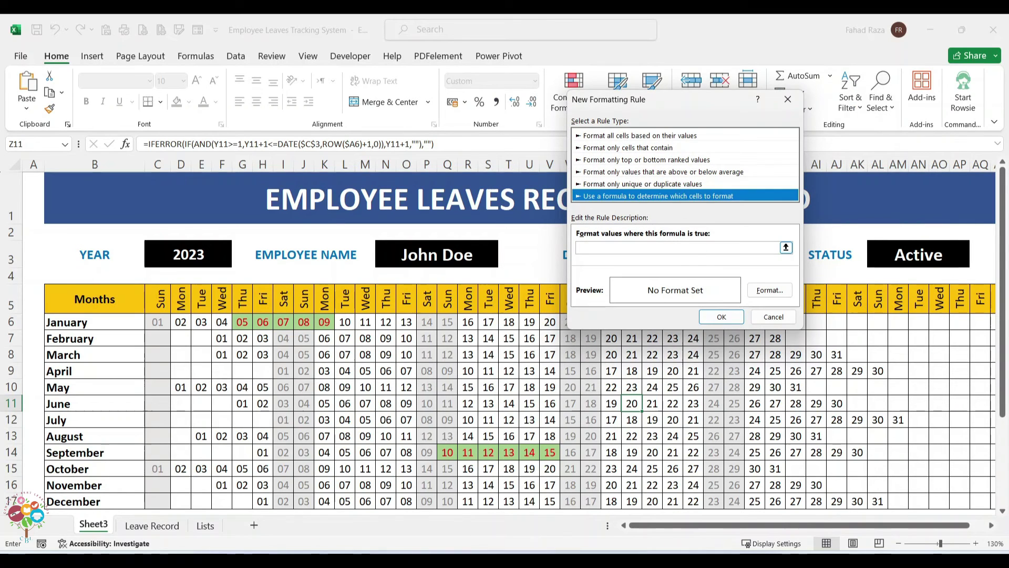
key("ctrl+v")
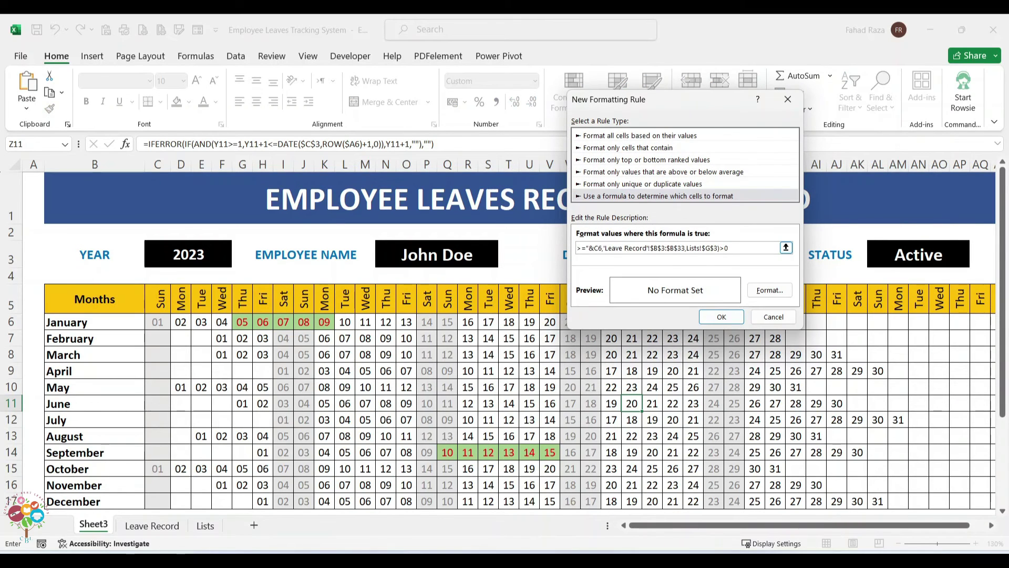
Step: Give the new COUNTIFS rule a yellow fill and save it
left_click(770, 290)
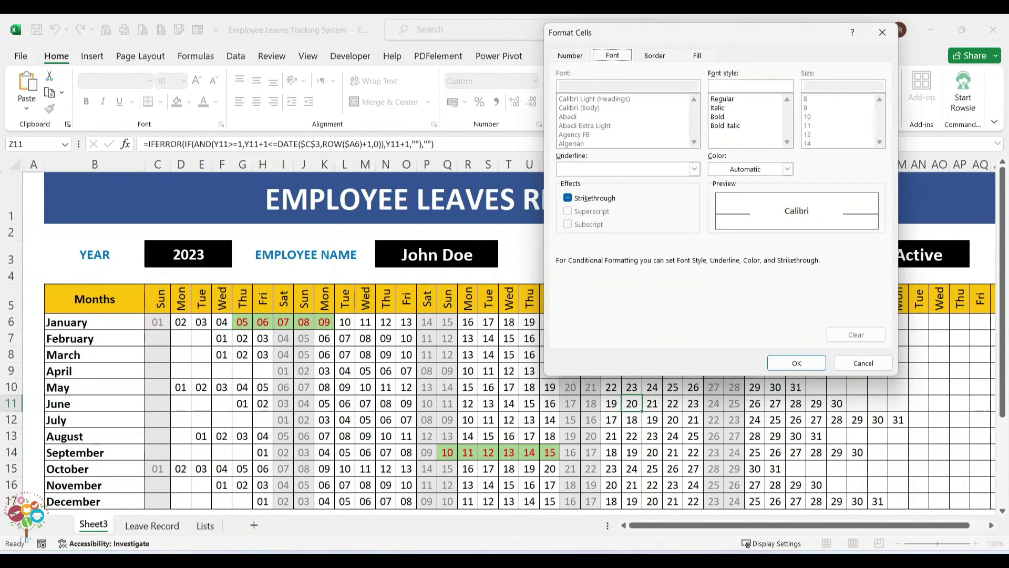
left_click(698, 55)
left_click(604, 180)
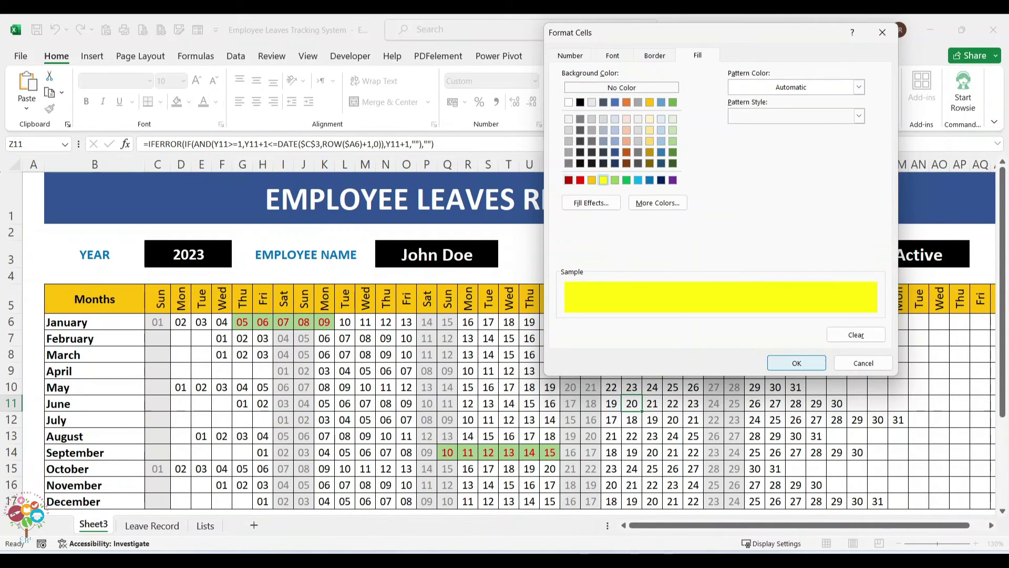
key("Return")
key("Return")
key("Return")
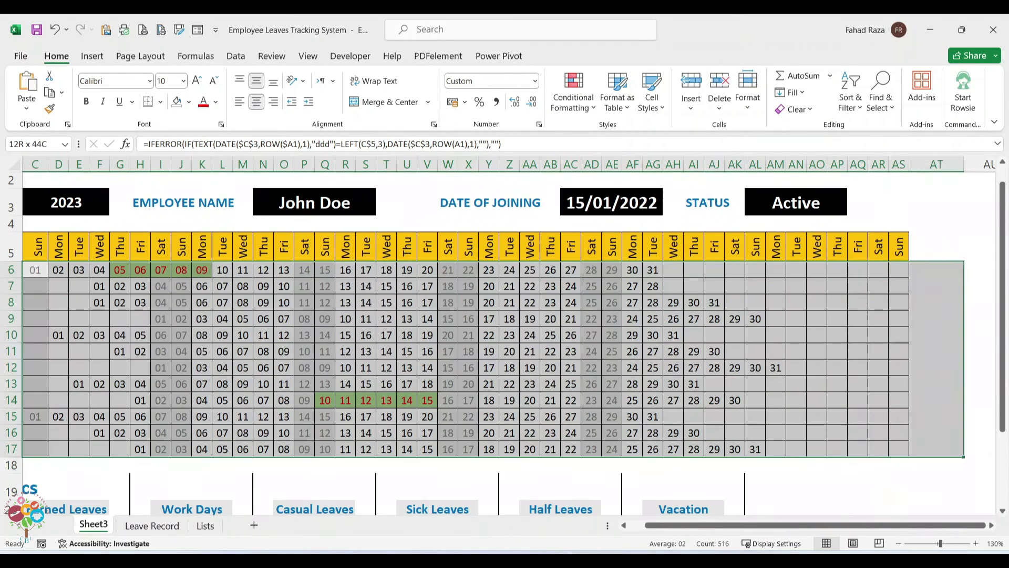
Step: Set the yellow COUNTIFS rule to apply to the whole calendar range $C$6:$AS$17
key("alt+h")
key("l")
key("r")
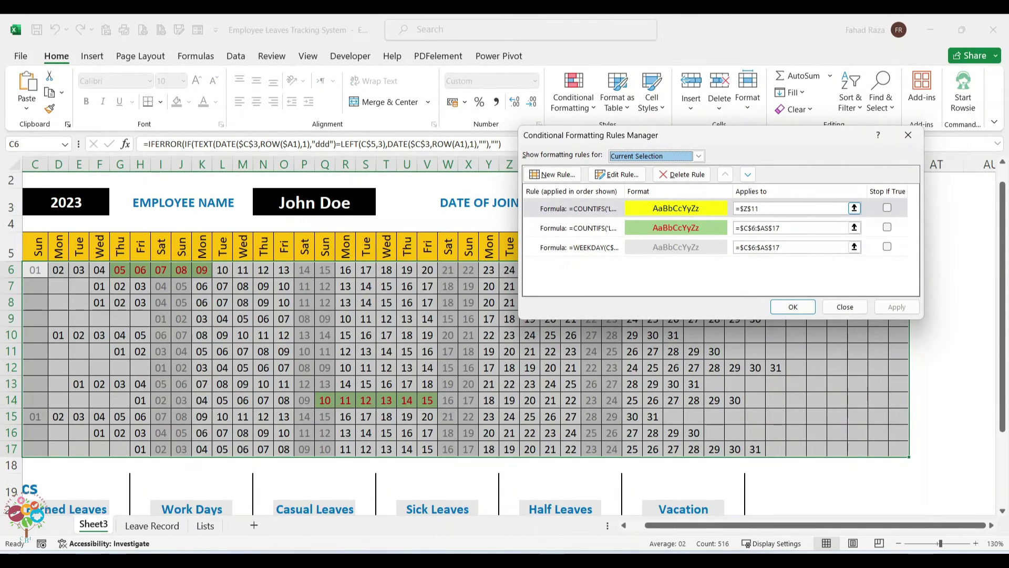
left_click_drag(35, 270, 899, 449)
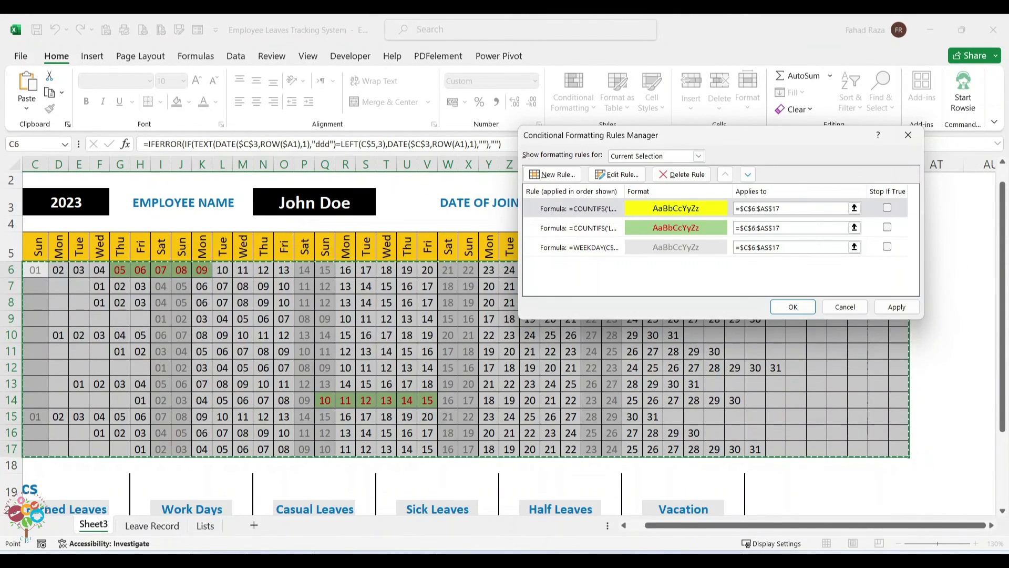
left_click(897, 307)
left_click(793, 307)
Step: Add a formula rule for the calendar range with the copied COUNTIFS formula, an edited leave-type reference and a light orange fill
scroll(504, 341, "up", 1)
key("alt+h")
key("l")
key("n")
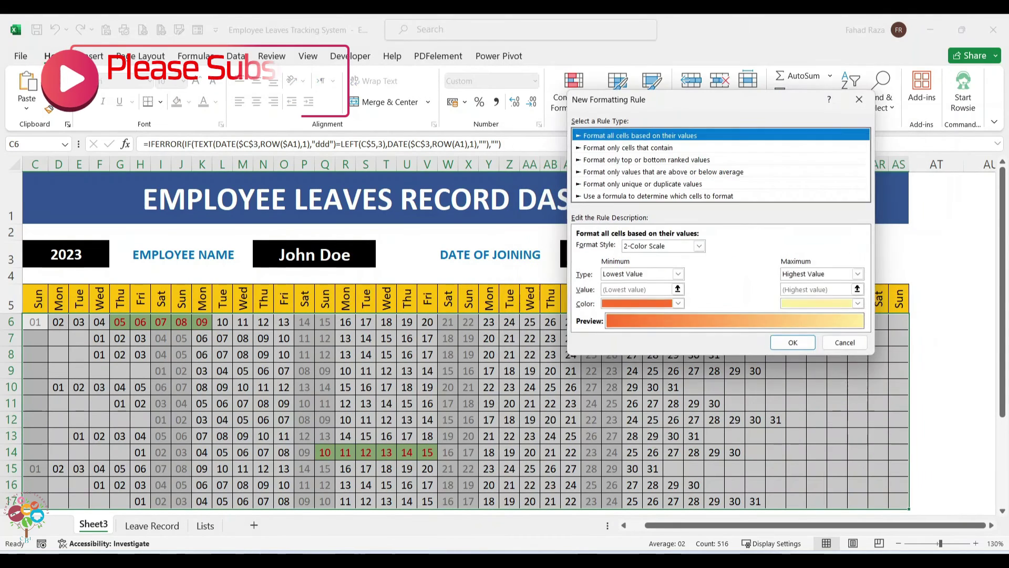
left_click(658, 196)
left_click(677, 249)
key("ctrl+v")
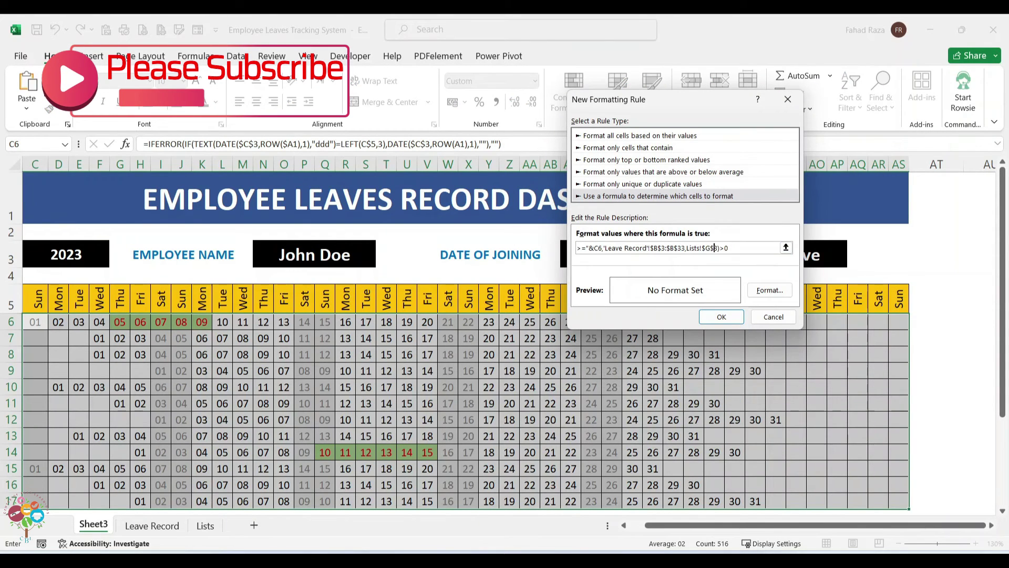
key("alt+f")
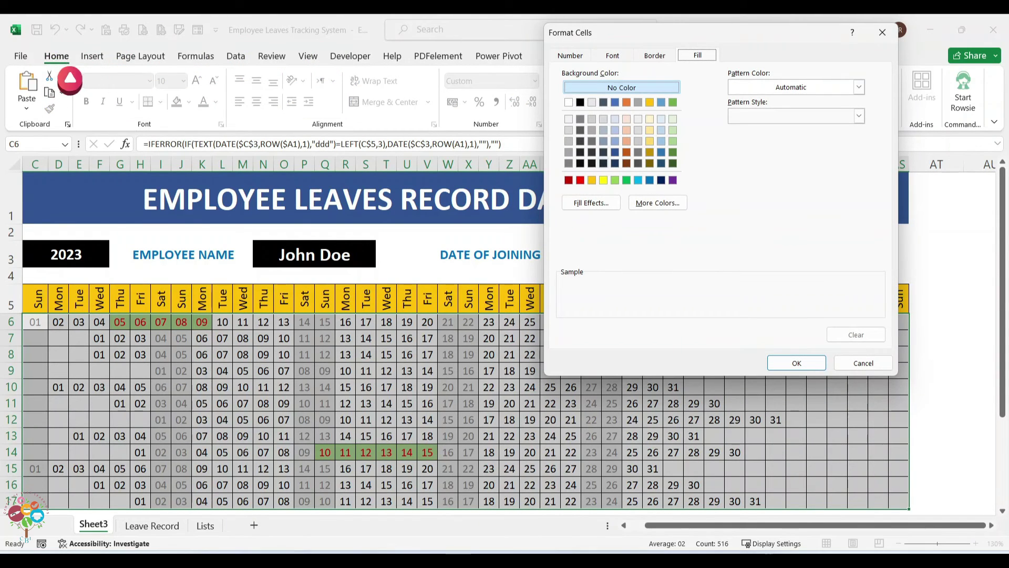
left_click(627, 141)
key("Return")
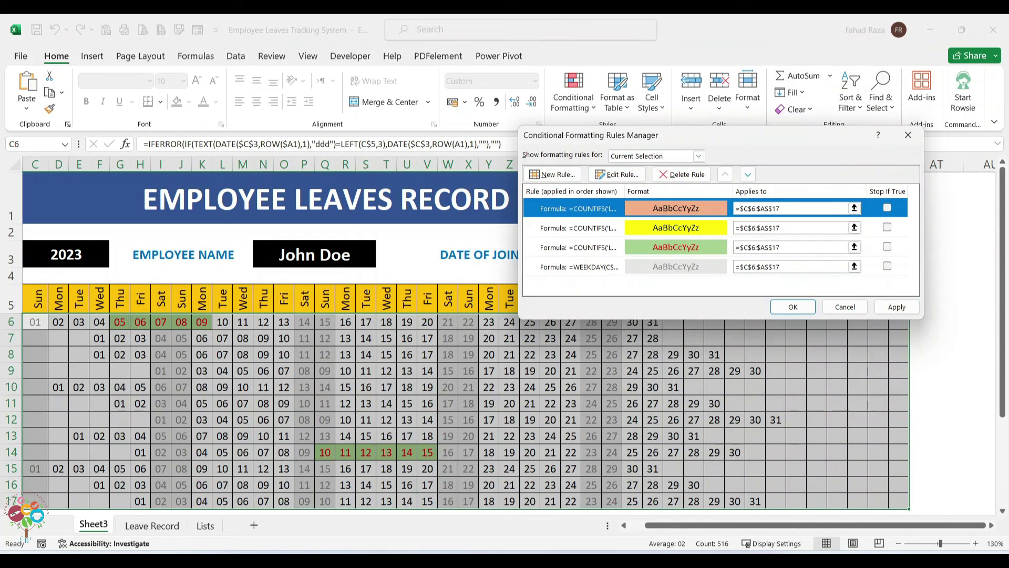
Step: Add another calendar rule with the copied COUNTIFS formula, an edited leave-type reference and a light gold fill, and save the rules
key("alt+n")
left_click(659, 196)
left_click(677, 248)
key("ctrl+v")
left_click_drag(720, 248, 713, 248)
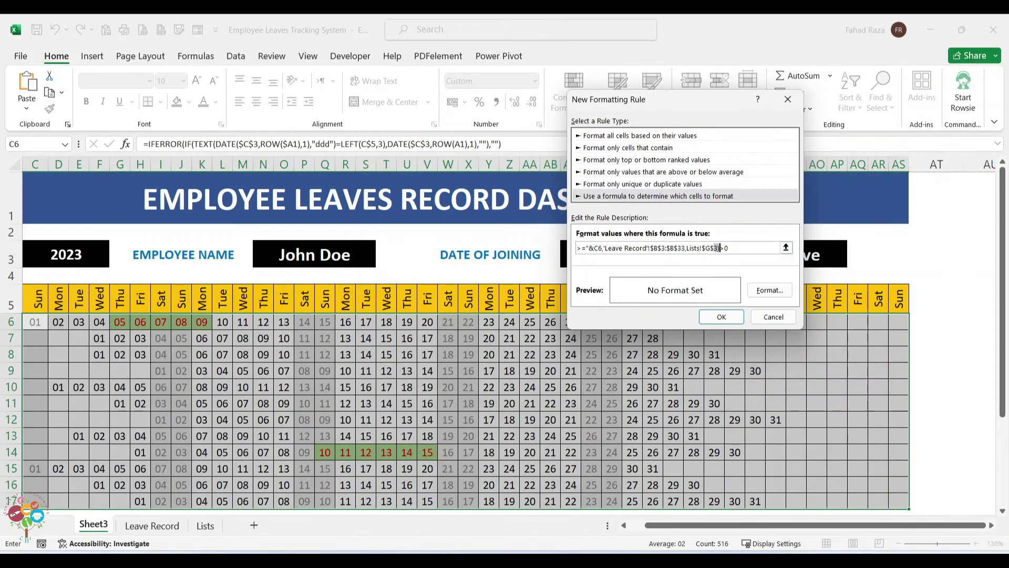
key("alt+f")
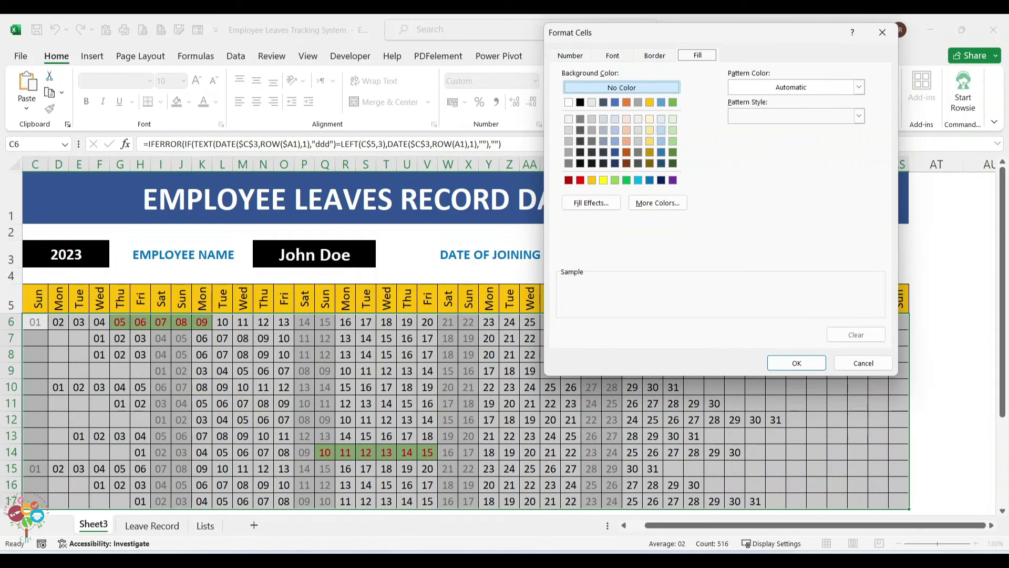
left_click(650, 140)
key("Return")
key("Return")
key("Return")
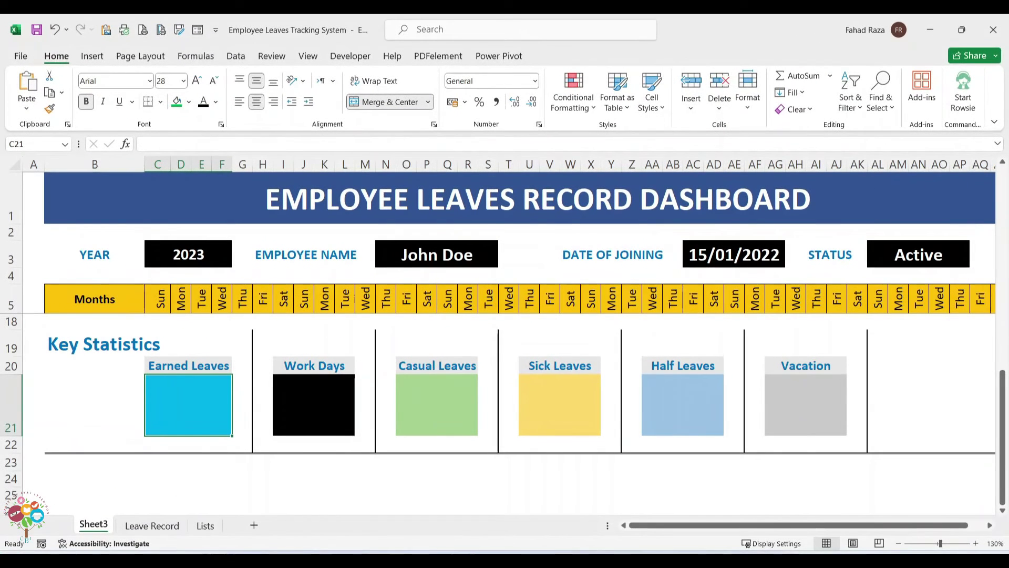
Step: Start a SUMIF formula in the Earned Leaves cell with range 'Leave Record'!A:A and the employee name cell Sheet3!N3 as criterion
type("=")
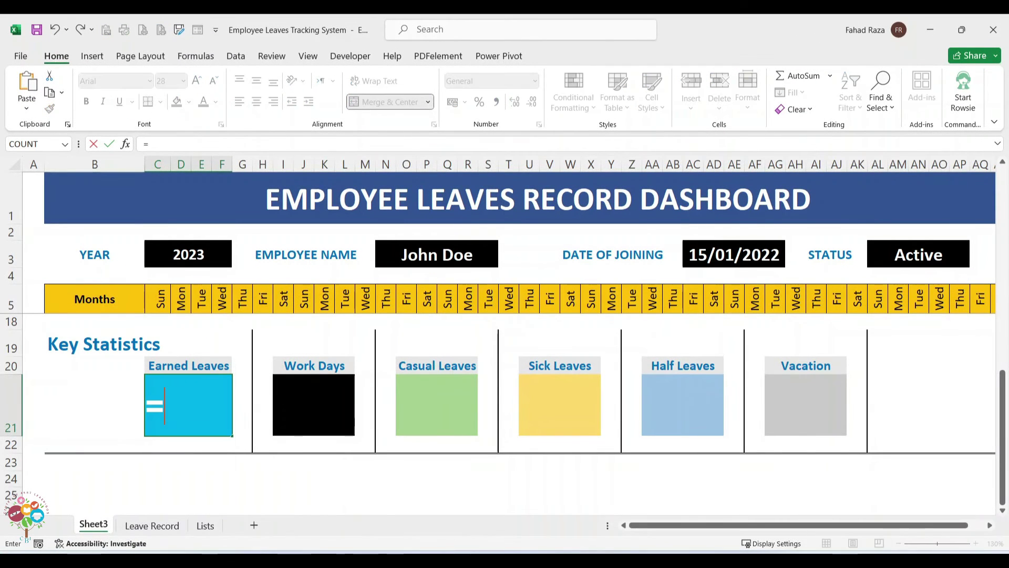
type("SUMIF")
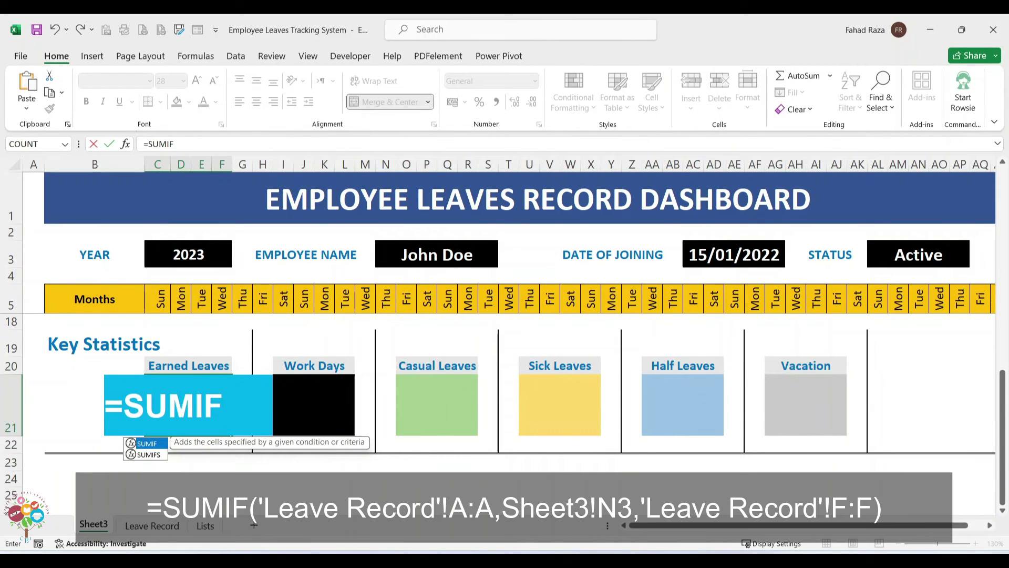
type("(")
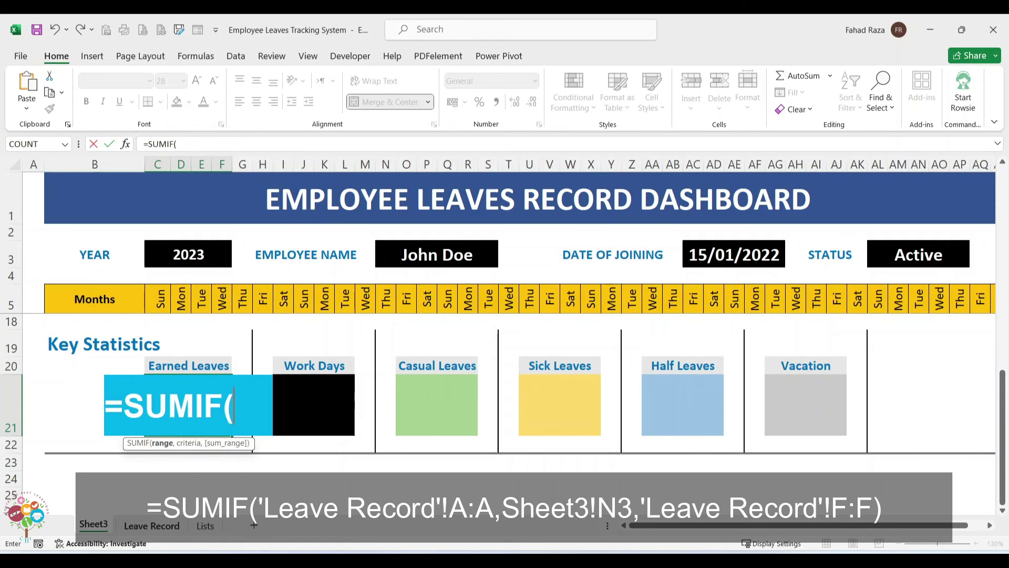
left_click(152, 526)
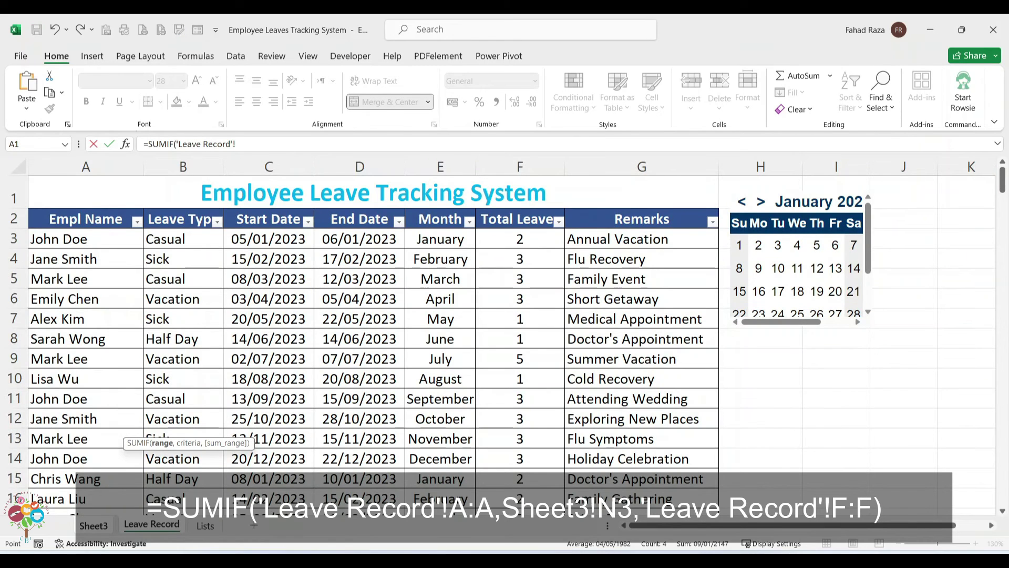
left_click(85, 167)
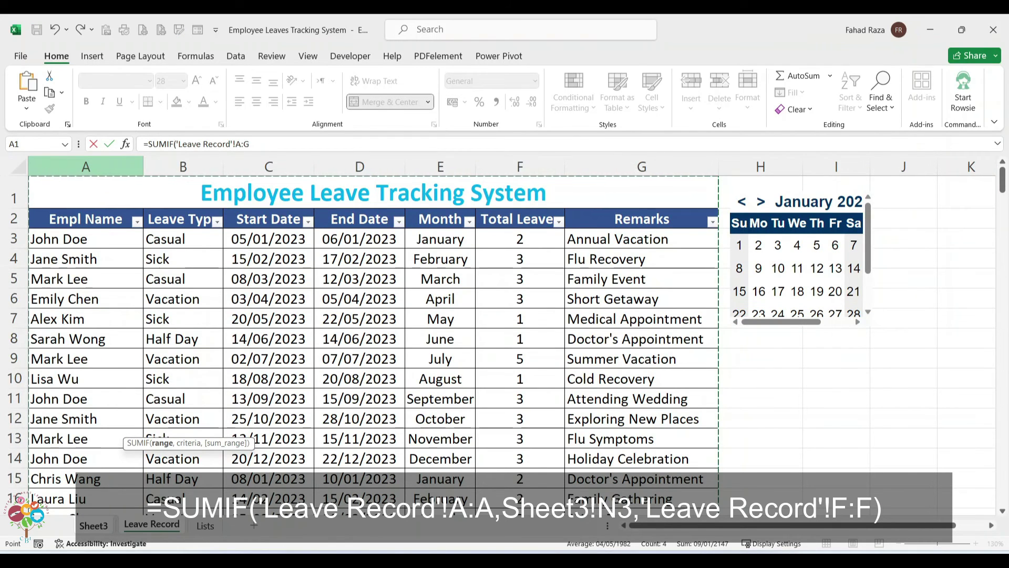
left_click(250, 144)
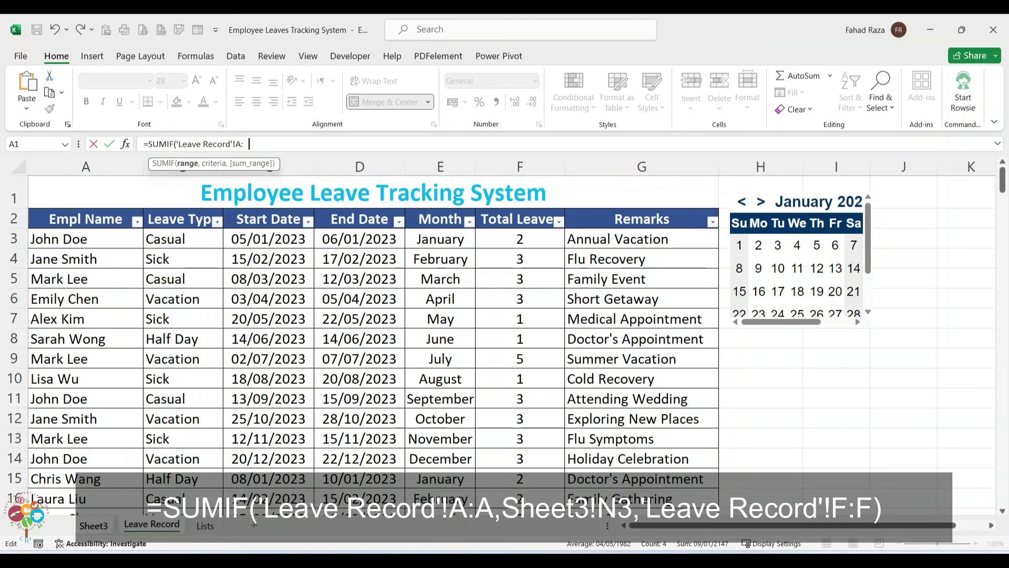
type("A")
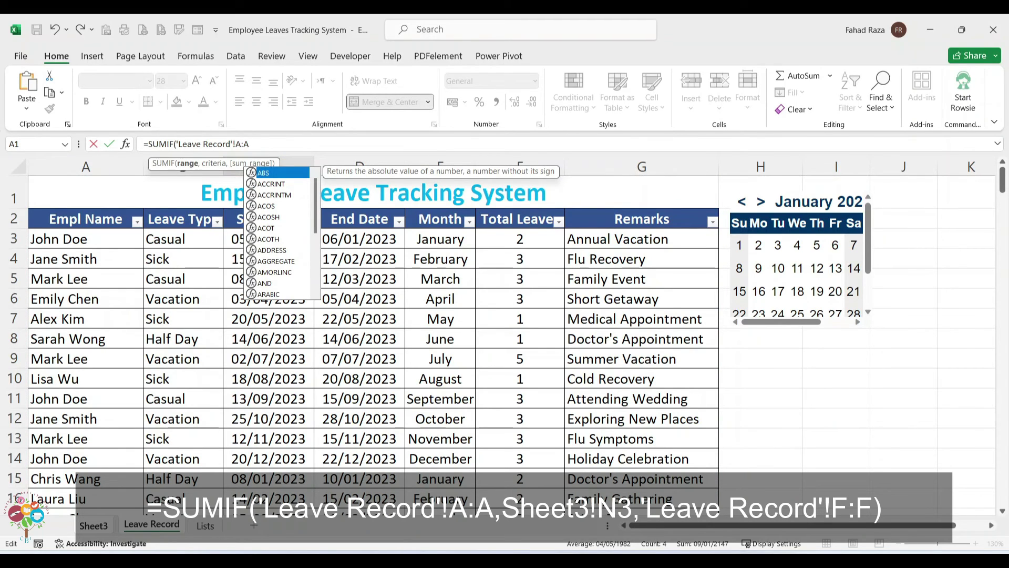
type(",")
left_click(93, 526)
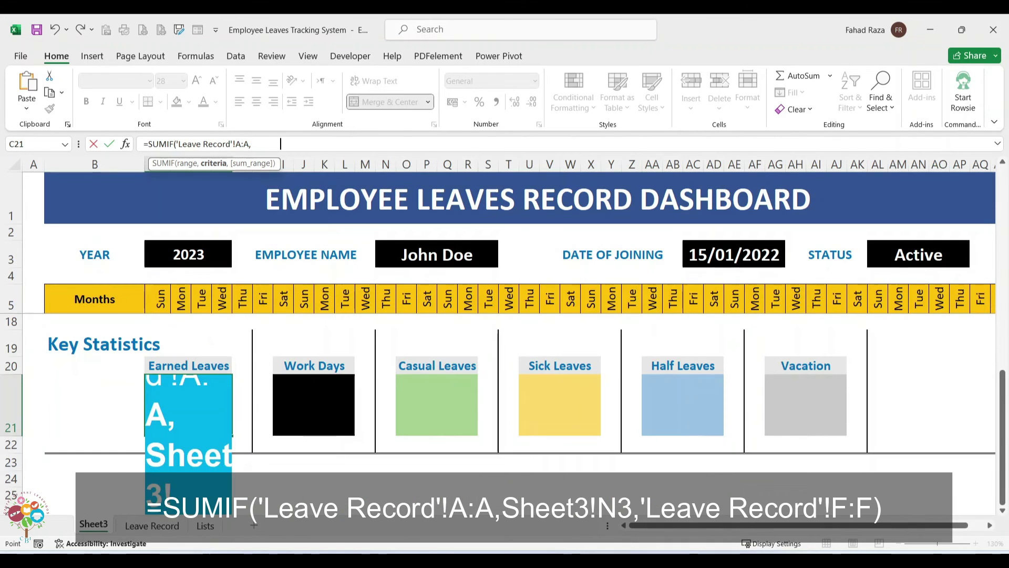
left_click(437, 255)
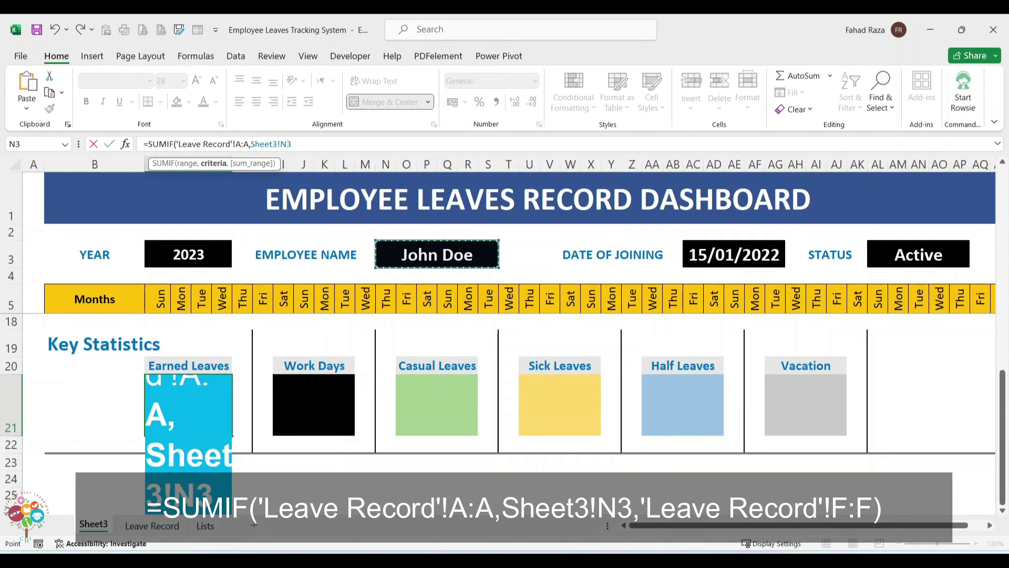
type(",")
Step: Complete the Earned Leaves SUMIF with 'Leave Record'!F:F as the sum range and enter it
left_click(151, 526)
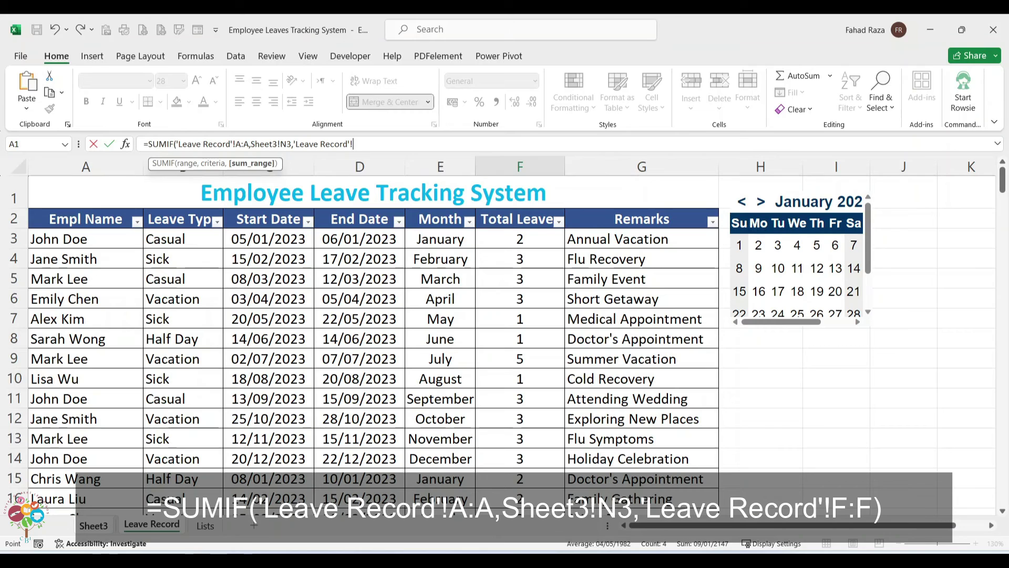
left_click(520, 167)
key("BackSpace")
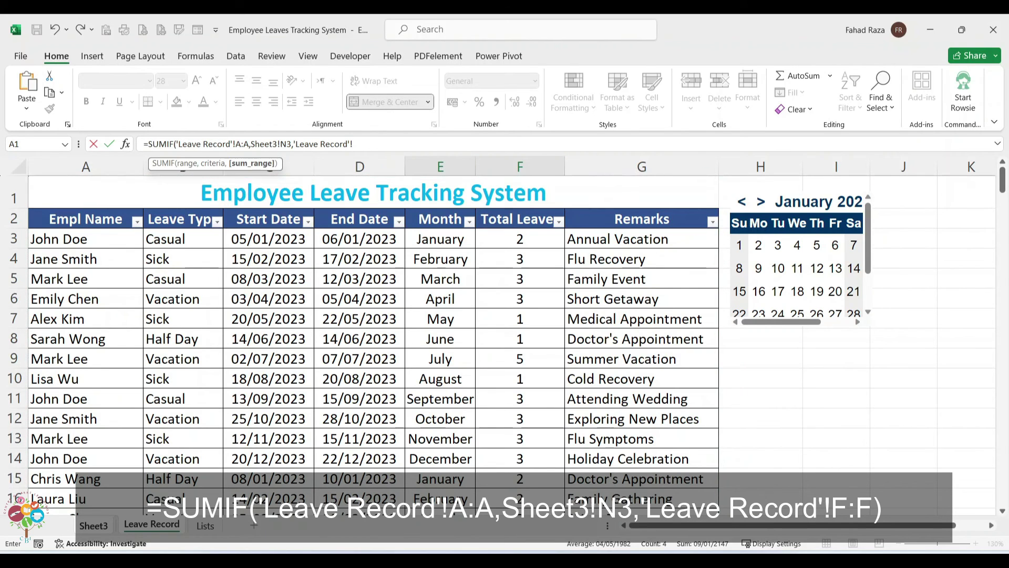
type(":")
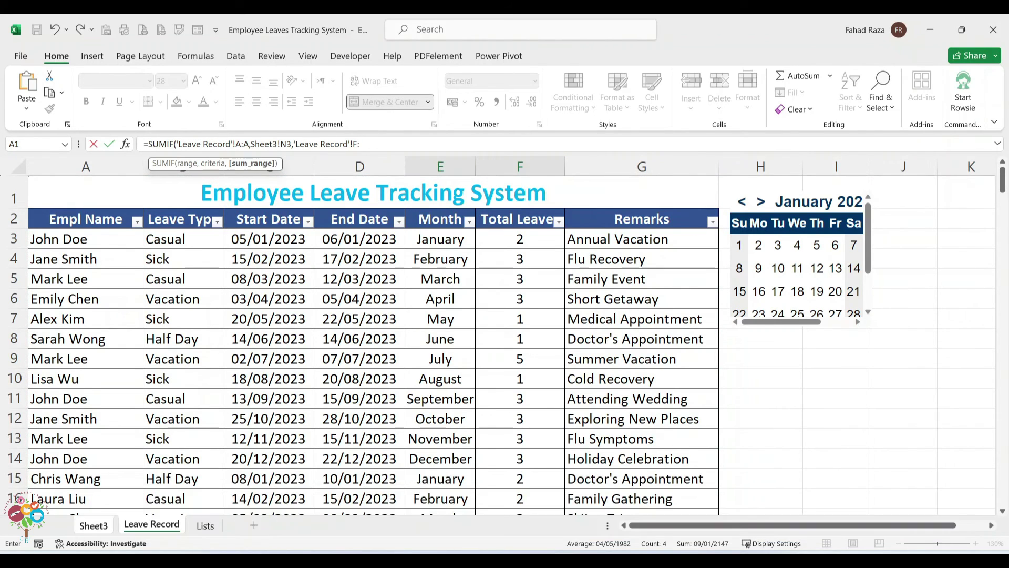
type("F)")
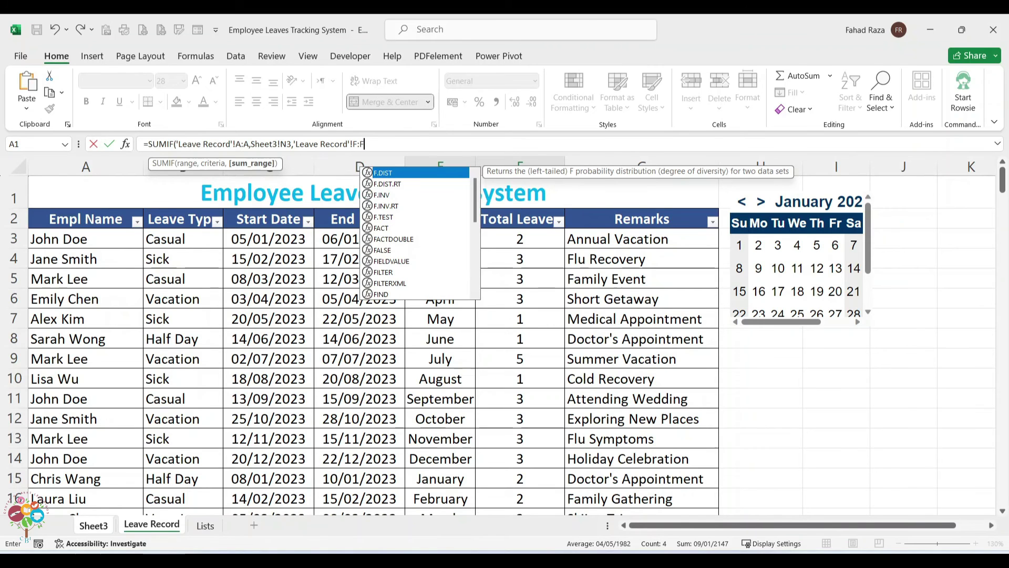
key("Return")
key("Up")
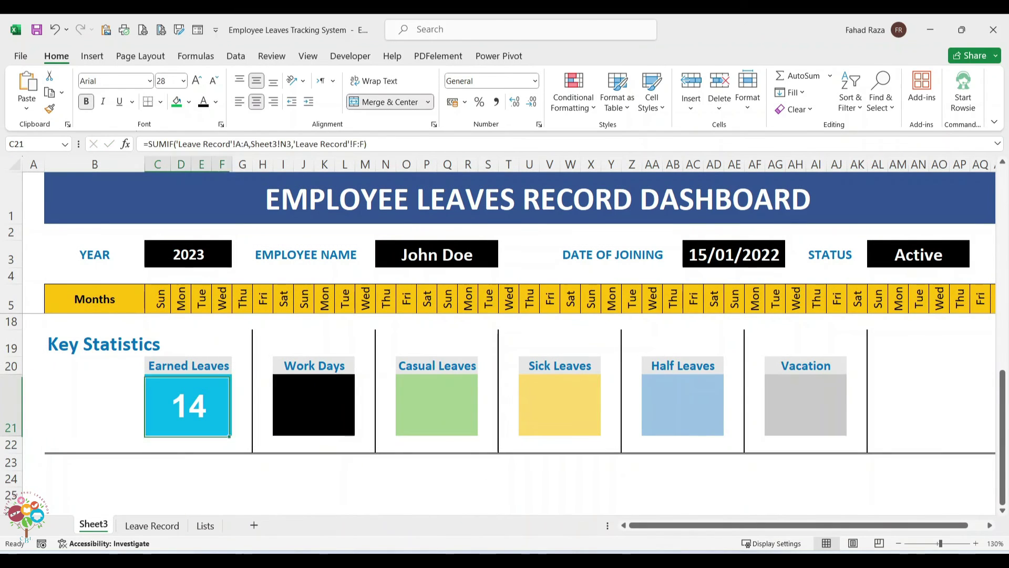
Step: Start a SUMIFS formula in the Casual Leaves cell with 'Leave Record'!F:F as the sum range
key("Right")
key("Right")
key("Right")
key("Right")
key("Right")
key("Right")
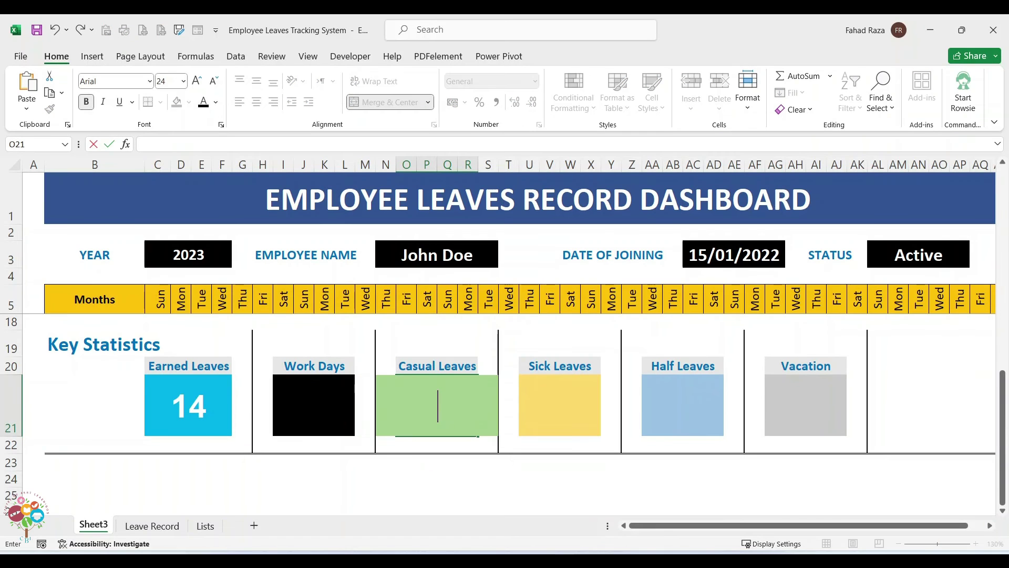
type("=SUMIFS(")
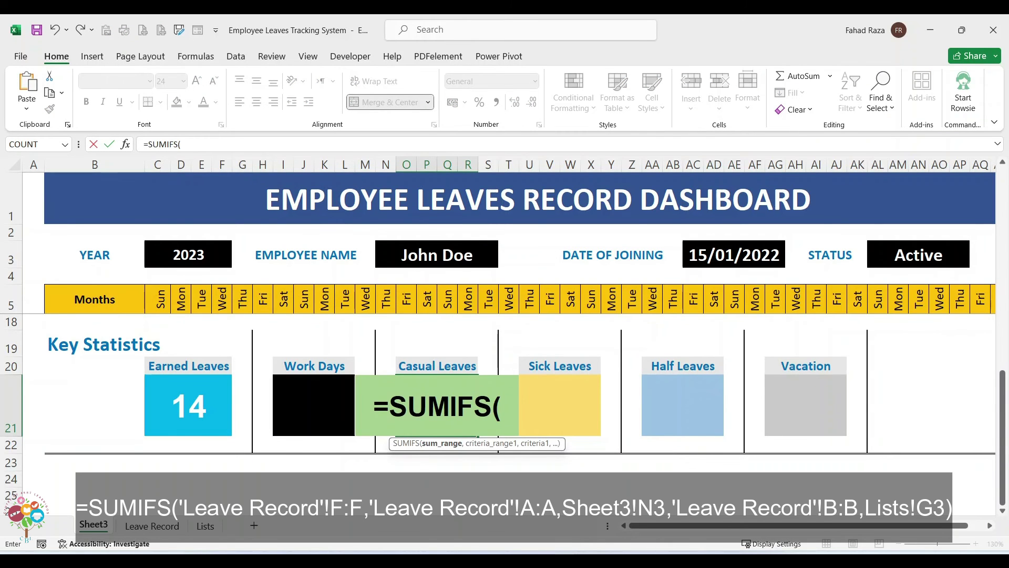
left_click(152, 526)
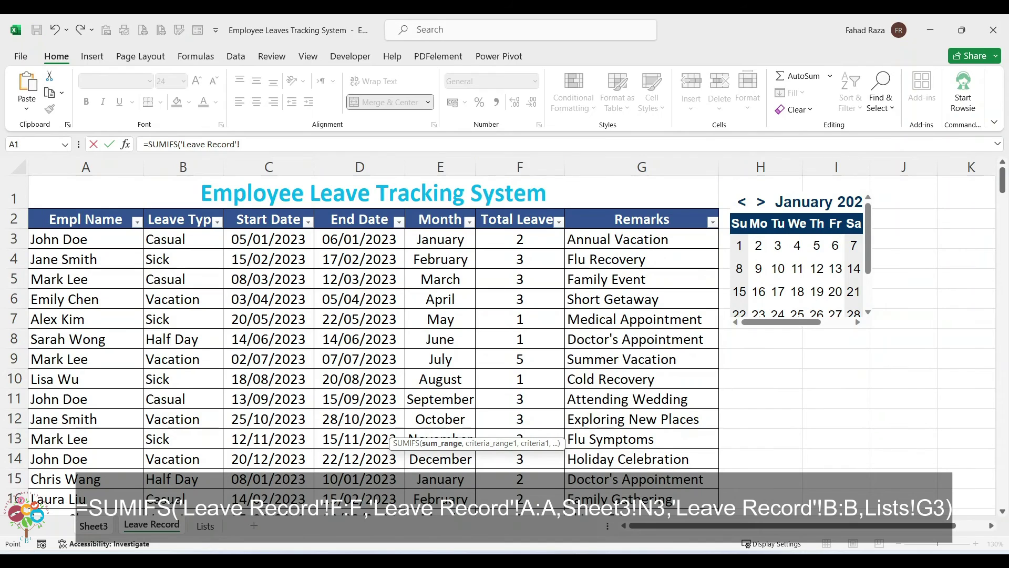
type("A:G")
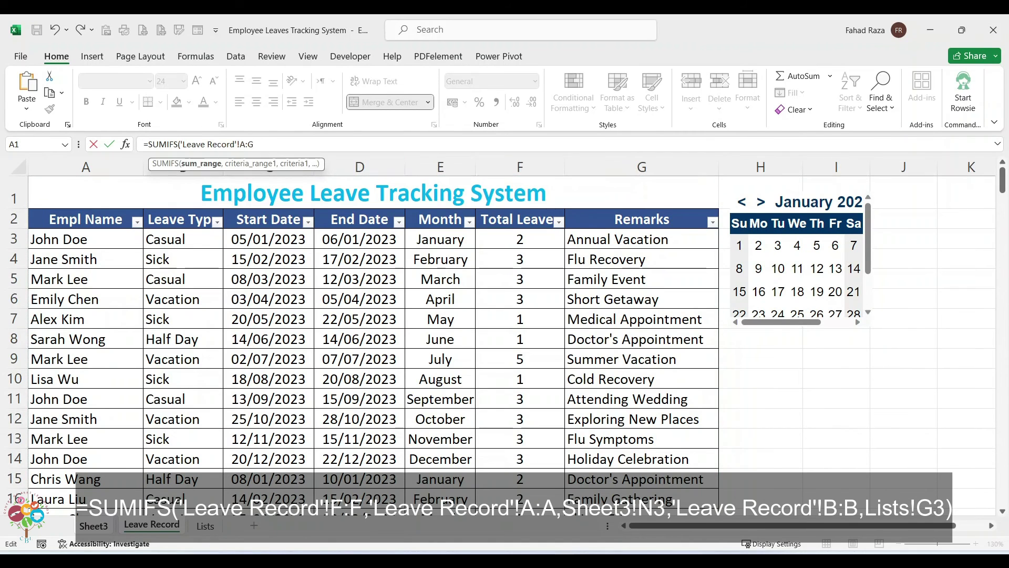
key("BackSpace")
key("BackSpace")
key("BackSpace")
type("F:F,")
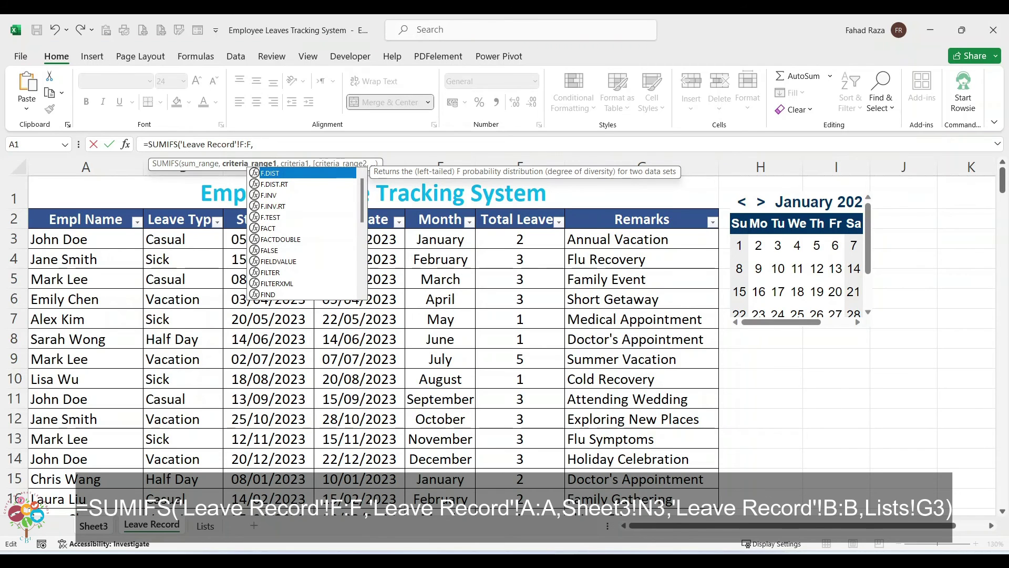
Step: Add the first SUMIFS condition, matching 'Leave Record'!A:A to the employee name cell Sheet3!N3
left_click(86, 167)
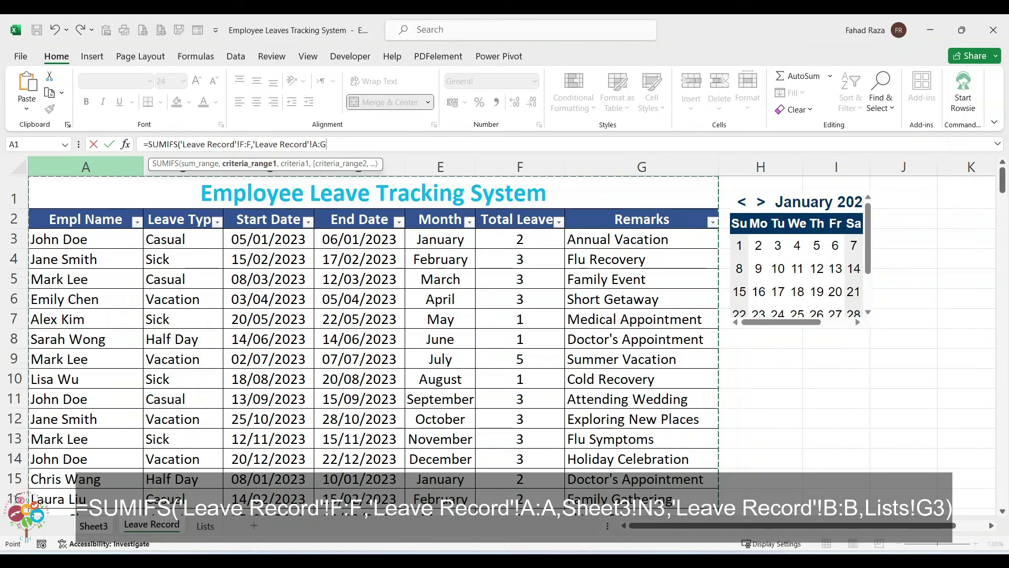
key("BackSpace")
type("A,")
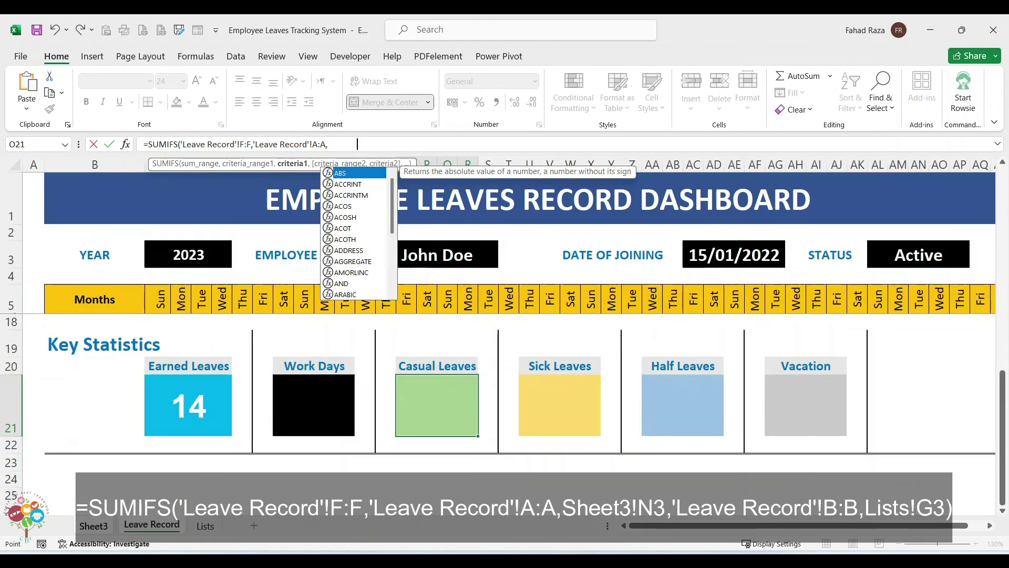
left_click(93, 526)
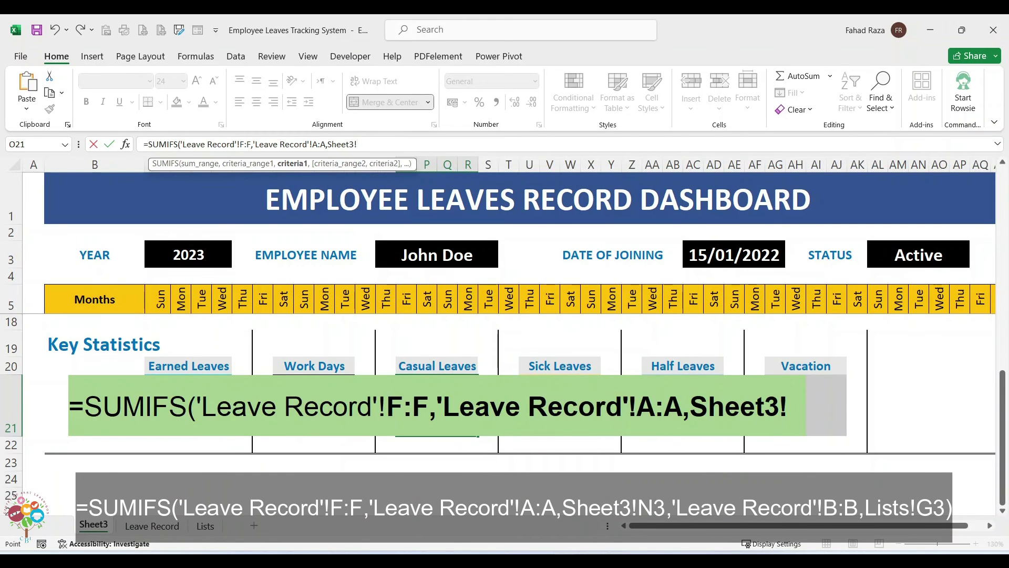
left_click(437, 254)
type(",")
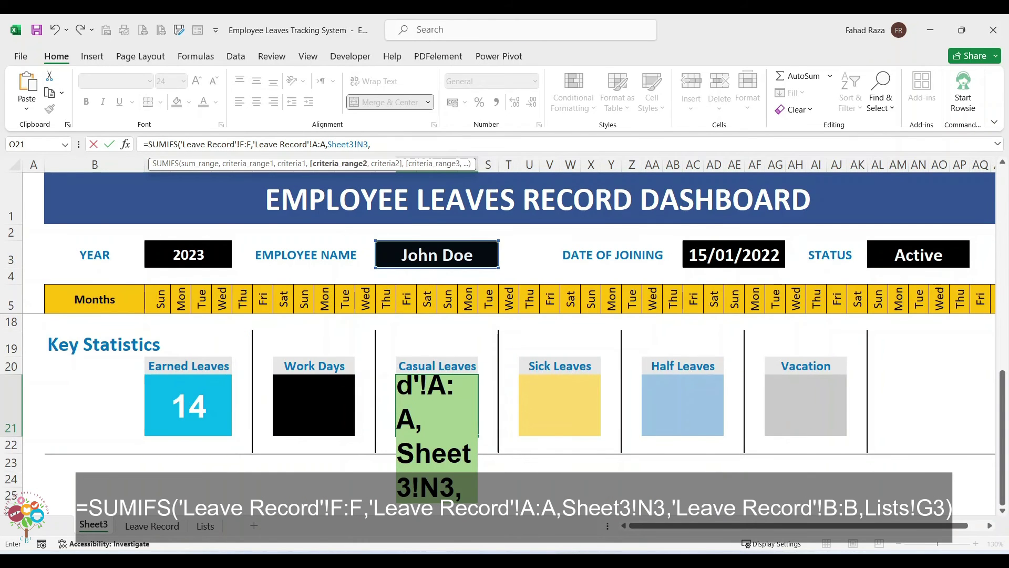
Step: Add the second SUMIFS condition, matching 'Leave Record'!B:B to the Casual type in Lists!G3, and enter the formula
left_click(152, 525)
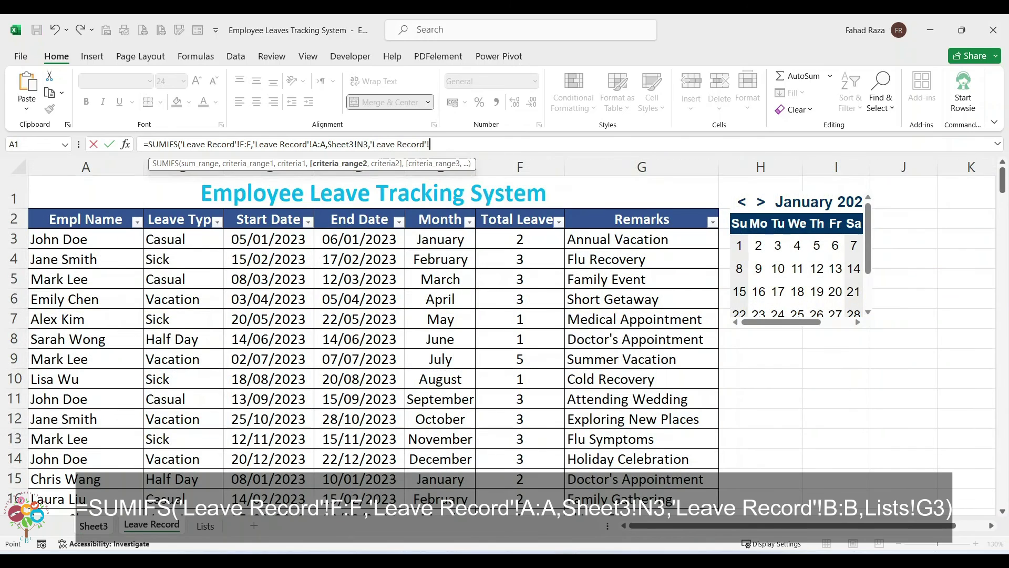
left_click_drag(85, 167, 642, 167)
key("BackSpace")
key("BackSpace")
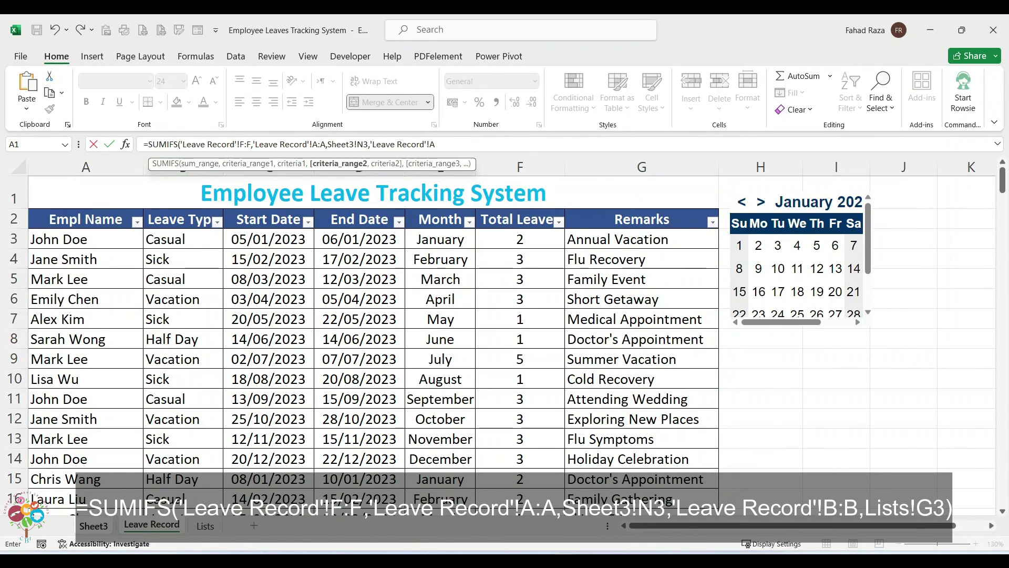
type("B:B,")
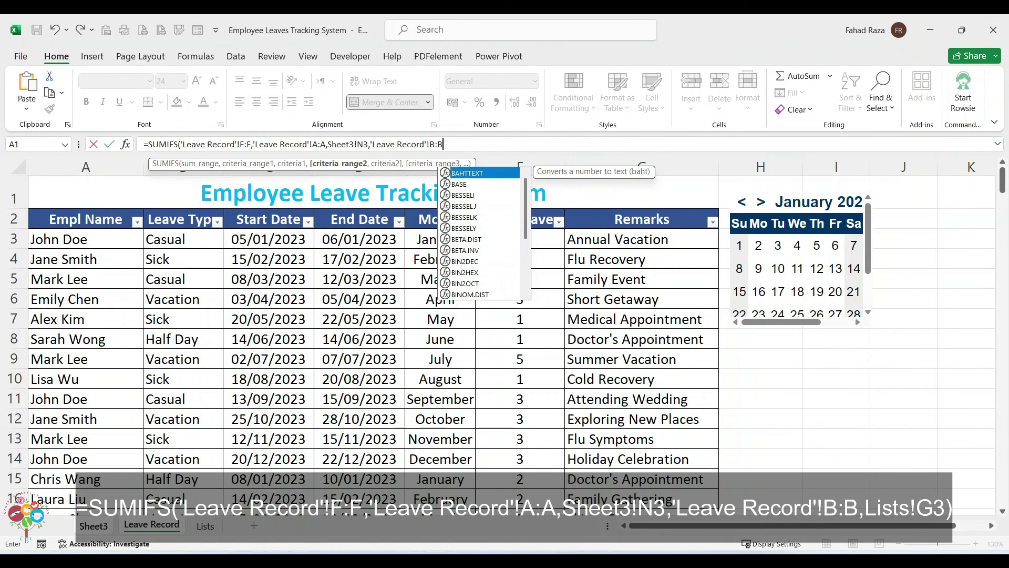
left_click(205, 526)
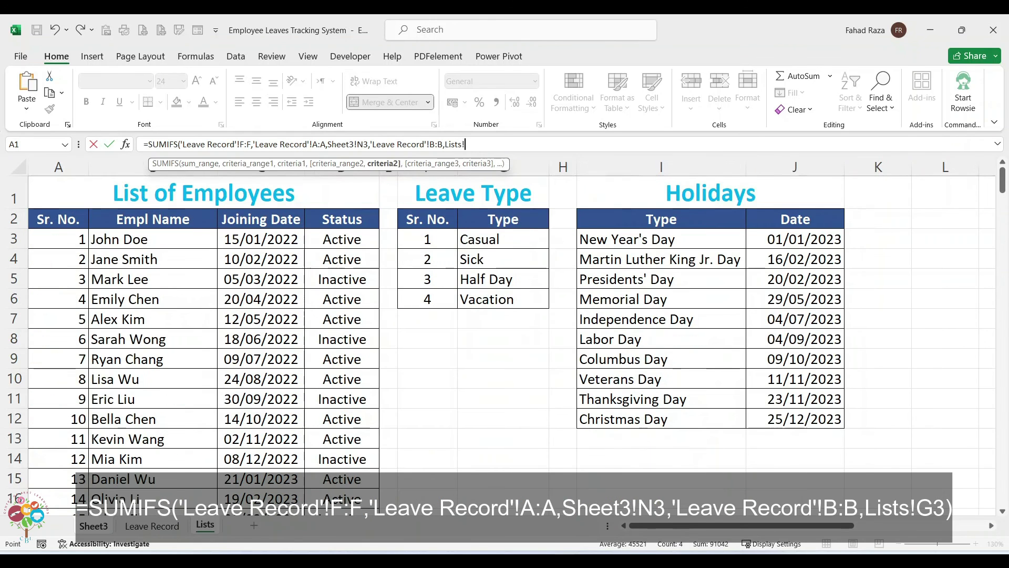
left_click(504, 239)
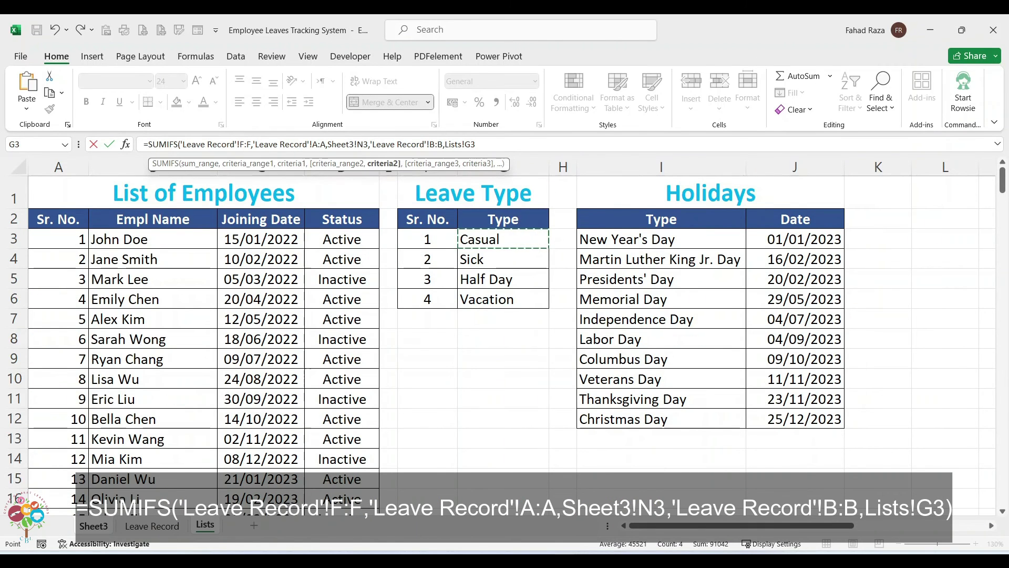
key("Return")
Step: Select the whole SUMIFS formula text of the Casual Leaves cell for copying
left_click(437, 405)
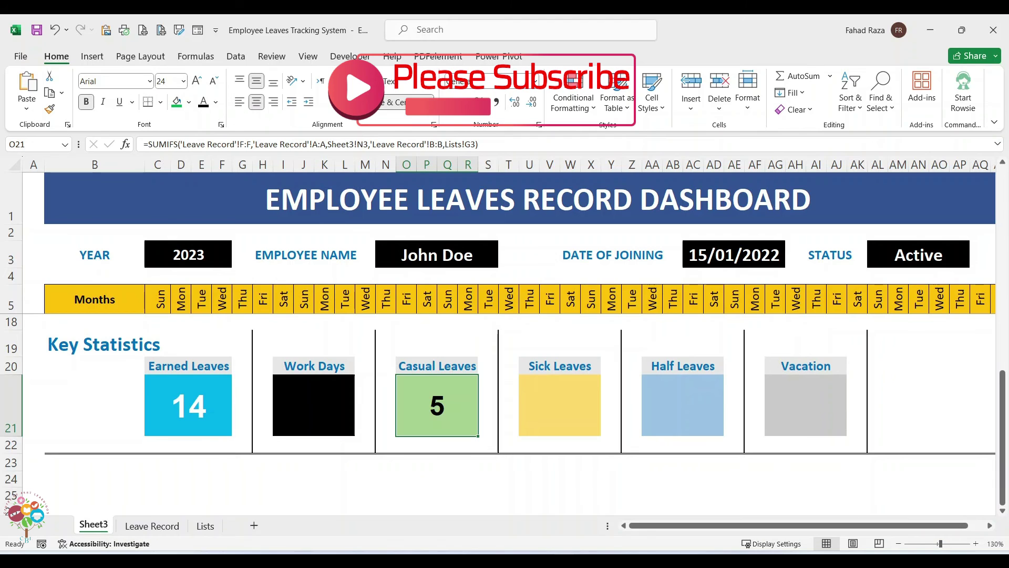
left_click_drag(486, 145, 142, 145)
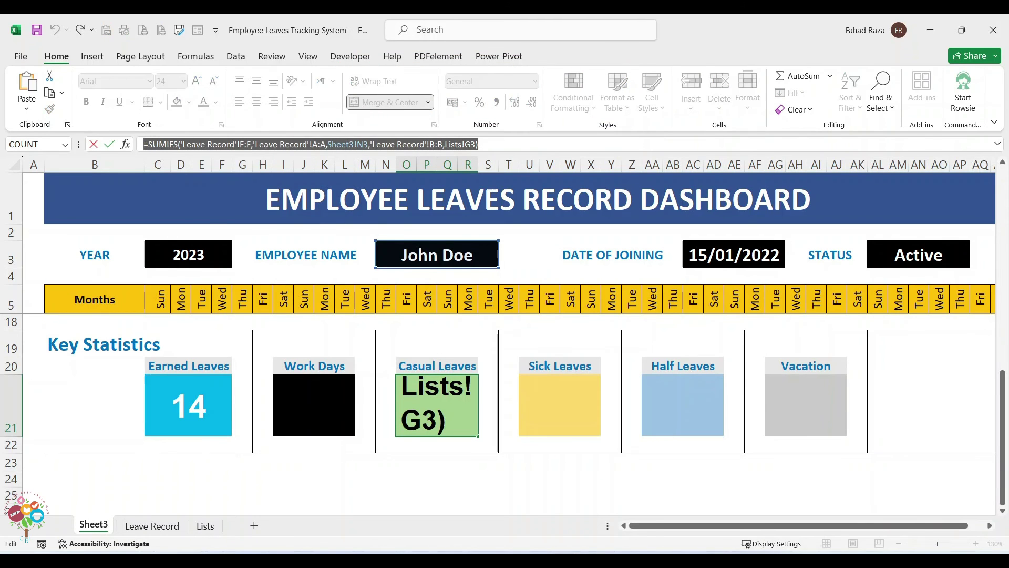
right_click(156, 145)
left_click(191, 169)
type("=")
left_click(560, 405)
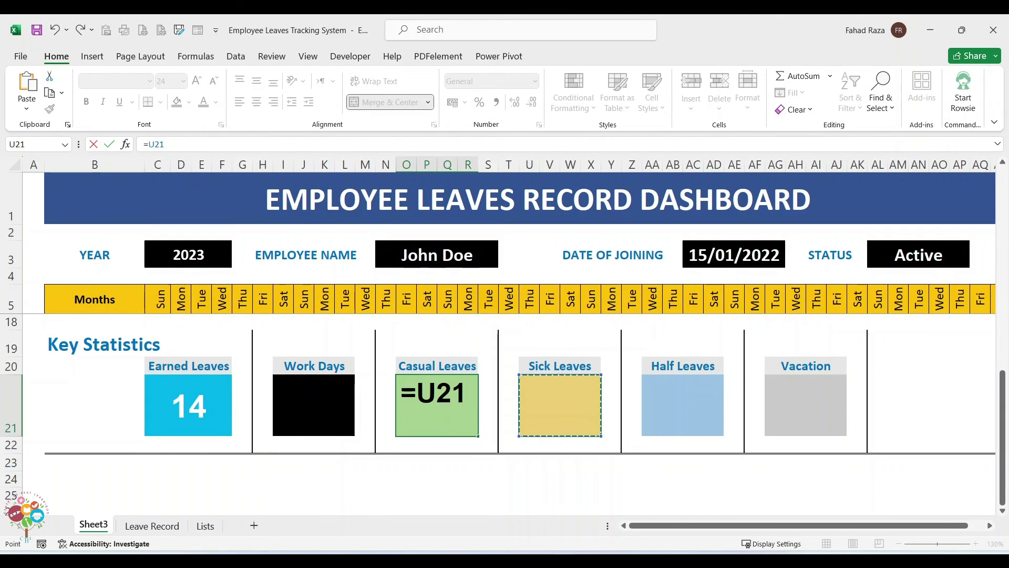
key("ctrl+z")
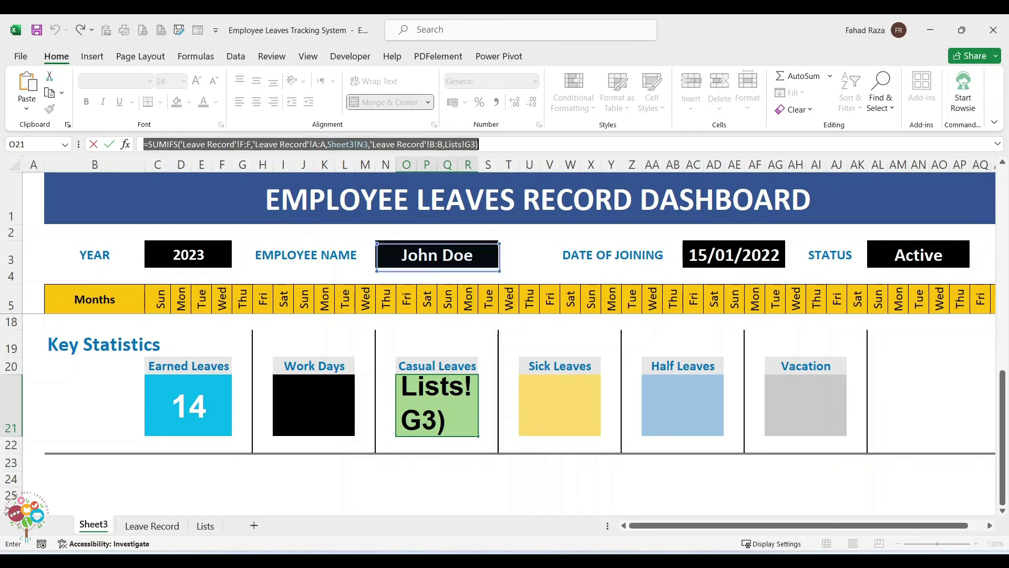
Step: Copy the Casual Leaves SUMIFS formula into the Sick Leaves cell with Lists!G4 as its last criterion
right_click(388, 145)
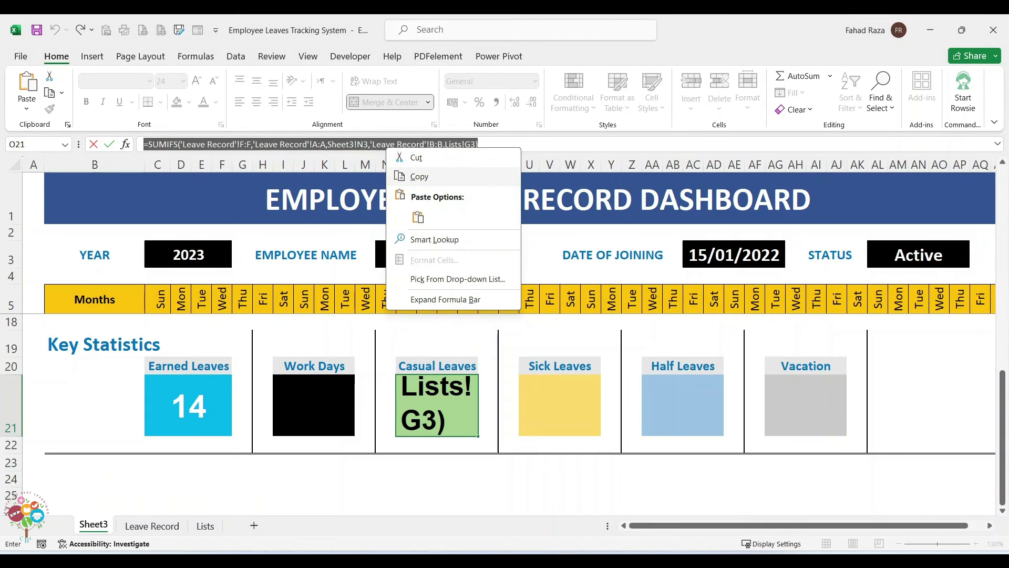
left_click(419, 176)
key("Return")
left_click(560, 405)
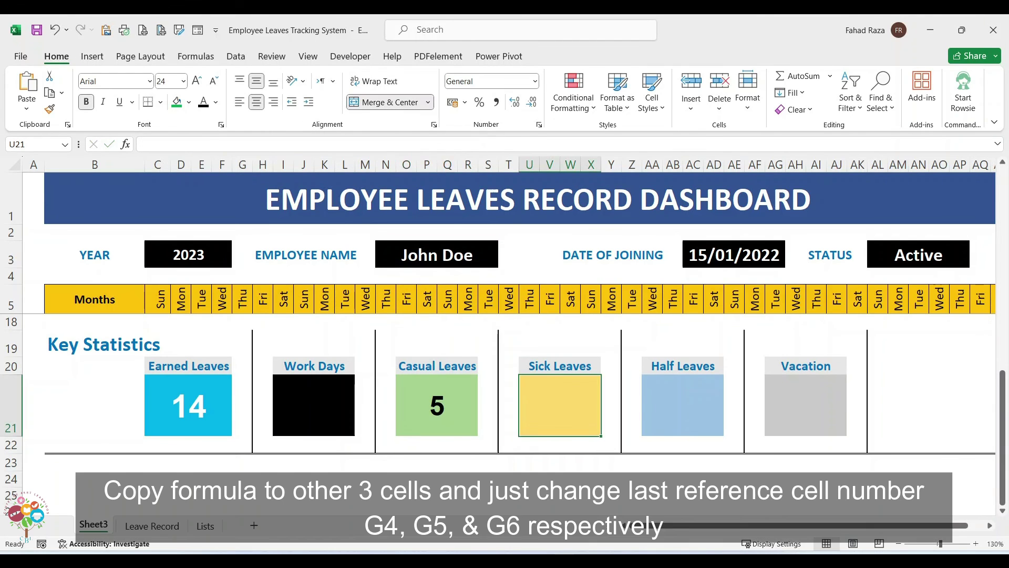
key("F2")
key("ctrl+v")
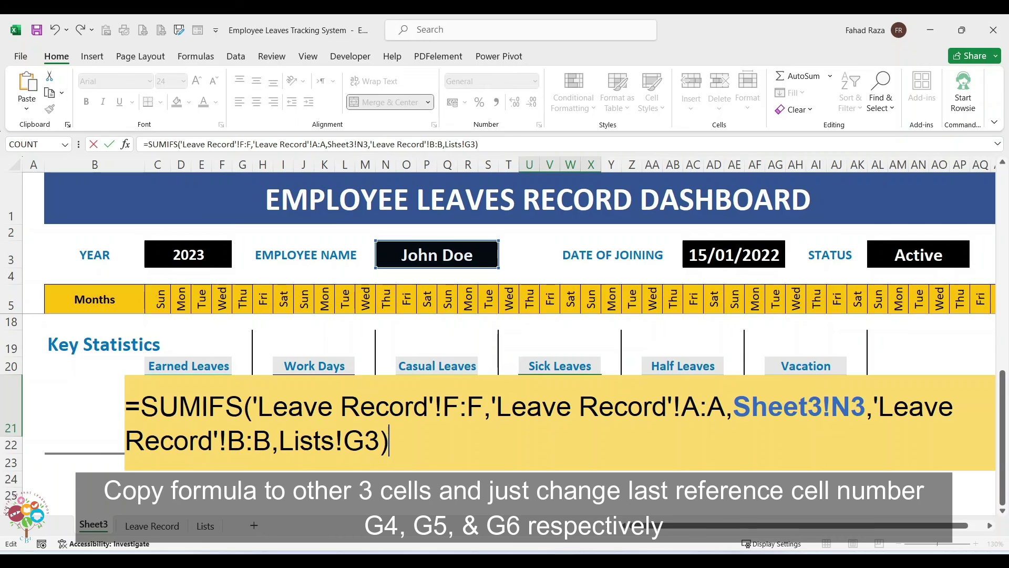
key("Left")
key("shift+Left")
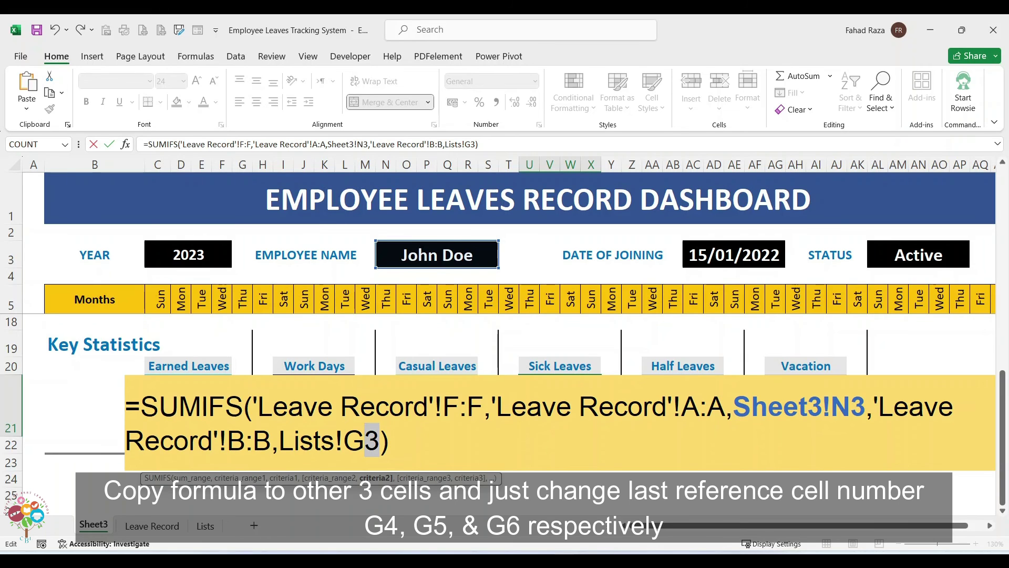
type("4")
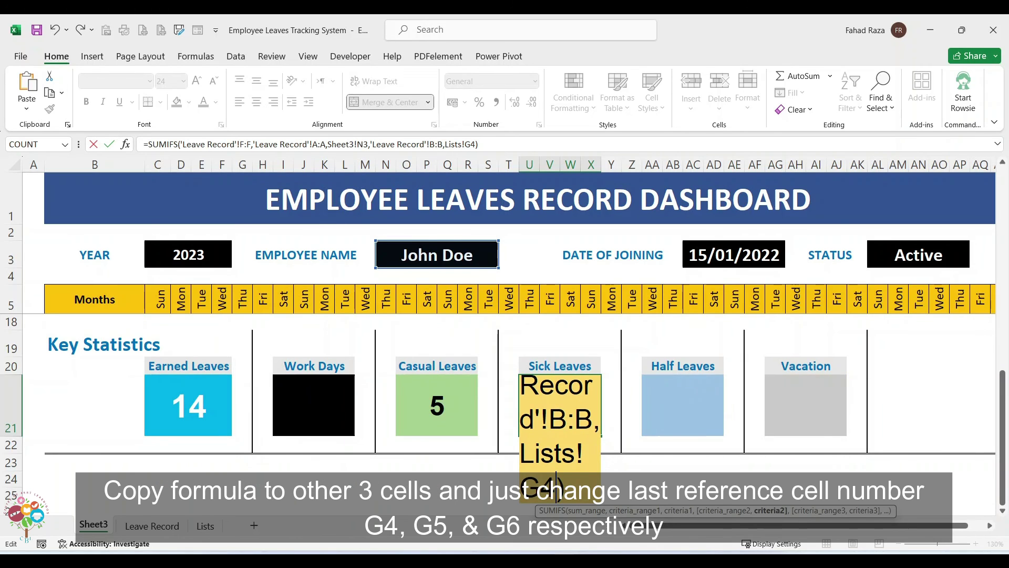
key("ctrl+Return")
Step: Paste the copied SUMIFS formula into the Half Leaves cell and change its last criterion to Lists!G5
key("Right")
key("Right")
key("Right")
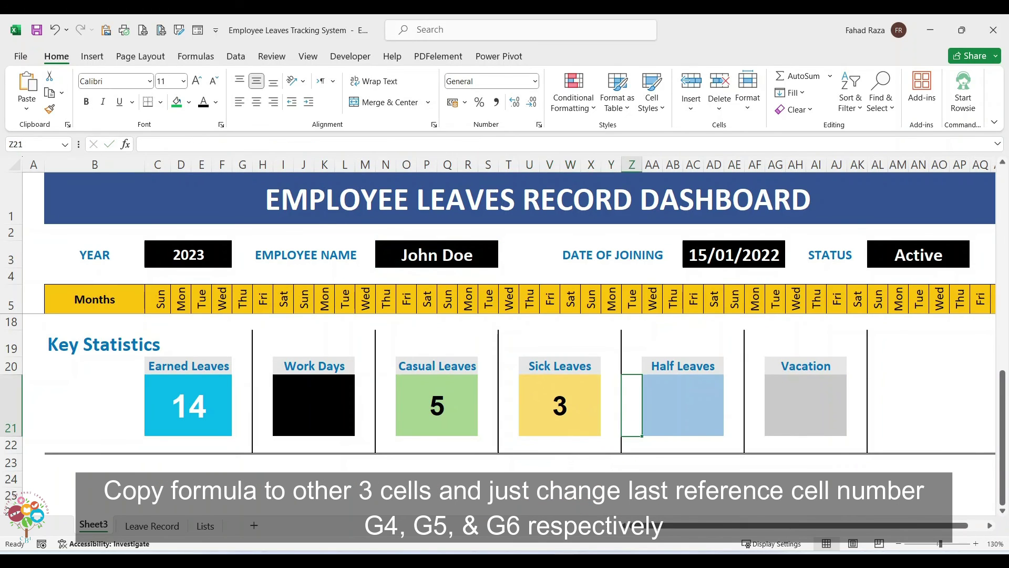
key("F2")
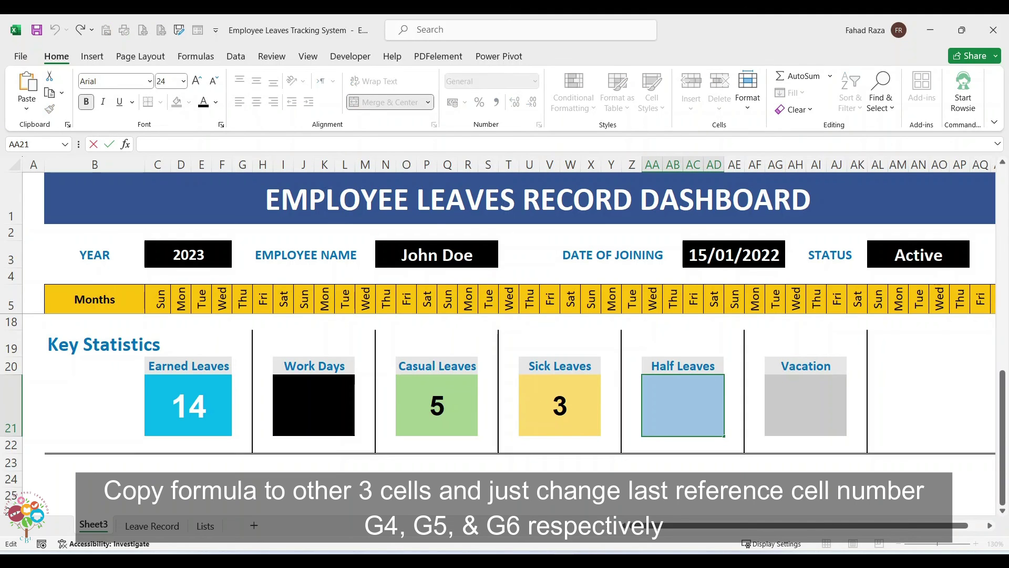
key("ctrl+v")
key("Left")
key("shift+Left")
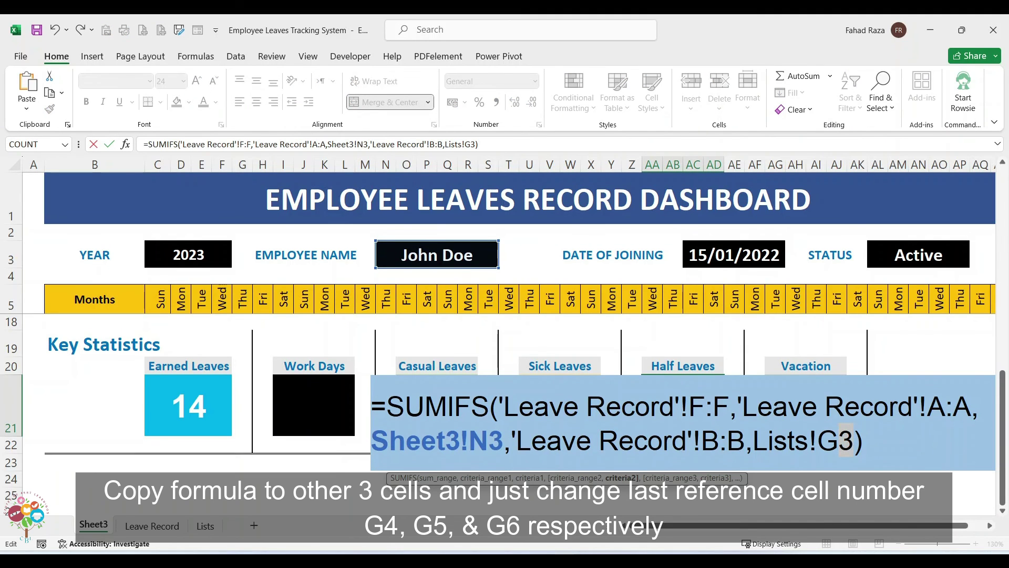
type("5")
key("ctrl+Return")
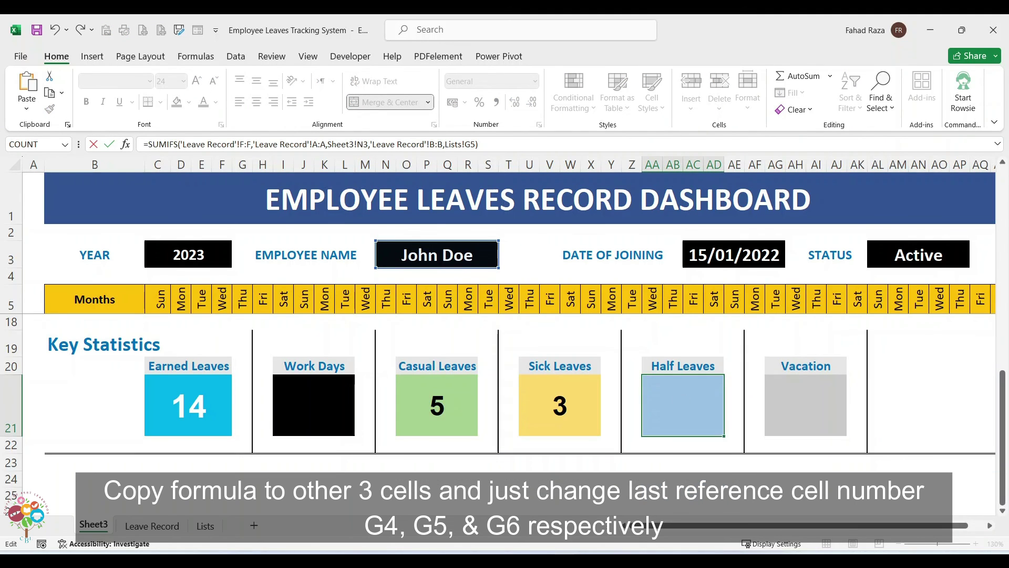
Step: Paste the copied SUMIFS formula into the Vacation cell and change its last criterion to Lists!G6
key("Right")
key("Right")
key("Right")
key("F2")
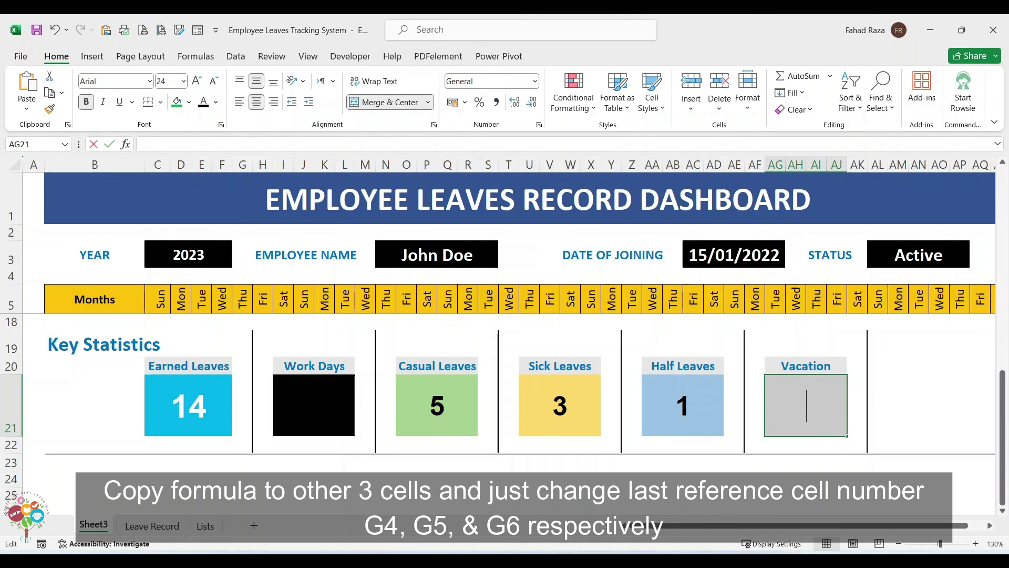
key("ctrl+v")
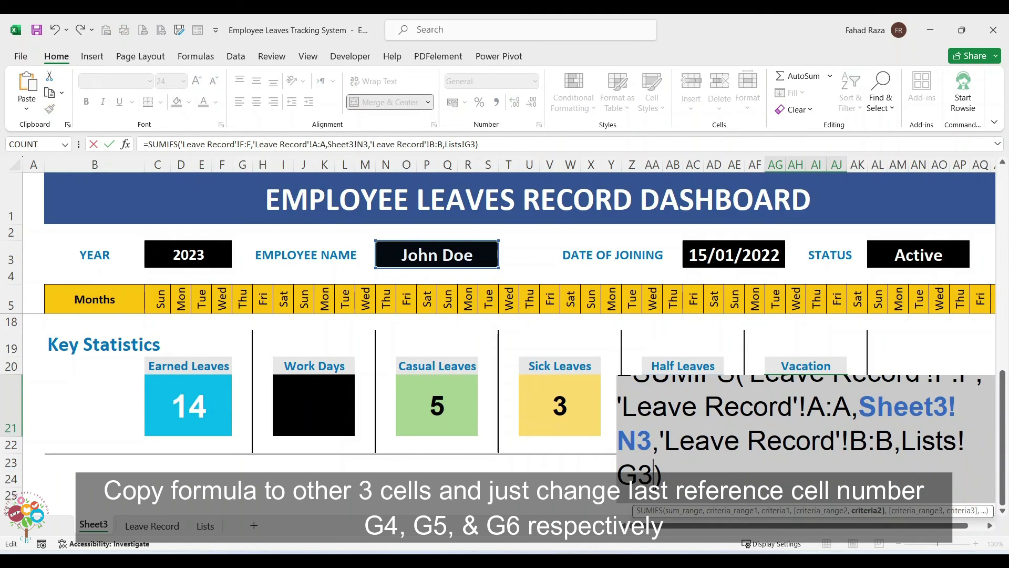
key("BackSpace")
type("6")
key("Return")
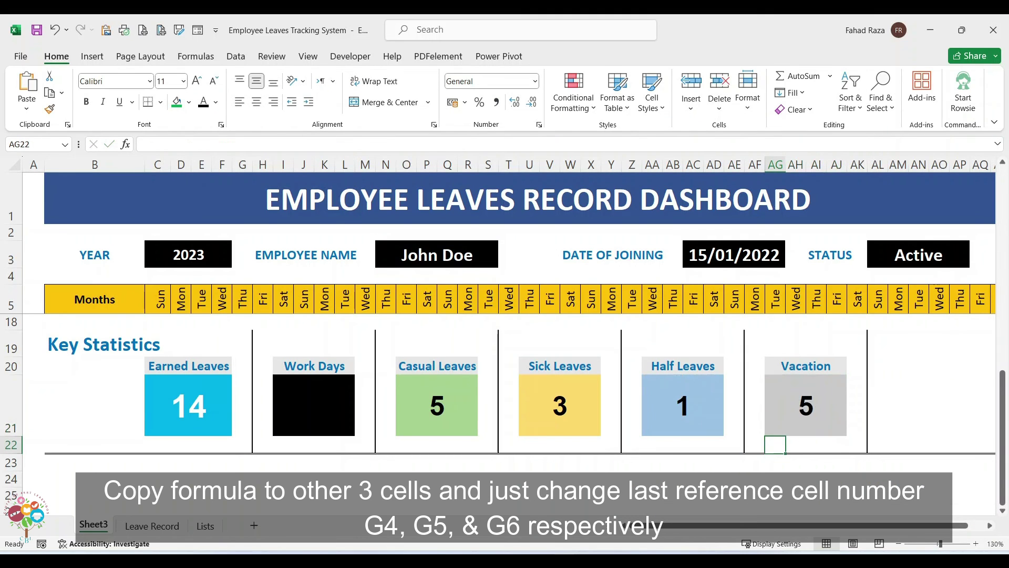
left_click(205, 526)
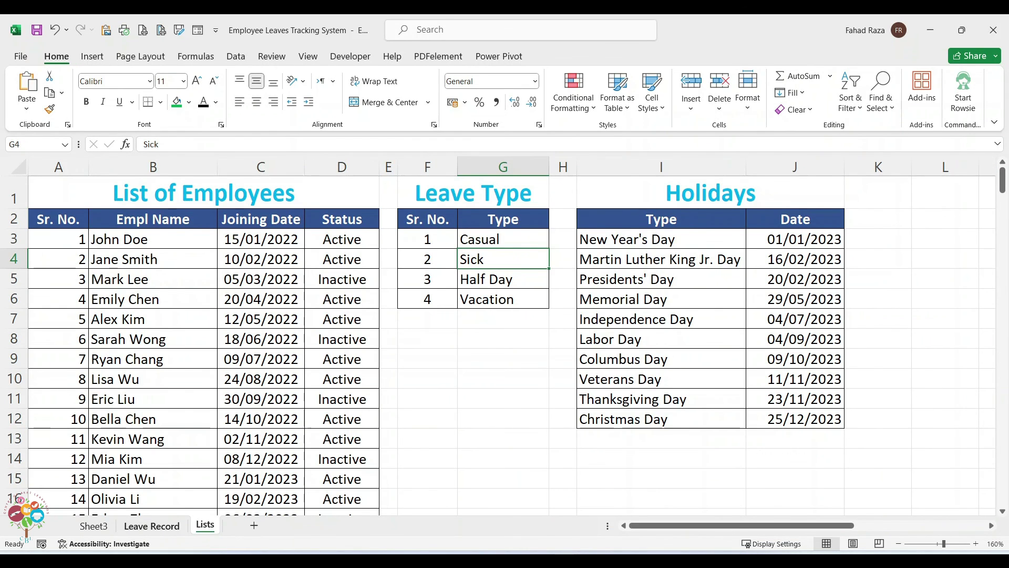
left_click(152, 526)
left_click(93, 526)
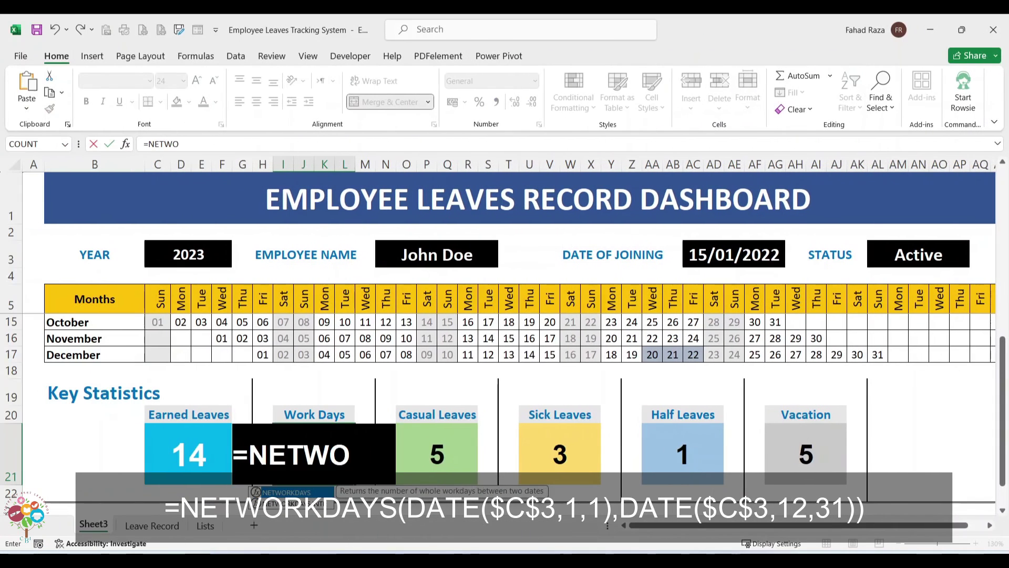
Step: Build a NETWORKDAYS formula in the Work Days cell with DATE($C$3,1,1) as the start date
type("RKDAYS(DATE(")
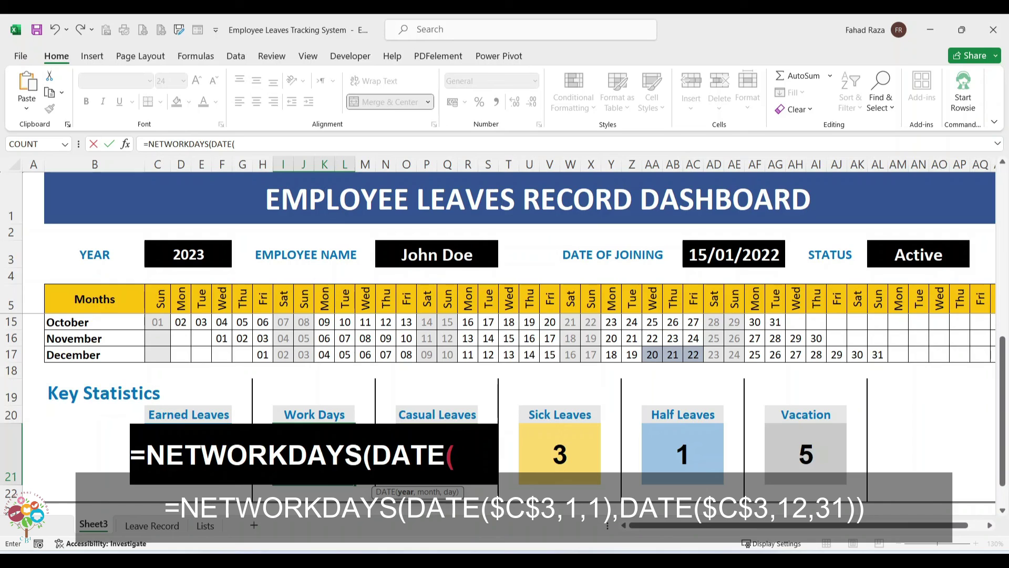
left_click(188, 254)
key("F4")
key("F4")
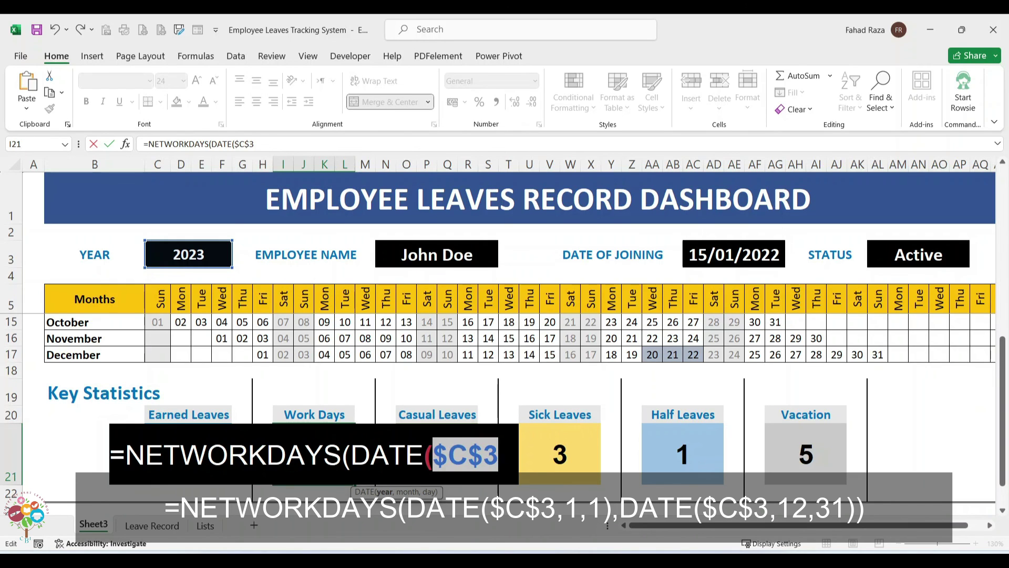
type(",")
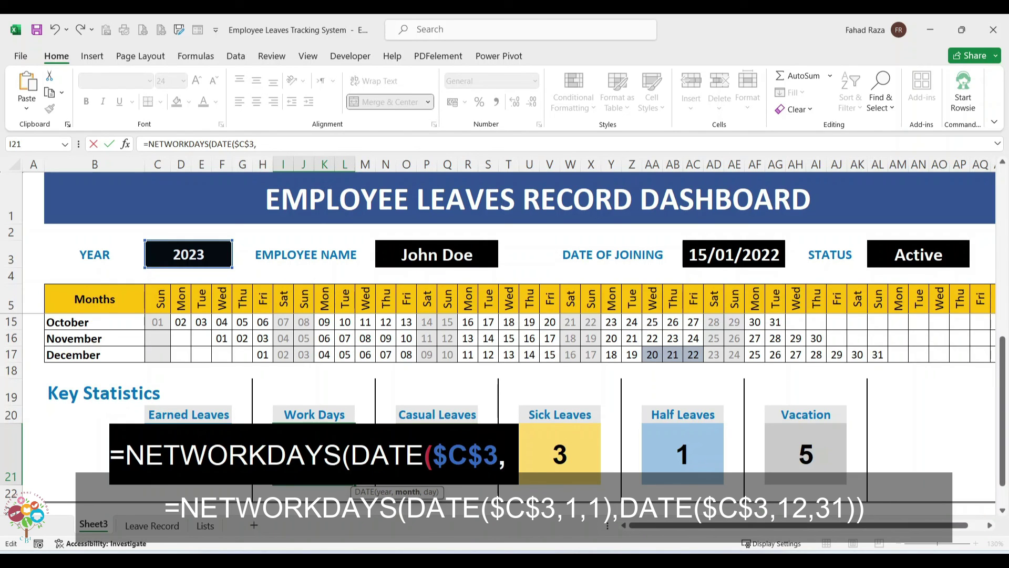
type("1,1")
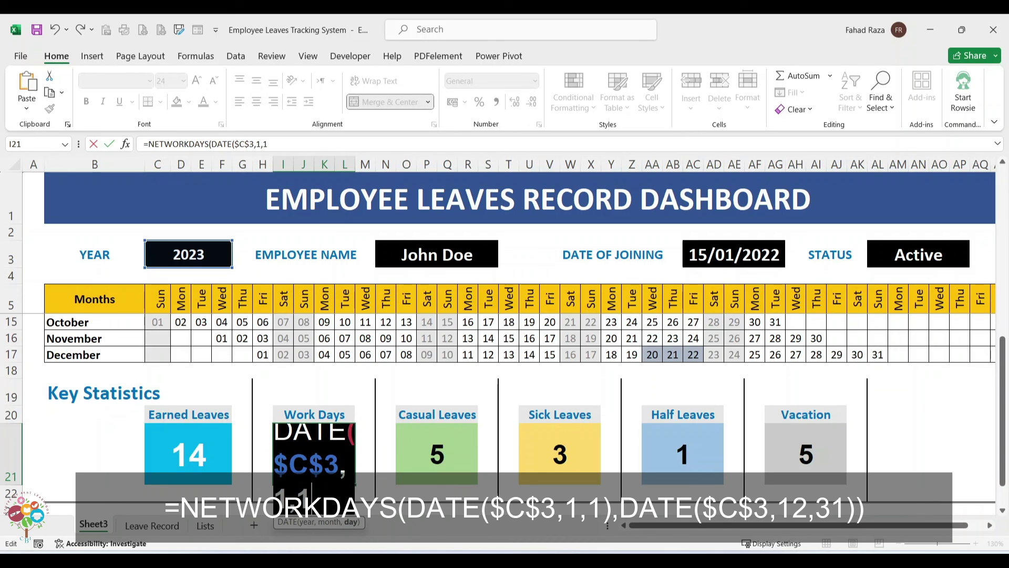
type("),")
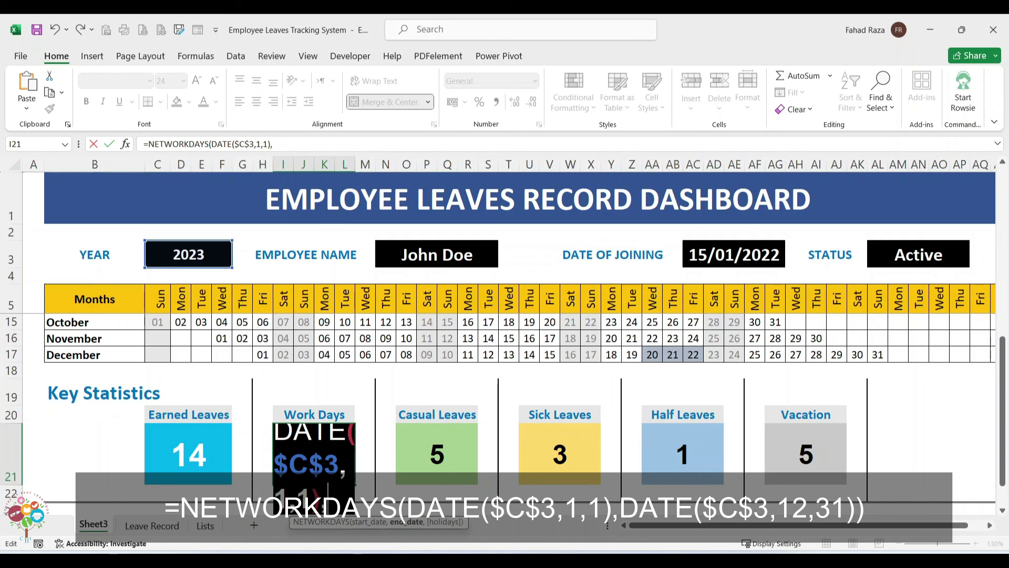
Step: Add DATE($C$3,12,31) as the end date of the Work Days formula and enter it
type("DATE")
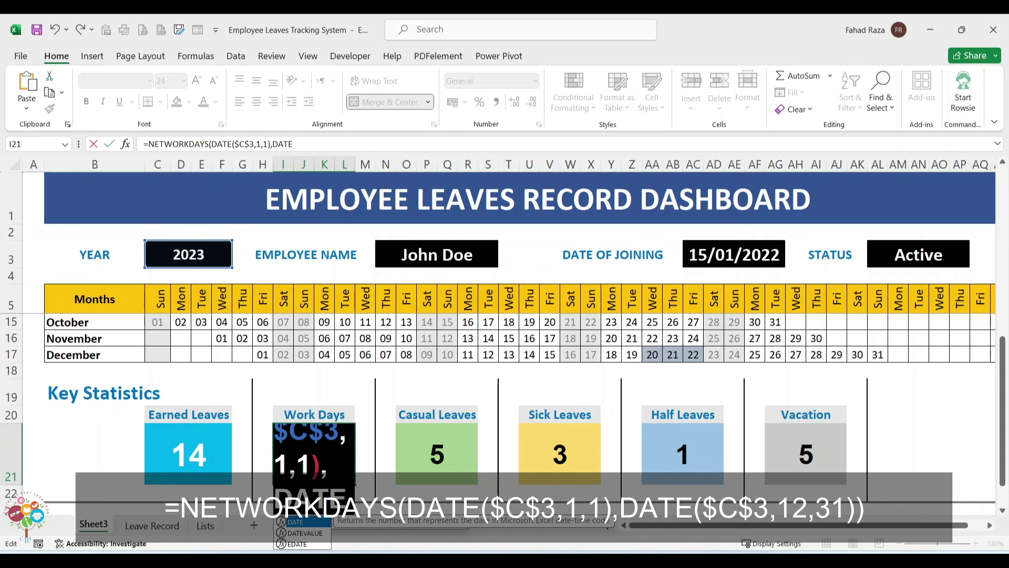
type("(")
left_click(189, 255)
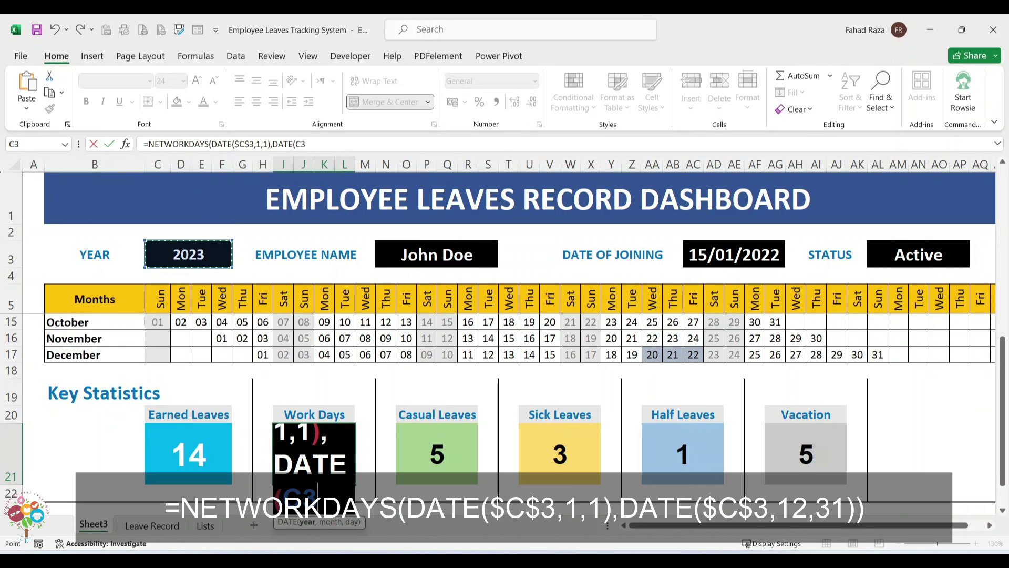
left_click(283, 496)
key("F4")
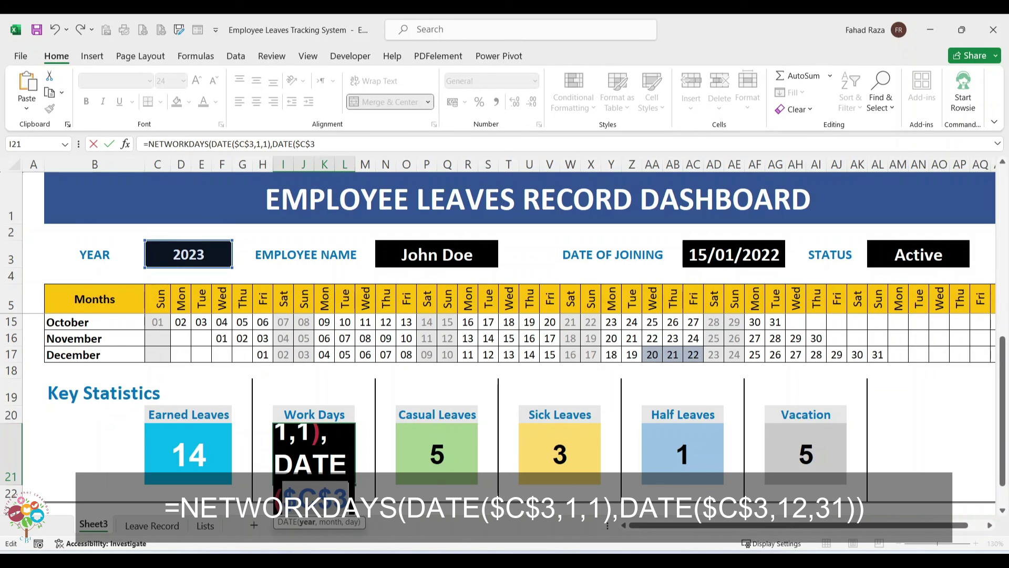
type(",")
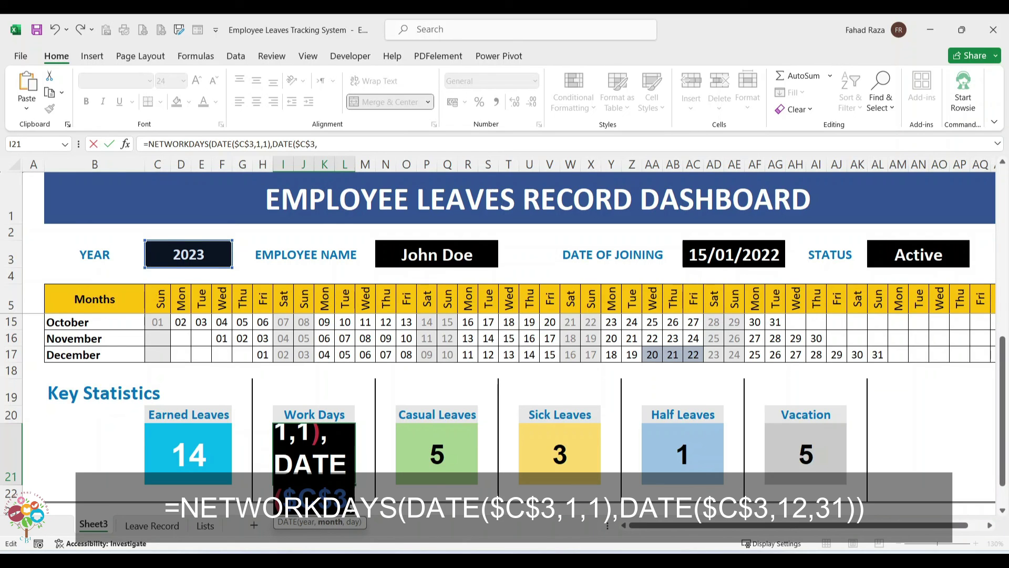
left_click(319, 145)
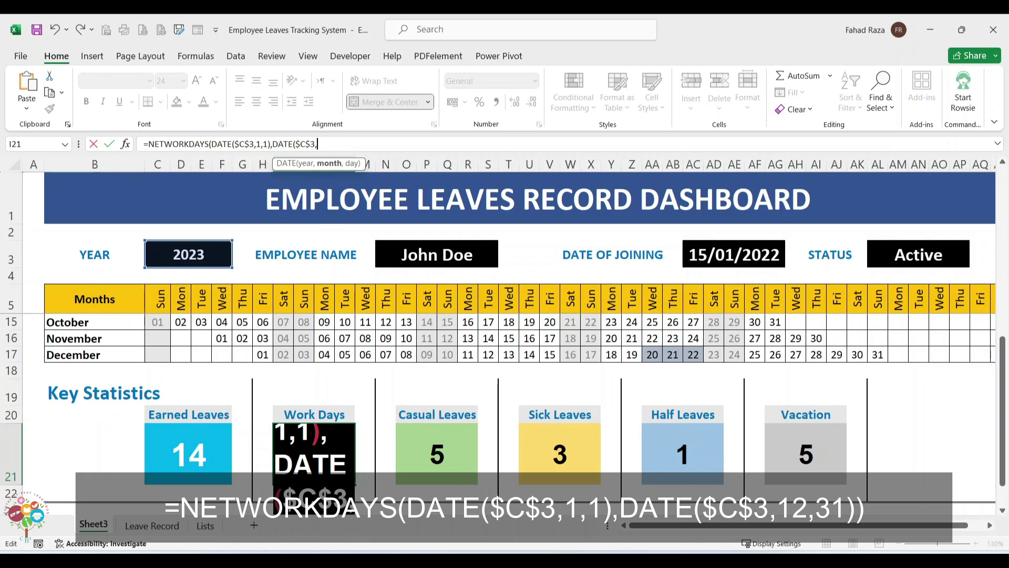
type("12,31))")
key("Return")
left_click(314, 455)
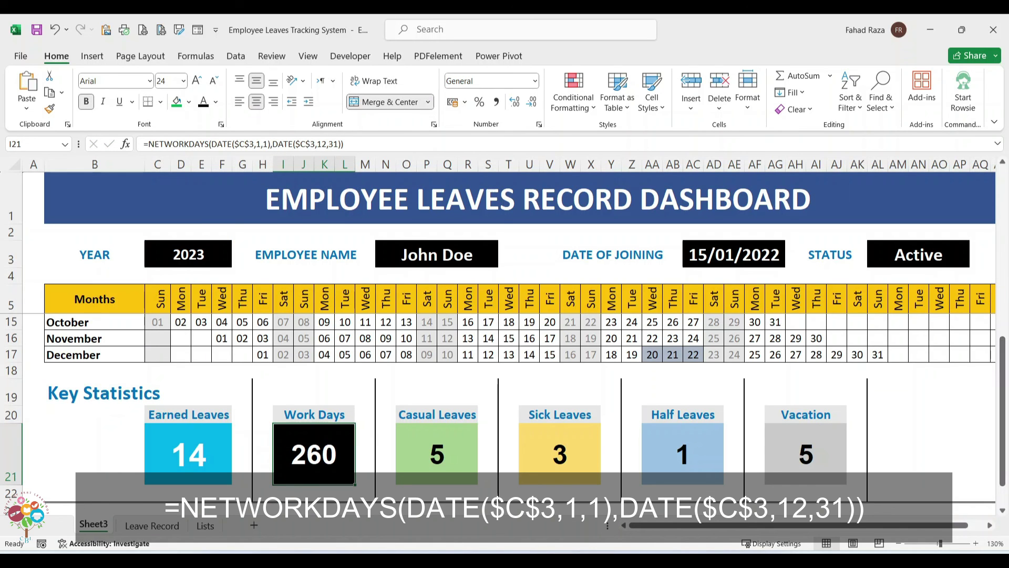
Step: Filter the dashboard by the second employee in the employee name list
scroll(499, 333, "down", 1)
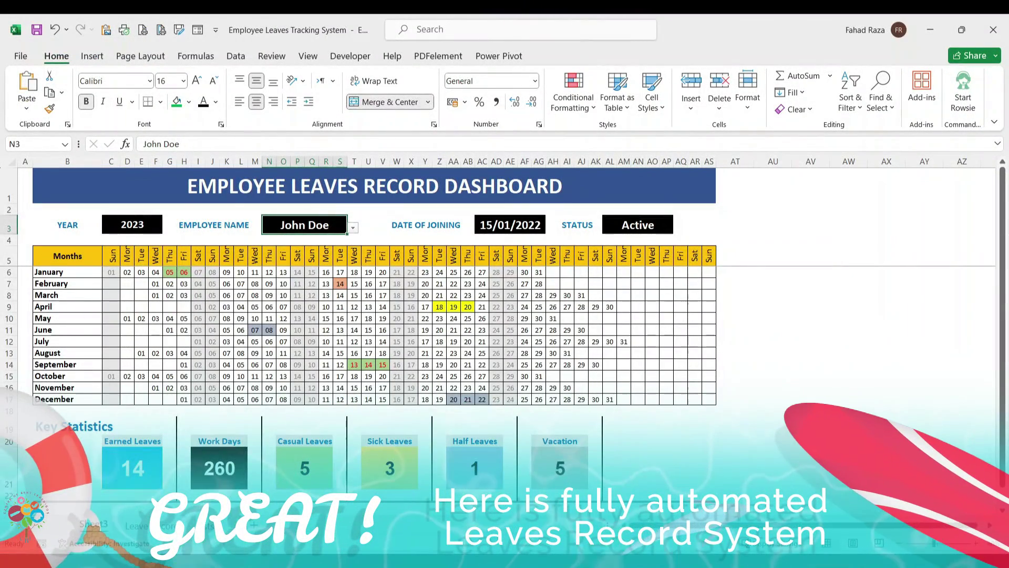
left_click(454, 284)
left_click(304, 225)
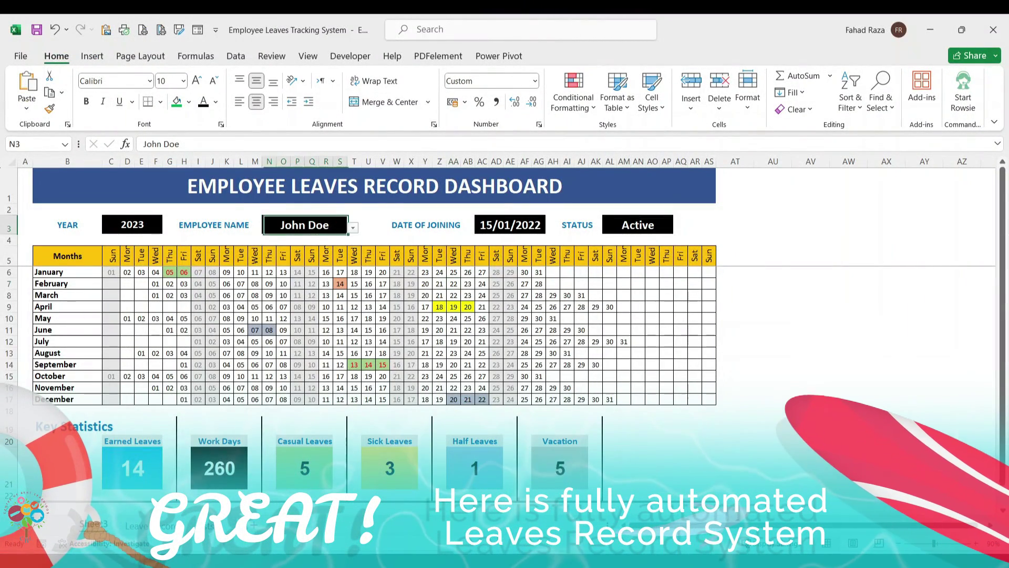
left_click(354, 225)
left_click(304, 225)
left_click(354, 228)
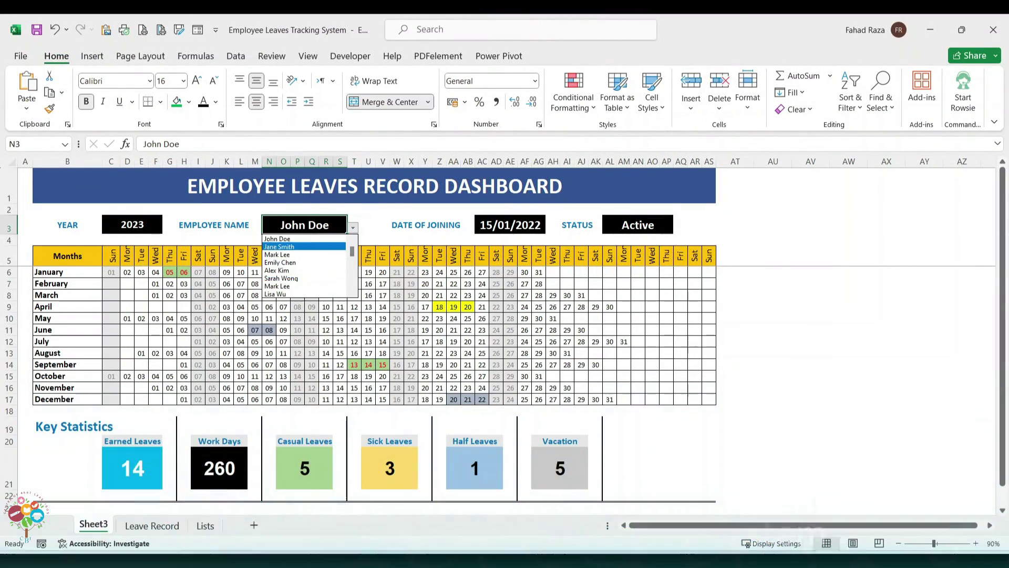
left_click(294, 245)
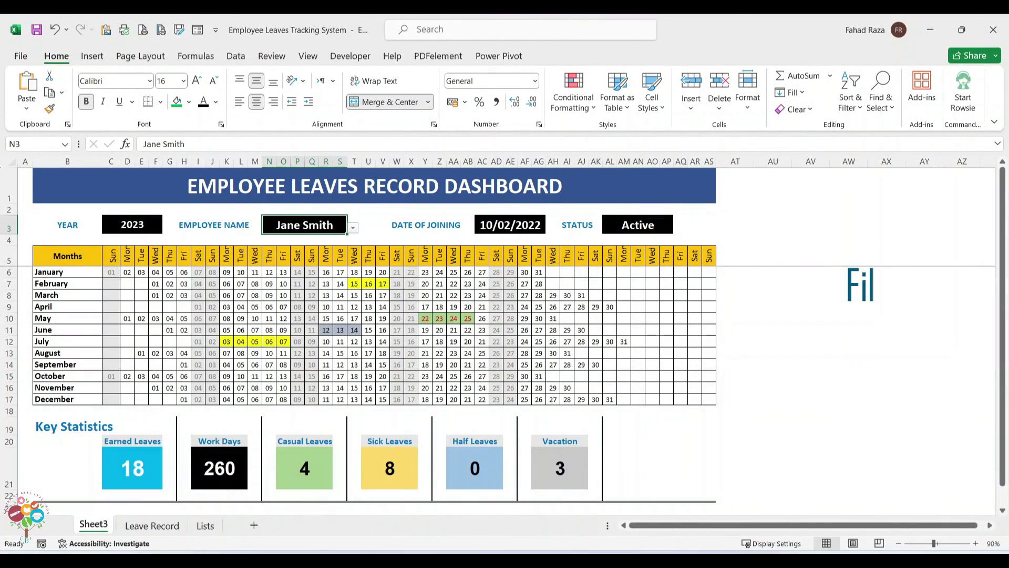
Step: Filter the dashboard by the fourth listed employee, then return it to the first employee
left_click(354, 228)
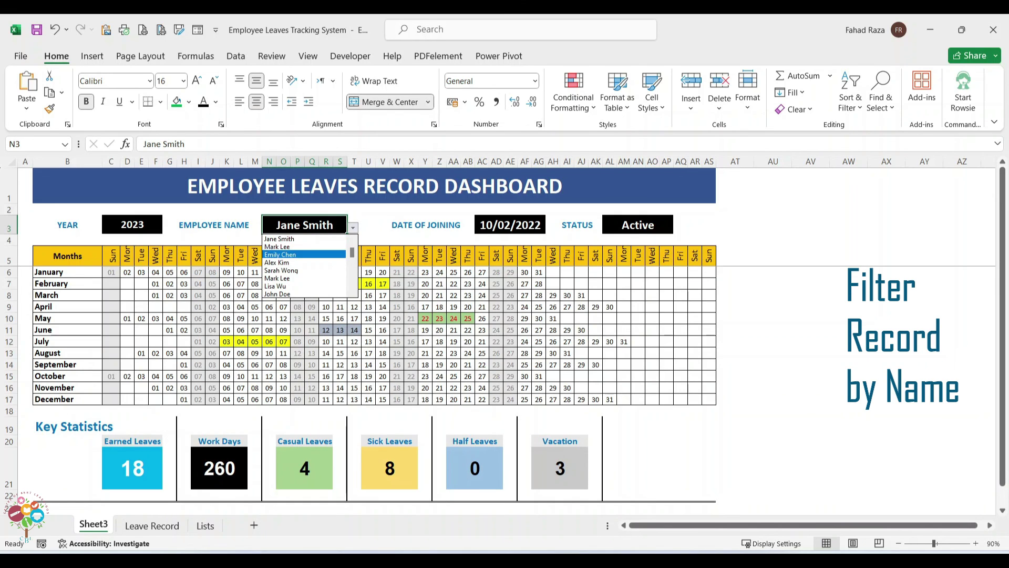
left_click(295, 254)
left_click(353, 228)
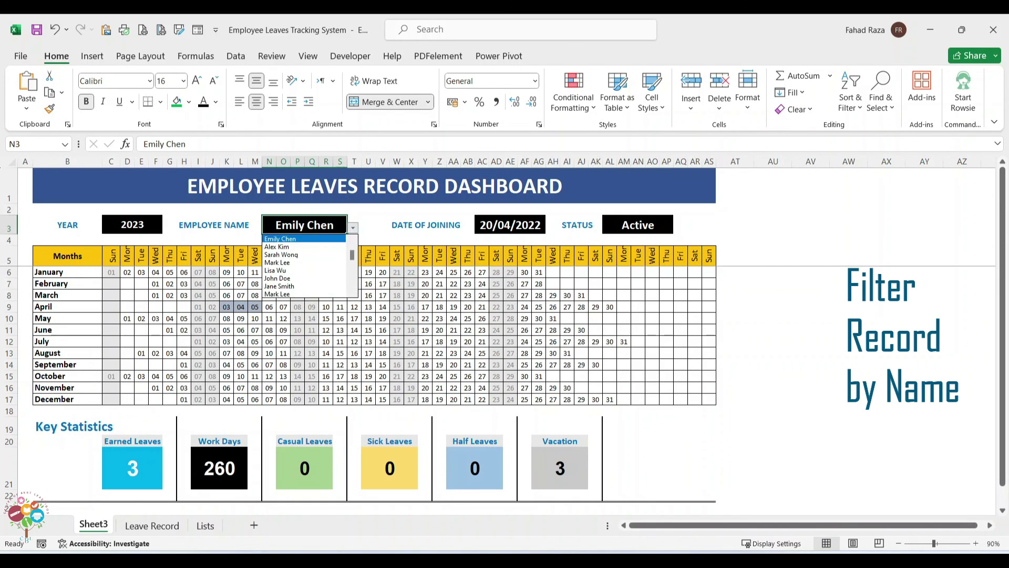
left_click(295, 278)
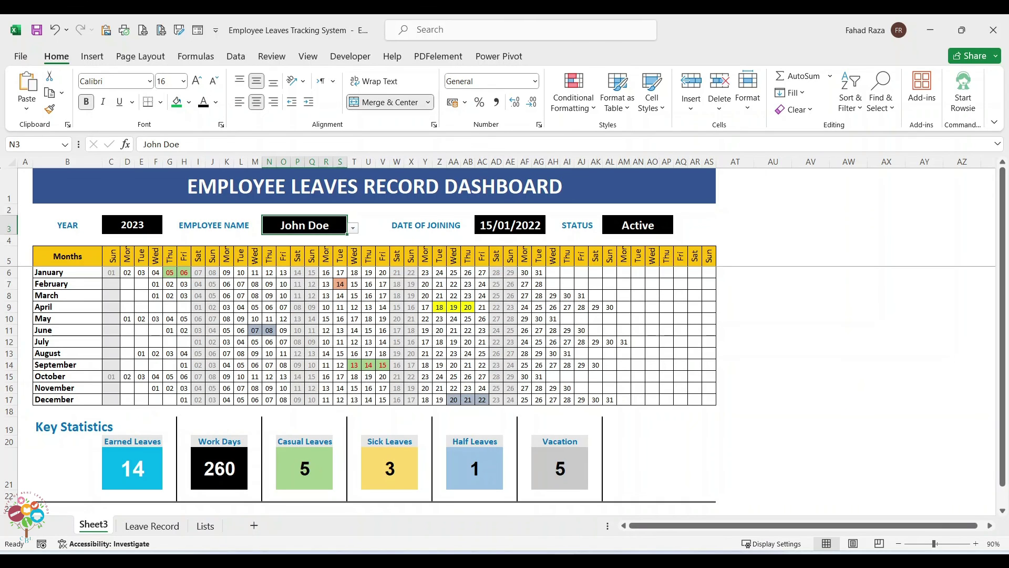
left_click(353, 227)
left_click(354, 228)
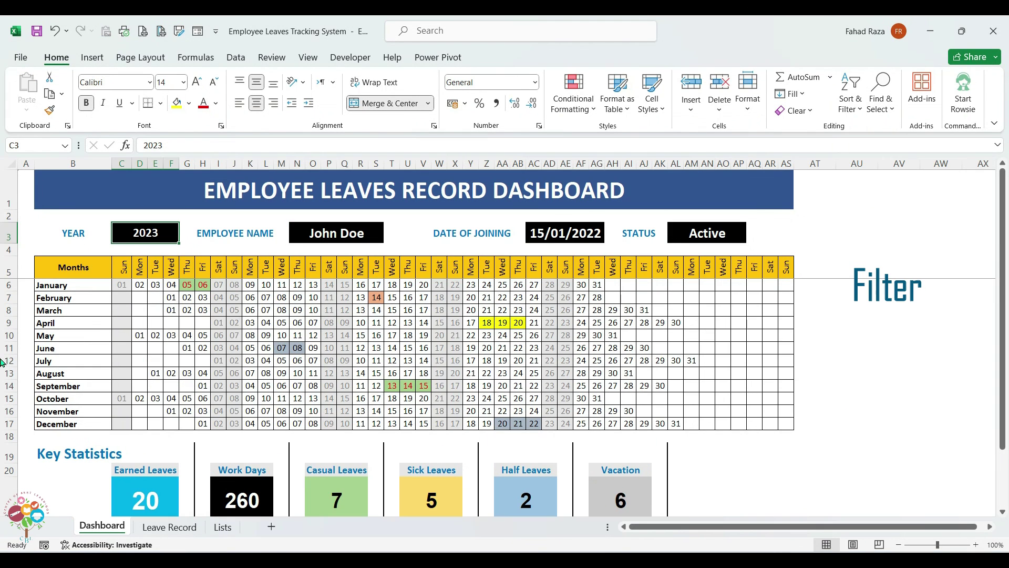
Step: Test the calendar by setting the dashboard year to 2022 and back to 2023
type("2022")
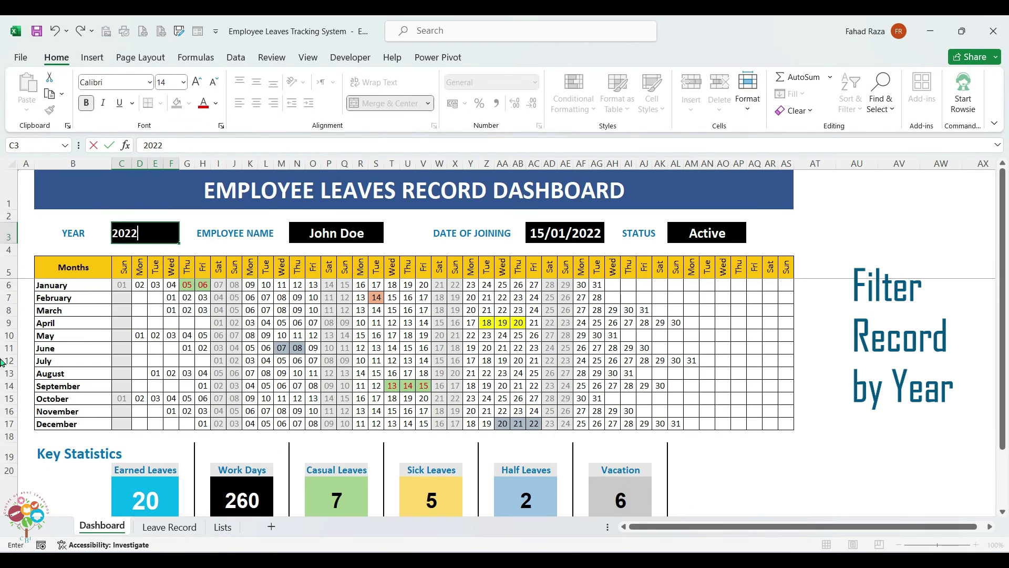
key("Return")
left_click(130, 238)
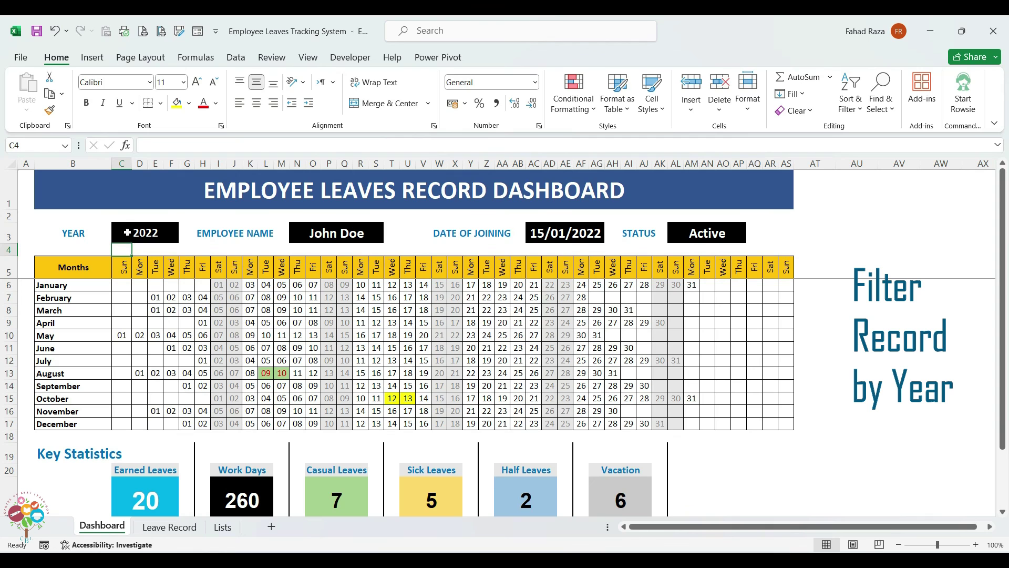
type("2023")
key("Return")
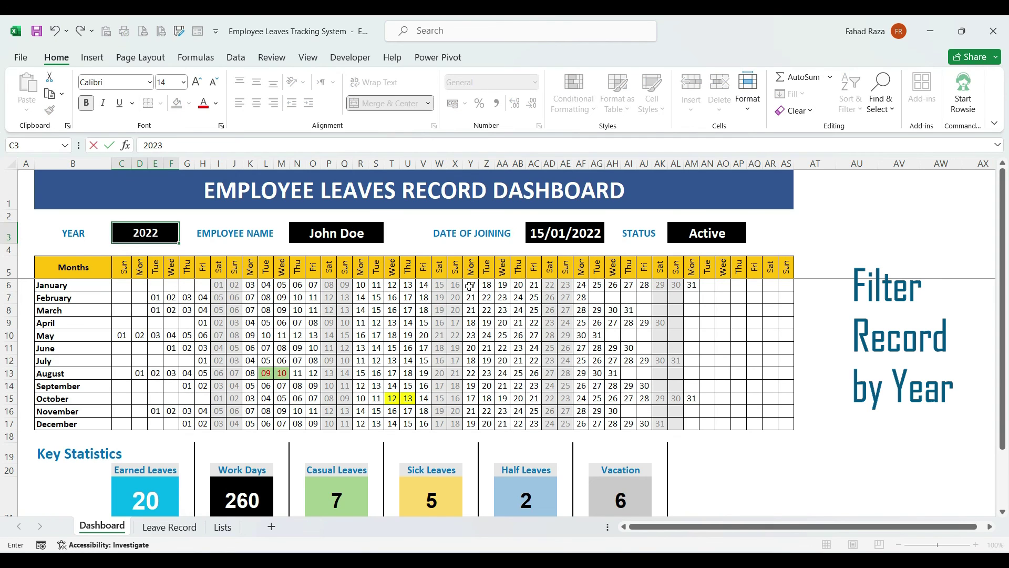
Step: Set the dashboard year to 2024
left_click(129, 232)
type("2024")
key("Return")
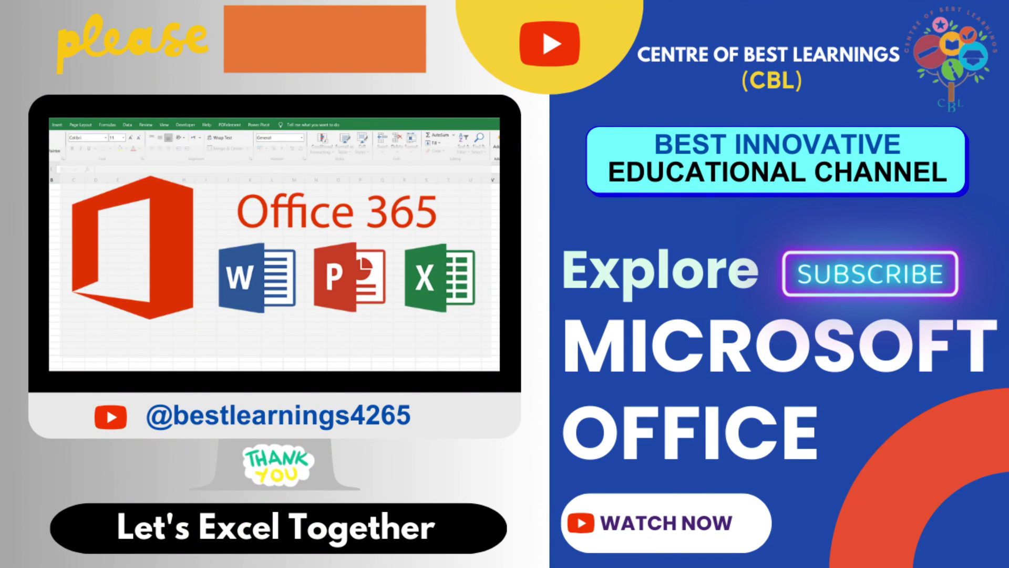